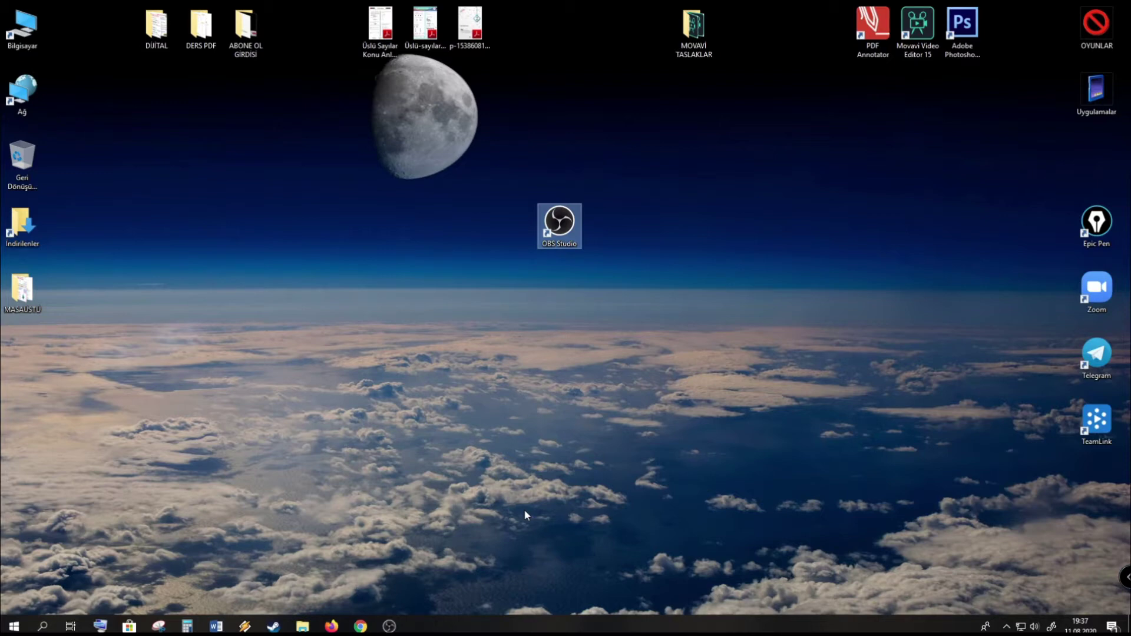
# - Bring the OBS Studio, Photoshop, Movavi Video Editor and PDF Annotator shortcuts to mid-desktop in turn, returning each to the top row
pyautogui.moveTo(558, 227); pyautogui.dragTo(515, 214)
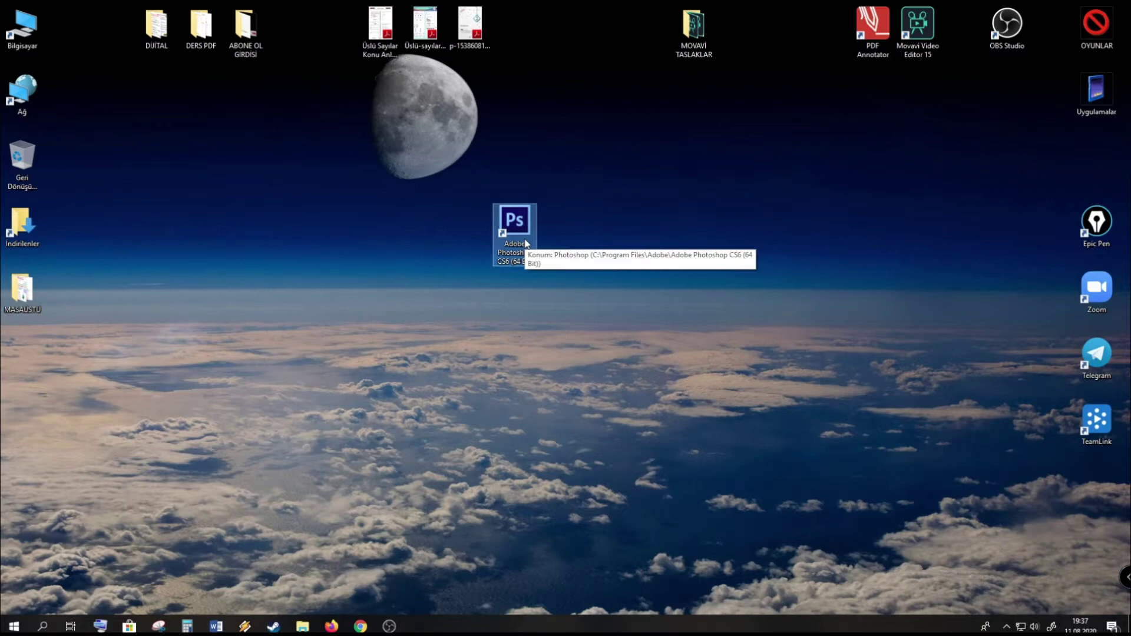
pyautogui.moveTo(513, 231)
pyautogui.mouseDown()
pyautogui.moveTo(543, 270)
pyautogui.moveTo(860, 278)
pyautogui.moveTo(951, 64)
pyautogui.moveTo(523, 249)
pyautogui.mouseUp()
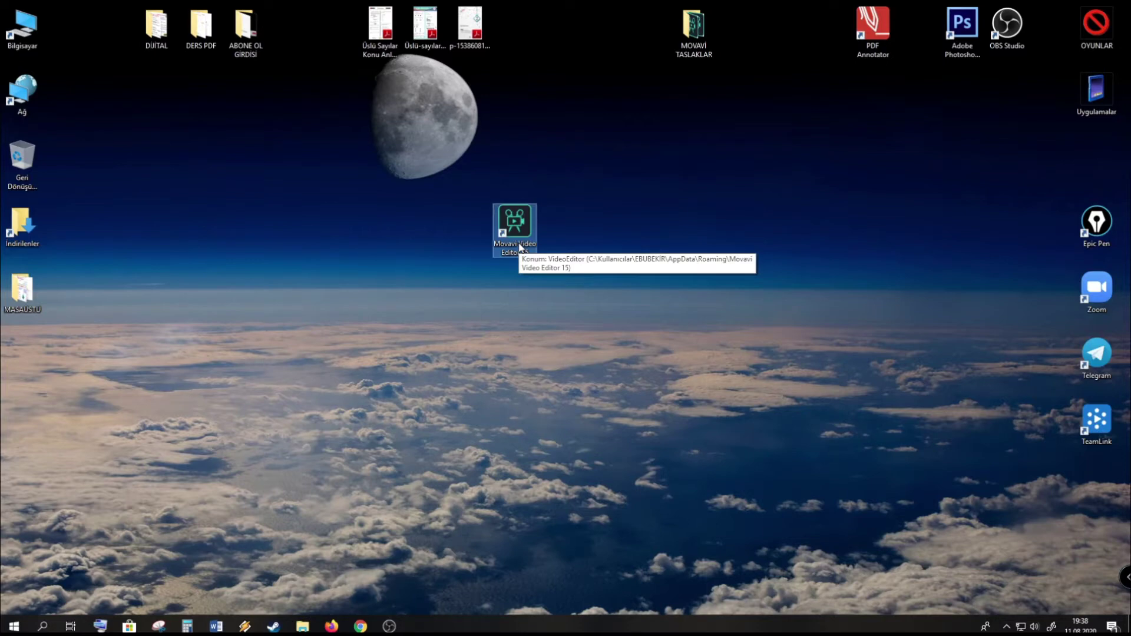
pyautogui.moveTo(519, 247)
pyautogui.mouseDown()
pyautogui.moveTo(889, 154)
pyautogui.moveTo(920, 54)
pyautogui.moveTo(872, 30)
pyautogui.moveTo(498, 197)
pyautogui.mouseUp()
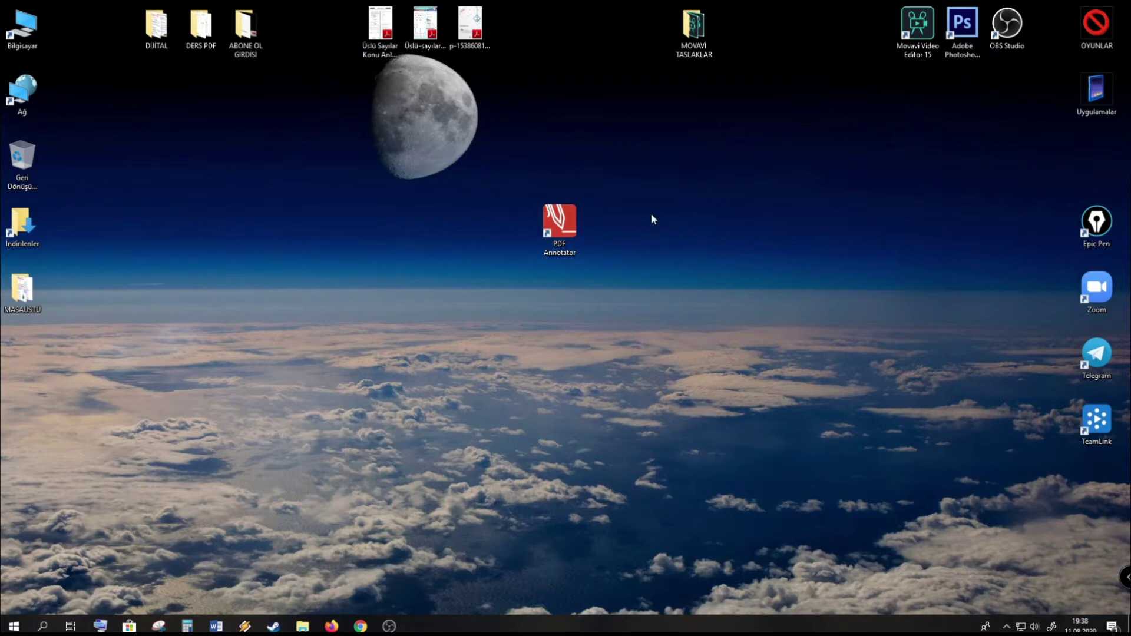
pyautogui.moveTo(569, 229)
pyautogui.mouseDown()
pyautogui.moveTo(696, 234)
pyautogui.moveTo(896, 41)
pyautogui.mouseUp()
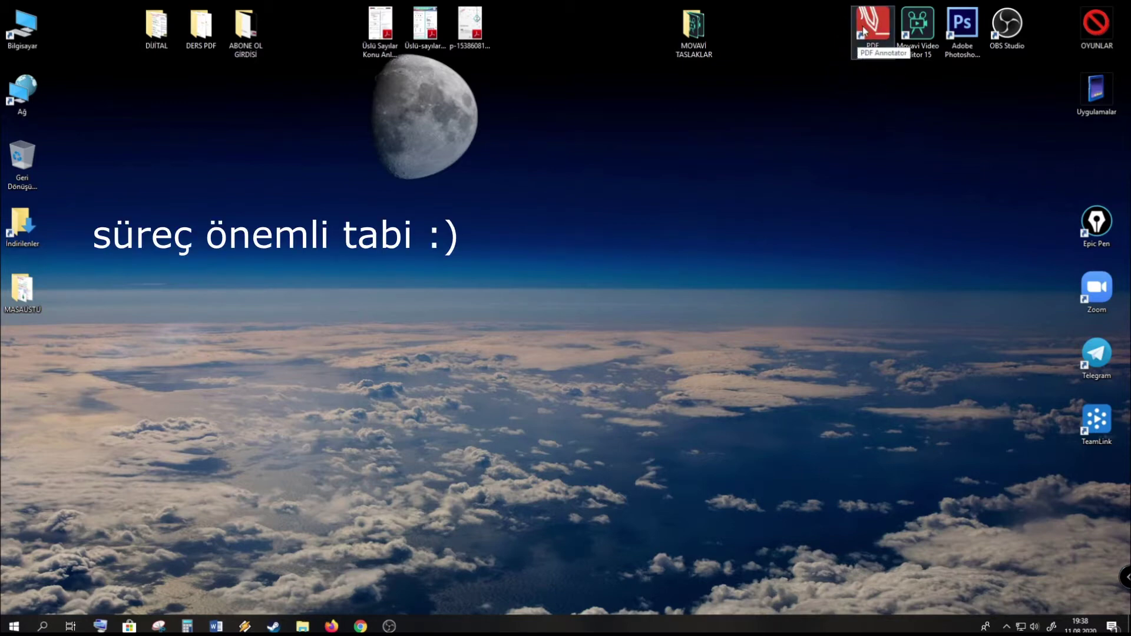
# - Line up the four program shortcuts mid-desktop and return them one by one to the top row, setting PDF Annotator slightly apart
pyautogui.moveTo(1037, 68); pyautogui.dragTo(406, 219)
pyautogui.click(553, 153)
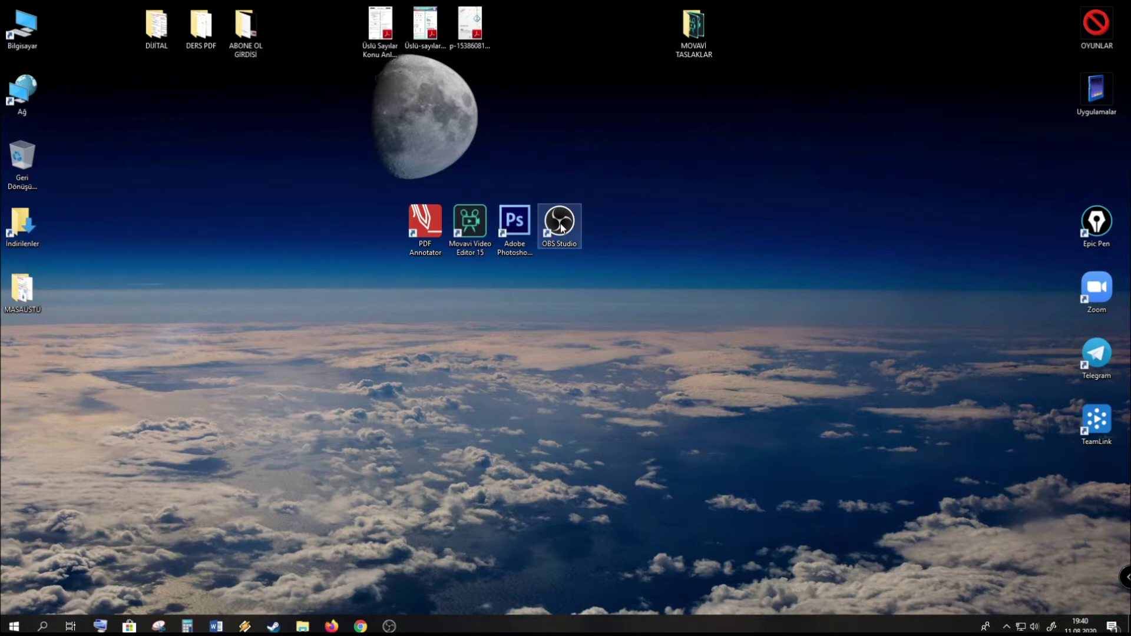
pyautogui.moveTo(562, 229); pyautogui.dragTo(1009, 29)
pyautogui.moveTo(551, 242); pyautogui.dragTo(965, 37)
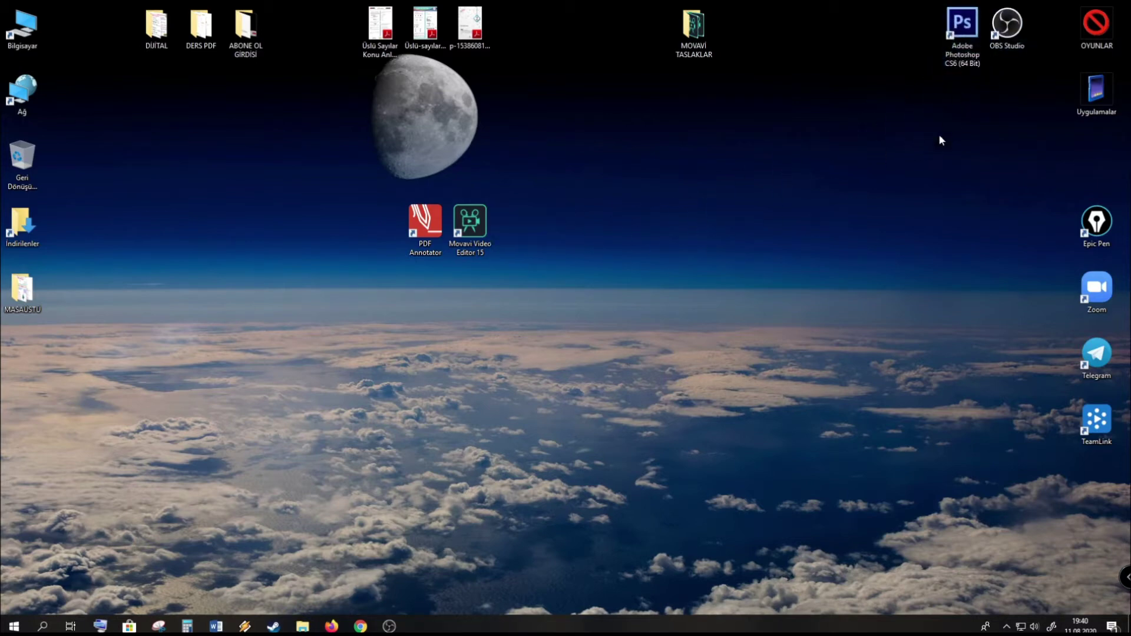
pyautogui.click(466, 234)
pyautogui.moveTo(467, 235); pyautogui.dragTo(905, 37)
pyautogui.click(902, 94)
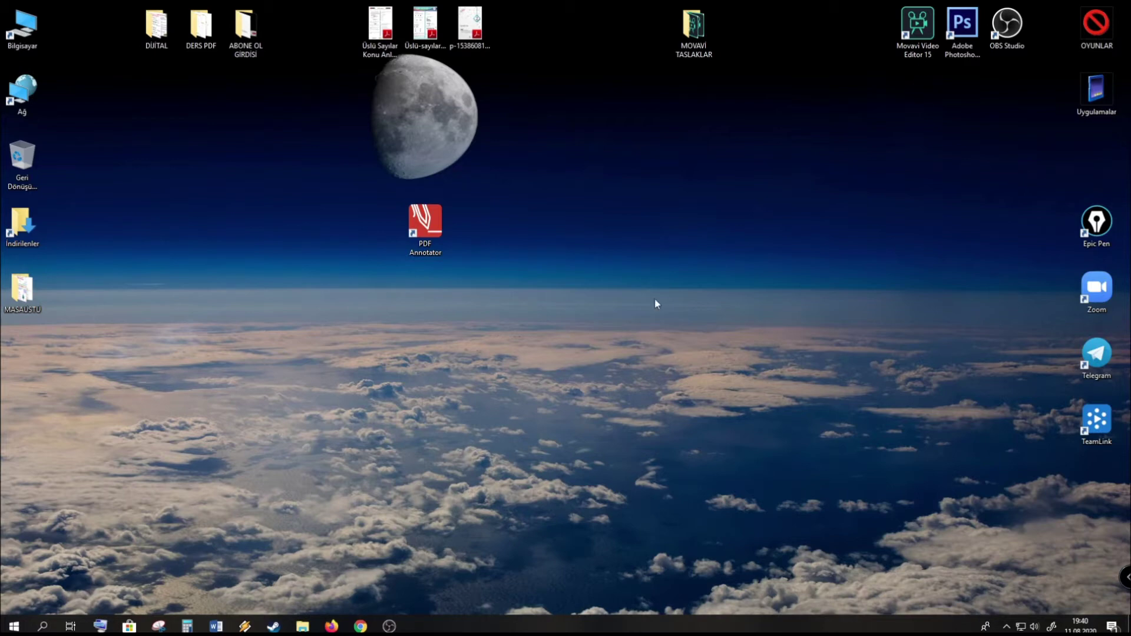
pyautogui.moveTo(429, 241)
pyautogui.mouseDown()
pyautogui.moveTo(445, 250)
pyautogui.moveTo(716, 246)
pyautogui.moveTo(802, 97)
pyautogui.moveTo(801, 47)
pyautogui.mouseUp()
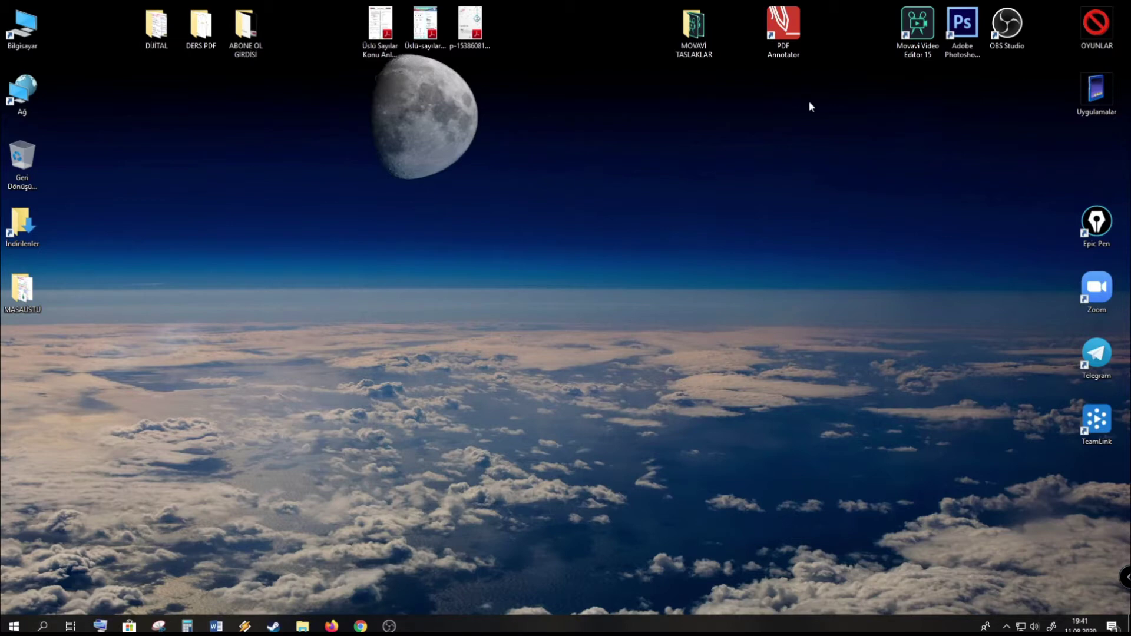
# - Launch PDF Annotator and create a new blank A4 portrait document with 5 pages
pyautogui.doubleClick(783, 27)
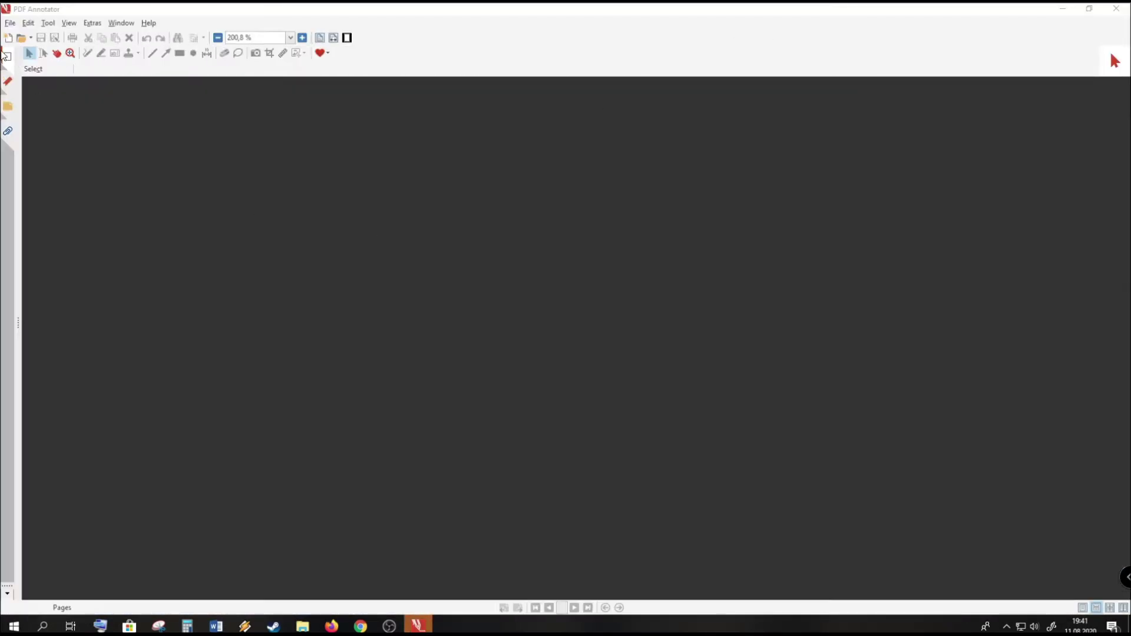
pyautogui.click(9, 23)
pyautogui.click(25, 39)
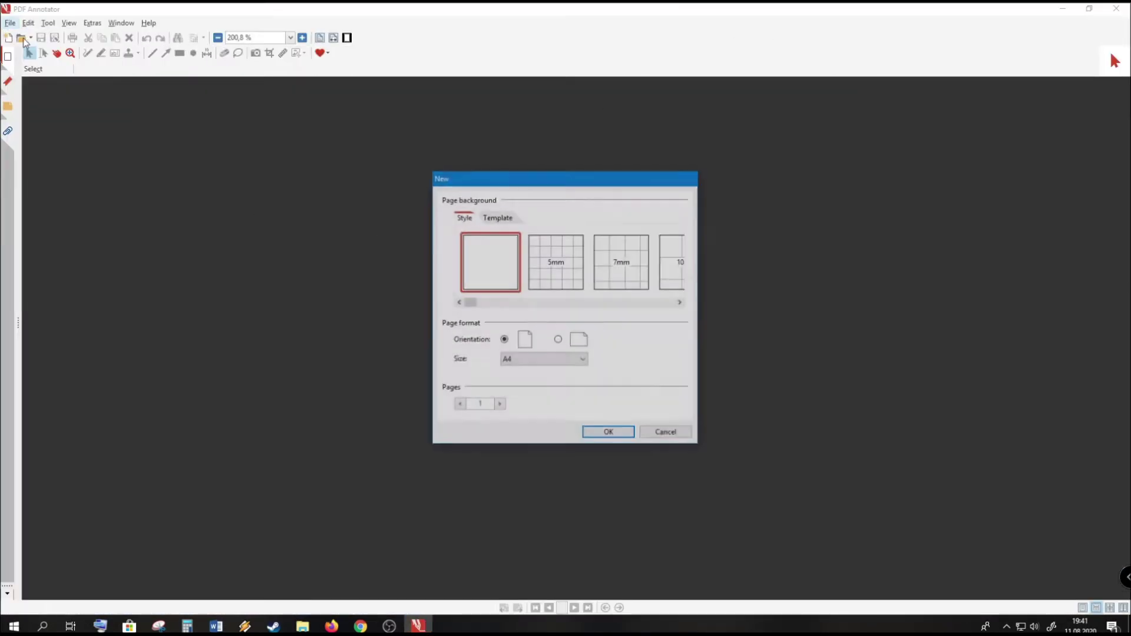
pyautogui.doubleClick(501, 405)
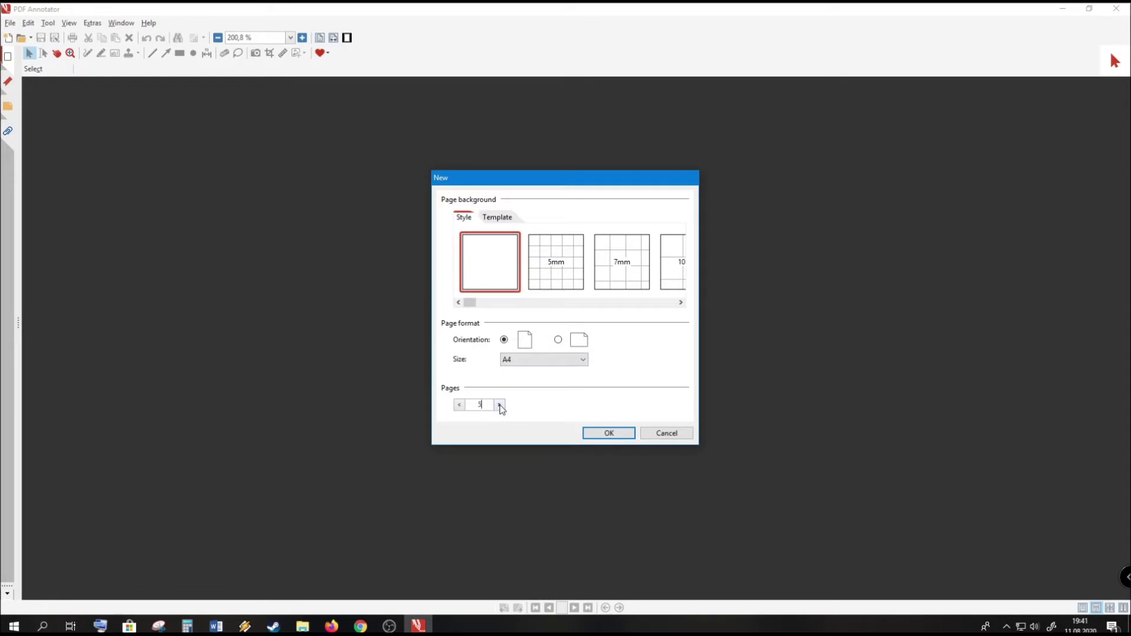
pyautogui.click(610, 435)
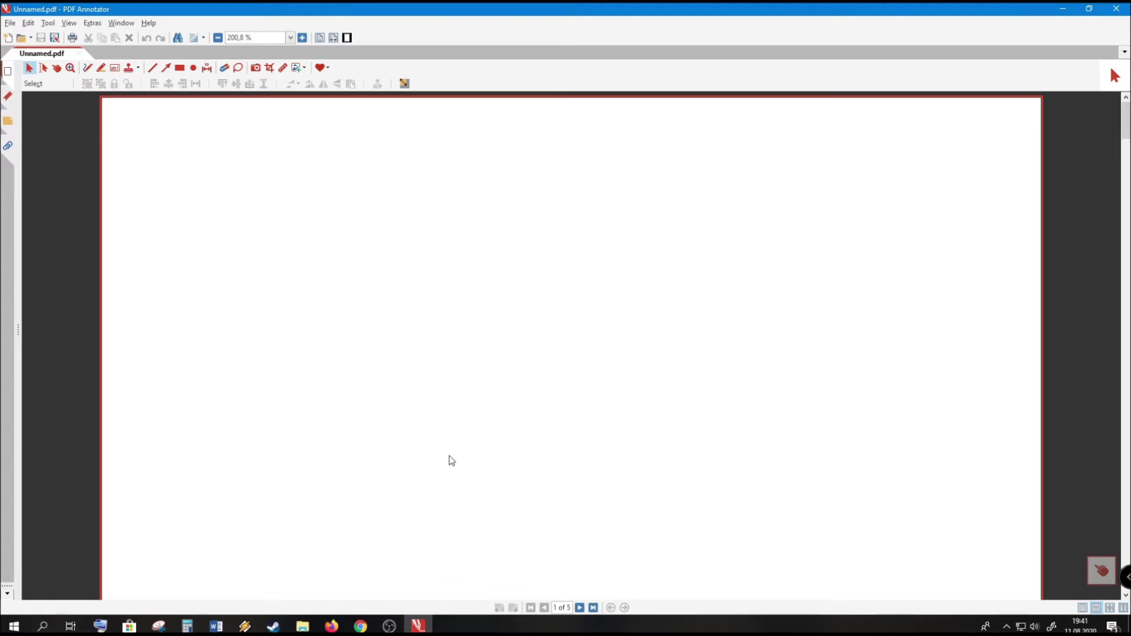
# - Choose the text tool in full-screen mode, return to the normal view and start a text box near the top of page 1
pyautogui.click(348, 38)
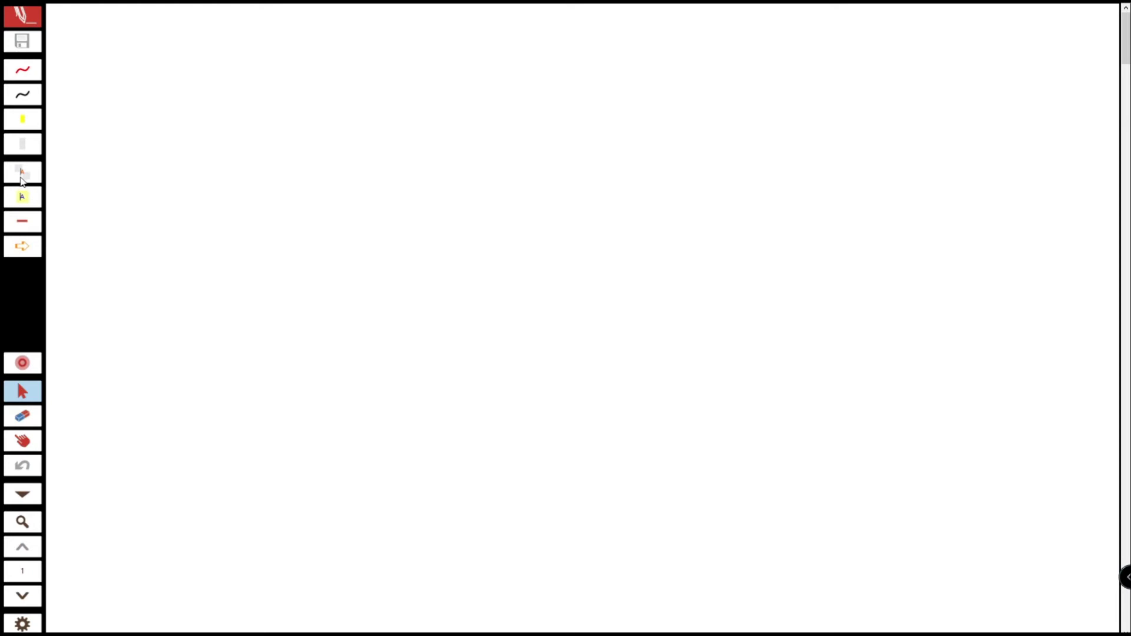
pyautogui.click(23, 176)
pyautogui.press('Escape')
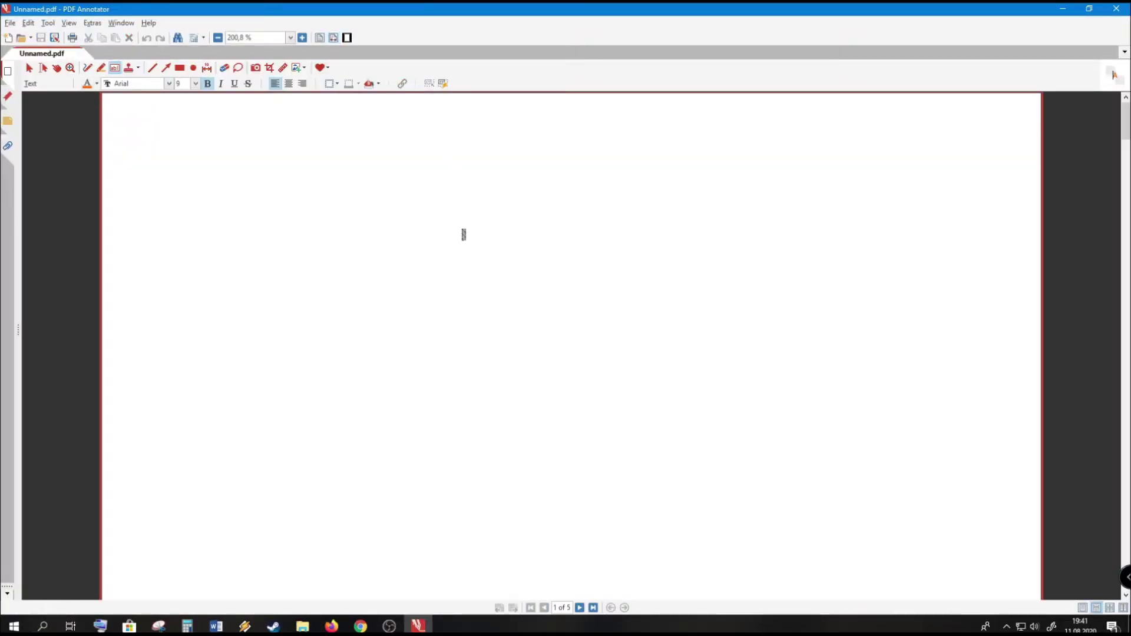
pyautogui.click(451, 150)
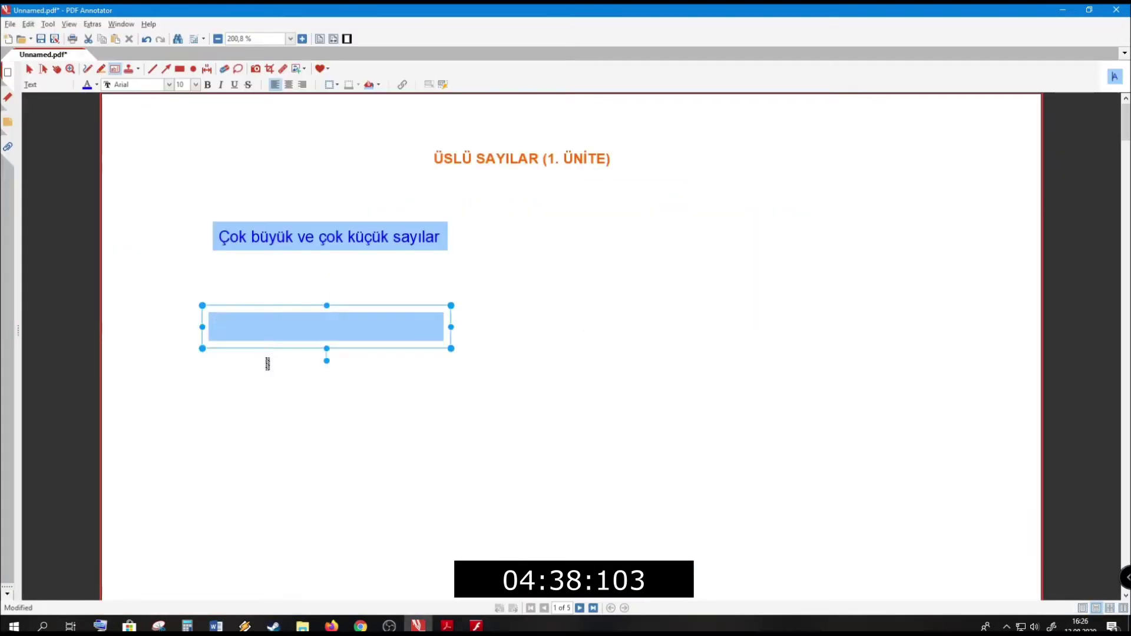
# - Write "Çok büyük ve çok küçük sayıları her zaman açık olarak yazamayız. 10 sayısını kullanmak bizlere her zaman kolaylık sağlar." in a widened text box
pyautogui.write('Çok büyük ve çok k')
pyautogui.write('üçük sayıları')
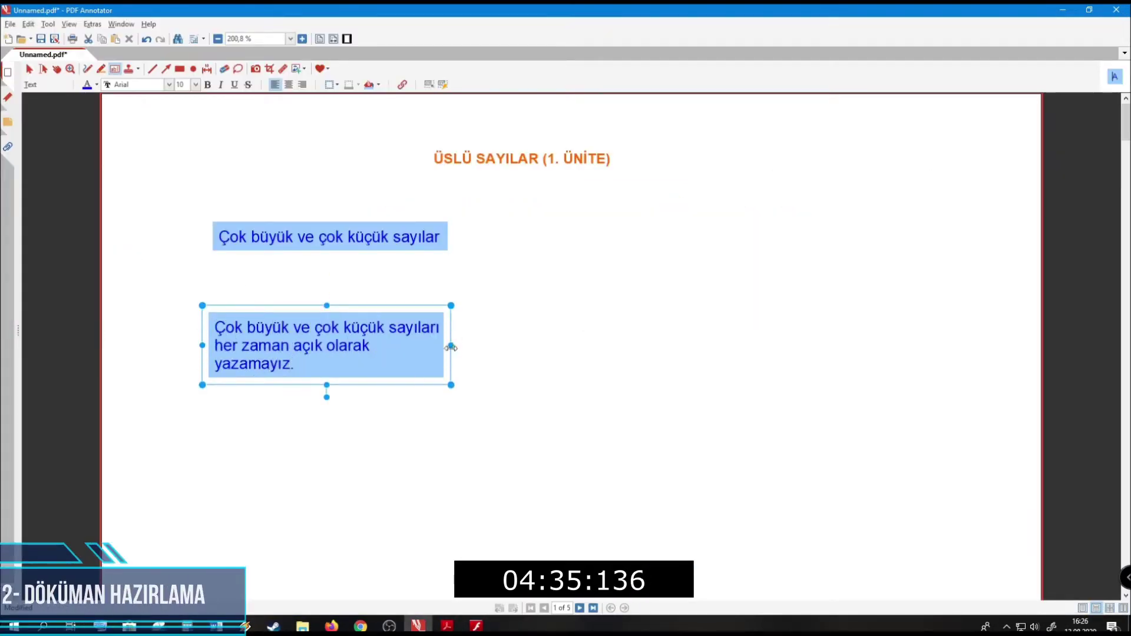
pyautogui.moveTo(451, 347); pyautogui.dragTo(769, 341)
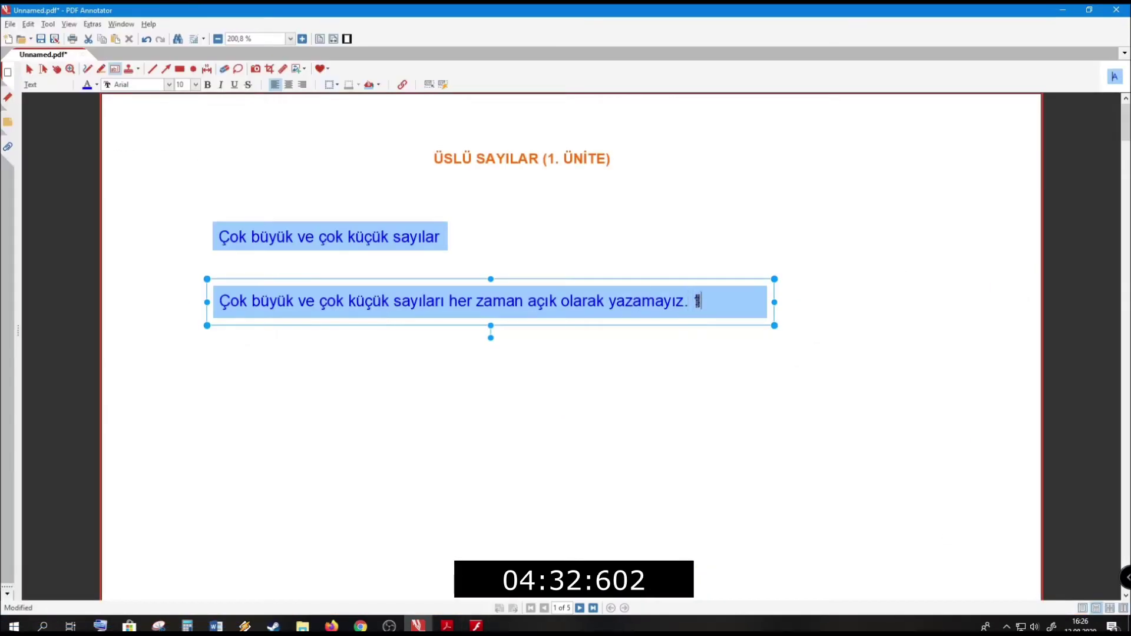
pyautogui.write('10 sayısını kullanmak bizlere her zaman kolaylık sağlar')
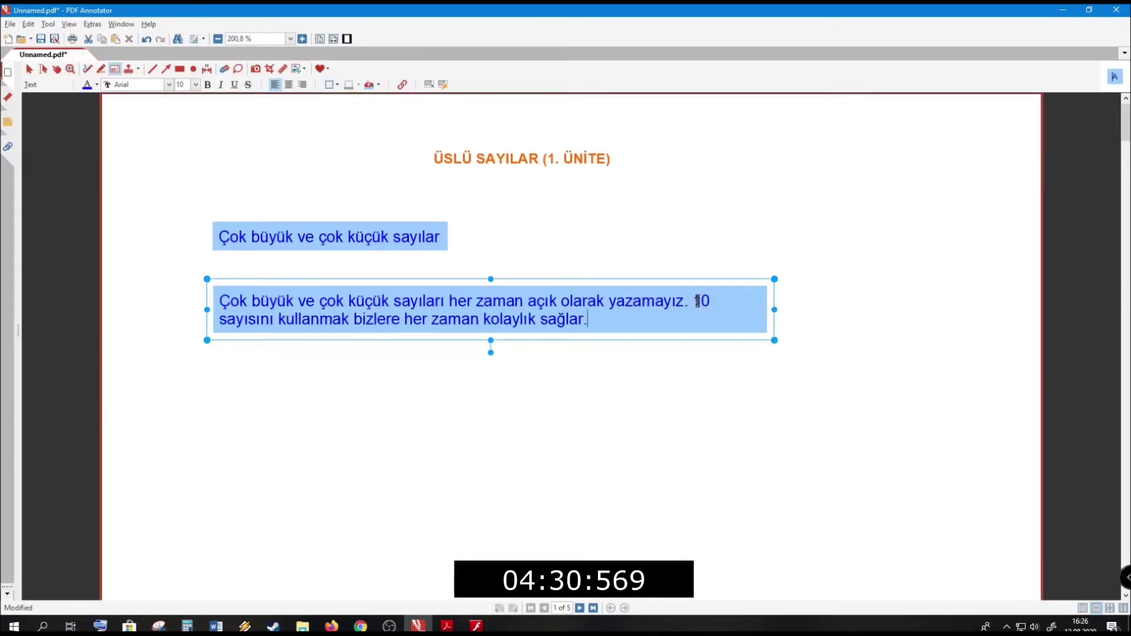
pyautogui.write('.')
# - Start a new text box below the explanation with the word "Örneğin;"
pyautogui.scroll(-1, 220, 318)
pyautogui.click(219, 318)
pyautogui.write('Örneğin;')
# - Switch to the digital textbook in Adobe Flash Player and examine its page on very large and very small numbers for an example
pyautogui.click(447, 626)
pyautogui.click(454, 54)
pyautogui.hotkey('alt', 'Tab')
pyautogui.hotkey('alt', 'Tab')
pyautogui.click(125, 266)
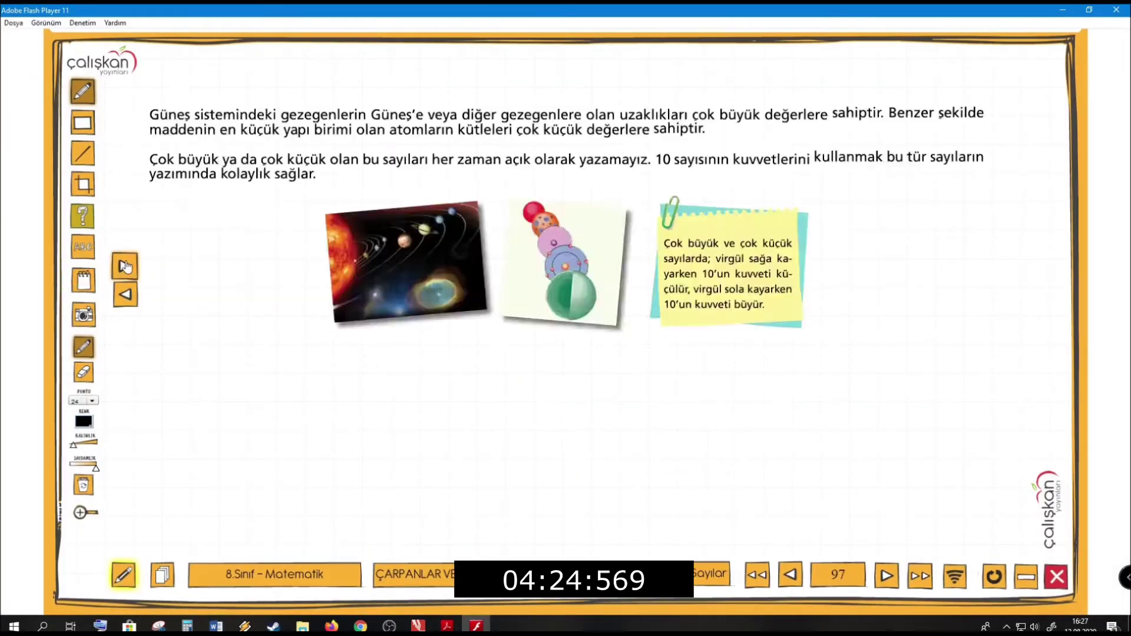
pyautogui.click(125, 267)
pyautogui.click(124, 295)
# - Back in PDF Annotator, complete the example as "Örneğin; Neptün'ün dünyaya olan uzaklığı yaklaşık 4,500,000,000 km'dir." and widen its box to fit one line
pyautogui.hotkey('alt', 'Tab')
pyautogui.write('neğin; N')
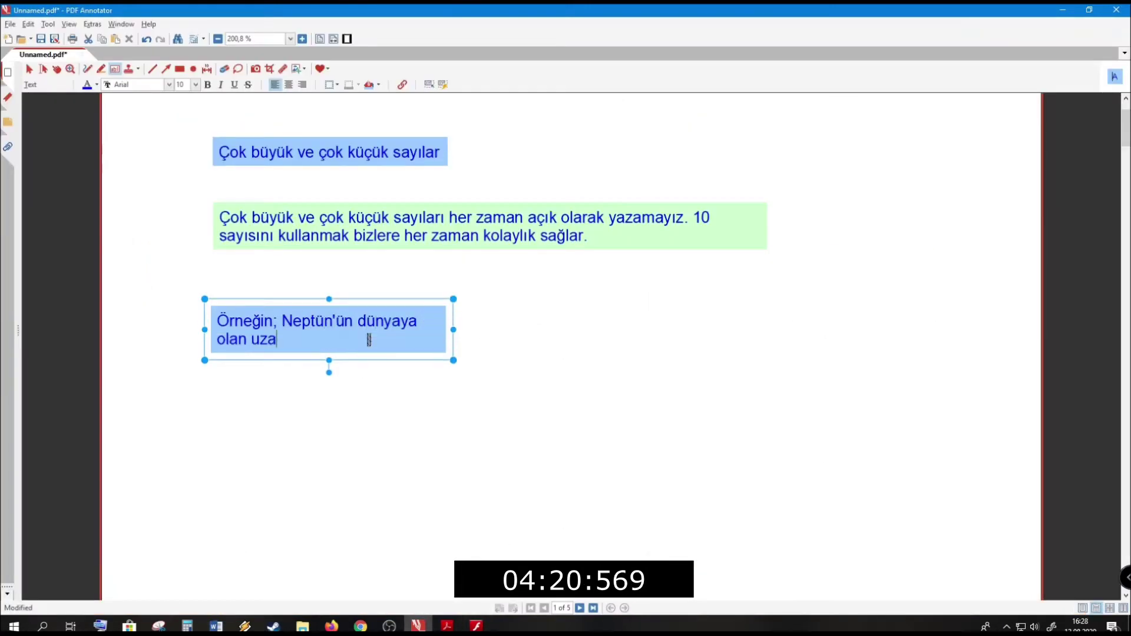
pyautogui.hotkey('alt', 'Tab')
pyautogui.hotkey('alt', 'Tab')
pyautogui.write('yakşa')
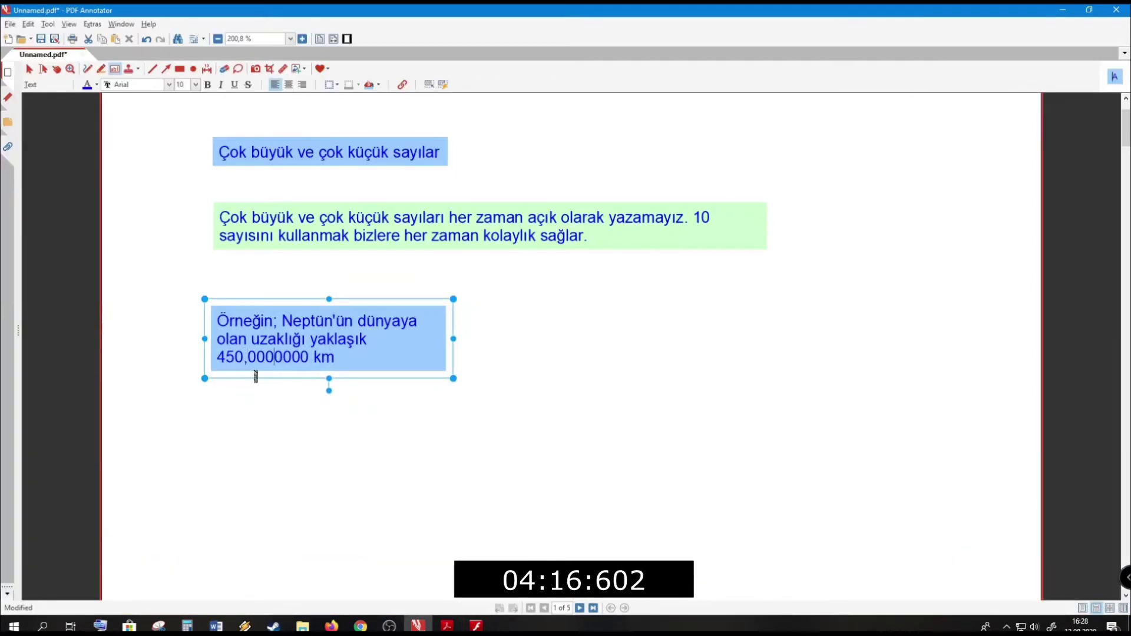
pyautogui.hotkey('ctrl', 'z')
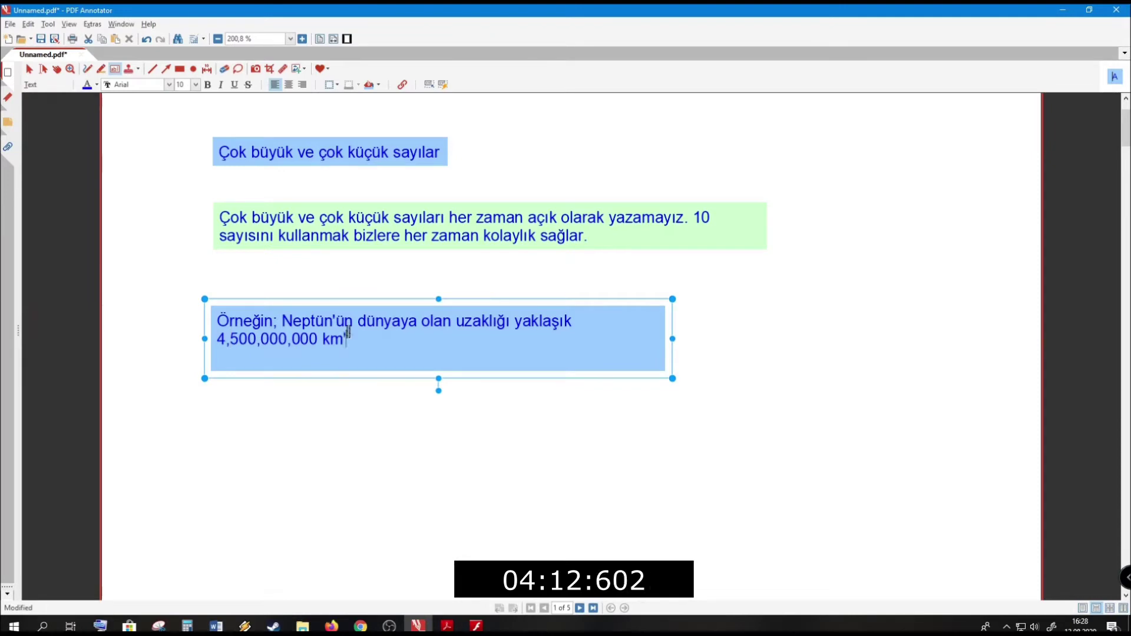
pyautogui.moveTo(671, 326); pyautogui.dragTo(832, 327)
# - Give the Neptune example a light green background and move its box up closer to the explanation
pyautogui.hotkey('ctrl', 'a')
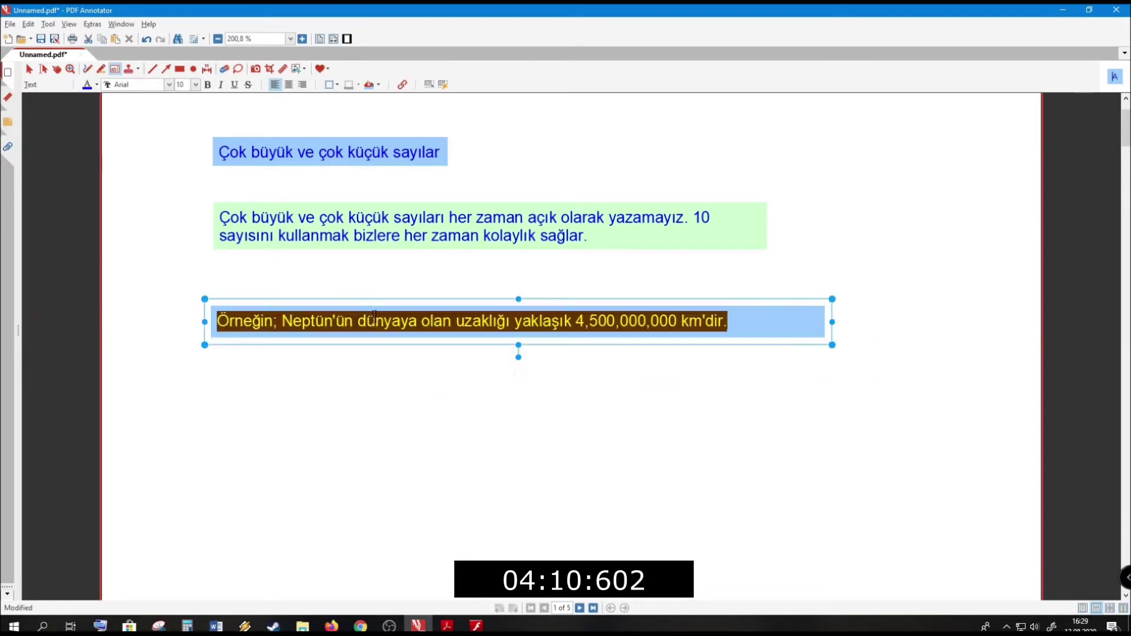
pyautogui.moveTo(545, 309); pyautogui.dragTo(549, 286)
pyautogui.click(442, 252)
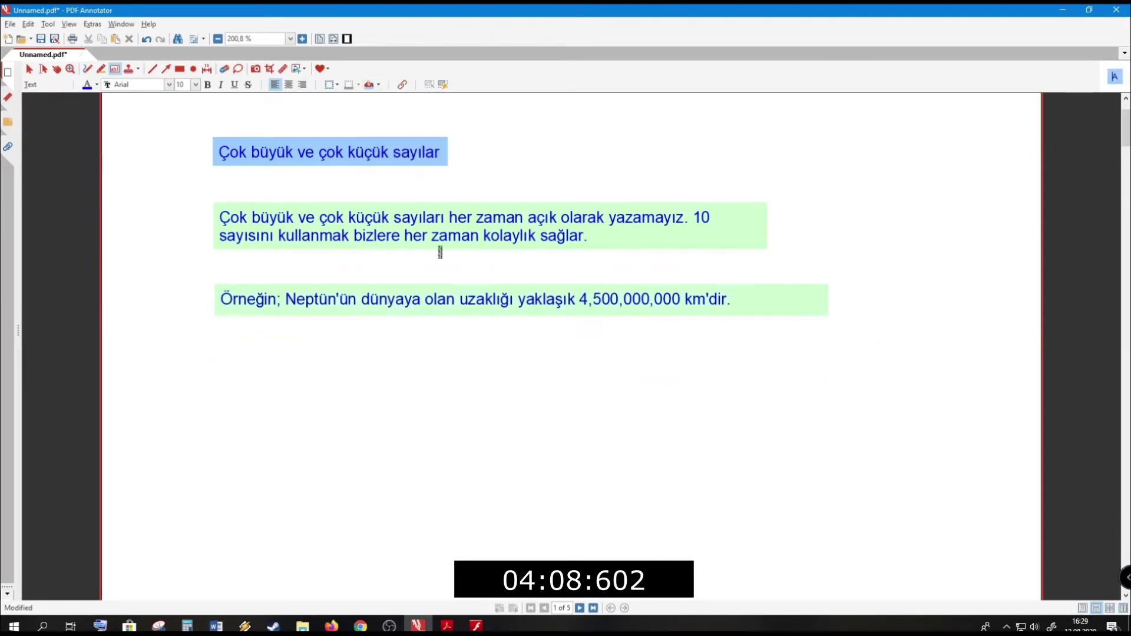
# - Start a second example text box with "Örneğin;" further down the page, leaving a gap under the Neptune example
pyautogui.scroll(1, 472, 348)
pyautogui.scroll(-3, 422, 349)
pyautogui.click(236, 327)
pyautogui.write('Örneğin;')
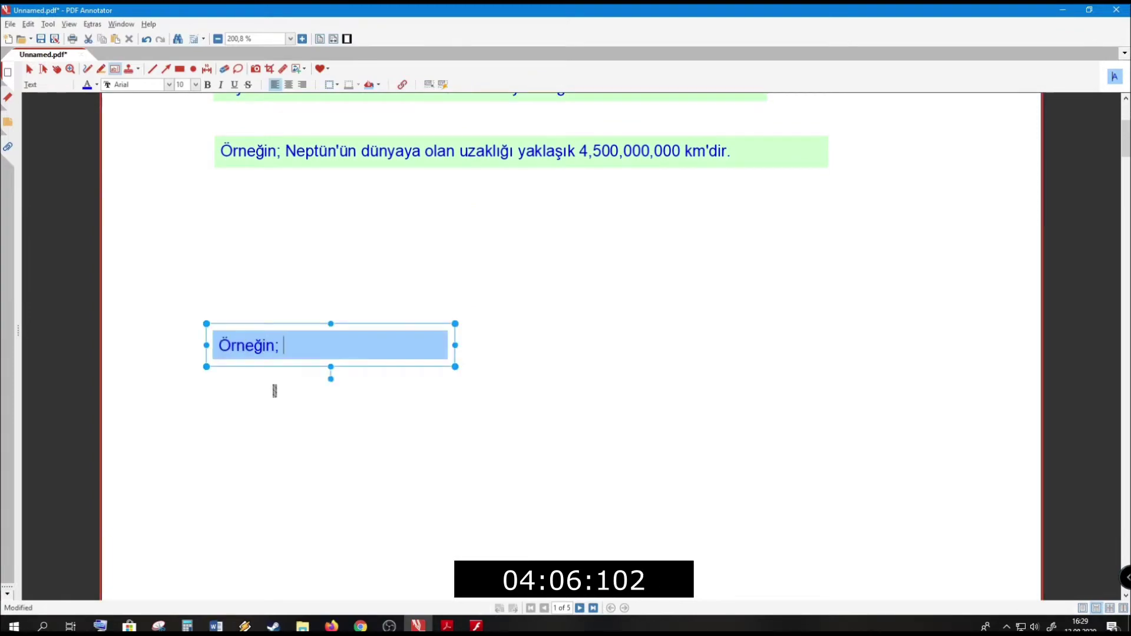
# - Switch to Chrome and open the "Bilimsel Gösterim" article on ortaokulmatematik.com from the search results for "çok büyük ve çok küçük sayılar"
pyautogui.moveTo(361, 626)
pyautogui.click(436, 589)
pyautogui.hotkey('alt', 'Left')
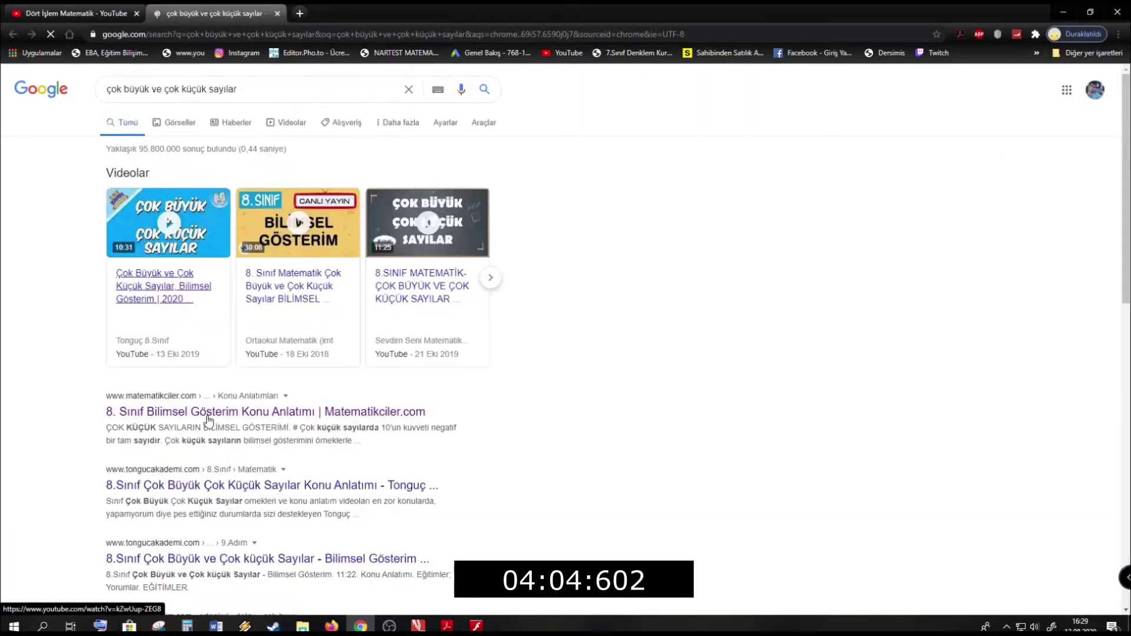
pyautogui.scroll(-5, 231, 485)
pyautogui.scroll(-4, 232, 485)
pyautogui.click(230, 482)
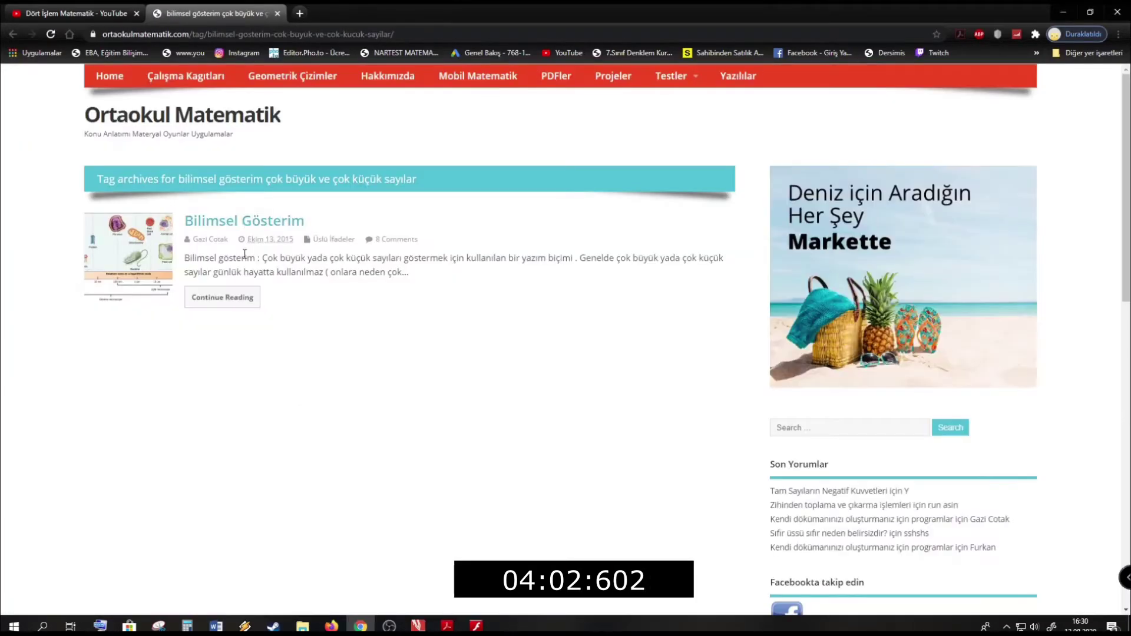
pyautogui.click(257, 221)
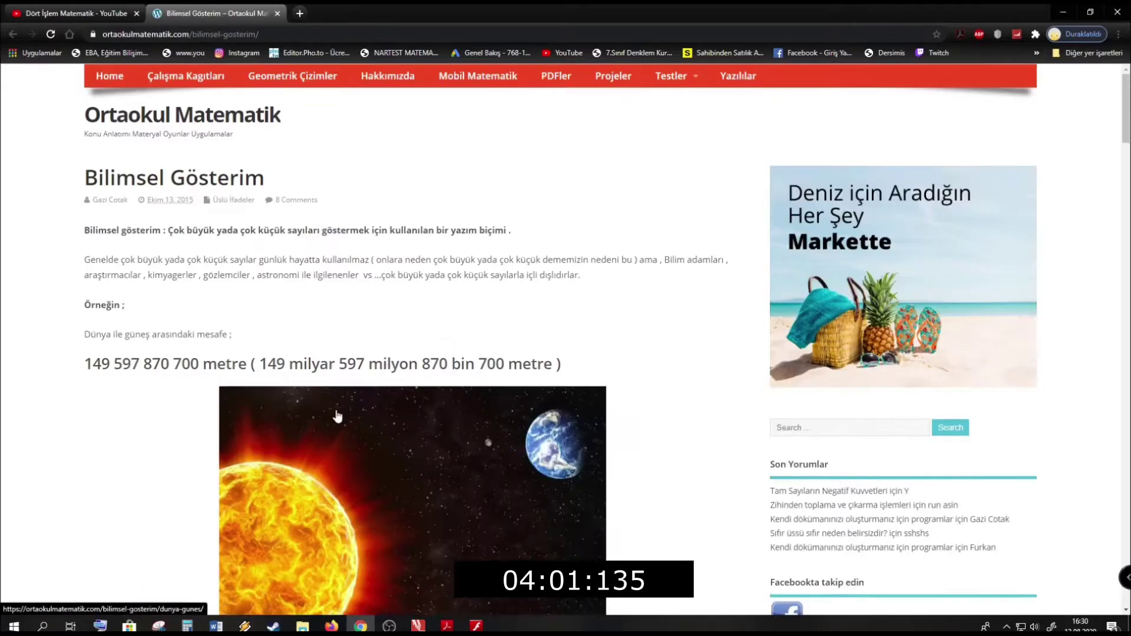
pyautogui.scroll(-2, 103, 295)
pyautogui.moveTo(91, 217); pyautogui.dragTo(117, 217)
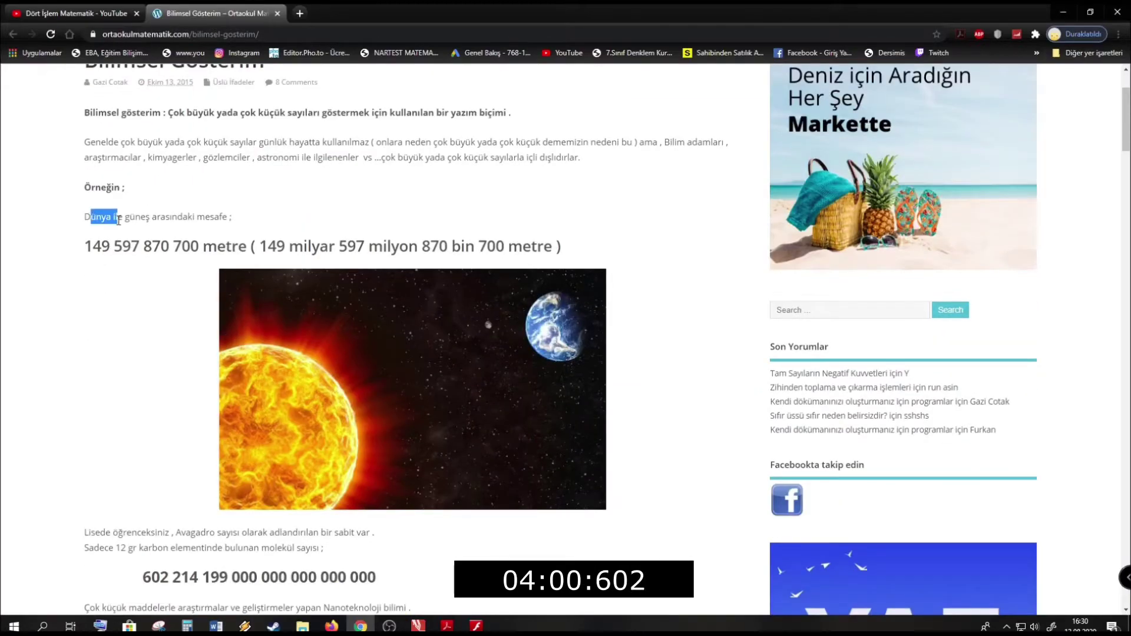
pyautogui.scroll(-2, 87, 412)
pyautogui.moveTo(87, 412); pyautogui.dragTo(384, 459)
pyautogui.hotkey('ctrl', 'c')
# - Return to PDF Annotator, paste the passage after the second "Örneğin;" and open the colour options for the box's whole text
pyautogui.hotkey('alt', 'Tab')
pyautogui.hotkey('ctrl', 'v')
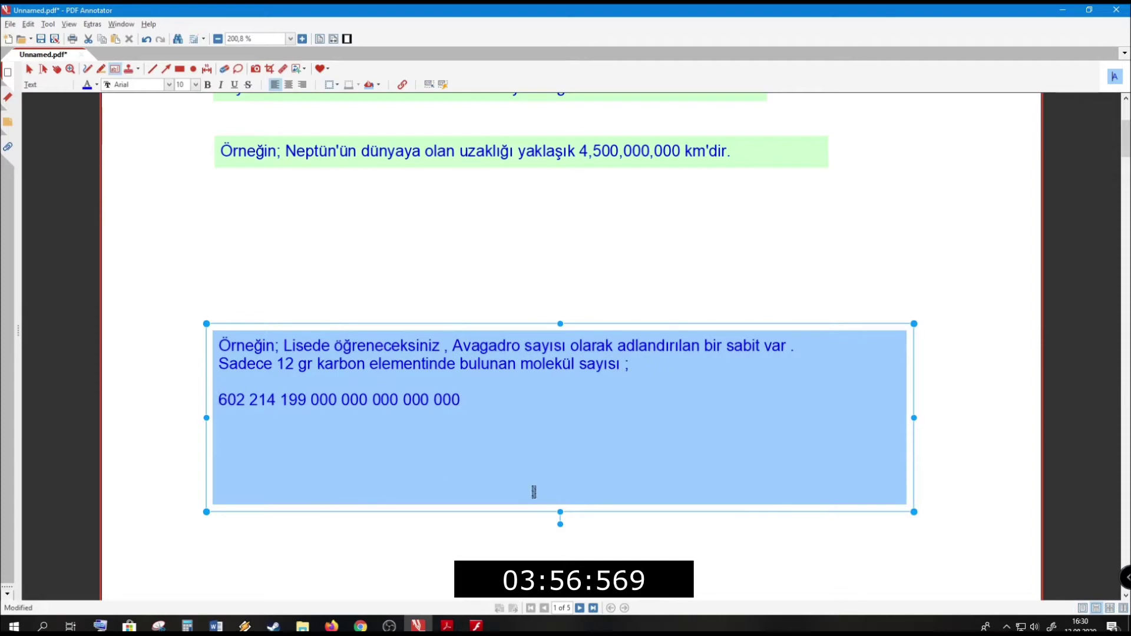
pyautogui.scroll(1, 500, 262)
pyautogui.hotkey('ctrl', 'a')
pyautogui.click(377, 84)
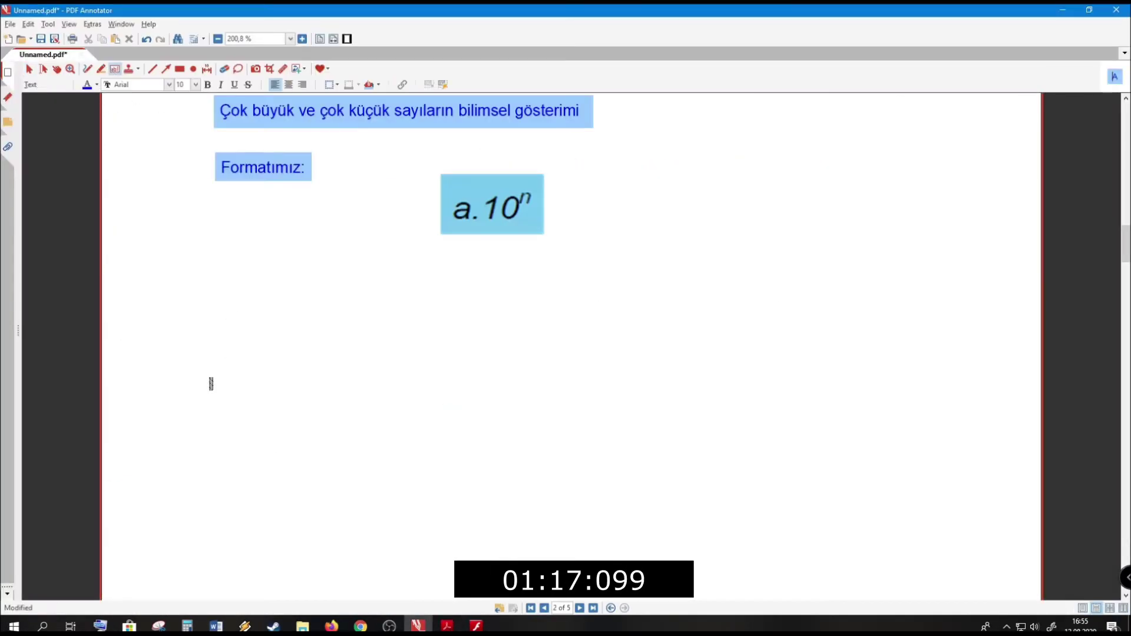
# - Add a text box reading "Aşağıda verilen sayıları bilimsel gösterimle gösteriniz." below the a.10ⁿ formula and widen it to fit one line
pyautogui.click(211, 384)
pyautogui.write('Aşağıda verilen sayıları bilimsel')
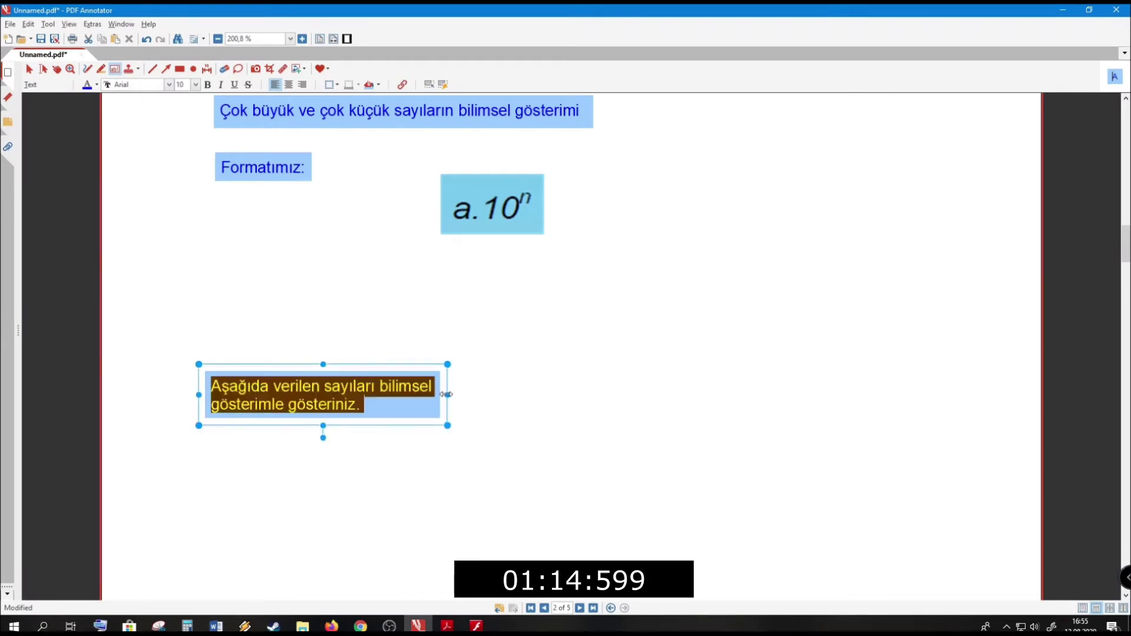
pyautogui.moveTo(447, 394); pyautogui.dragTo(596, 386)
# - Capture the upper part of the scientific-notation exercise list from p-1538608186.pdf in Acrobat Reader and paste it into the PDF Annotator document
pyautogui.click(447, 626)
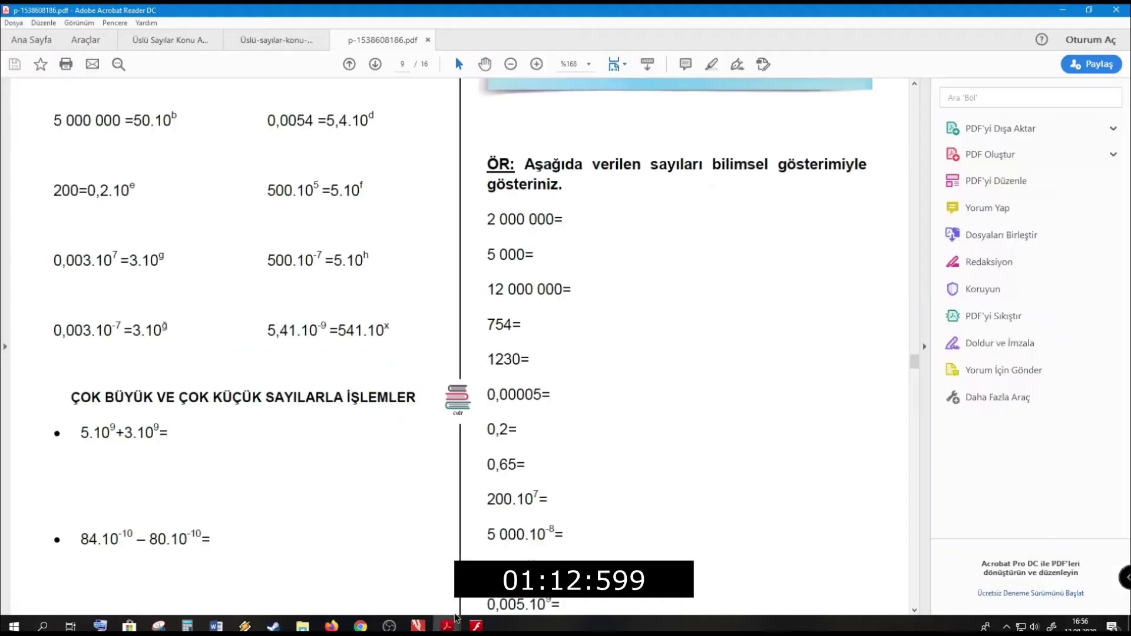
pyautogui.moveTo(477, 205); pyautogui.dragTo(561, 435)
pyautogui.click(418, 626)
pyautogui.hotkey('ctrl', 'v')
pyautogui.scroll(-2, 277, 399)
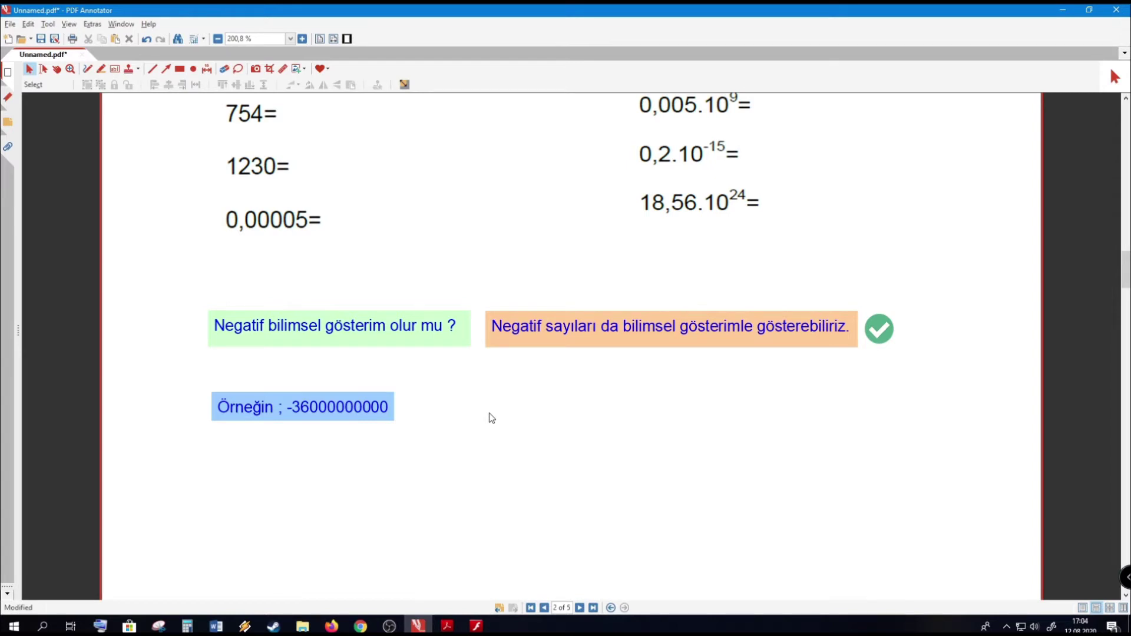
# - Go back to the first page to review the prepared lesson document
pyautogui.moveTo(1126, 270); pyautogui.dragTo(1124, 132)
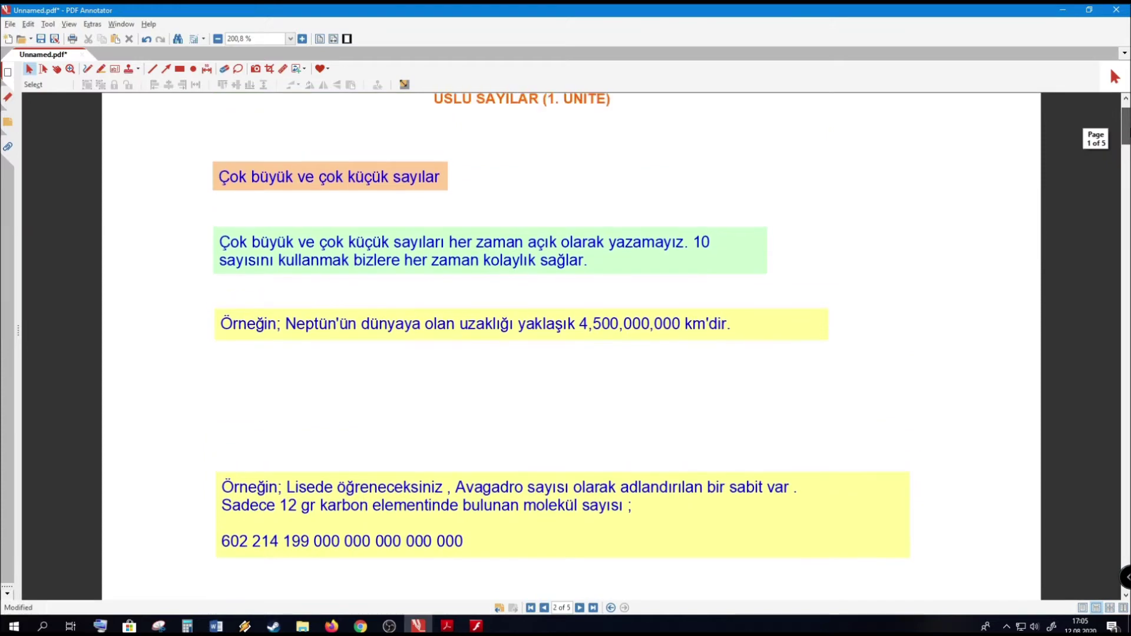
# - Review the second page of the lesson document down to the negative scientific notation example
pyautogui.moveTo(1124, 132); pyautogui.dragTo(1124, 270)
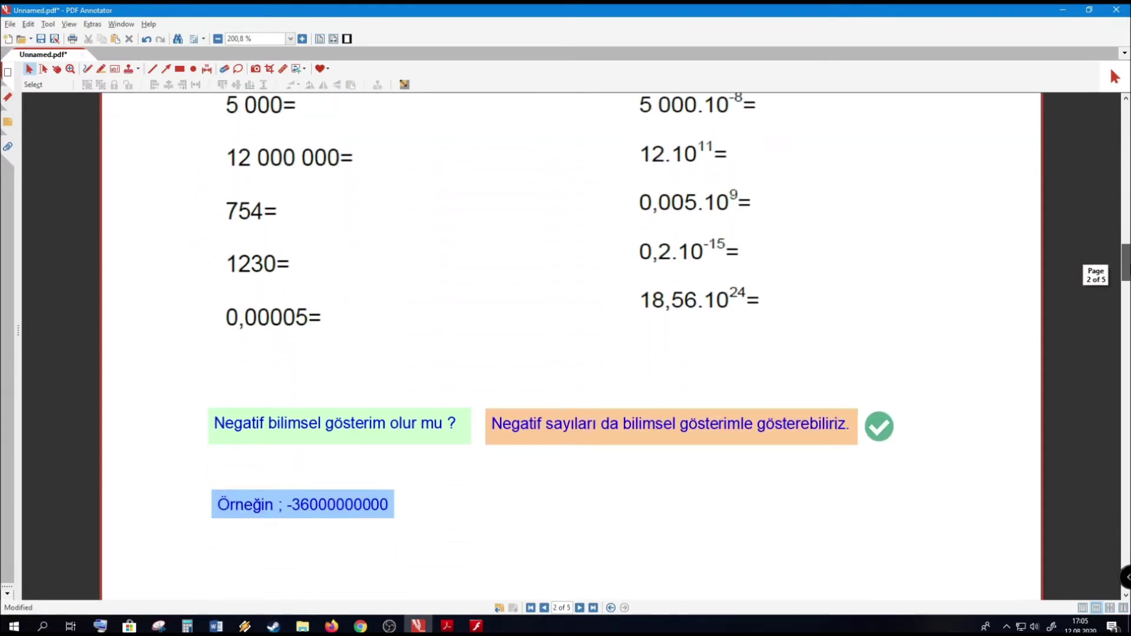
pyautogui.moveTo(1124, 270); pyautogui.dragTo(1123, 284)
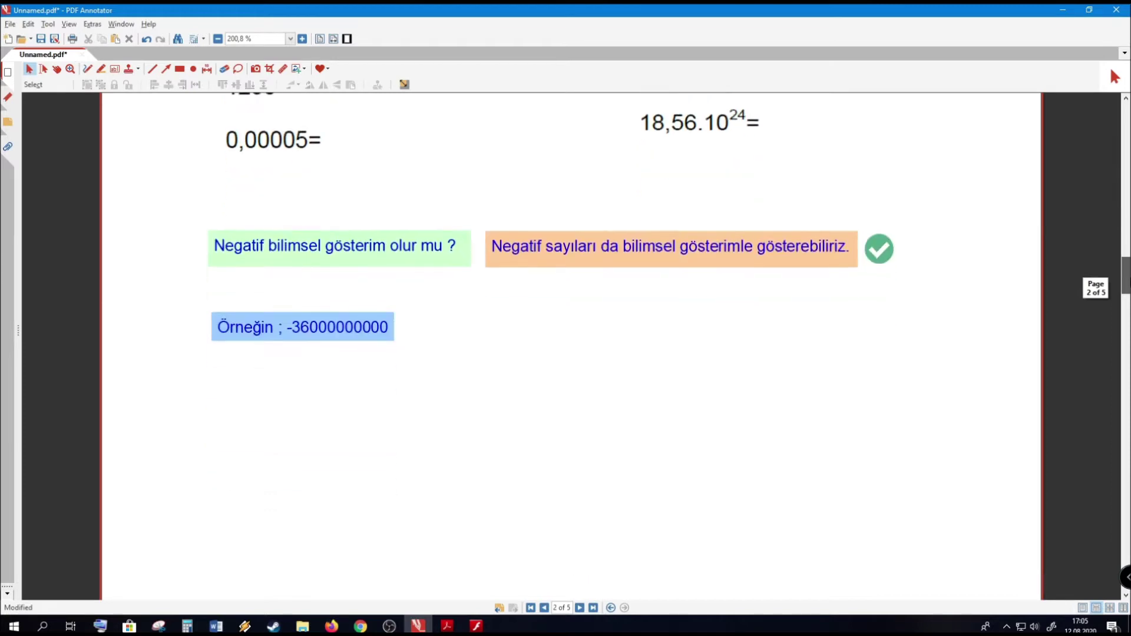
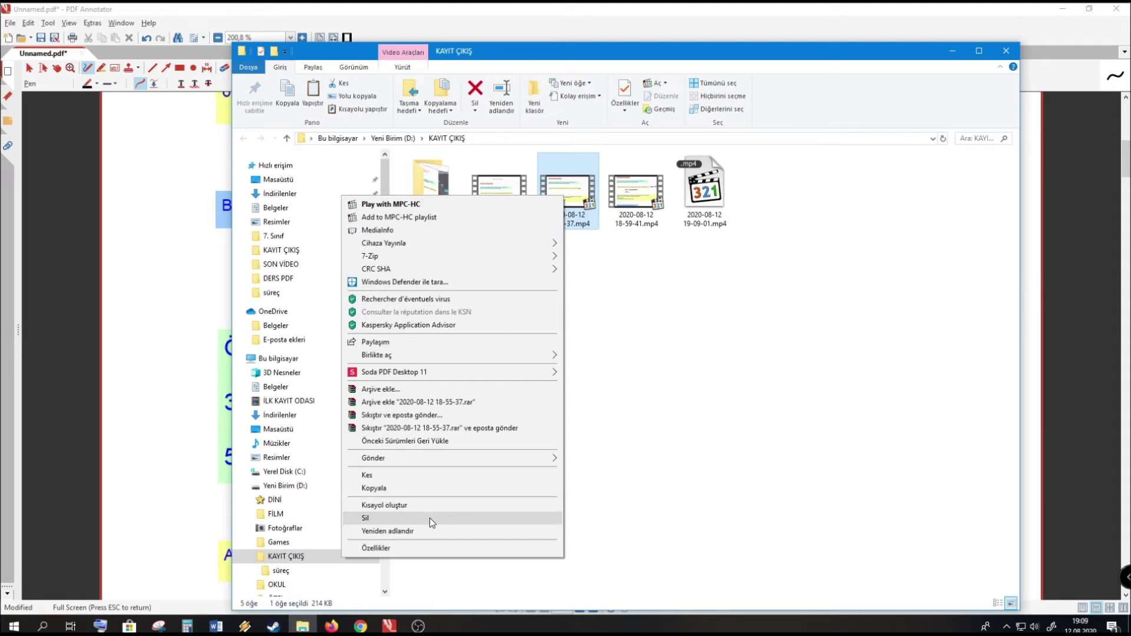
pyautogui.press('Menu')
pyautogui.click(612, 395)
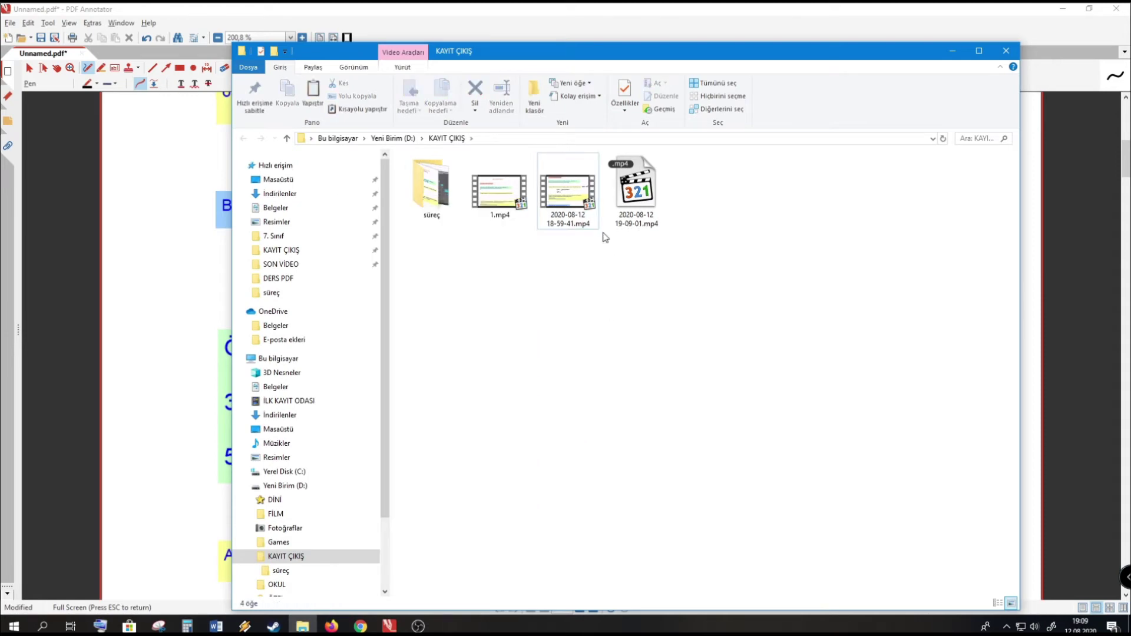
pyautogui.rightClick(569, 201)
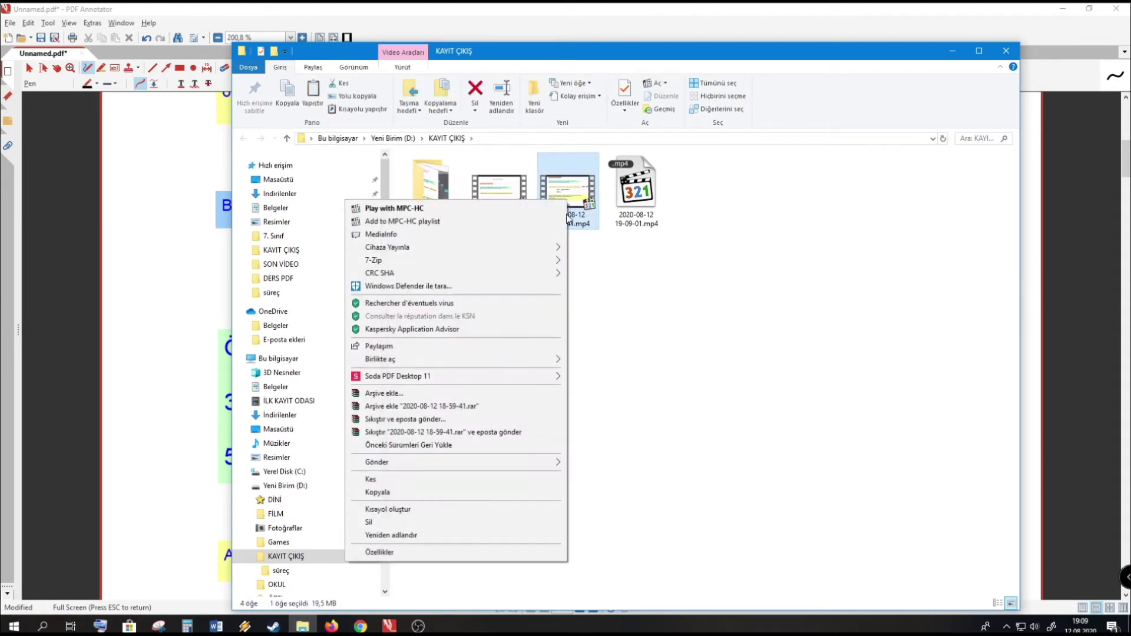
pyautogui.click(406, 535)
pyautogui.write('2')
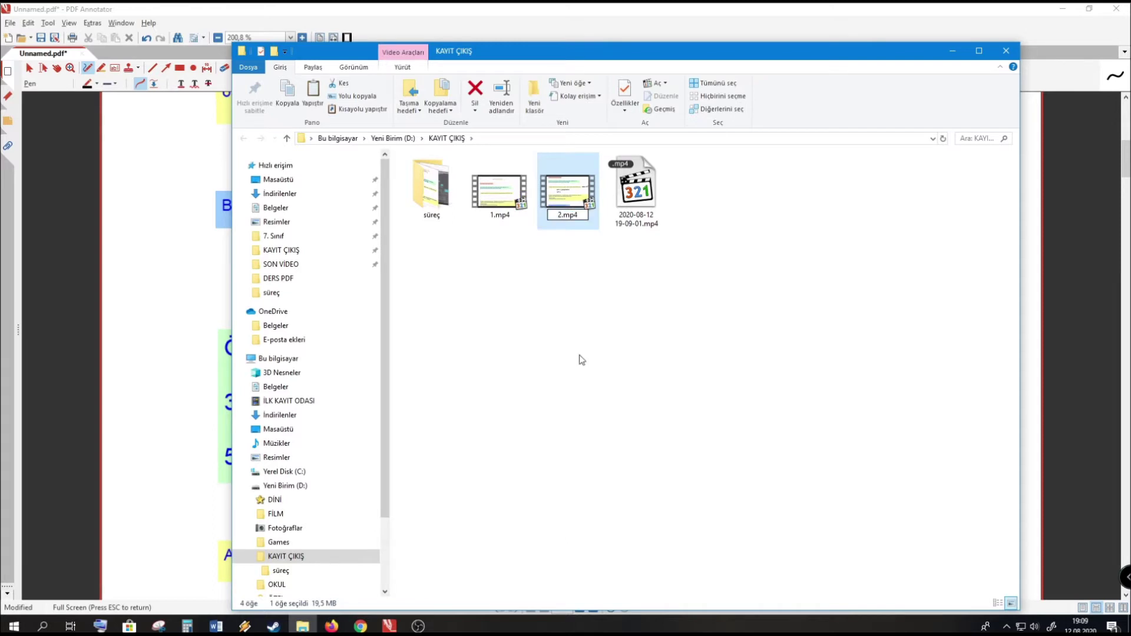
pyautogui.click(615, 328)
pyautogui.click(488, 178)
pyautogui.click(564, 188)
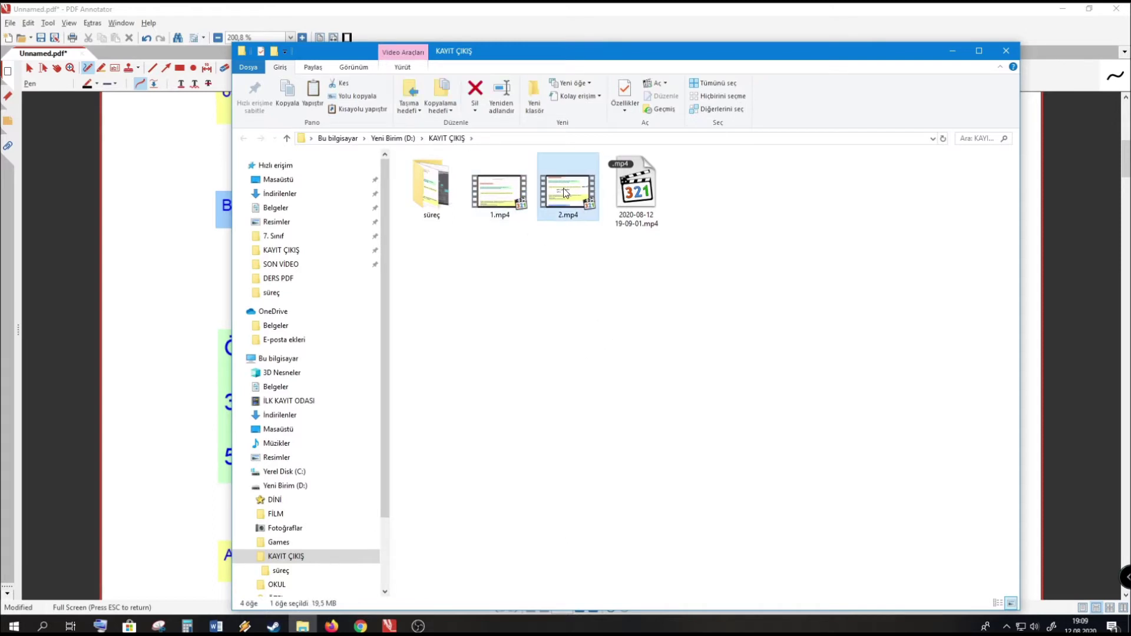
pyautogui.click(586, 277)
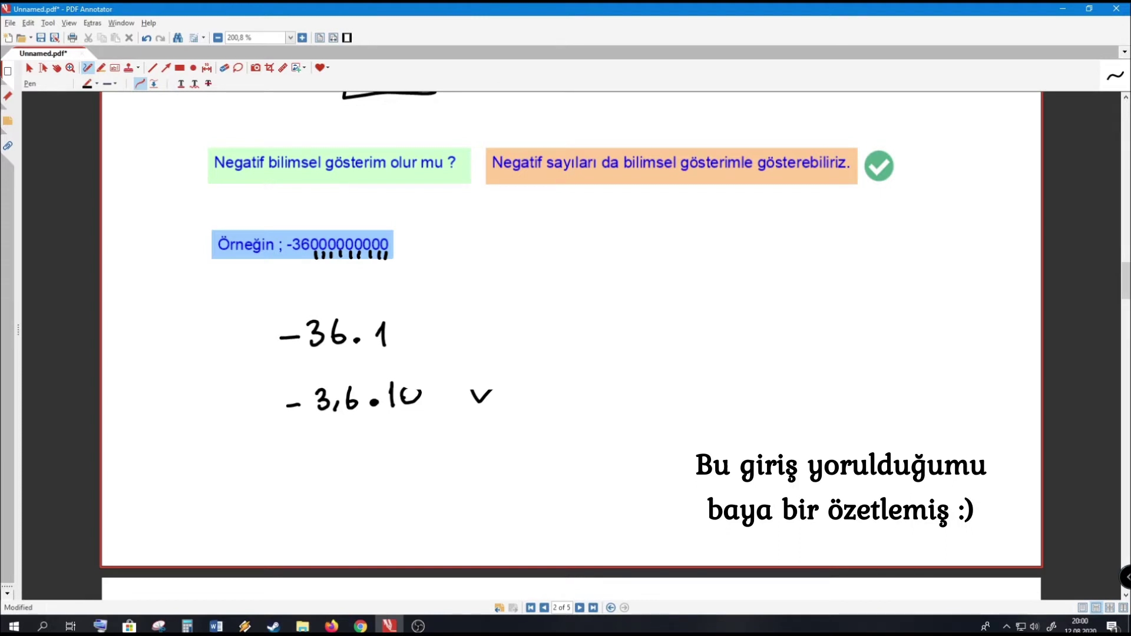
pyautogui.click(303, 627)
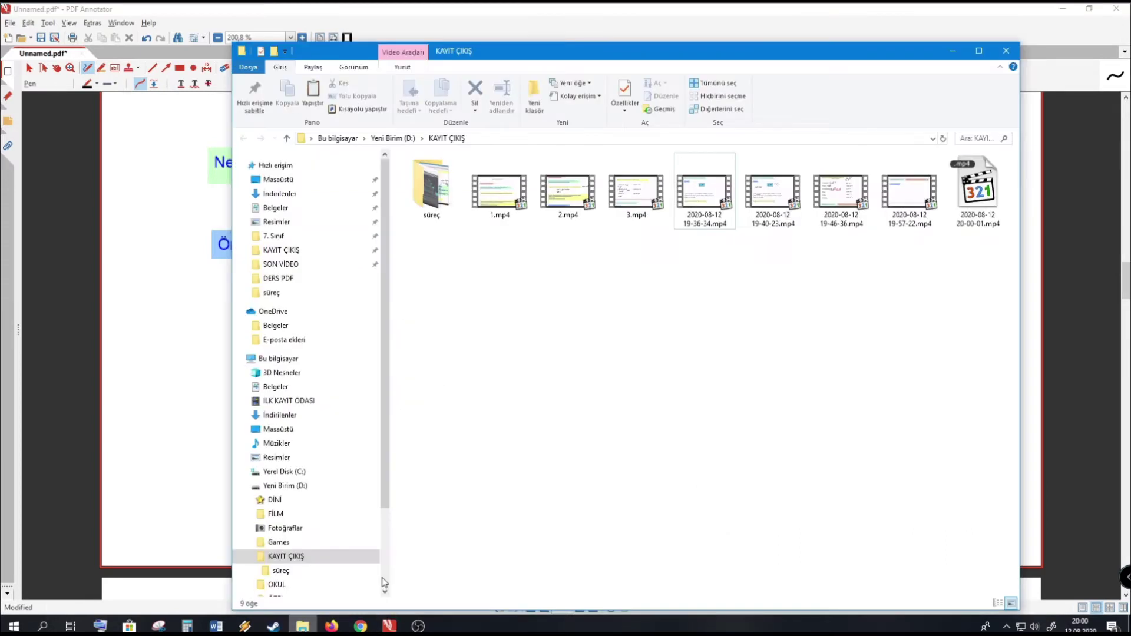
pyautogui.rightClick(711, 202)
pyautogui.click(511, 521)
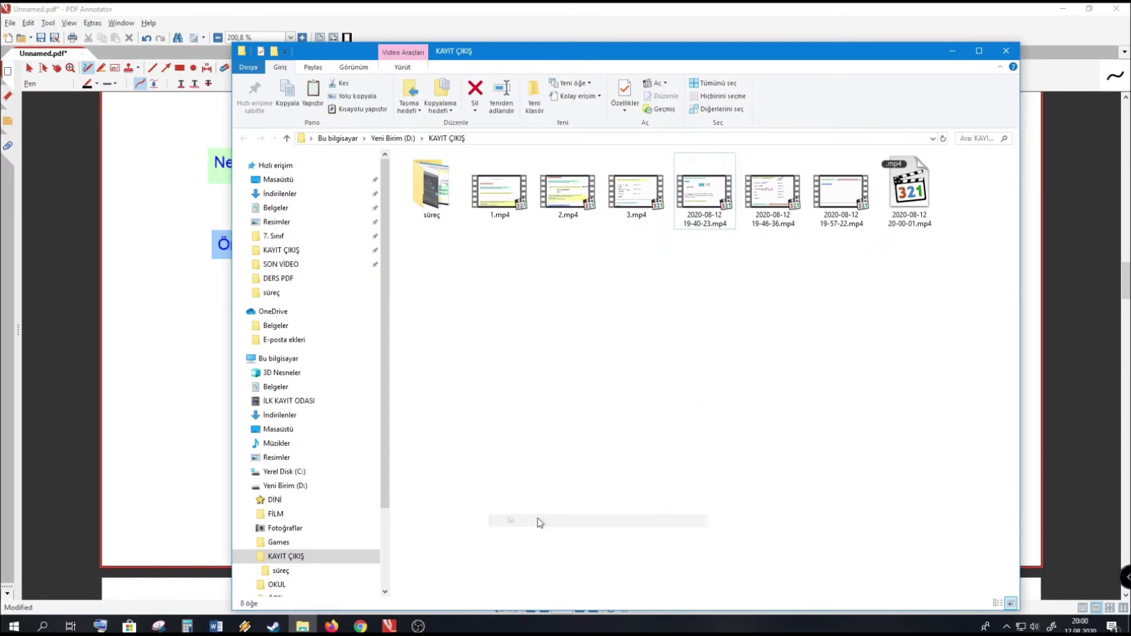
pyautogui.click(705, 193)
pyautogui.rightClick(704, 193)
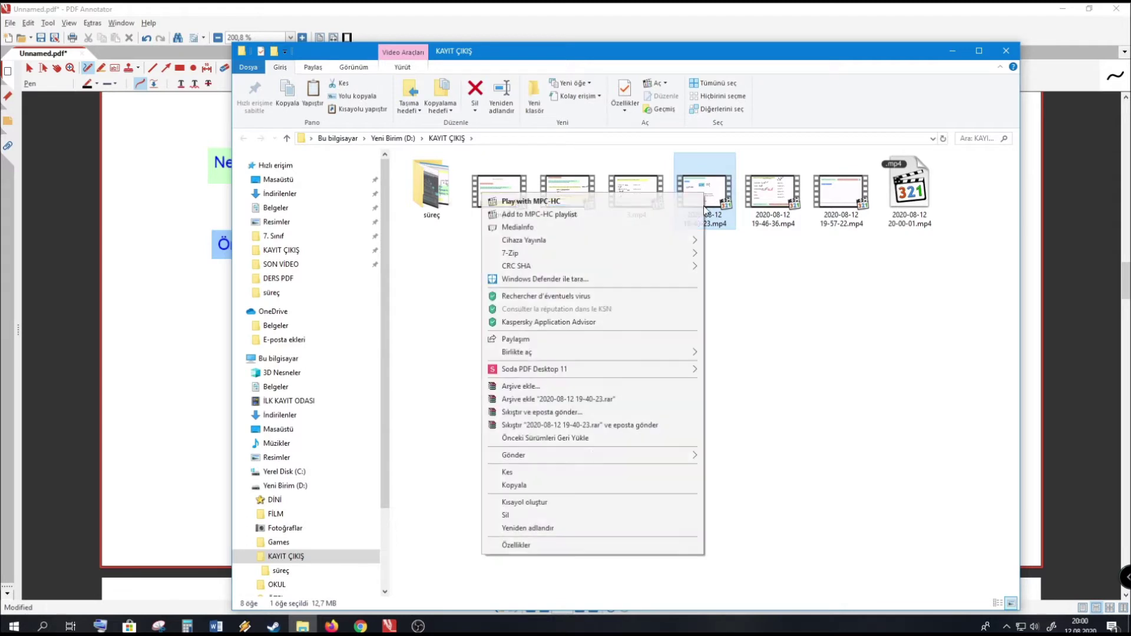
pyautogui.click(560, 528)
pyautogui.write('4')
pyautogui.press('Return')
pyautogui.press('Right')
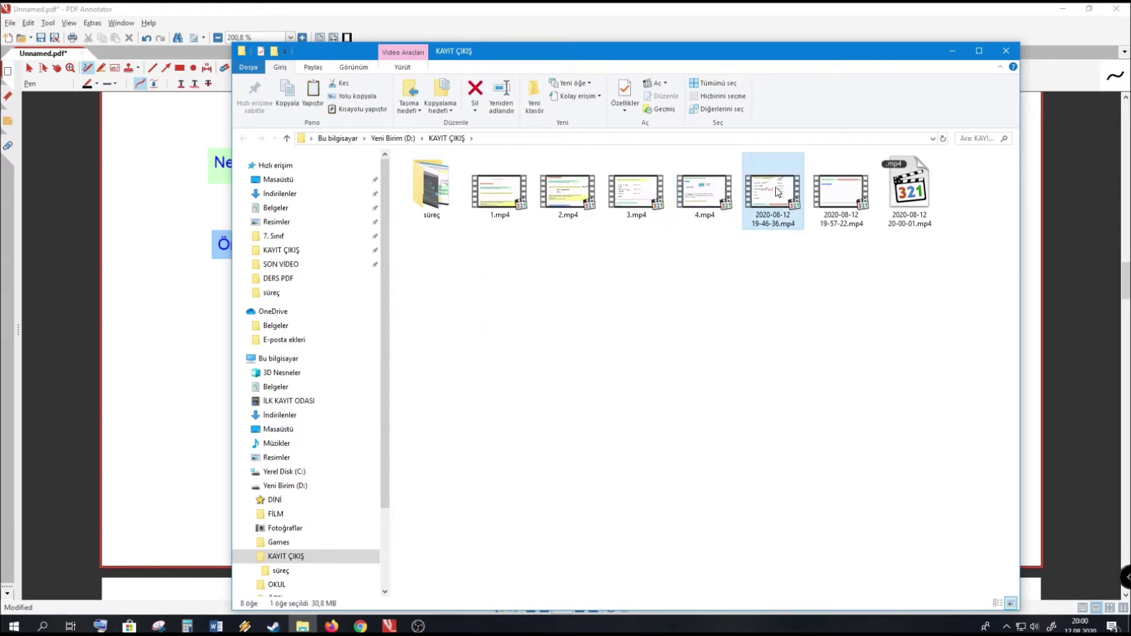
pyautogui.rightClick(778, 192)
pyautogui.click(629, 523)
pyautogui.write('5')
pyautogui.press('Return')
pyautogui.click(843, 207)
pyautogui.rightClick(839, 195)
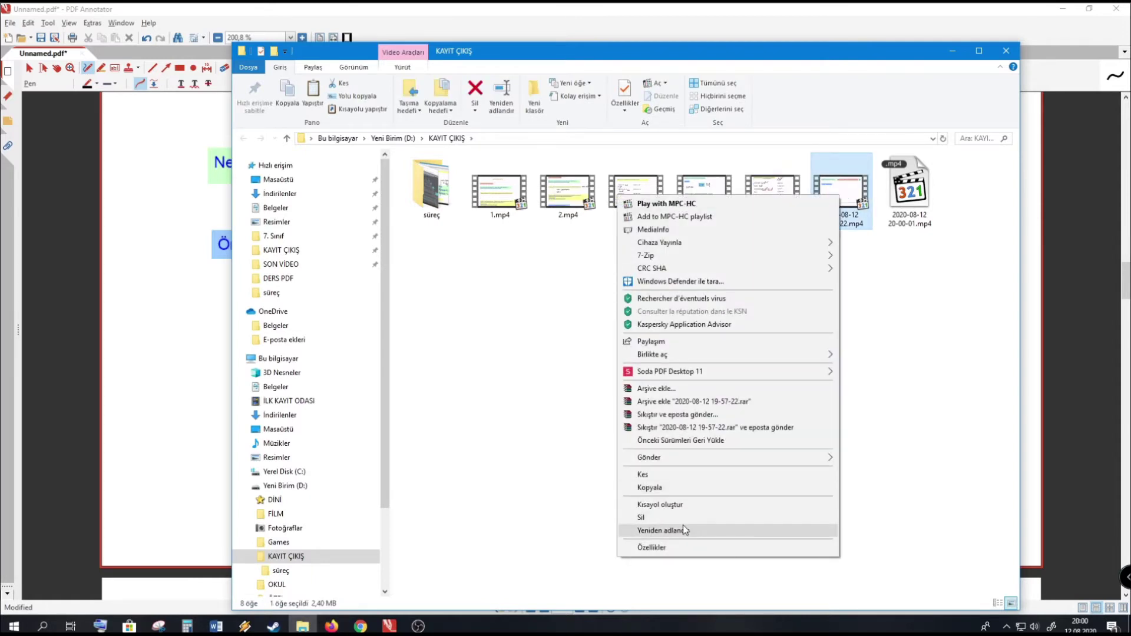
pyautogui.click(683, 529)
pyautogui.write('6')
pyautogui.click(866, 312)
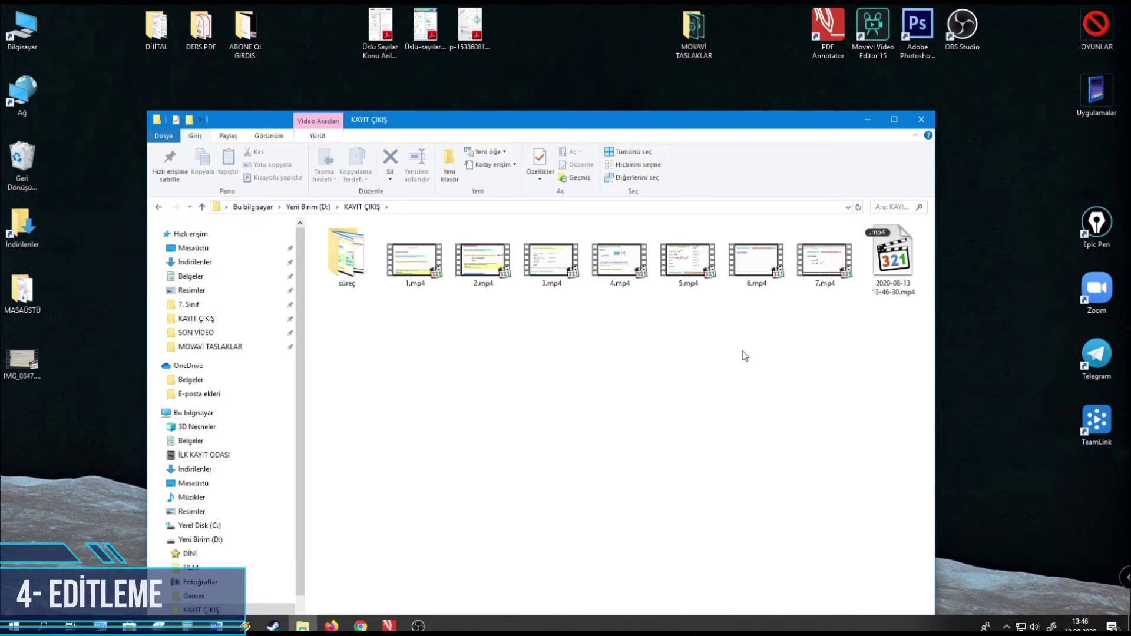
# - Open the ASIL TASLAK.mepb project from the desktop's MOVAVİ TASLAKLAR folder in Movavi Video Editor, skipping the missing media file
pyautogui.click(868, 119)
pyautogui.doubleClick(694, 28)
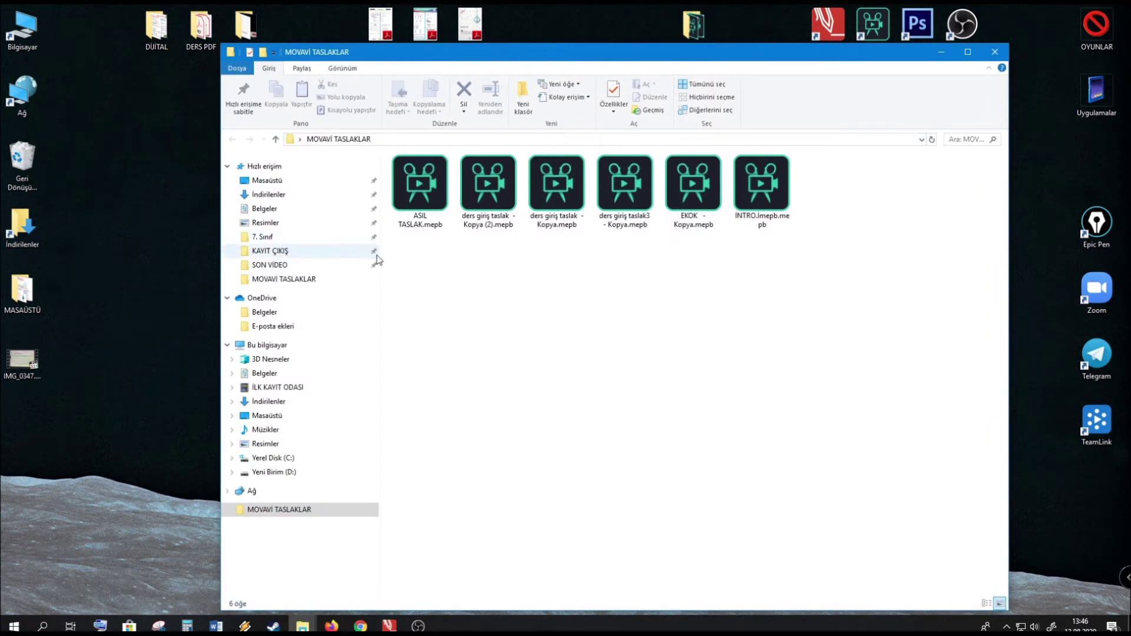
pyautogui.moveTo(391, 255); pyautogui.dragTo(765, 304)
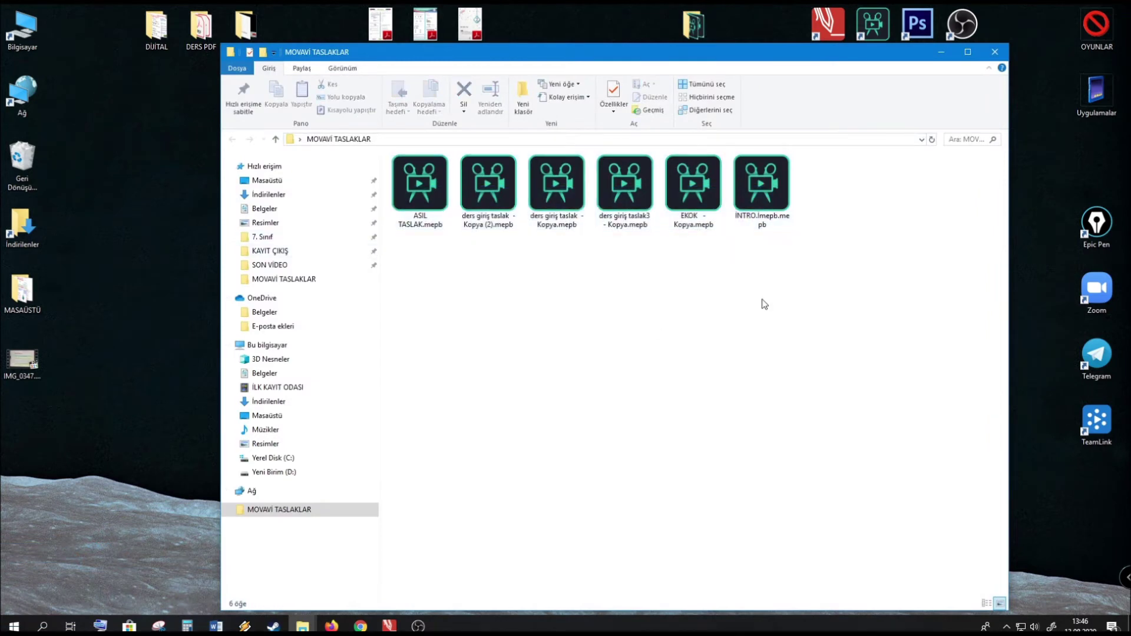
pyautogui.click(412, 201)
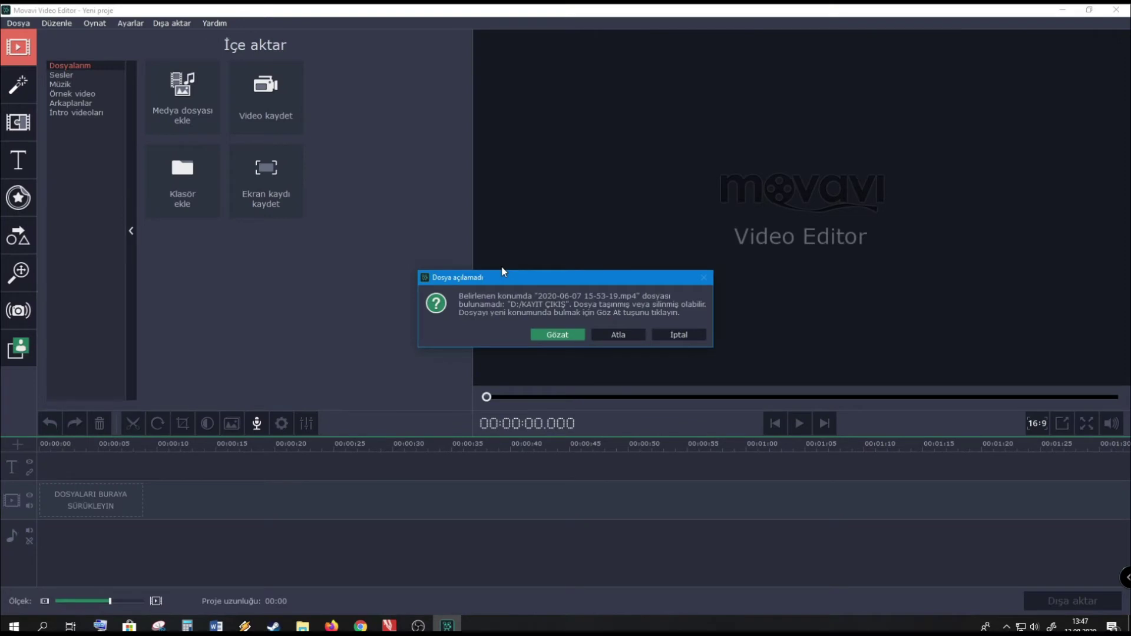
pyautogui.click(621, 334)
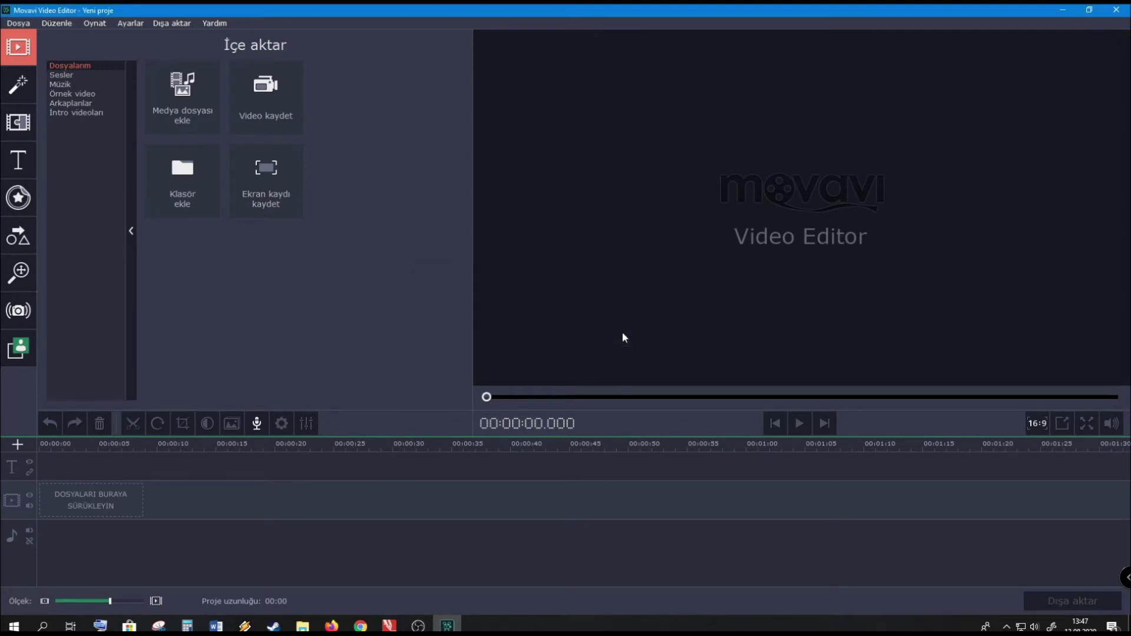
pyautogui.click(189, 534)
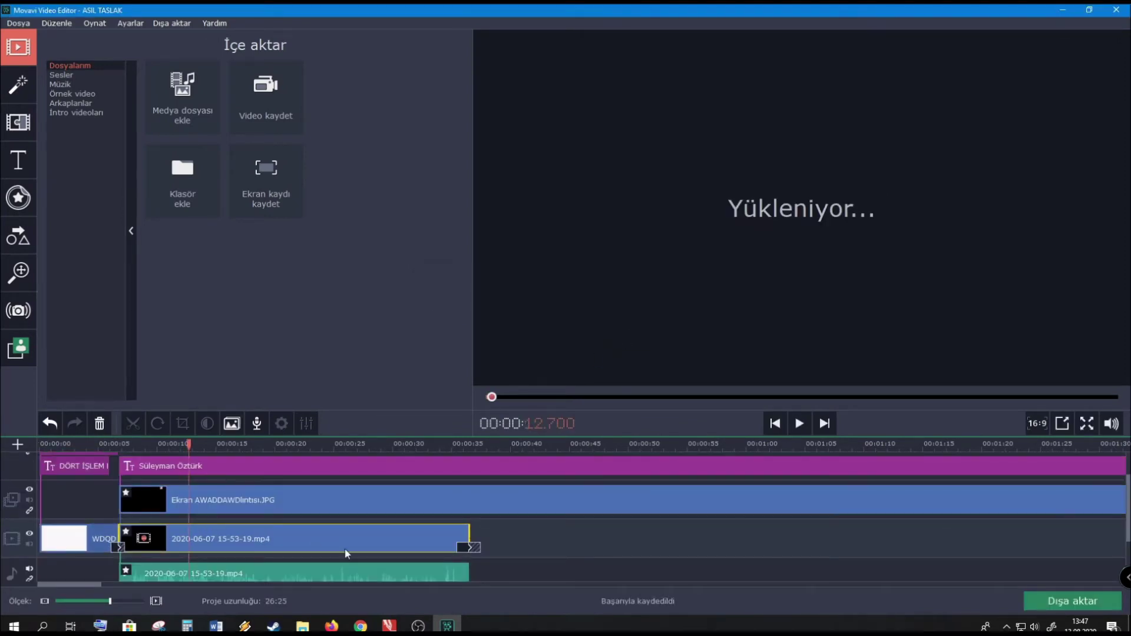
pyautogui.click(641, 435)
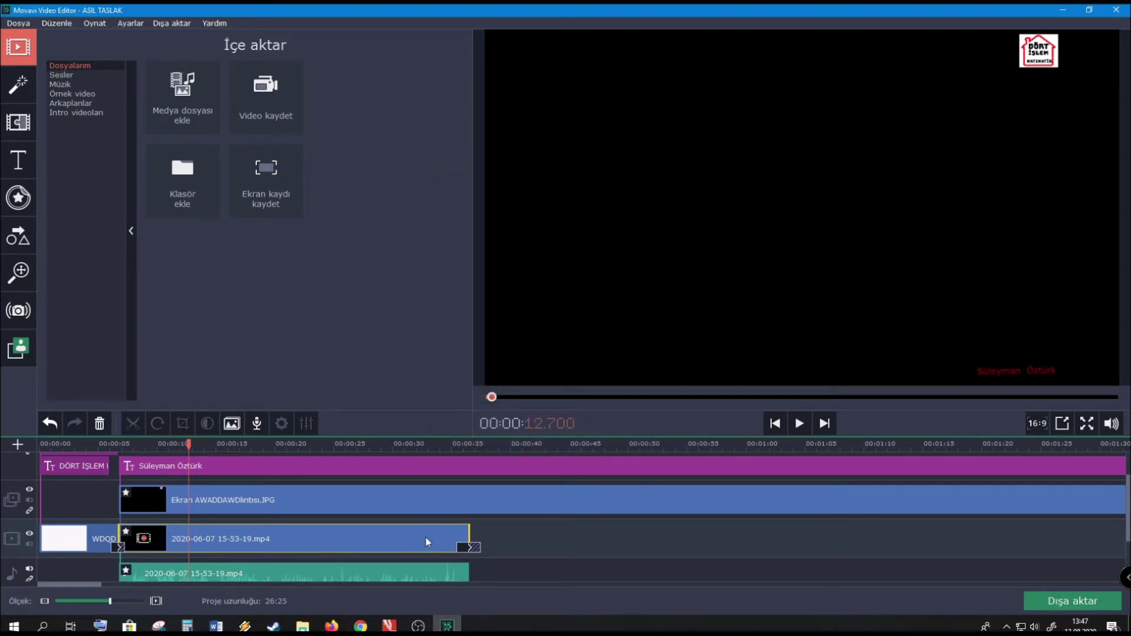
pyautogui.click(230, 506)
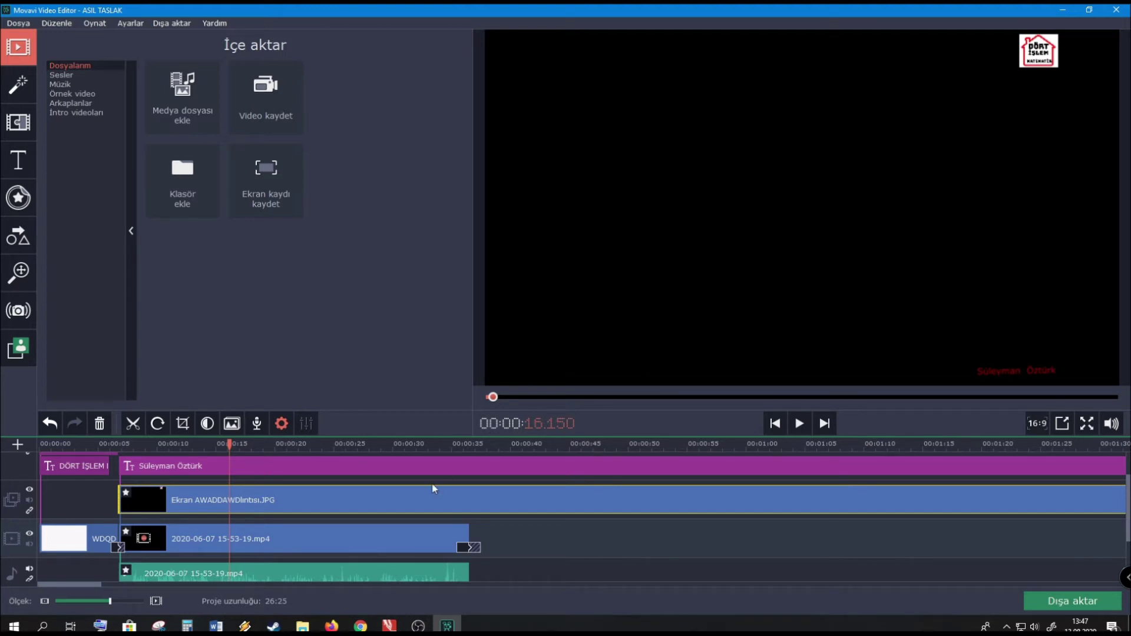
pyautogui.click(416, 547)
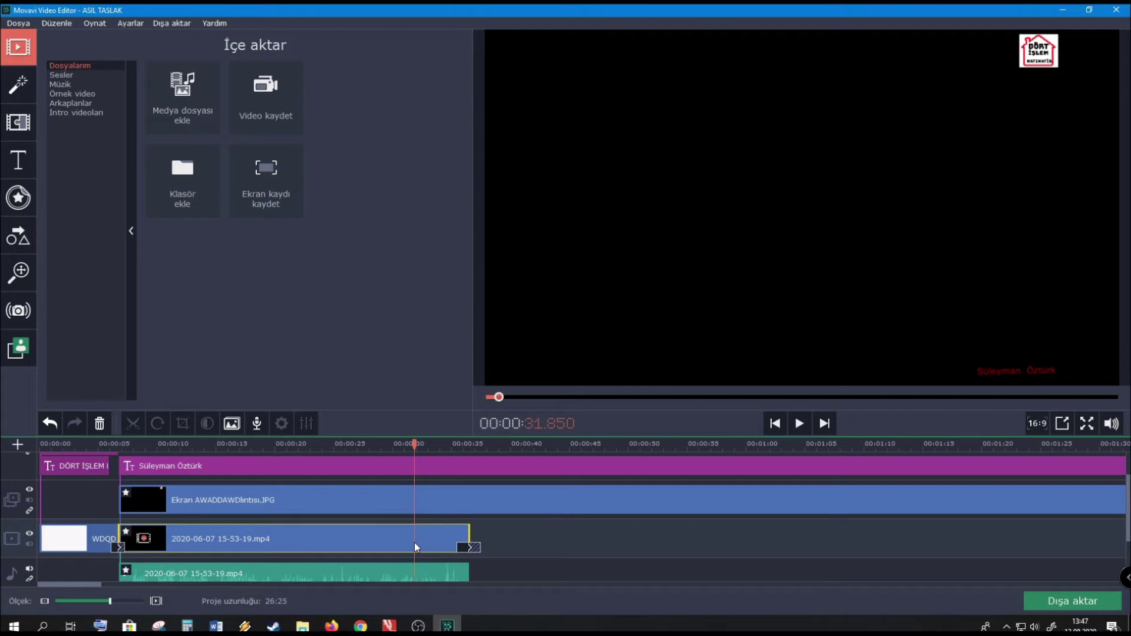
pyautogui.moveTo(631, 9); pyautogui.dragTo(586, 261)
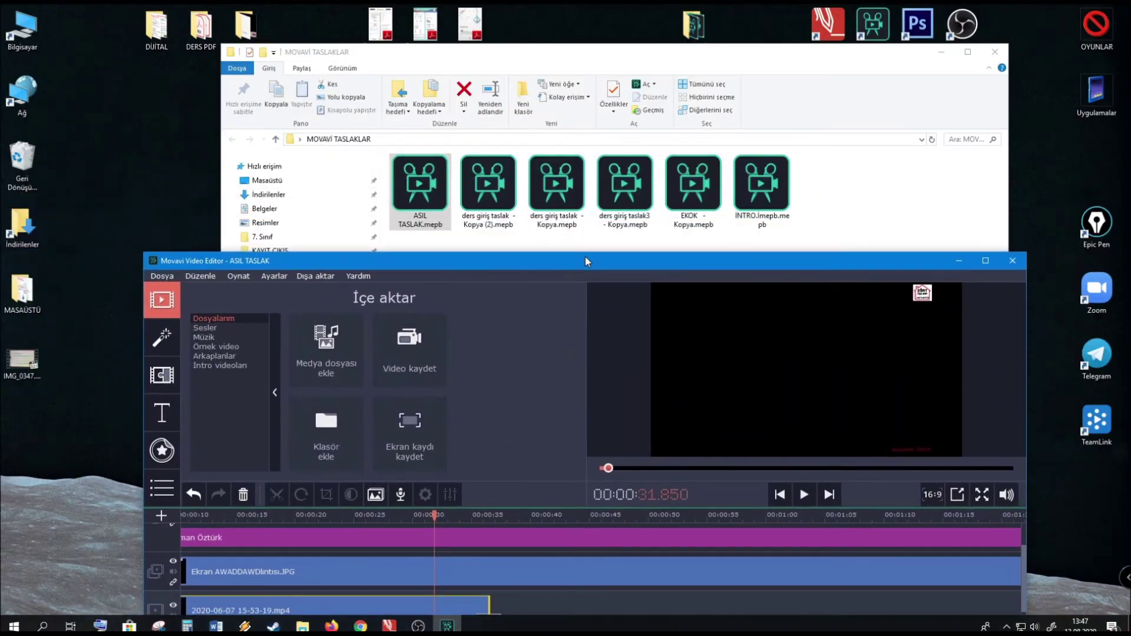
pyautogui.click(995, 52)
pyautogui.click(303, 626)
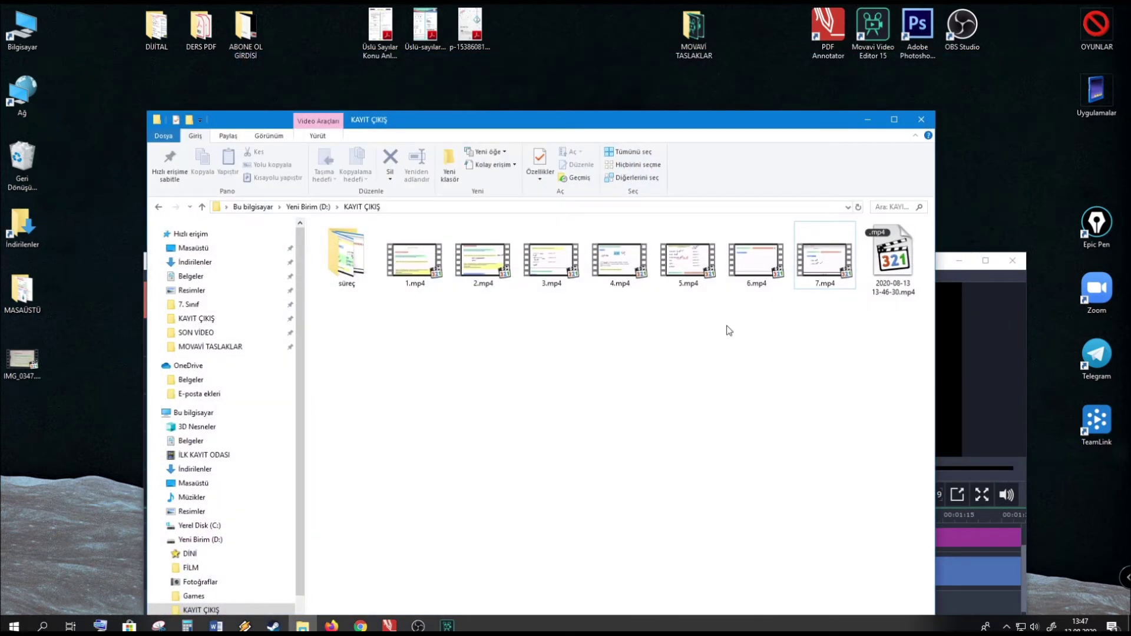
pyautogui.moveTo(796, 129); pyautogui.dragTo(236, 185)
pyautogui.click(543, 269)
pyautogui.moveTo(542, 269); pyautogui.dragTo(801, 62)
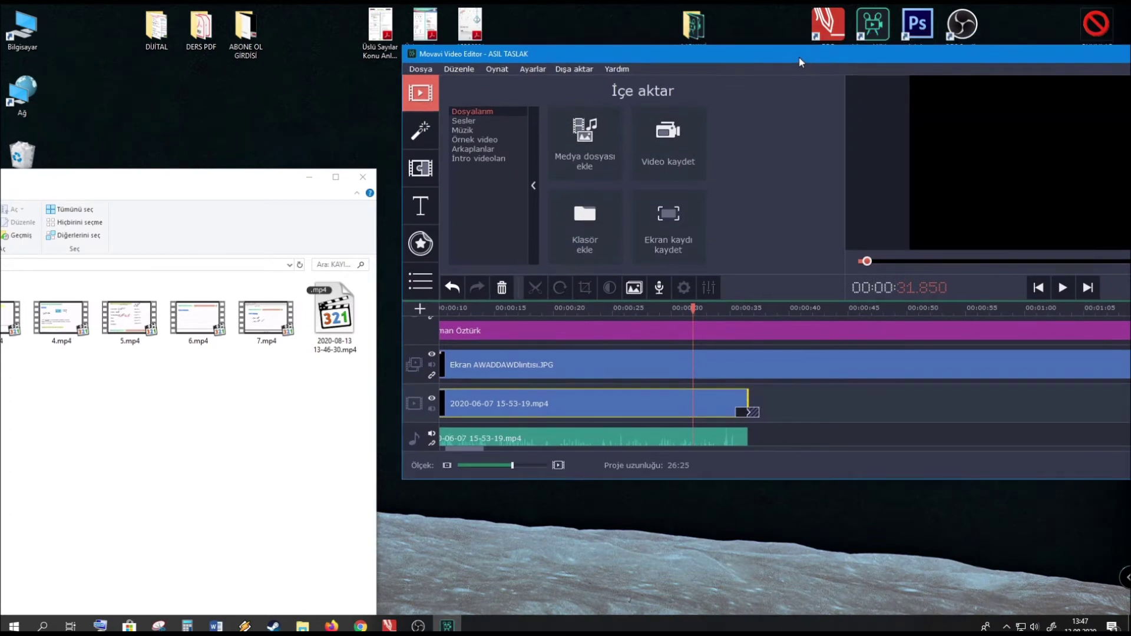
pyautogui.moveTo(282, 194); pyautogui.dragTo(538, 159)
pyautogui.moveTo(544, 375); pyautogui.dragTo(865, 418)
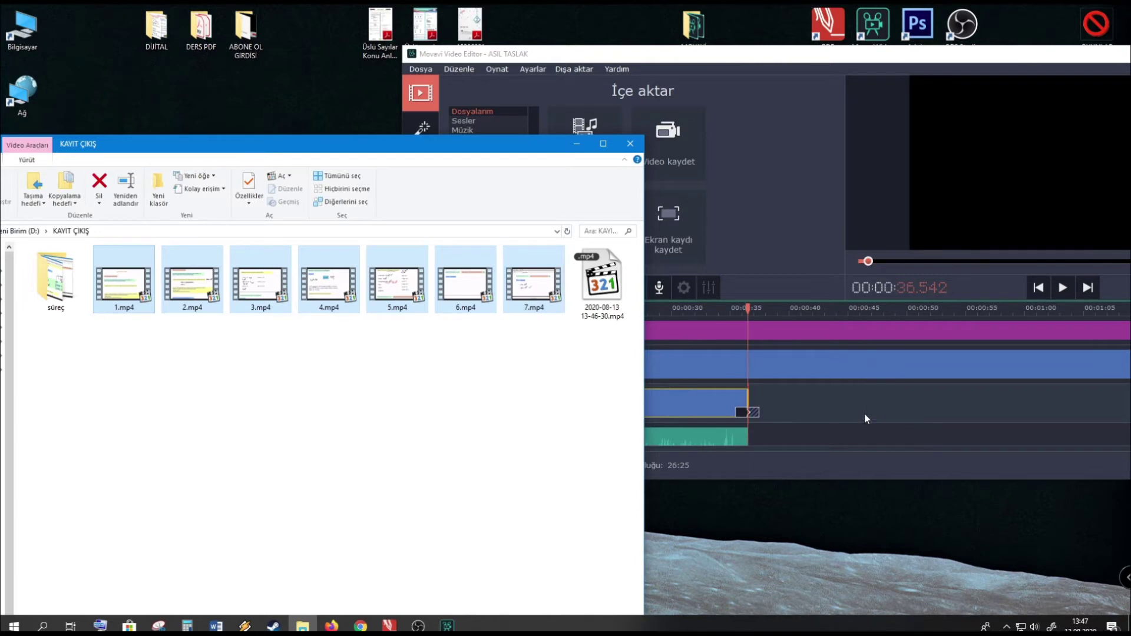
pyautogui.click(635, 146)
pyautogui.doubleClick(711, 53)
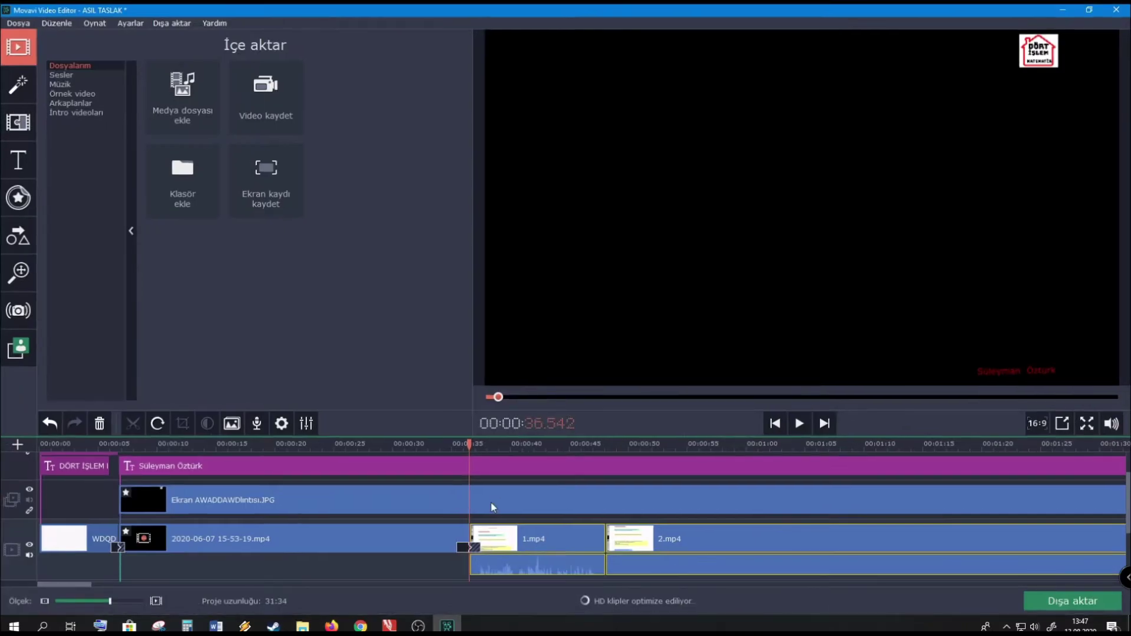
# - Move the long overlay image and the presenter's name title so both start together with the 1.mp4 clip
pyautogui.click(306, 504)
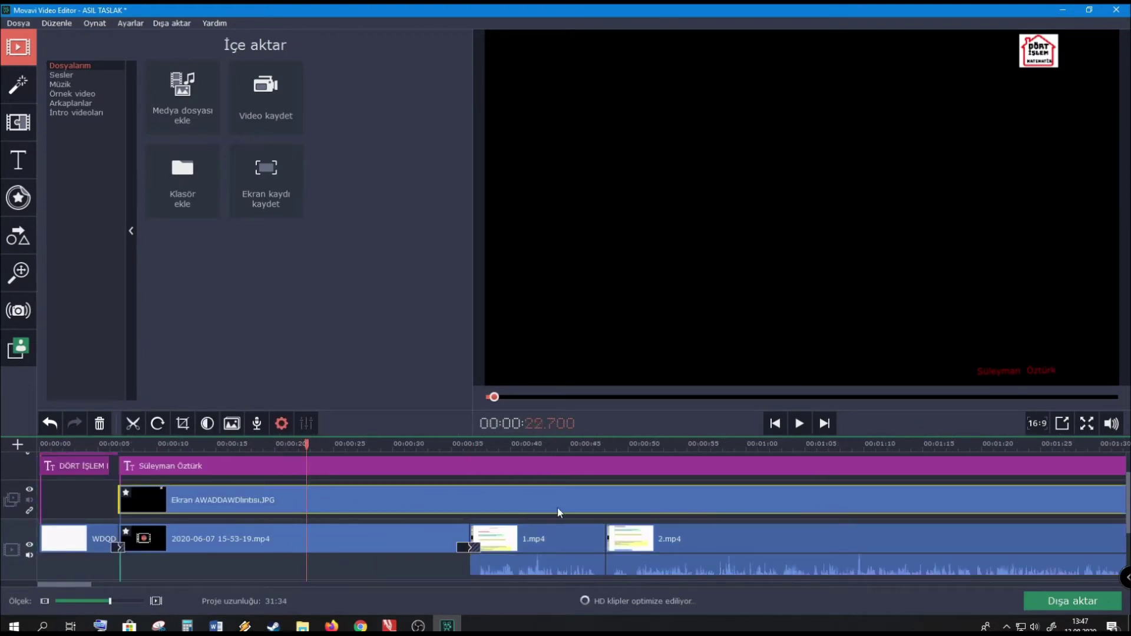
pyautogui.moveTo(231, 505); pyautogui.dragTo(580, 495)
pyautogui.moveTo(257, 472); pyautogui.dragTo(592, 478)
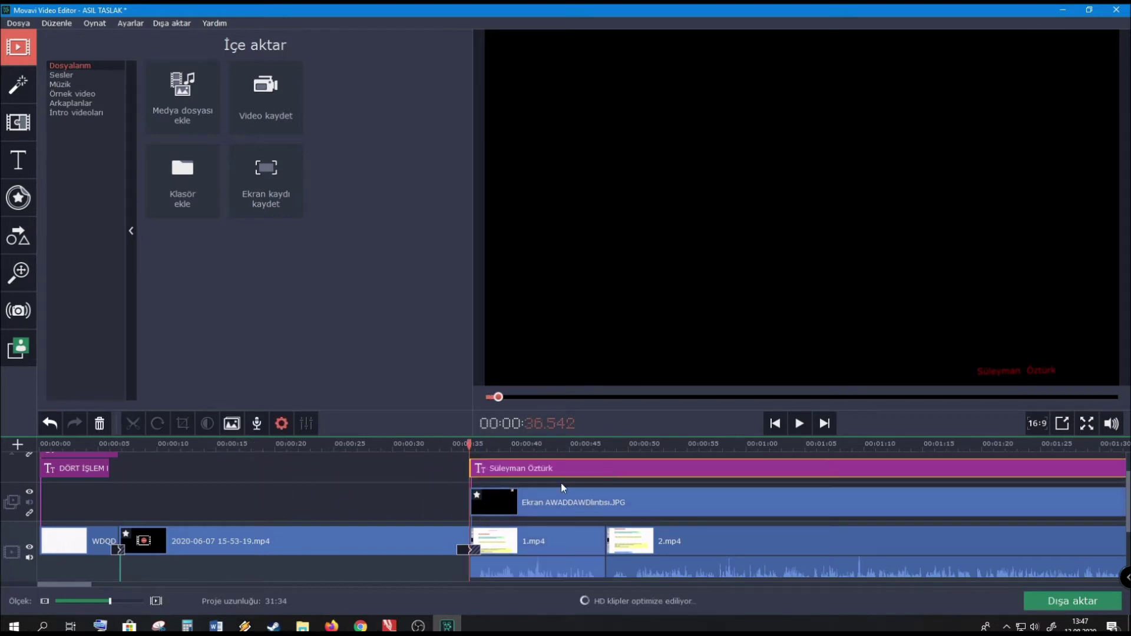
pyautogui.hscroll(3, 604, 548)
pyautogui.hscroll(-3, 825, 531)
pyautogui.scroll(-3, 1114, 506)
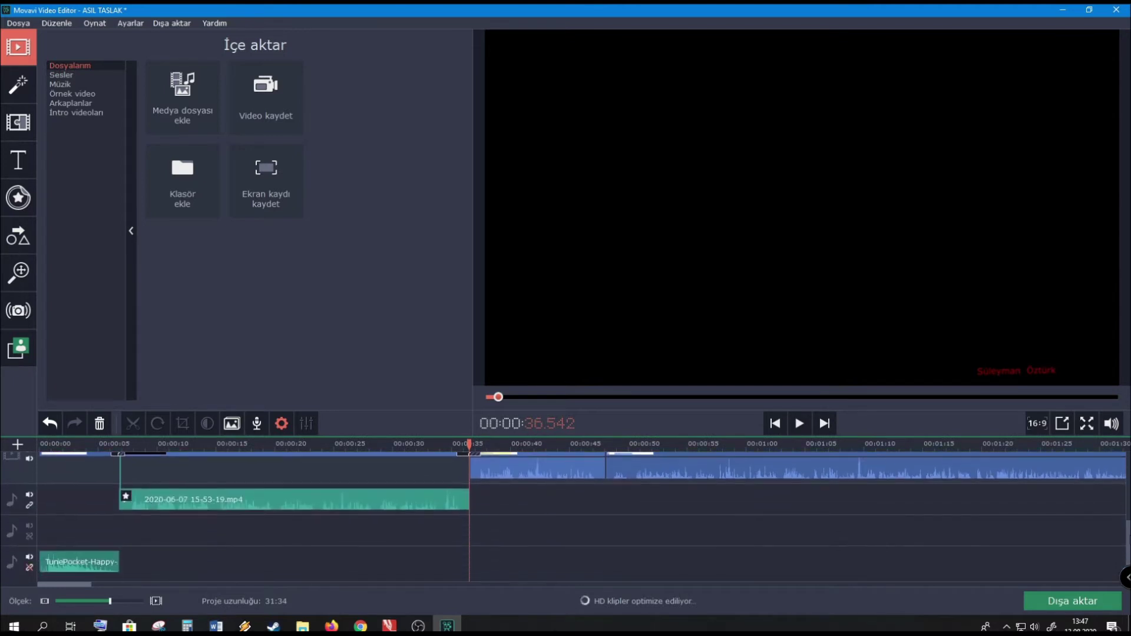
pyautogui.scroll(3, 582, 513)
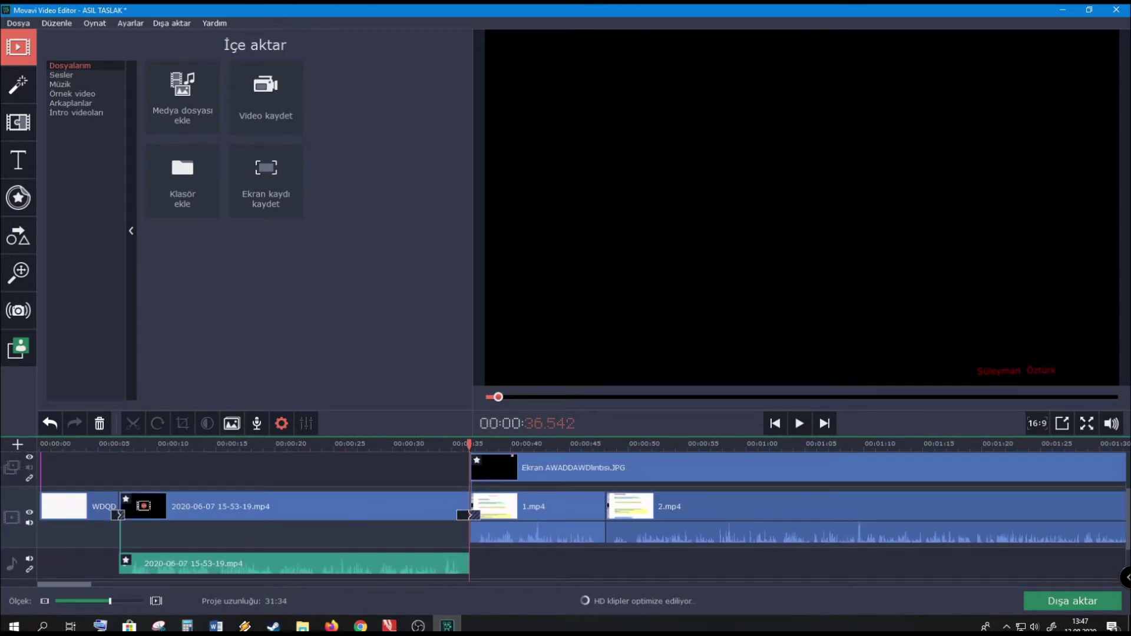
pyautogui.click(344, 511)
pyautogui.rightClick(384, 507)
pyautogui.click(421, 471)
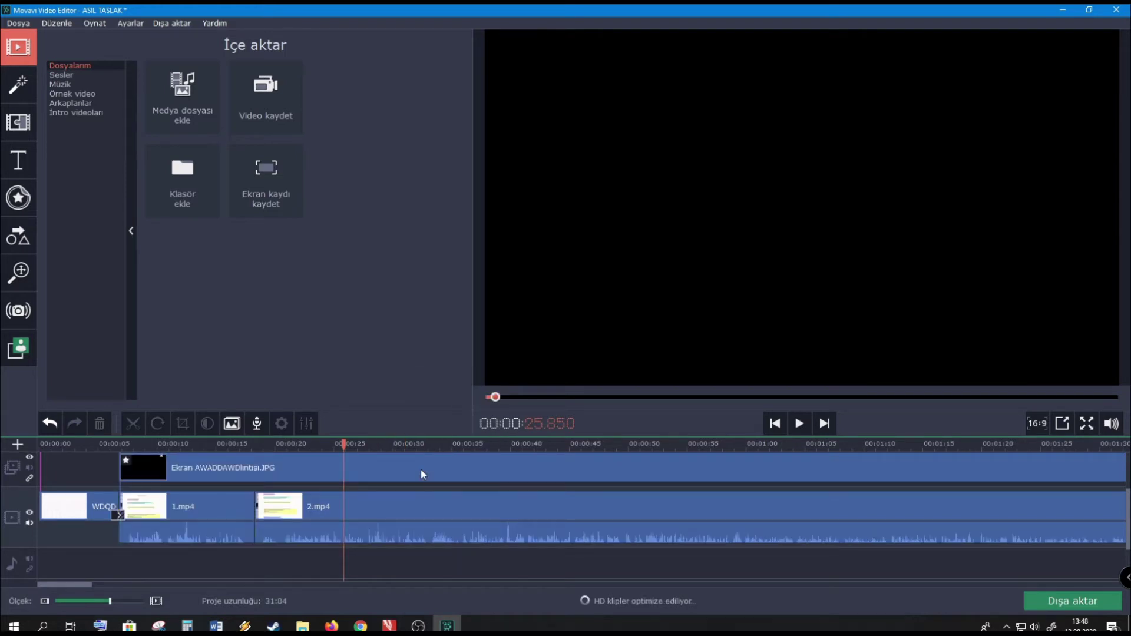
pyautogui.scroll(3, 421, 469)
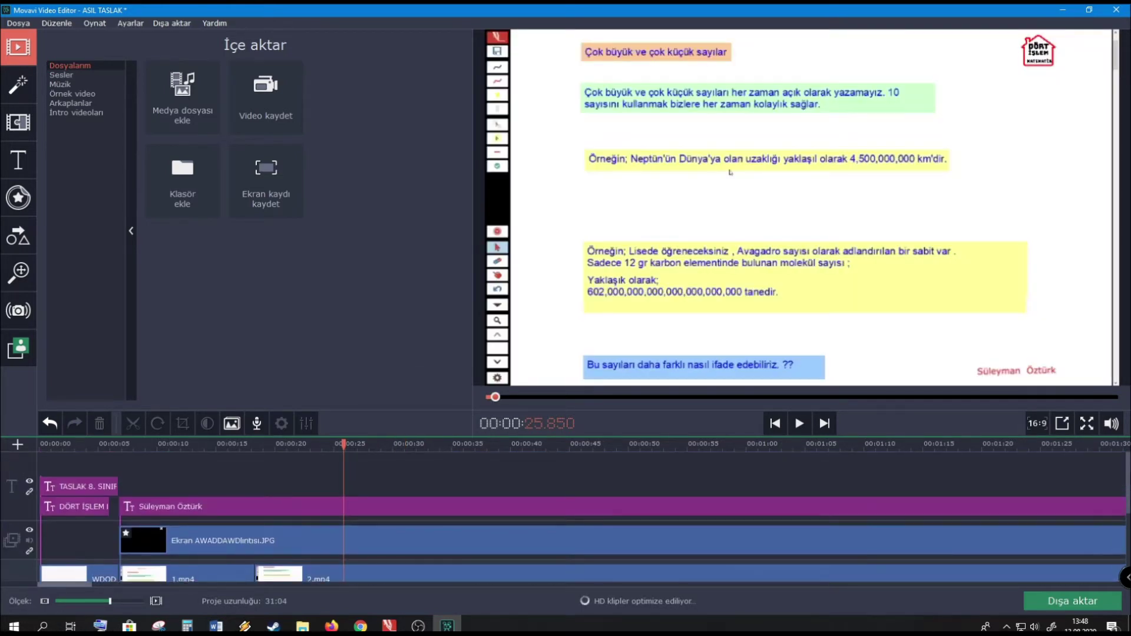
pyautogui.scroll(-2, 565, 517)
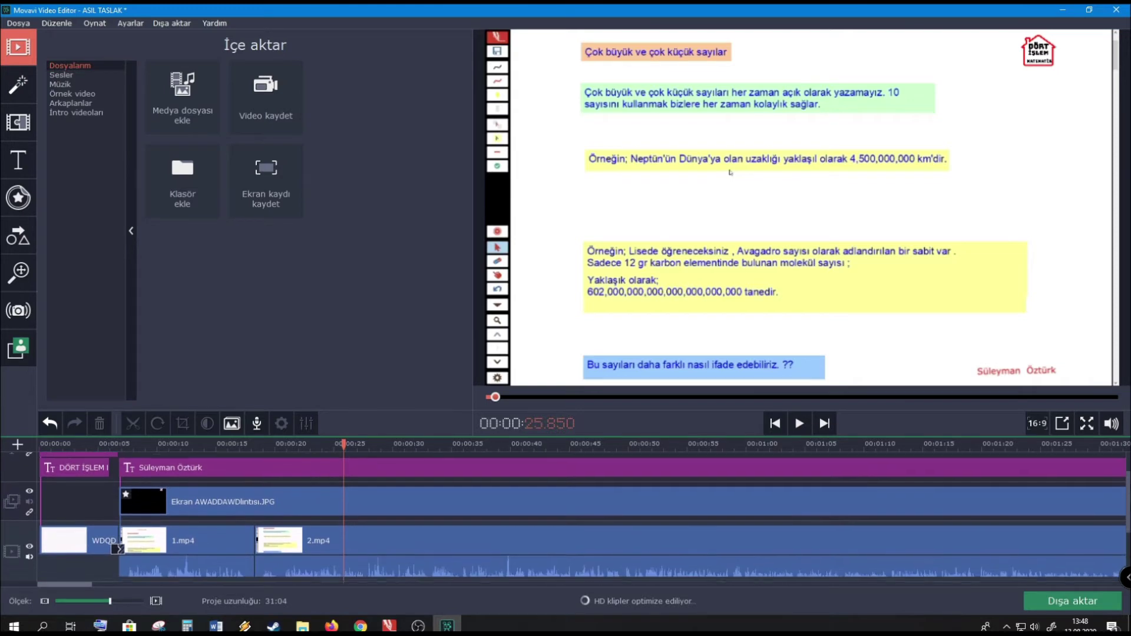
pyautogui.scroll(-5, 566, 517)
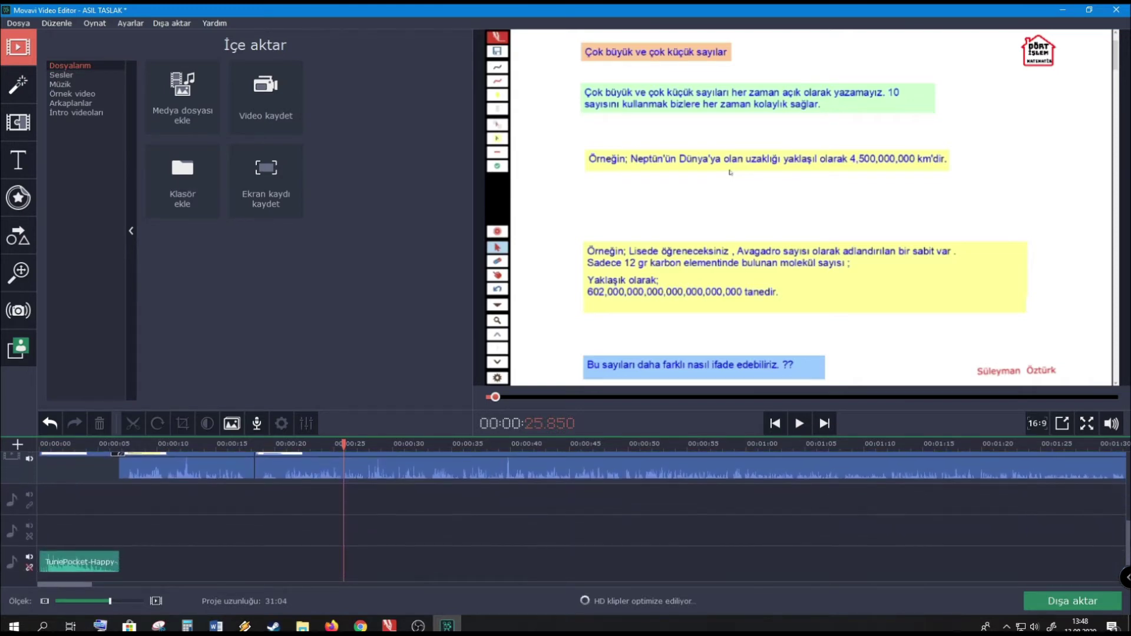
# - Play the video from its start to check the intro and its transition into the 1.mp4 clip
pyautogui.scroll(6, 566, 516)
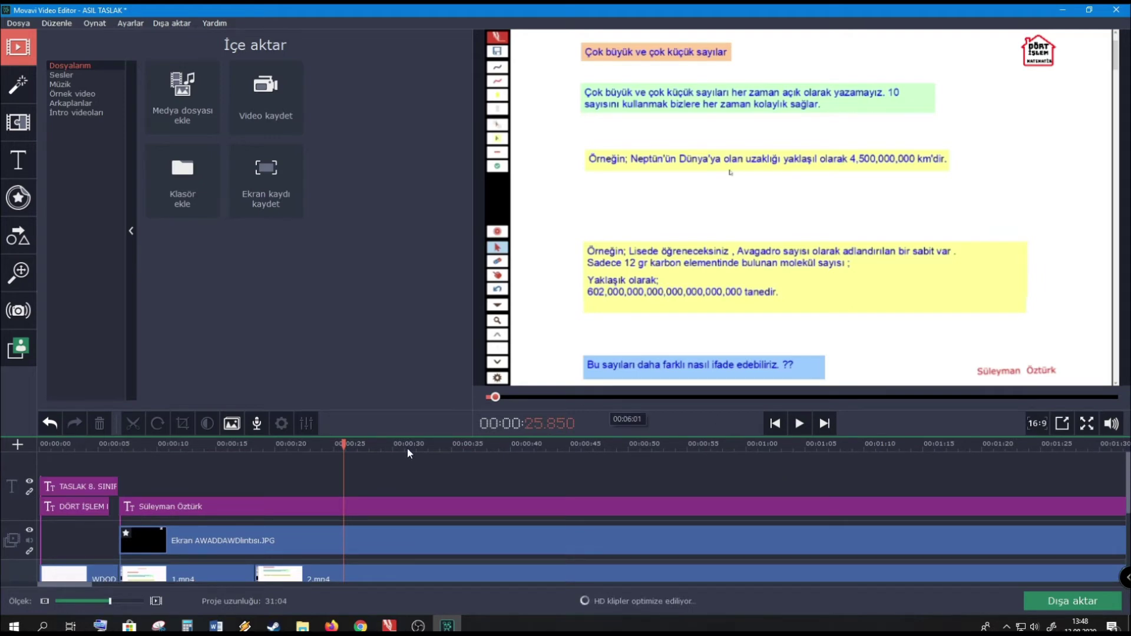
pyautogui.click(346, 443)
pyautogui.click(40, 443)
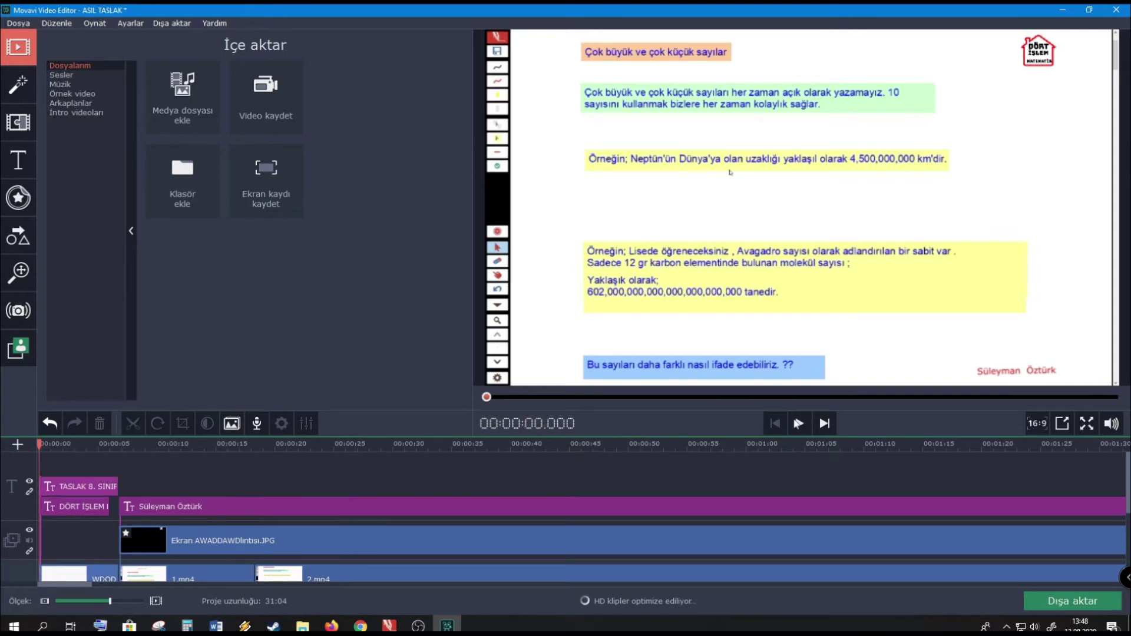
pyautogui.click(800, 424)
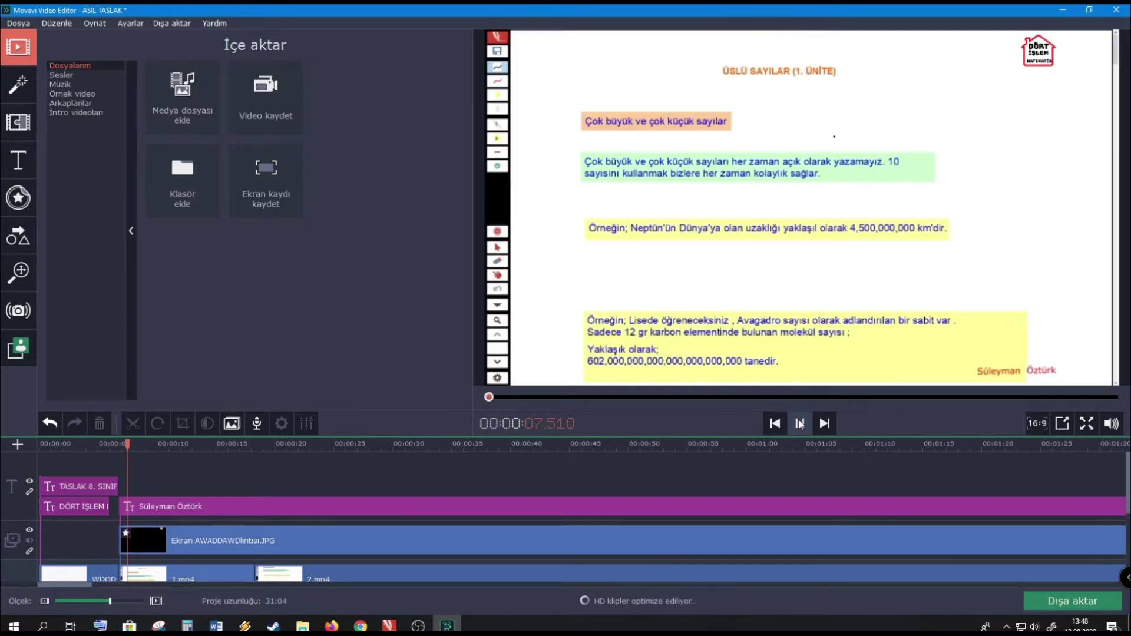
pyautogui.click(799, 424)
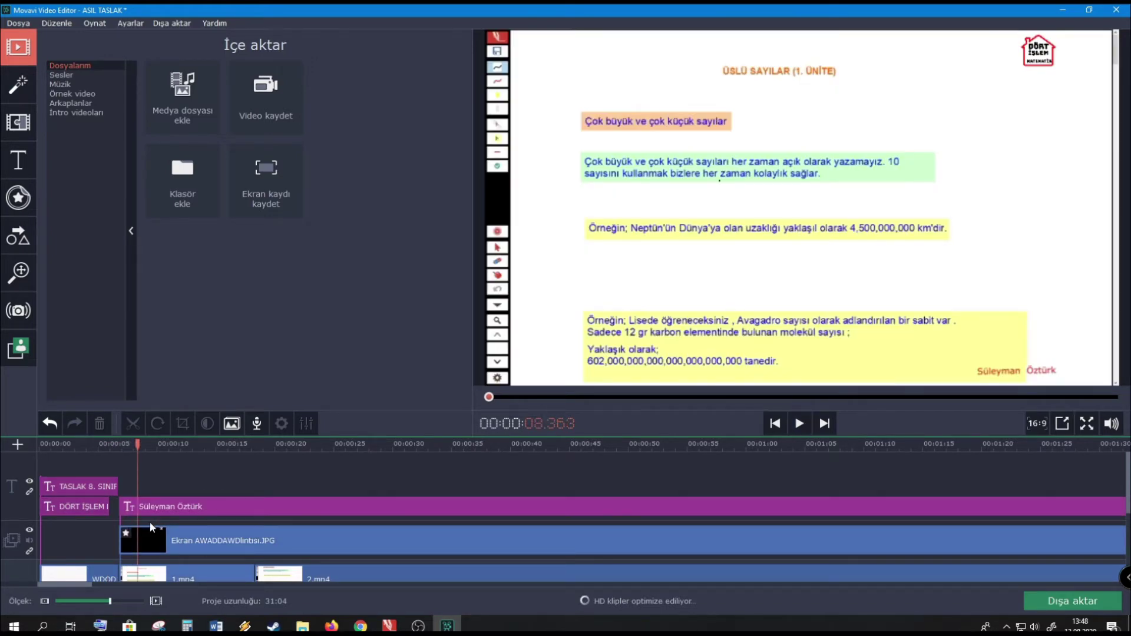
pyautogui.click(87, 511)
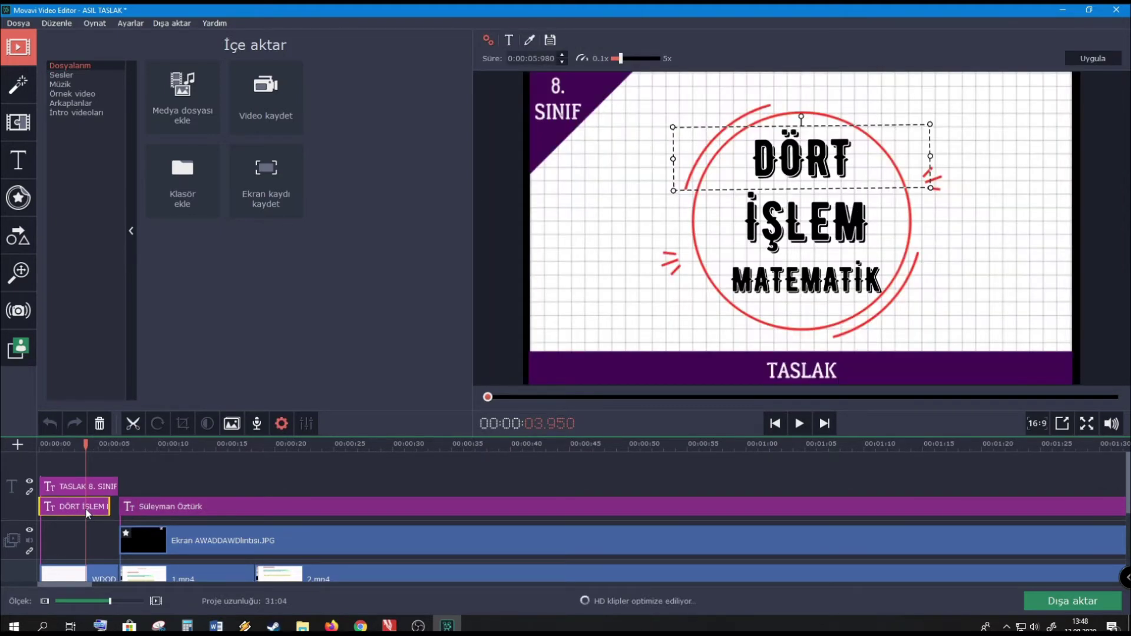
pyautogui.moveTo(87, 514); pyautogui.dragTo(100, 506)
pyautogui.hotkey('ctrl', 'z')
# - Replace the TASLAK text on the intro's purple banner with "Çok büyük ve çok küçük sayılar-Bilimsel gösterim"
pyautogui.click(70, 487)
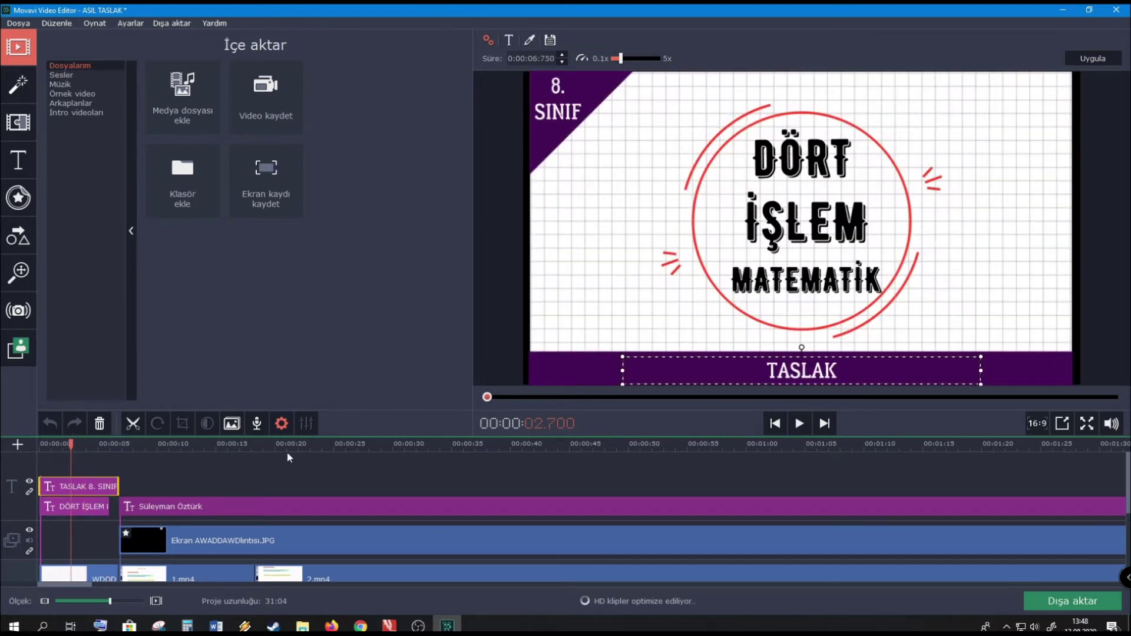
pyautogui.doubleClick(827, 371)
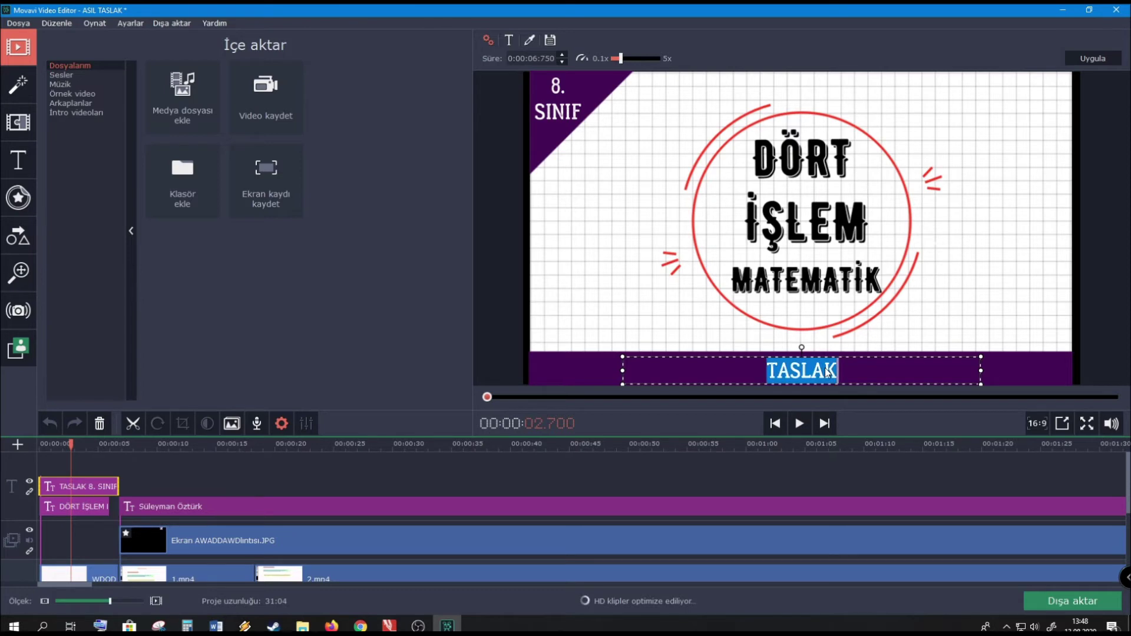
pyautogui.press('BackSpace')
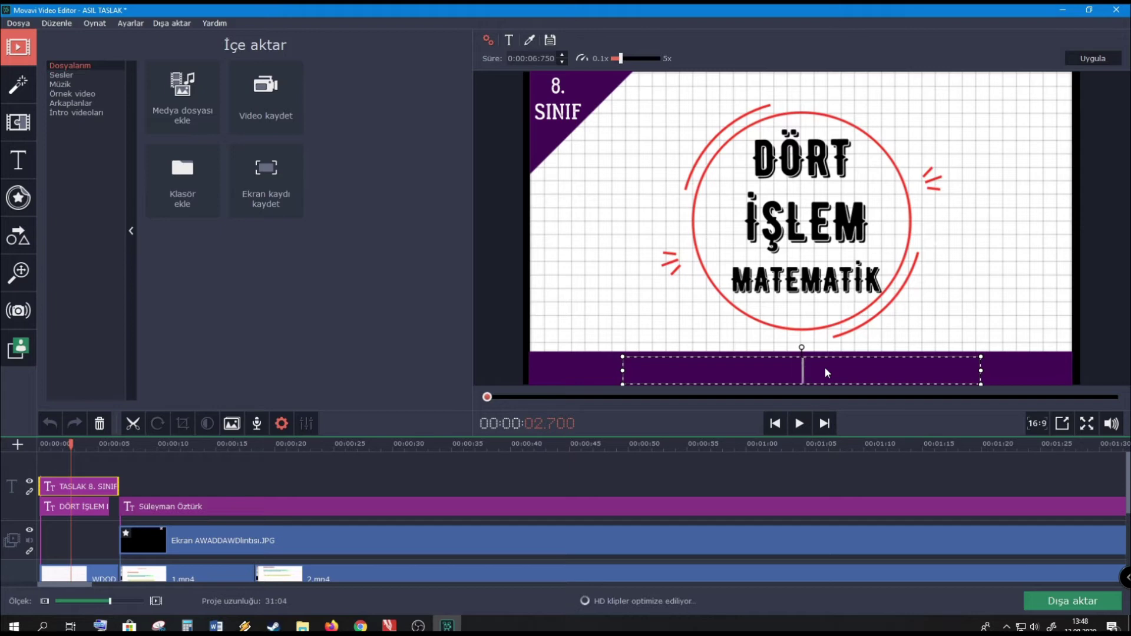
pyautogui.write('ok büyük ve')
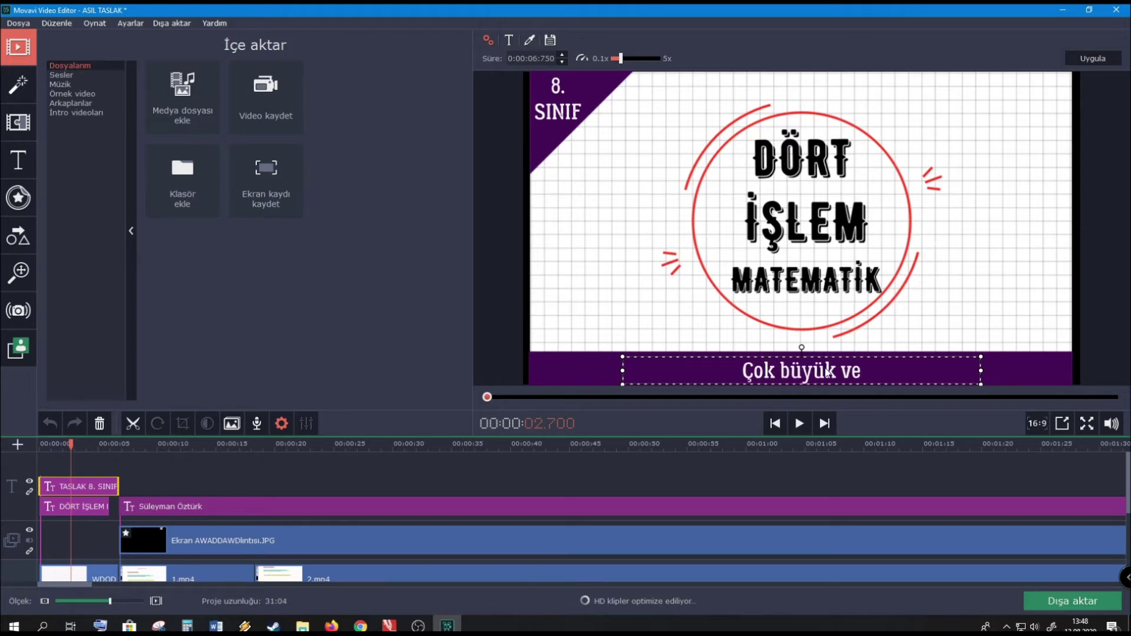
pyautogui.write(' çok kü')
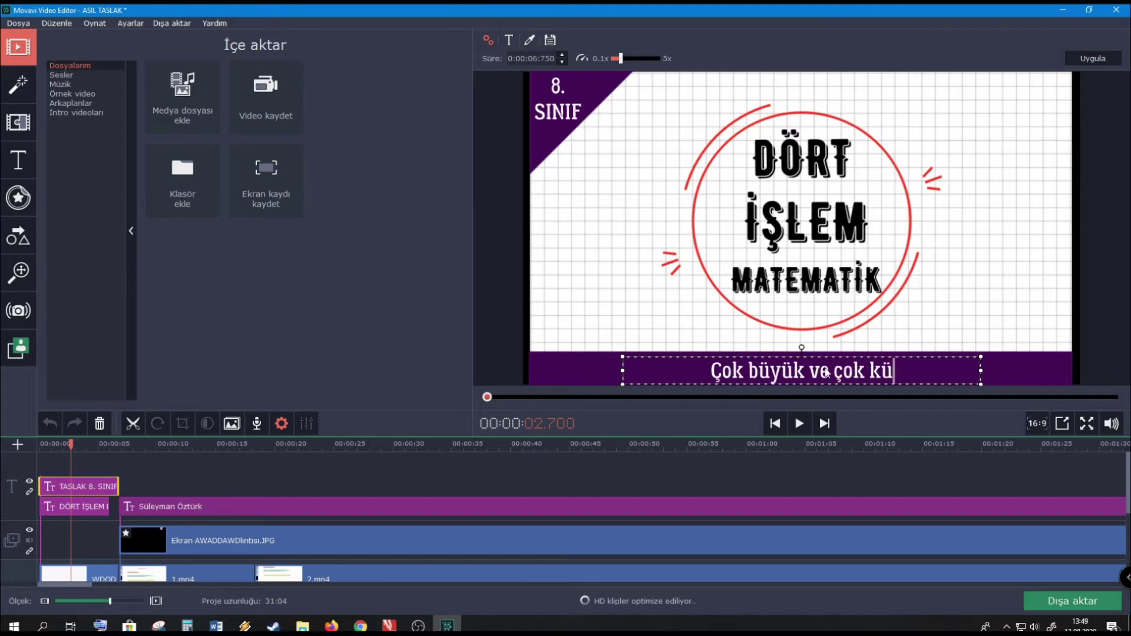
pyautogui.write('çük sayılar')
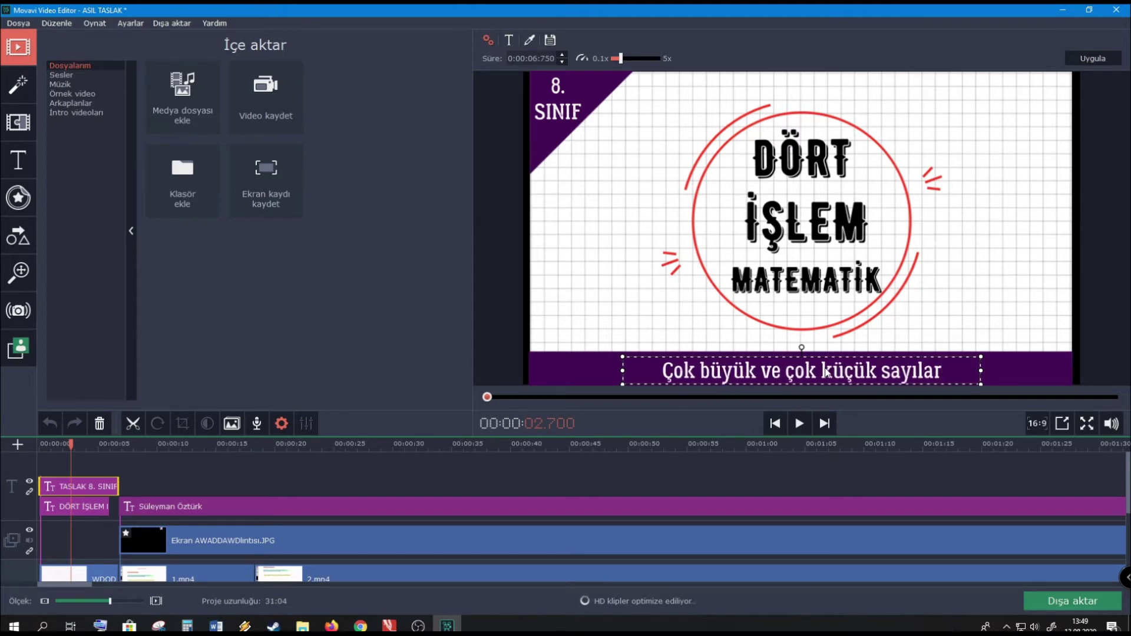
pyautogui.write('-Bilims')
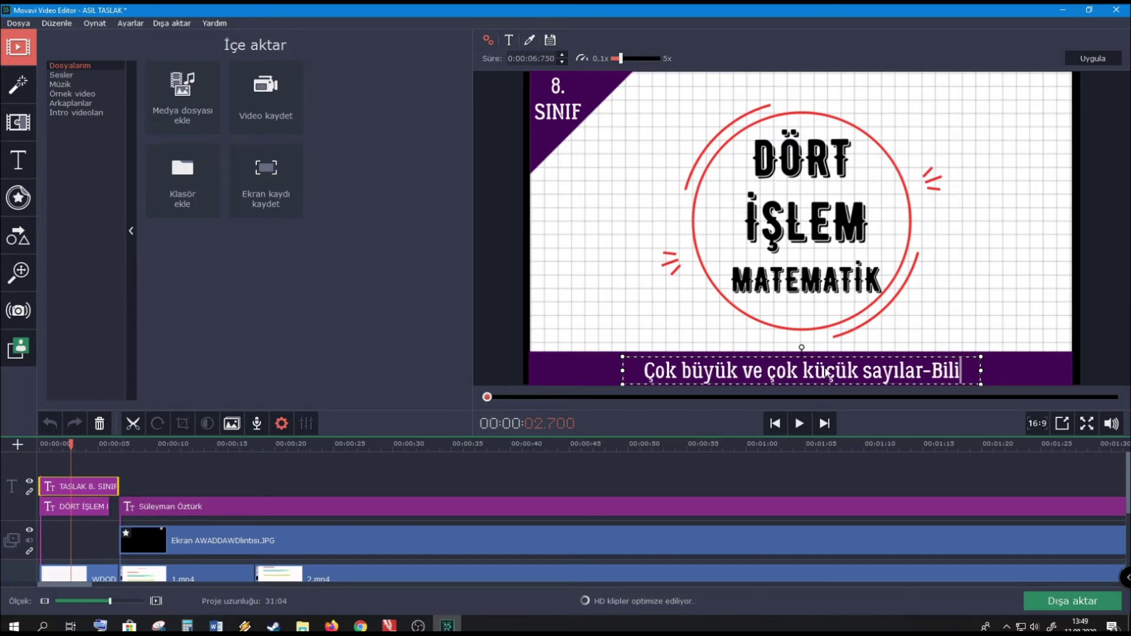
pyautogui.press('BackSpace')
pyautogui.press('BackSpace')
pyautogui.press('BackSpace')
pyautogui.press('BackSpace')
pyautogui.press('BackSpace')
pyautogui.press('BackSpace')
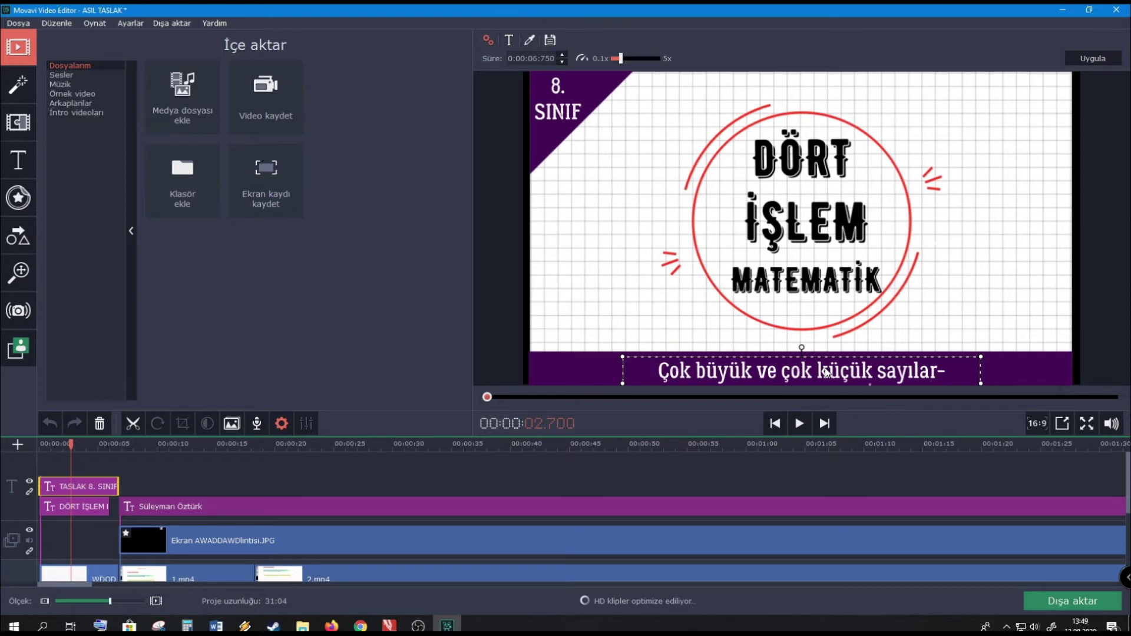
# - Set the banner text's font size to 50 and widen its text box to fit the text on one line
pyautogui.tripleClick(907, 378)
pyautogui.click(514, 40)
pyautogui.click(655, 56)
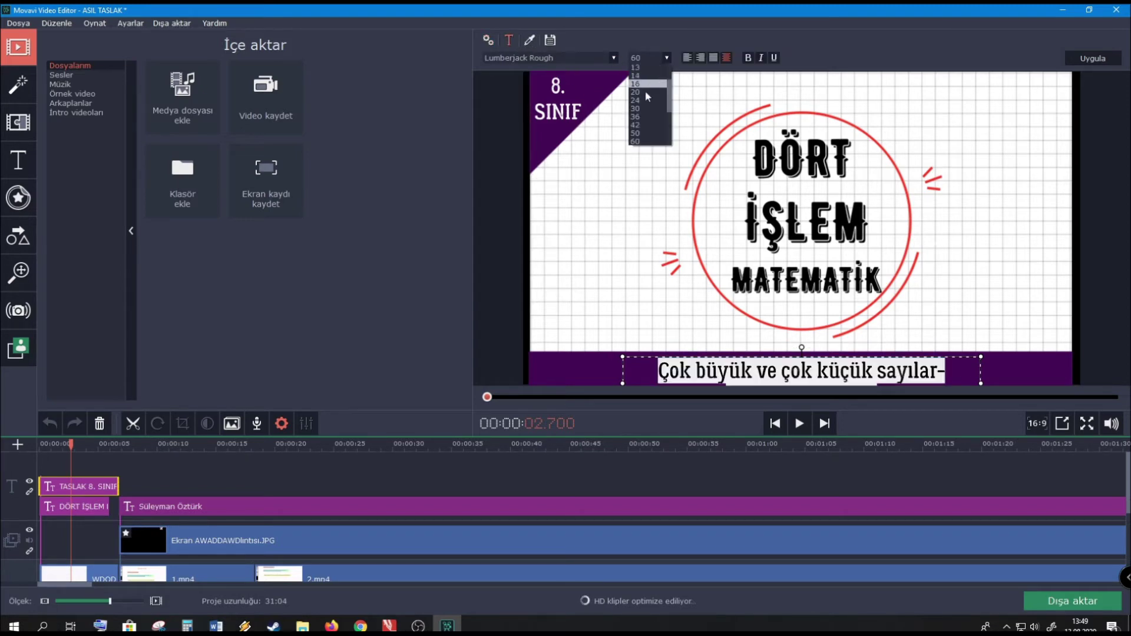
pyautogui.click(644, 117)
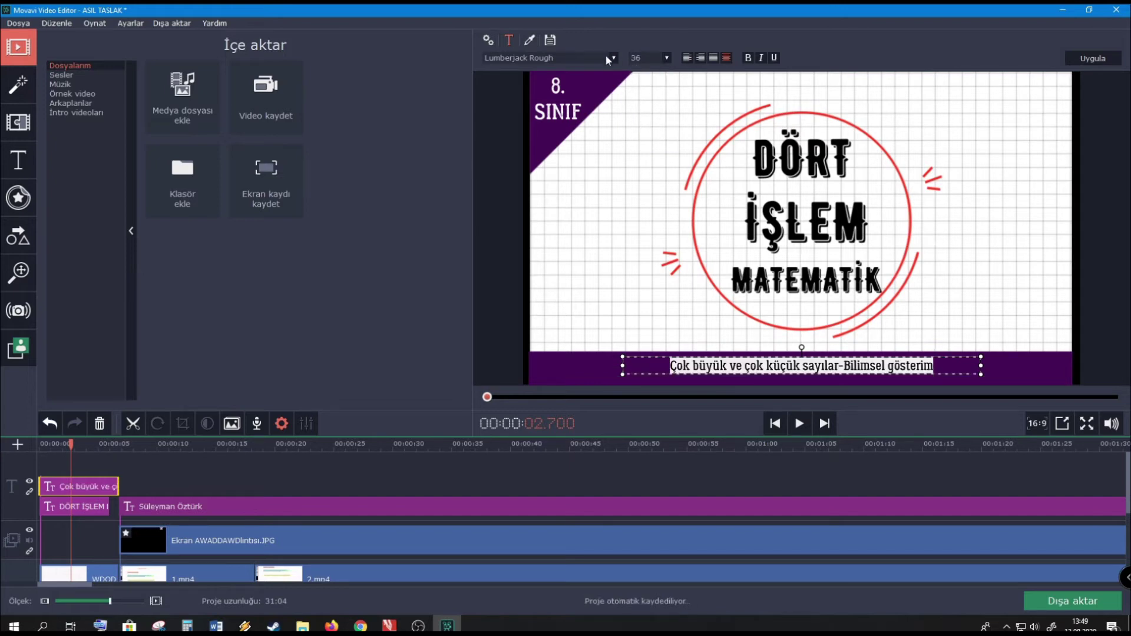
pyautogui.click(654, 57)
pyautogui.click(645, 133)
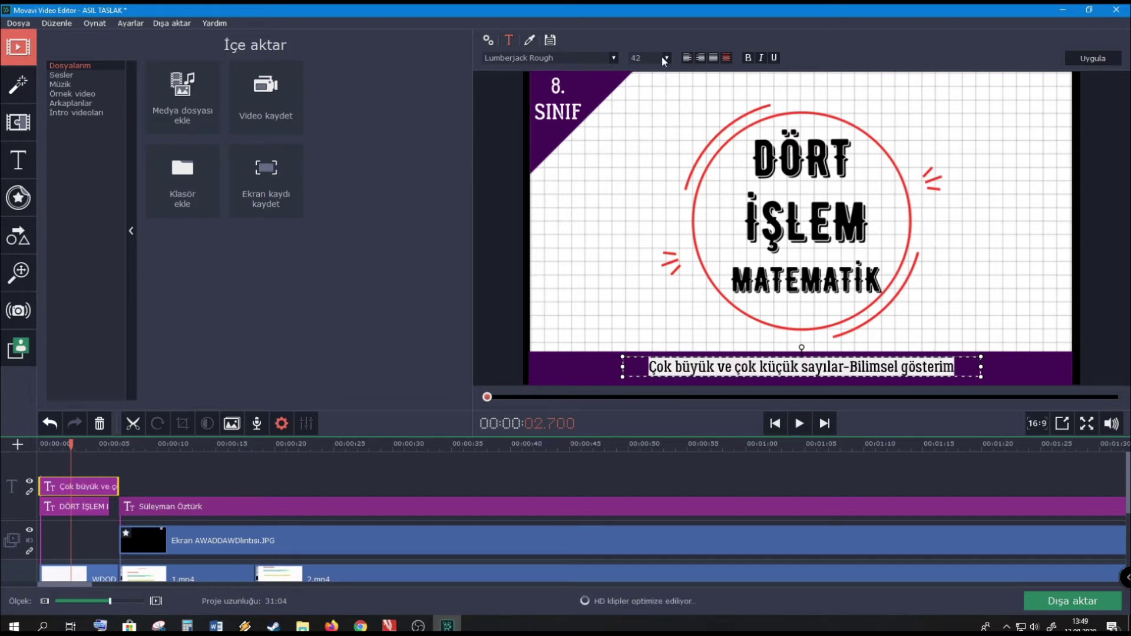
pyautogui.click(654, 56)
pyautogui.click(647, 134)
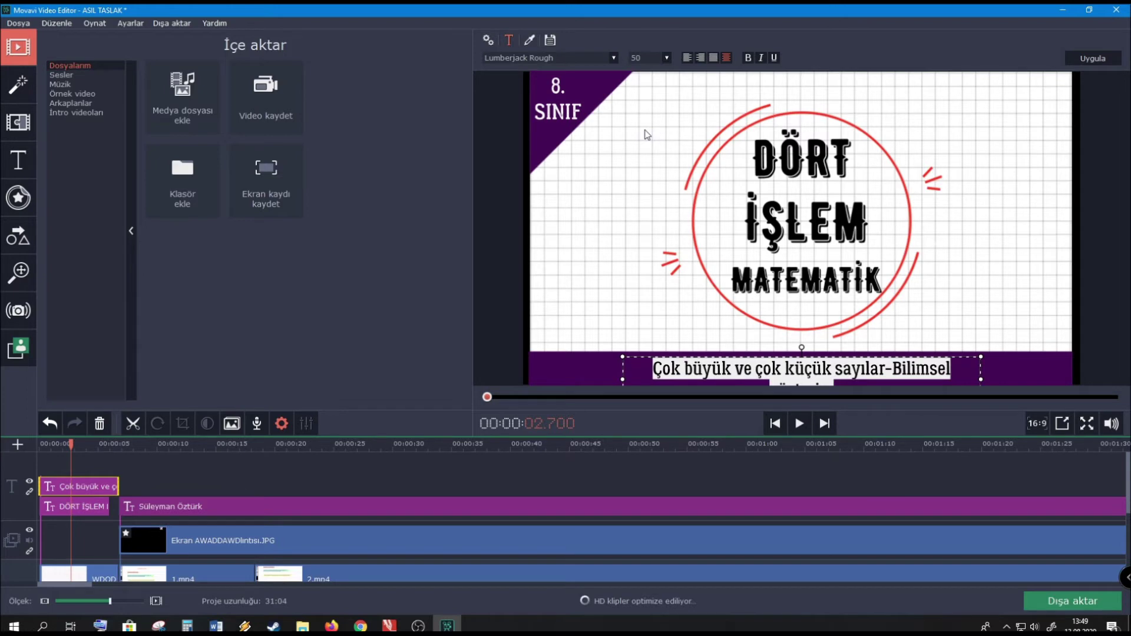
pyautogui.moveTo(981, 379); pyautogui.dragTo(1012, 380)
pyautogui.click(996, 325)
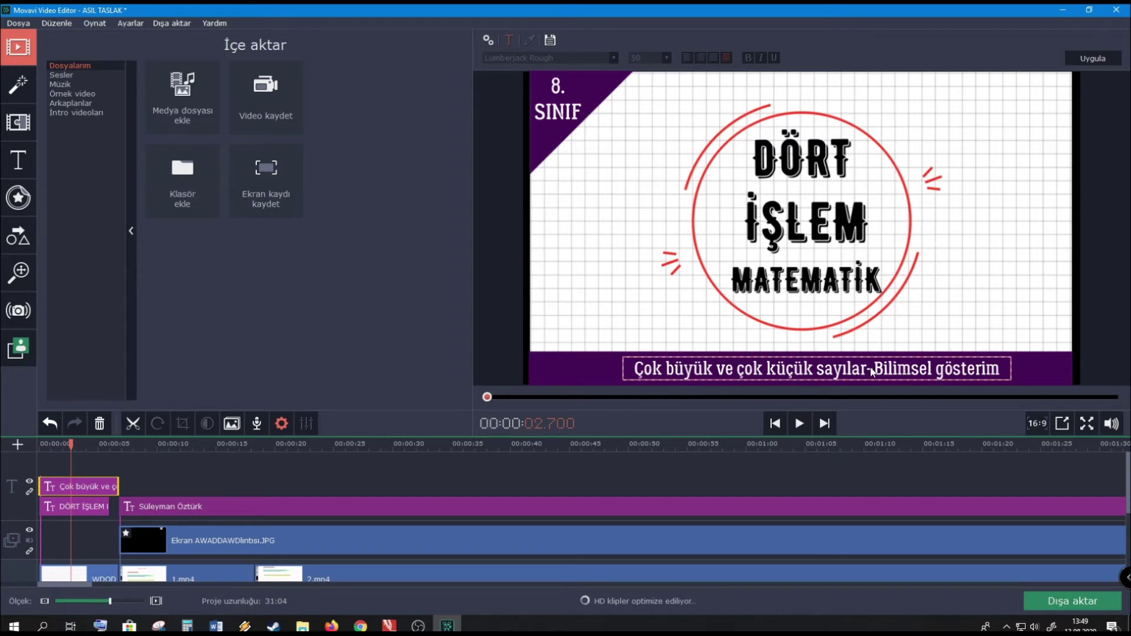
# - Preview the edited intro briefly, and examine the overlay image, 1.mp4 and 2.mp4 clips for the recorded toolbar strip
pyautogui.click(798, 425)
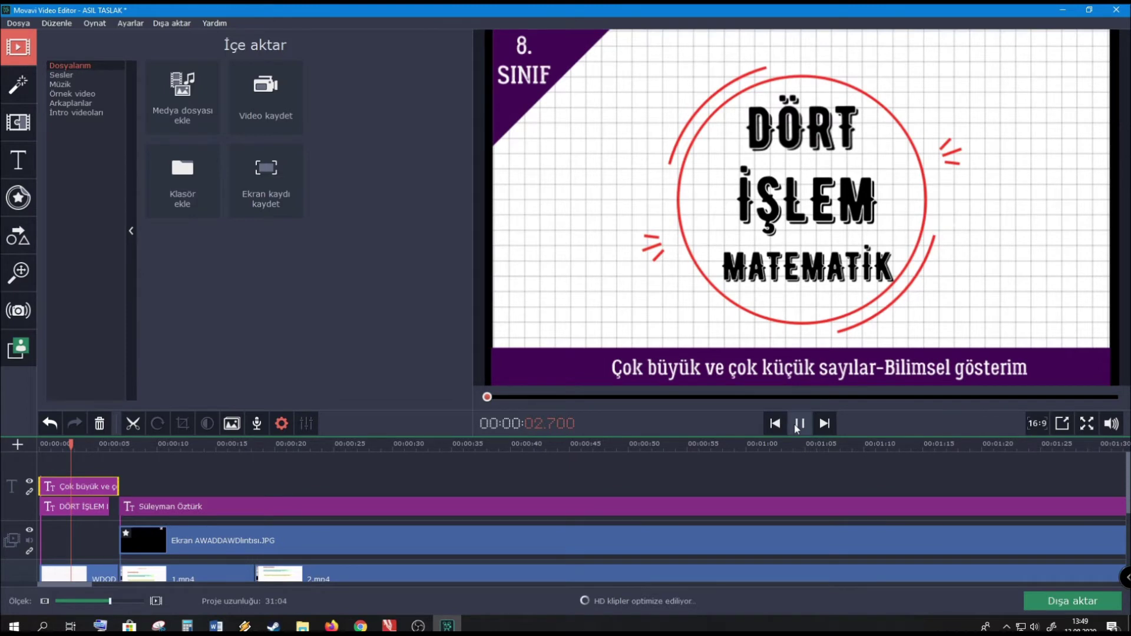
pyautogui.click(798, 425)
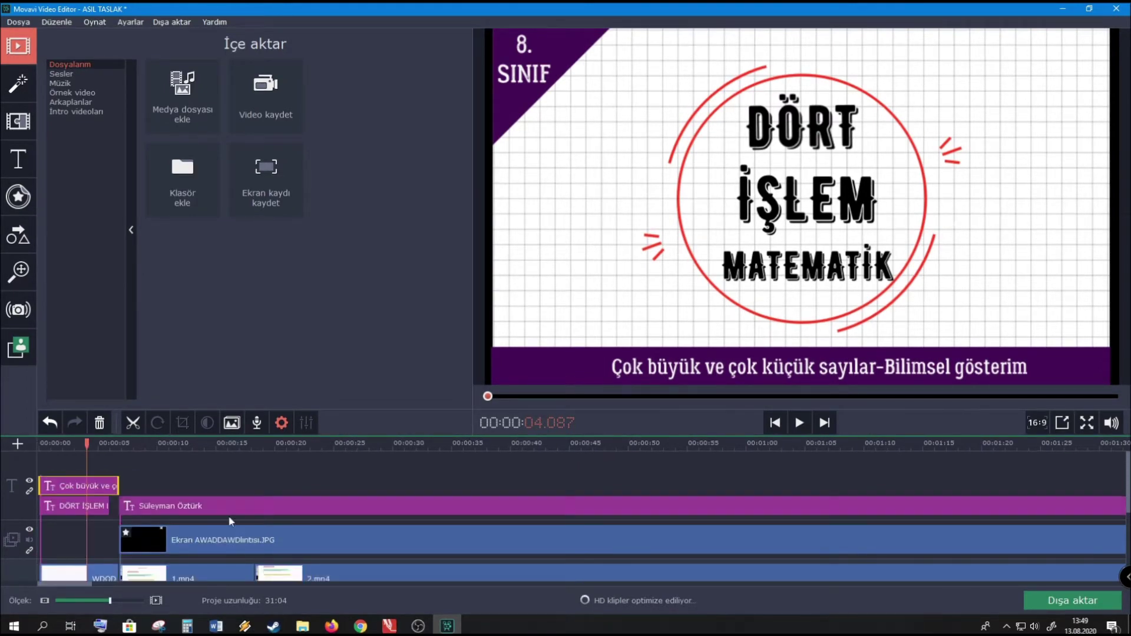
pyautogui.click(226, 539)
pyautogui.scroll(-3, 227, 540)
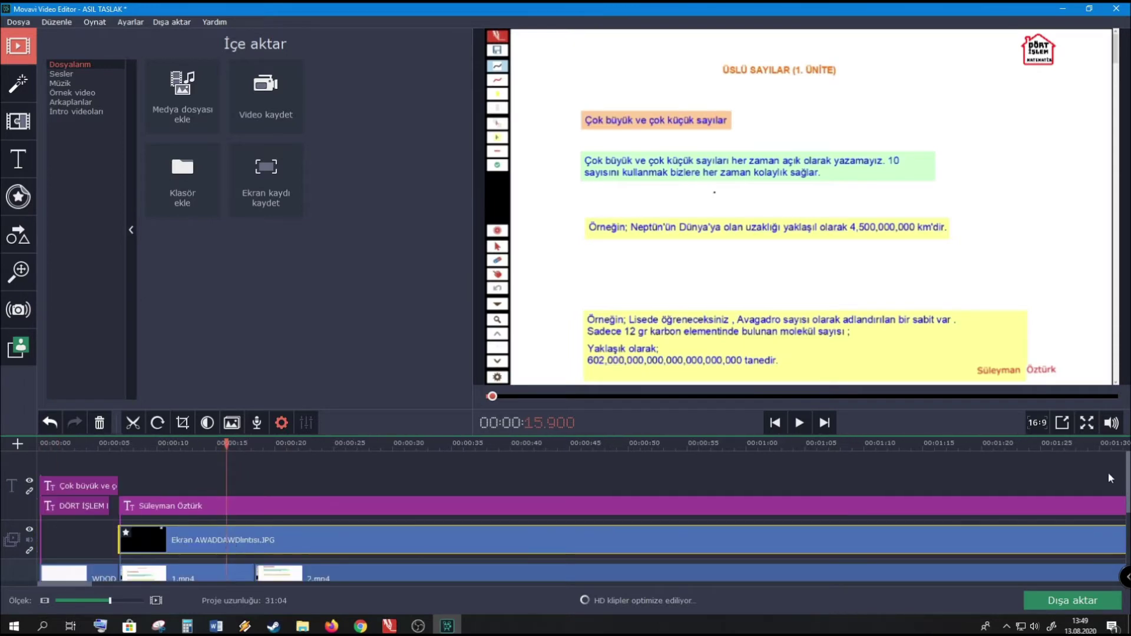
pyautogui.scroll(-1, 651, 510)
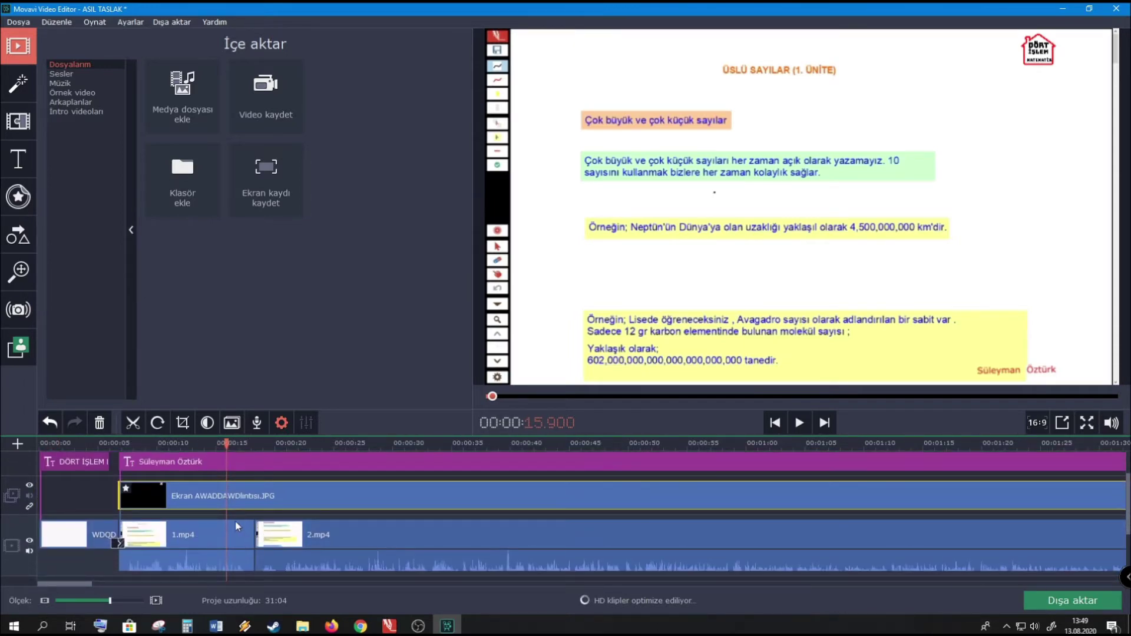
pyautogui.click(166, 533)
pyautogui.click(302, 535)
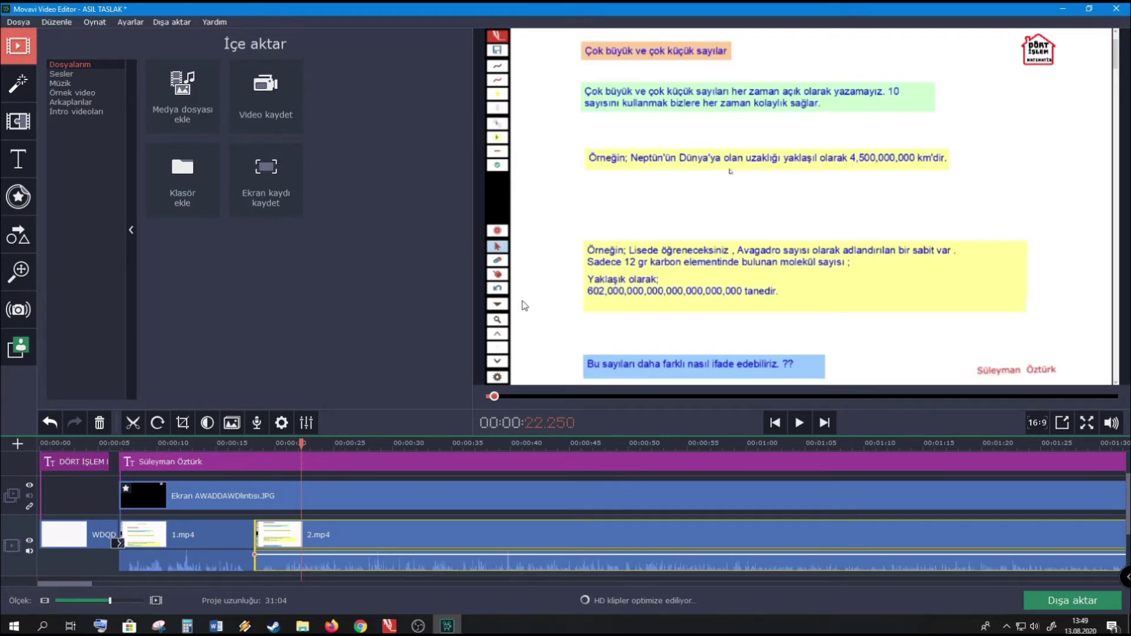
pyautogui.click(177, 535)
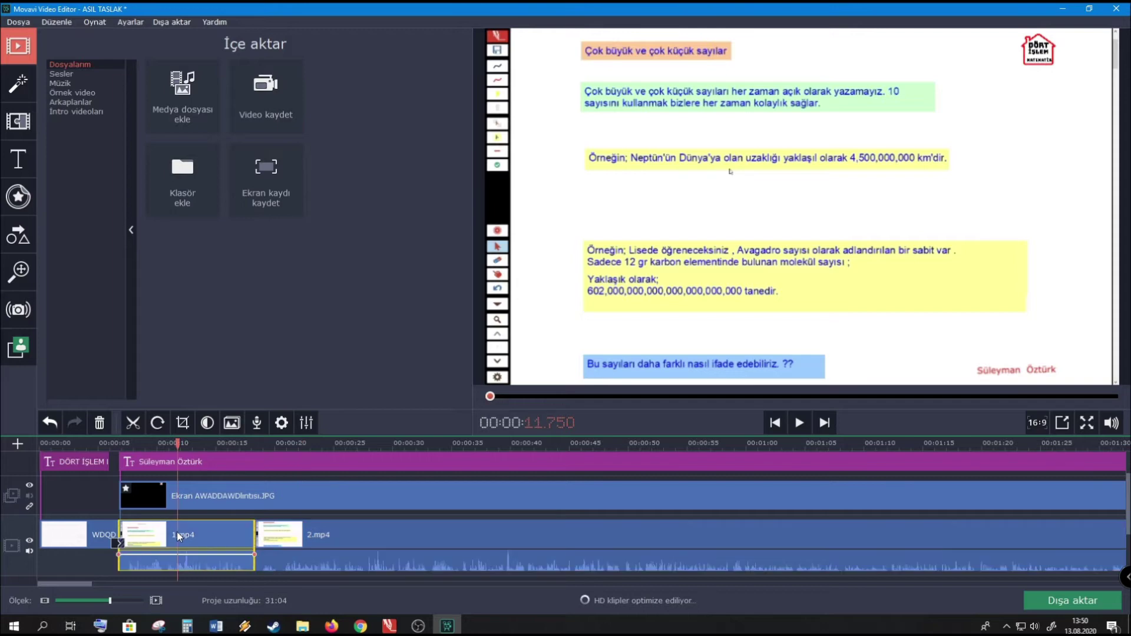
# - Crop the 1.mp4 clip along its left edge to cut off the recorded annotation toolbar, and apply the crop
pyautogui.doubleClick(200, 532)
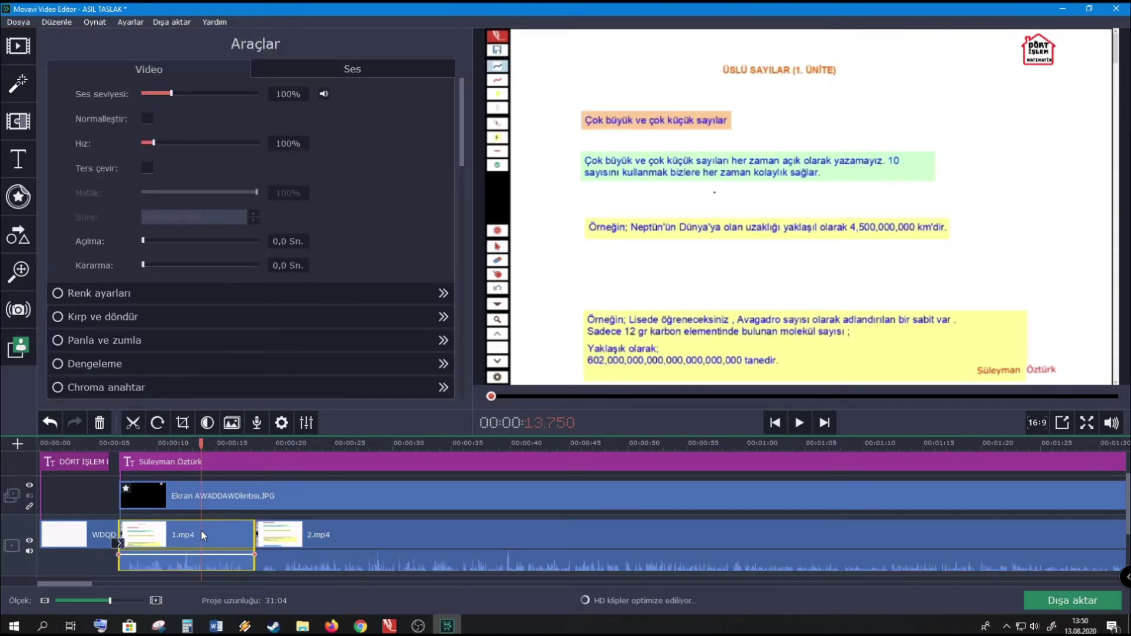
pyautogui.click(112, 316)
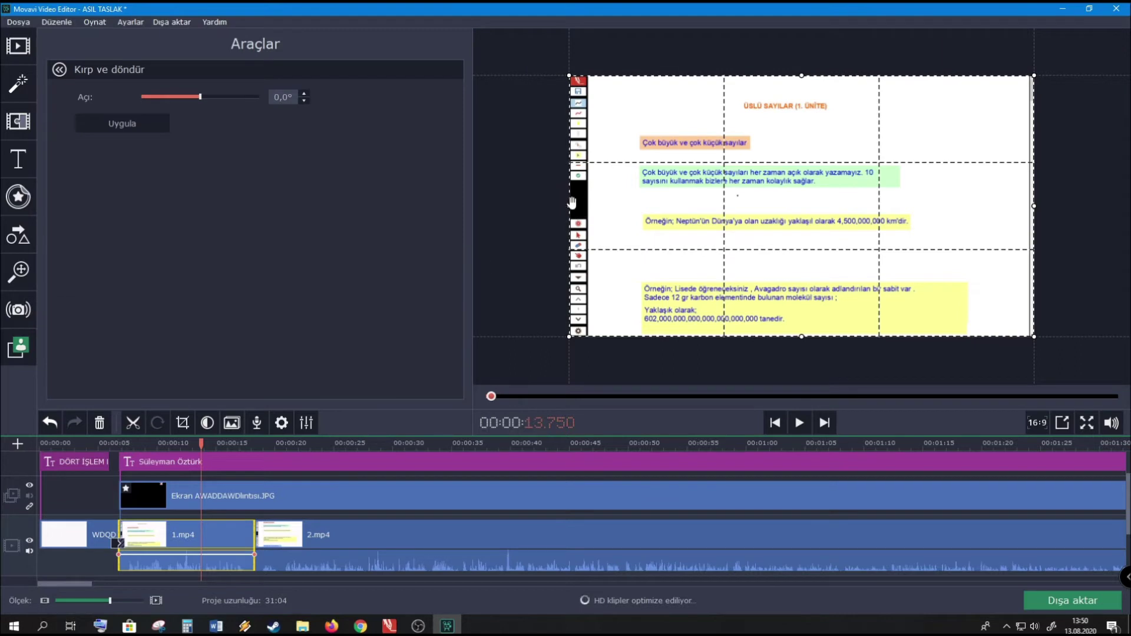
pyautogui.moveTo(571, 206)
pyautogui.mouseDown()
pyautogui.moveTo(588, 209)
pyautogui.moveTo(571, 207)
pyautogui.mouseUp()
pyautogui.moveTo(569, 206); pyautogui.dragTo(588, 205)
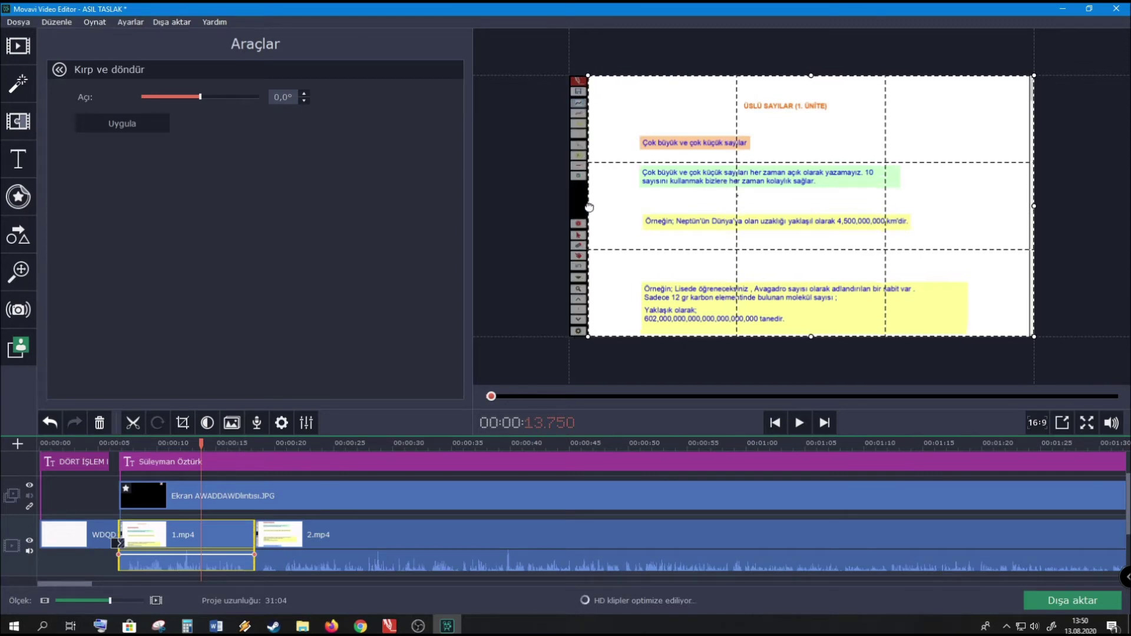
pyautogui.click(150, 125)
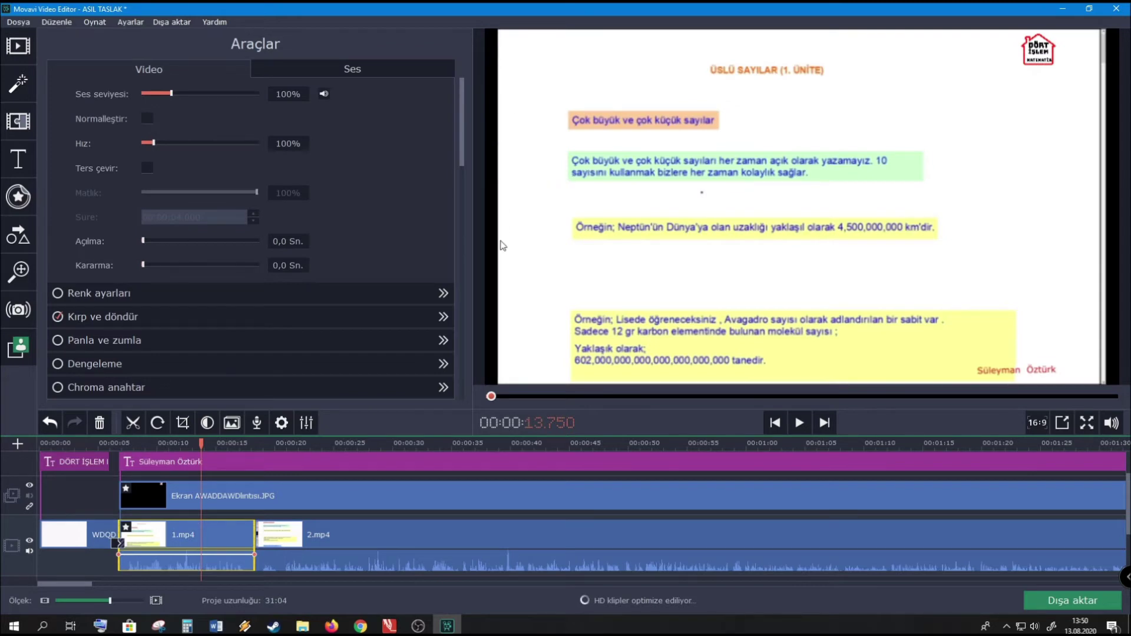
# - Crop the annotation toolbar off the left edge of the 2.mp4 clip and apply the crop
pyautogui.click(354, 530)
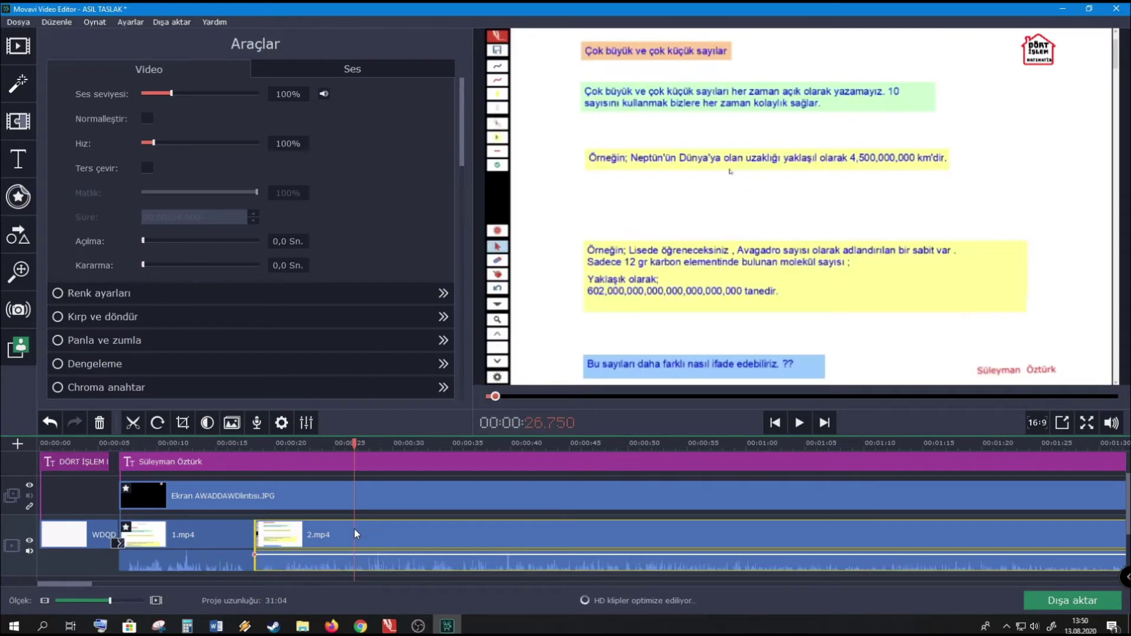
pyautogui.click(147, 316)
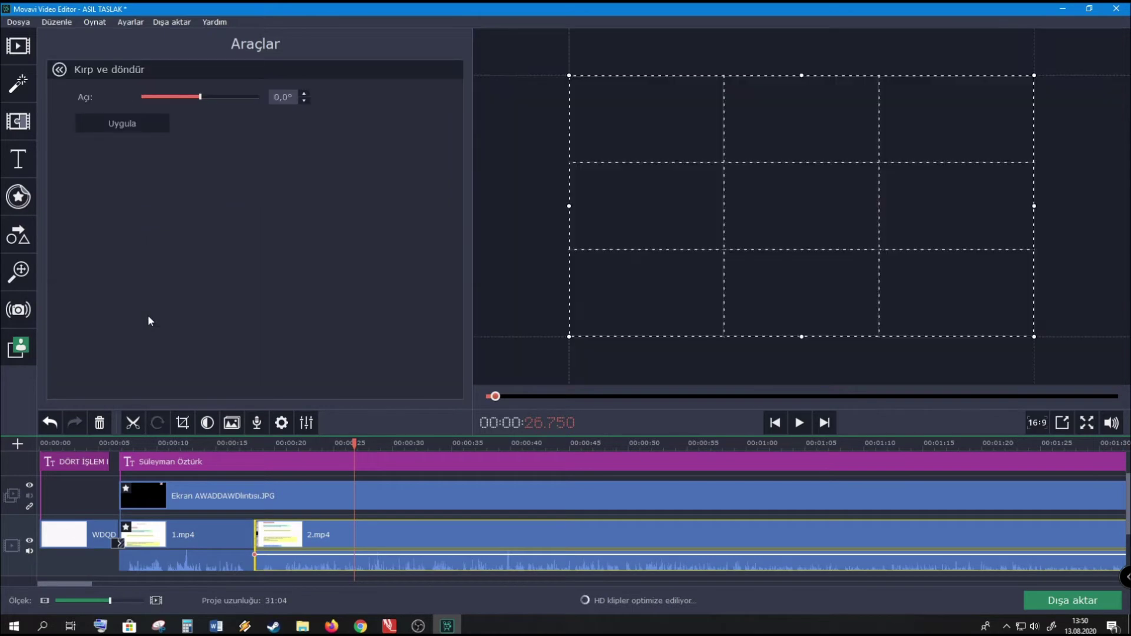
pyautogui.moveTo(569, 208); pyautogui.dragTo(591, 210)
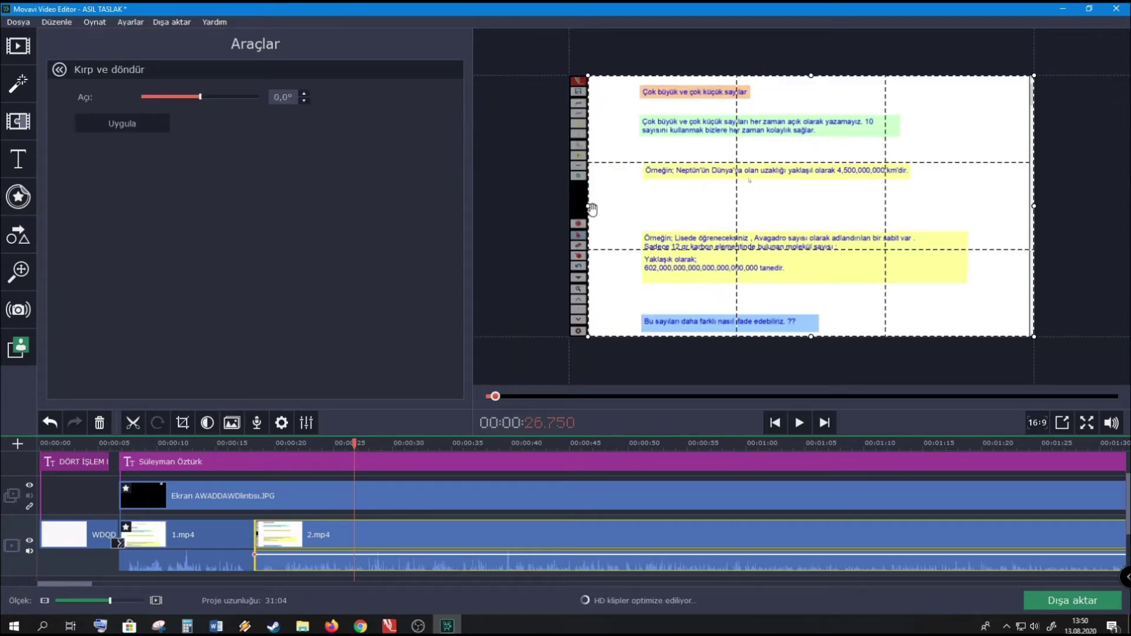
pyautogui.click(134, 126)
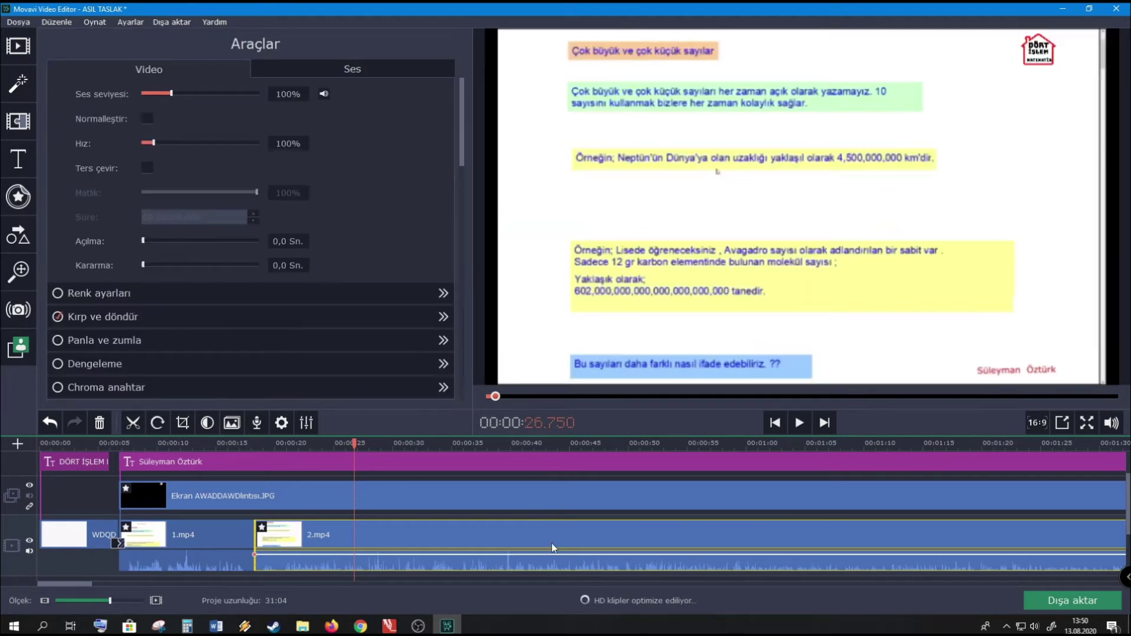
# - Crop the annotation toolbar off the left edge of the 3.mp4 clip and apply the crop
pyautogui.scroll(-3, 546, 536)
pyautogui.scroll(-3, 546, 536)
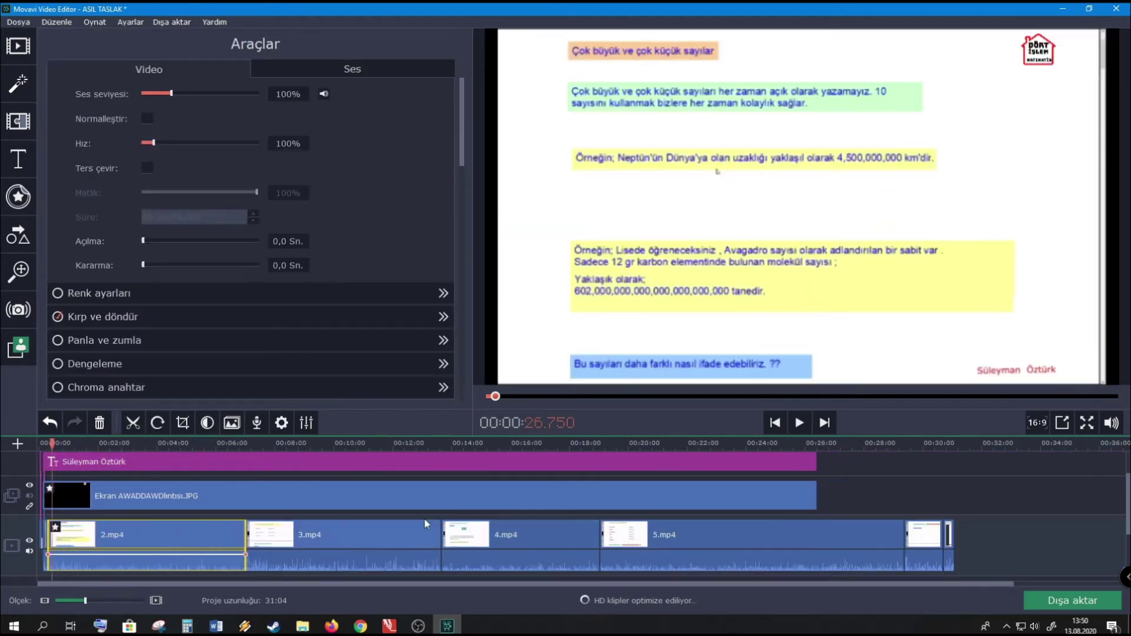
pyautogui.click(361, 537)
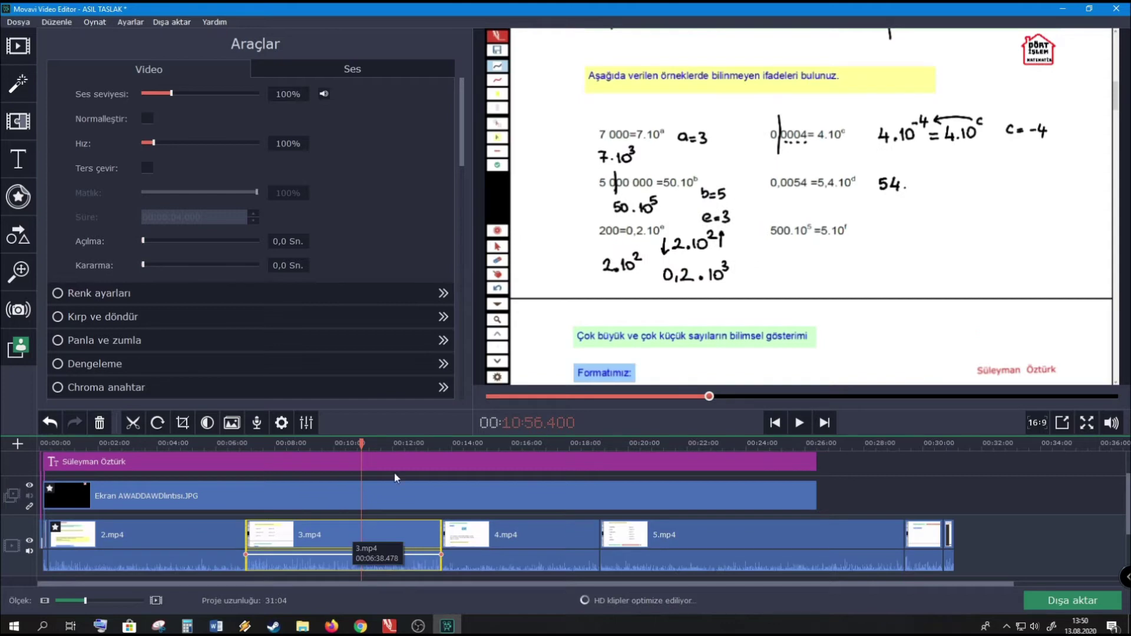
pyautogui.click(111, 319)
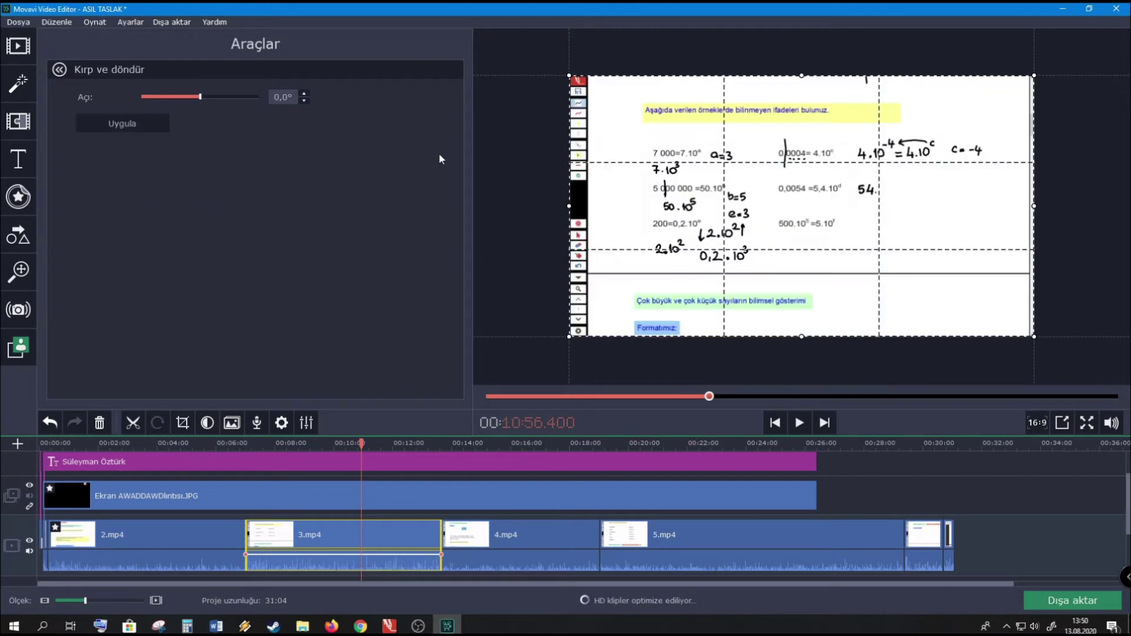
pyautogui.moveTo(582, 210); pyautogui.dragTo(590, 209)
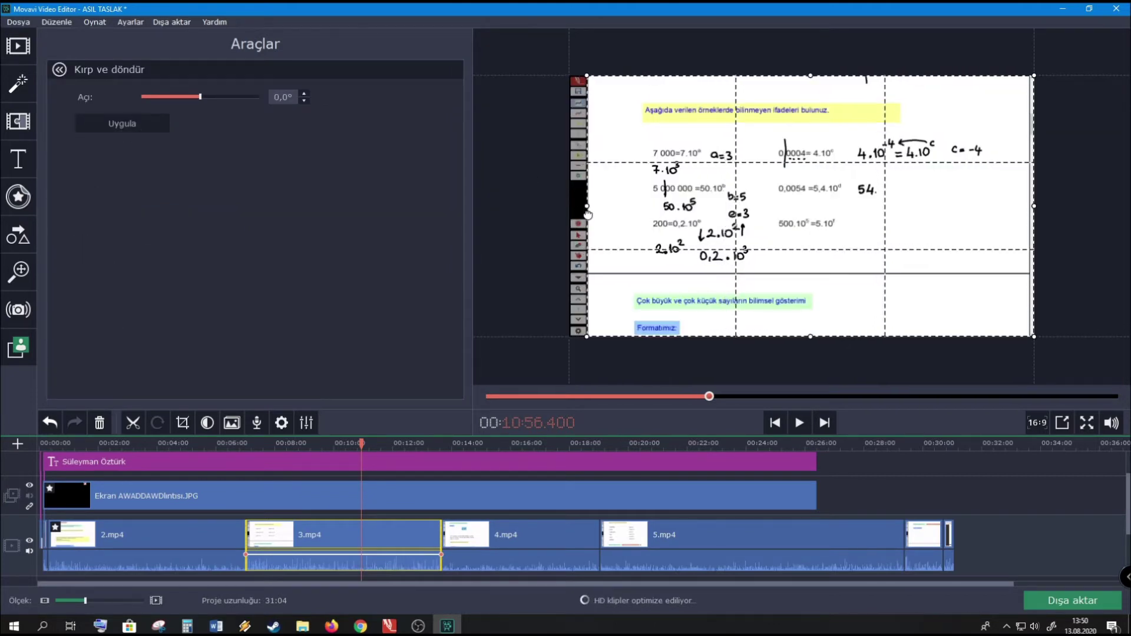
pyautogui.click(97, 128)
pyautogui.click(122, 123)
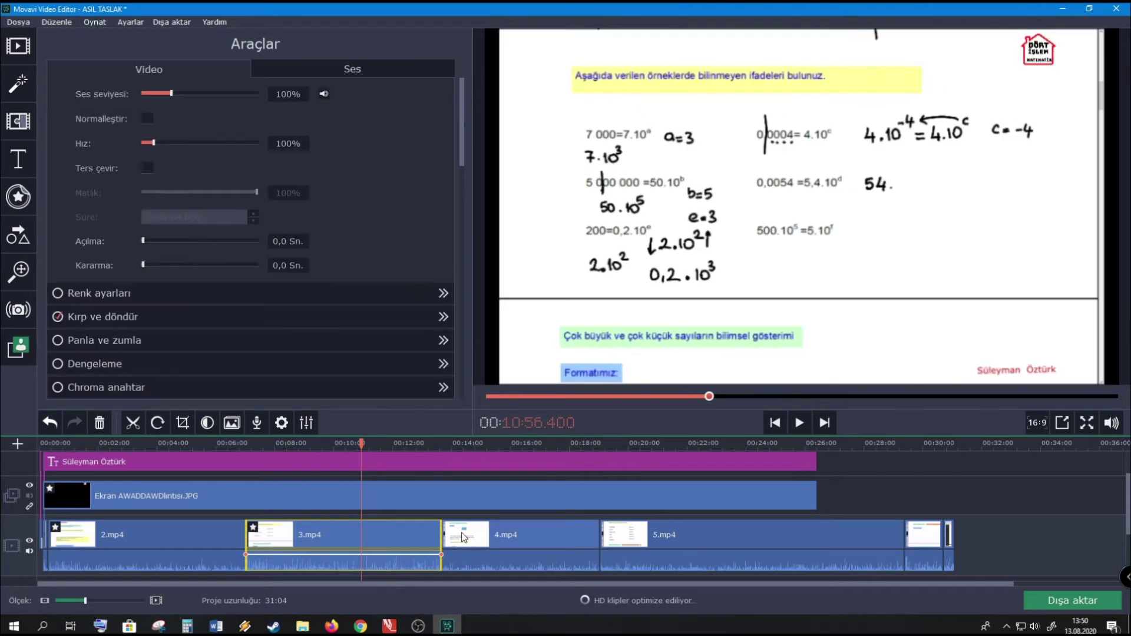
# - Crop the 4.mp4 clip along its left edge to remove the recorded annotation toolbar, and apply the crop
pyautogui.click(485, 534)
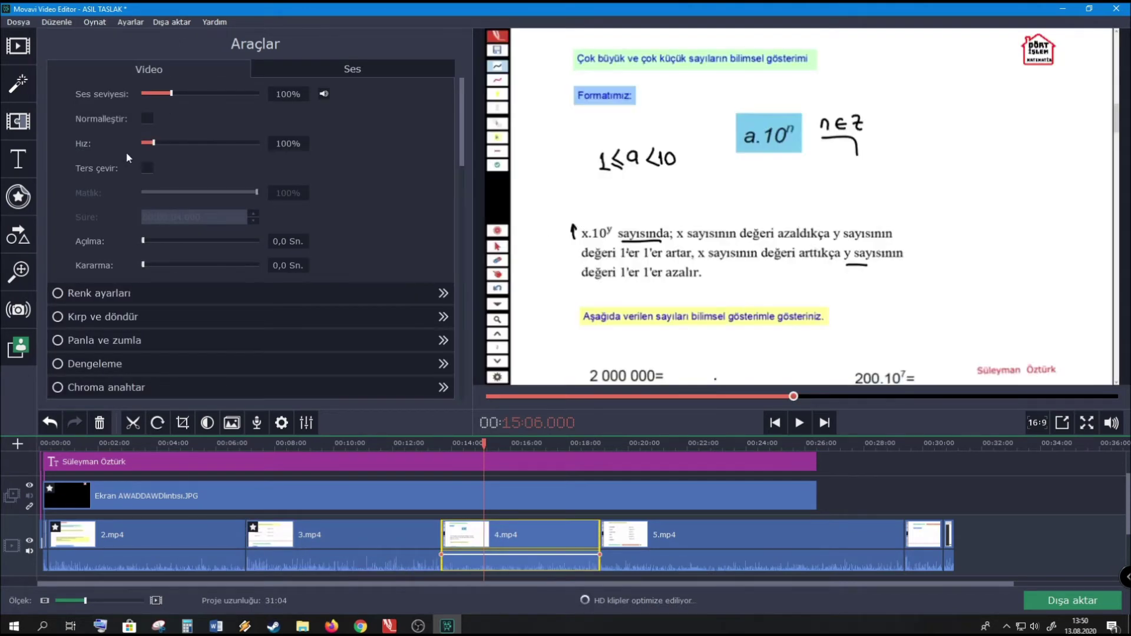
pyautogui.click(443, 316)
pyautogui.moveTo(569, 207); pyautogui.dragTo(588, 207)
pyautogui.click(122, 123)
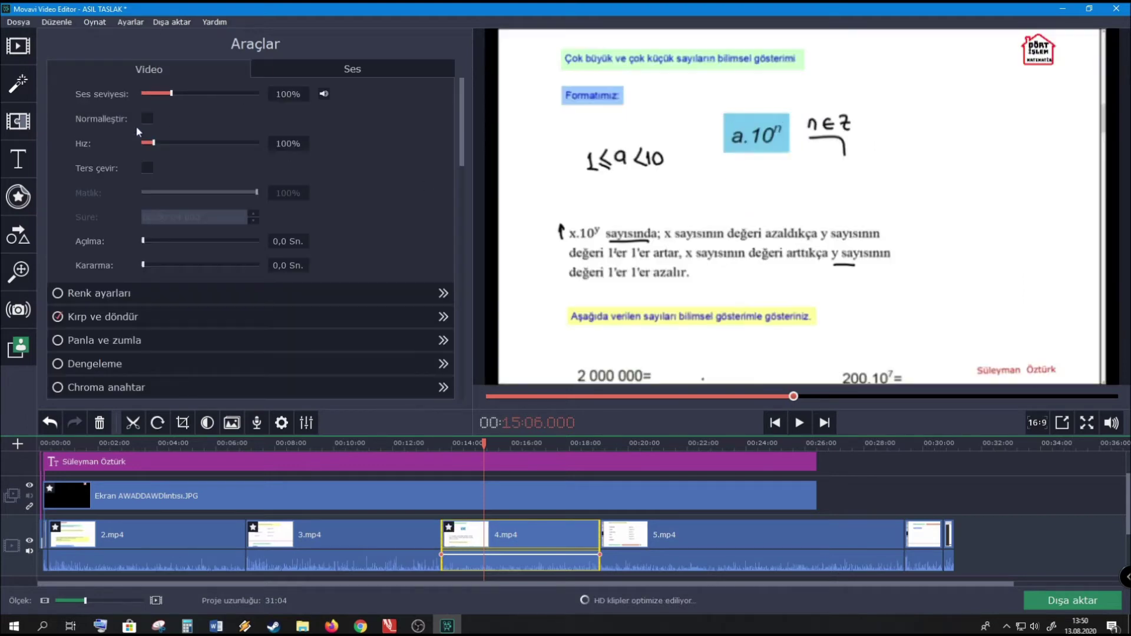
# - Crop the left edge of the 5.mp4 clip to cut off the annotation toolbar, and apply the crop
pyautogui.click(679, 550)
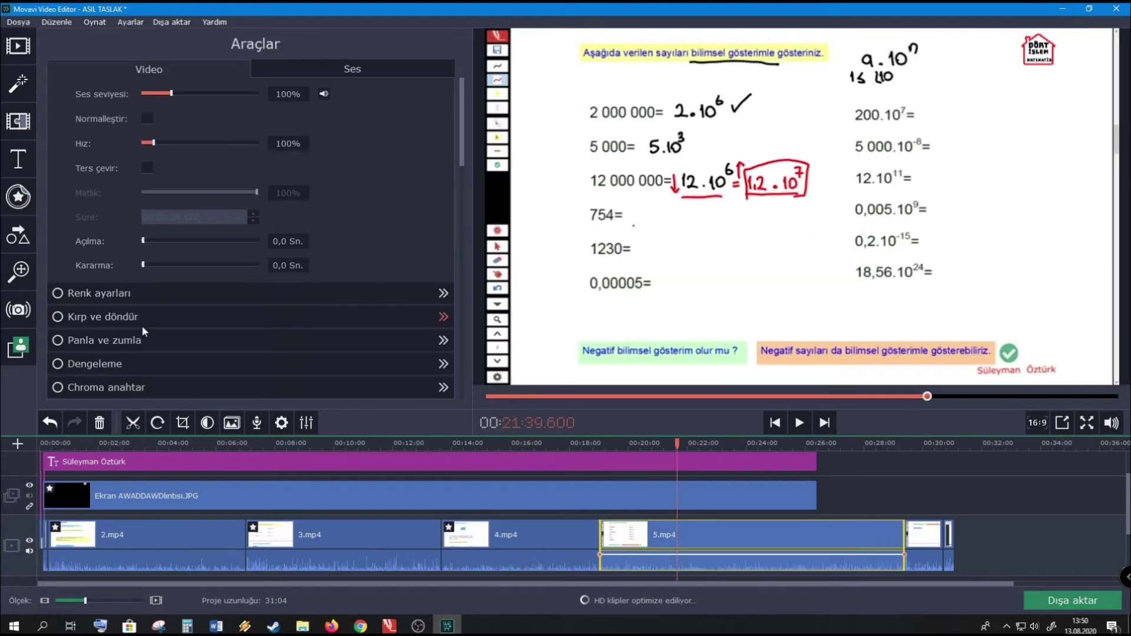
pyautogui.click(443, 317)
pyautogui.moveTo(565, 204); pyautogui.dragTo(588, 206)
pyautogui.click(148, 122)
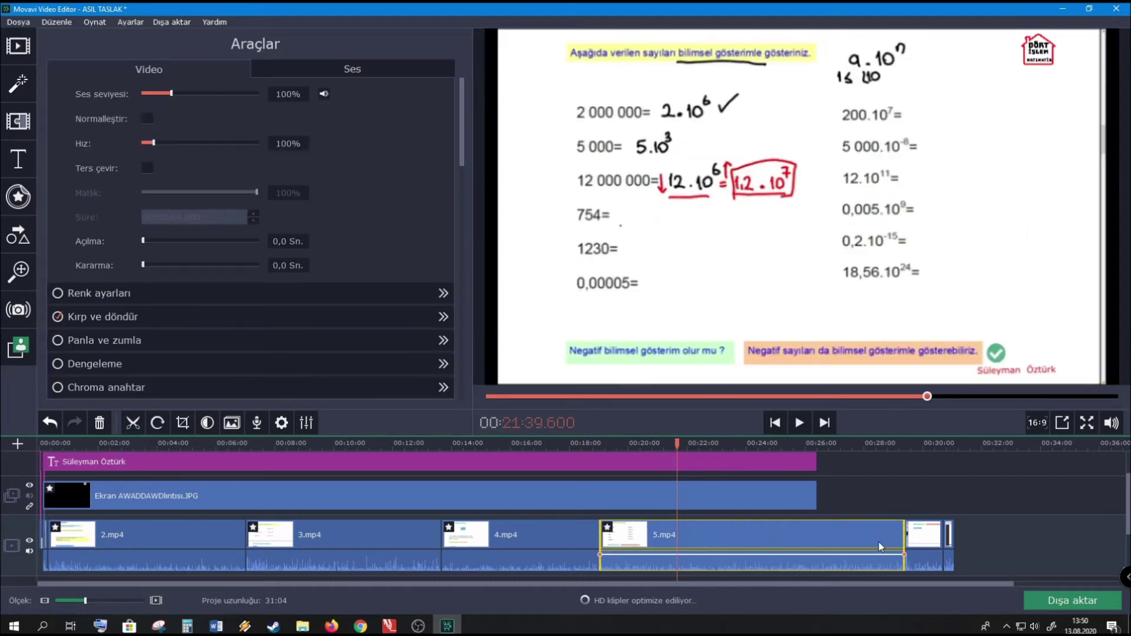
# - Crop the annotation toolbar strip off the left side of the 6.mp4 clip and apply the crop
pyautogui.click(923, 540)
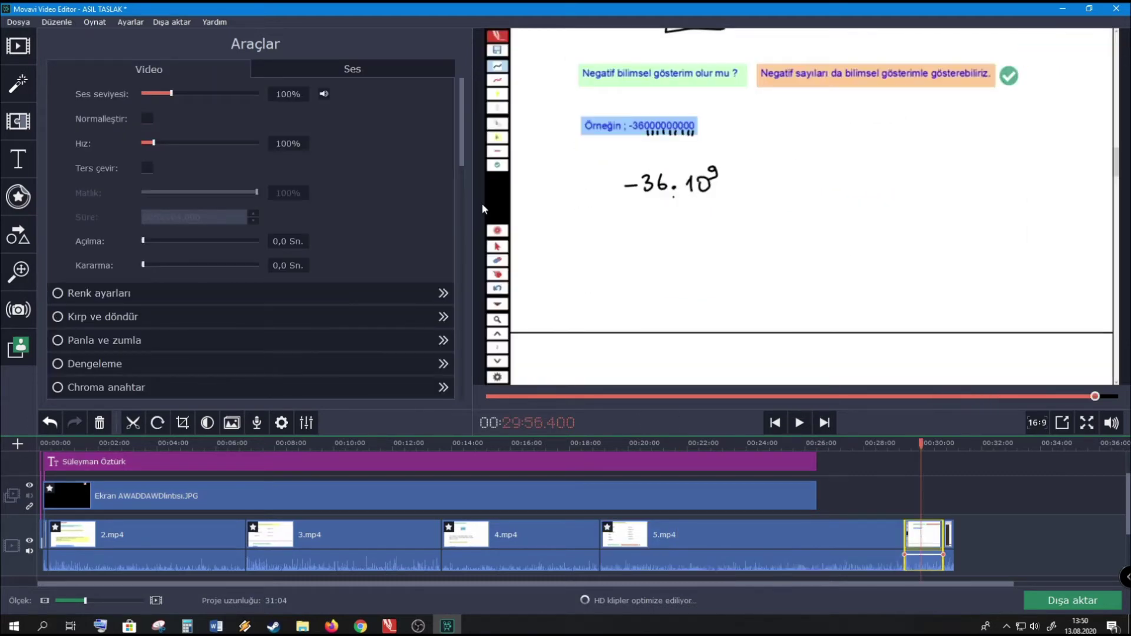
pyautogui.scroll(5, 885, 496)
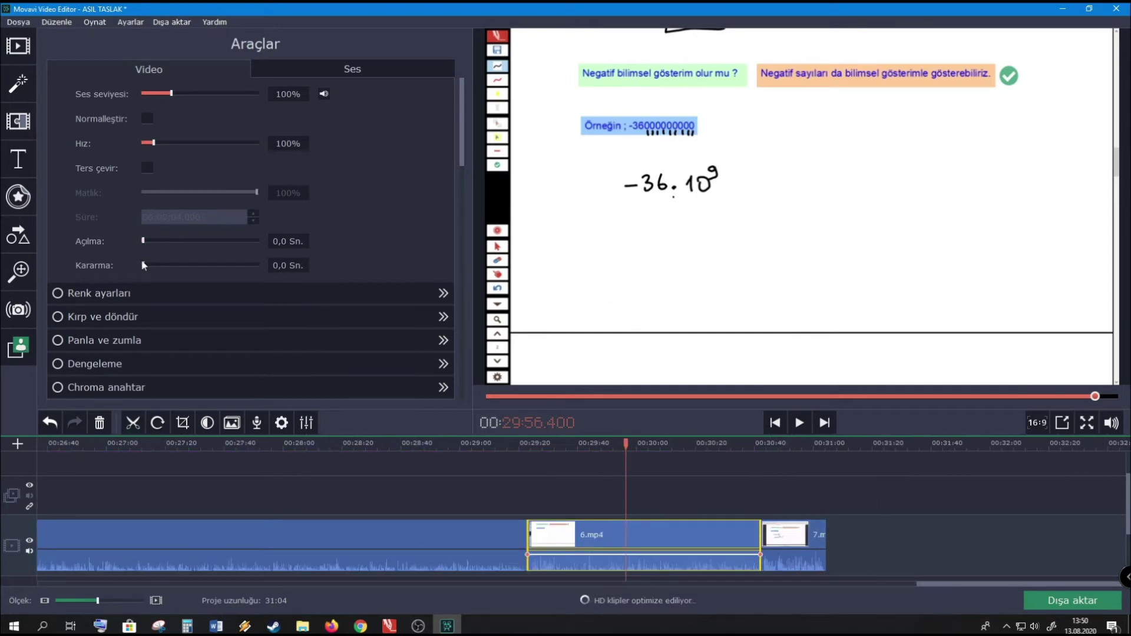
pyautogui.click(443, 317)
pyautogui.moveTo(563, 205); pyautogui.dragTo(587, 207)
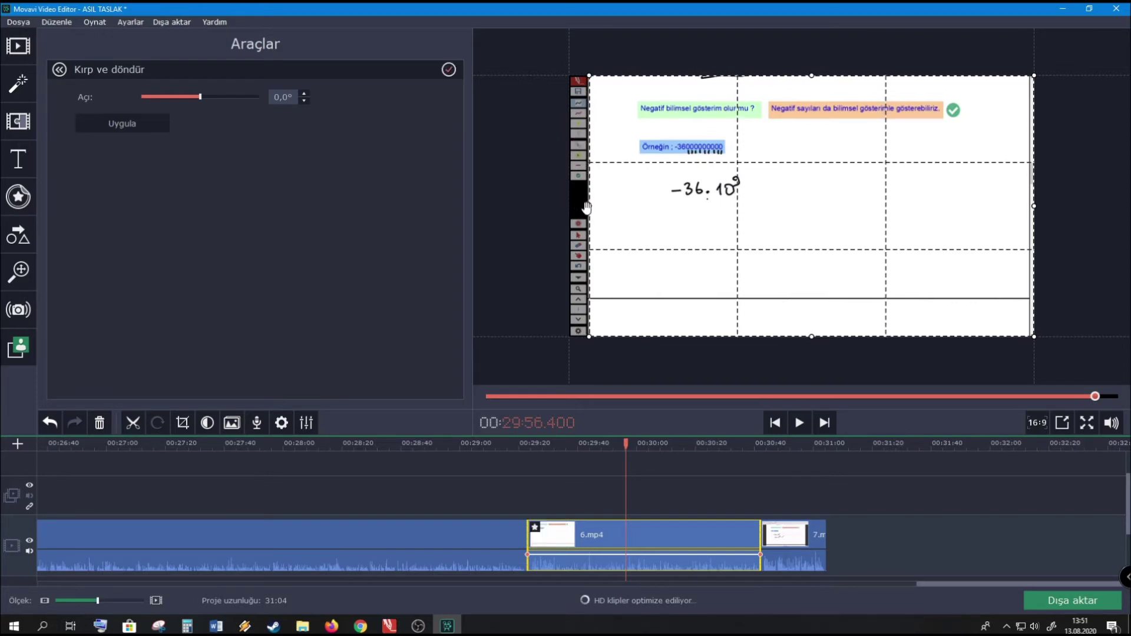
pyautogui.click(145, 125)
# - Inspect the 7.mp4 clip in the crop view and play it back from its start
pyautogui.click(783, 528)
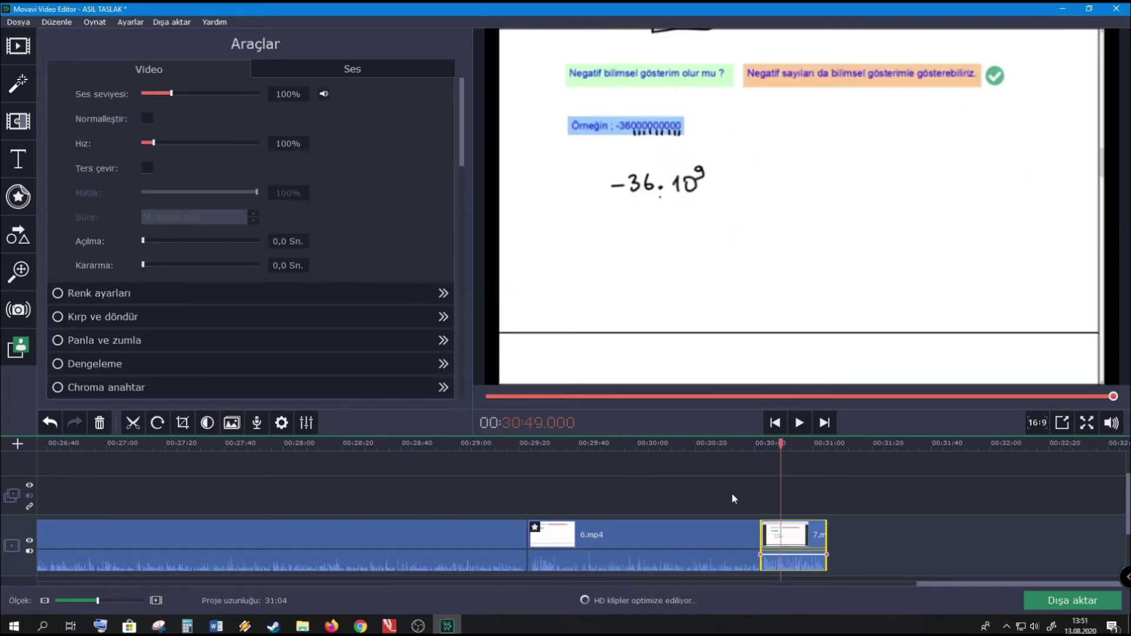
pyautogui.click(147, 321)
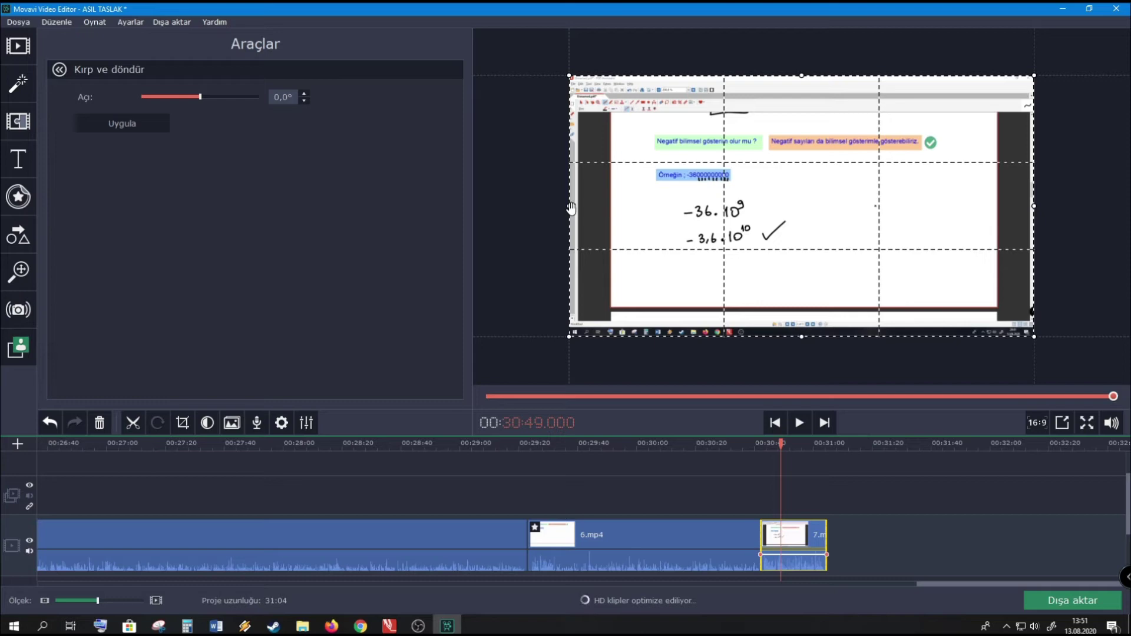
pyautogui.click(782, 446)
pyautogui.click(756, 447)
pyautogui.click(799, 423)
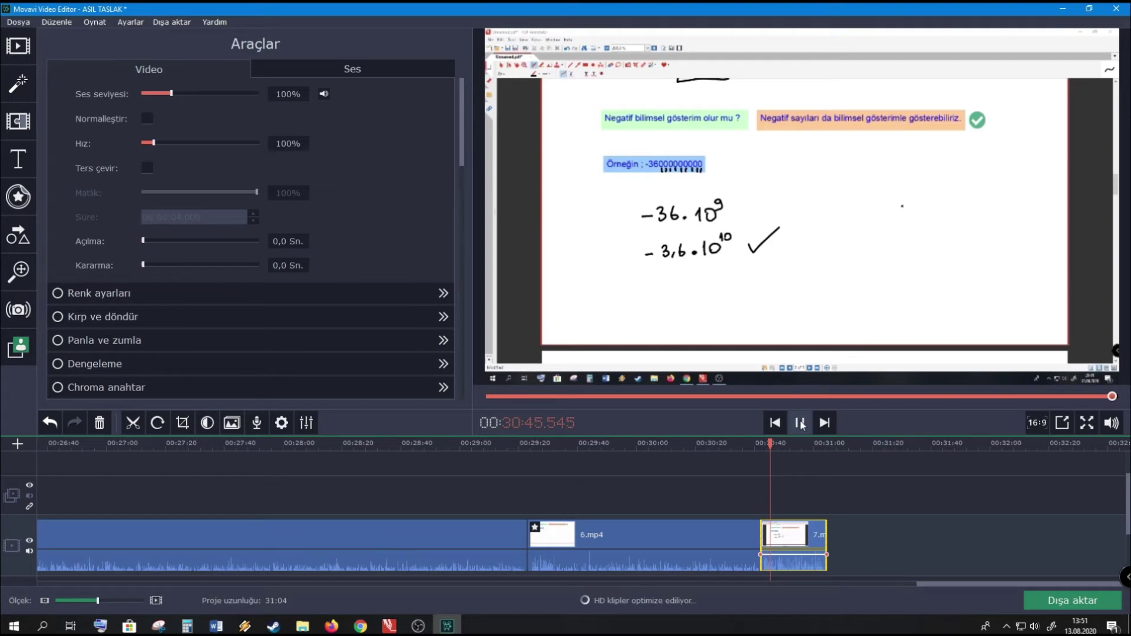
pyautogui.click(800, 423)
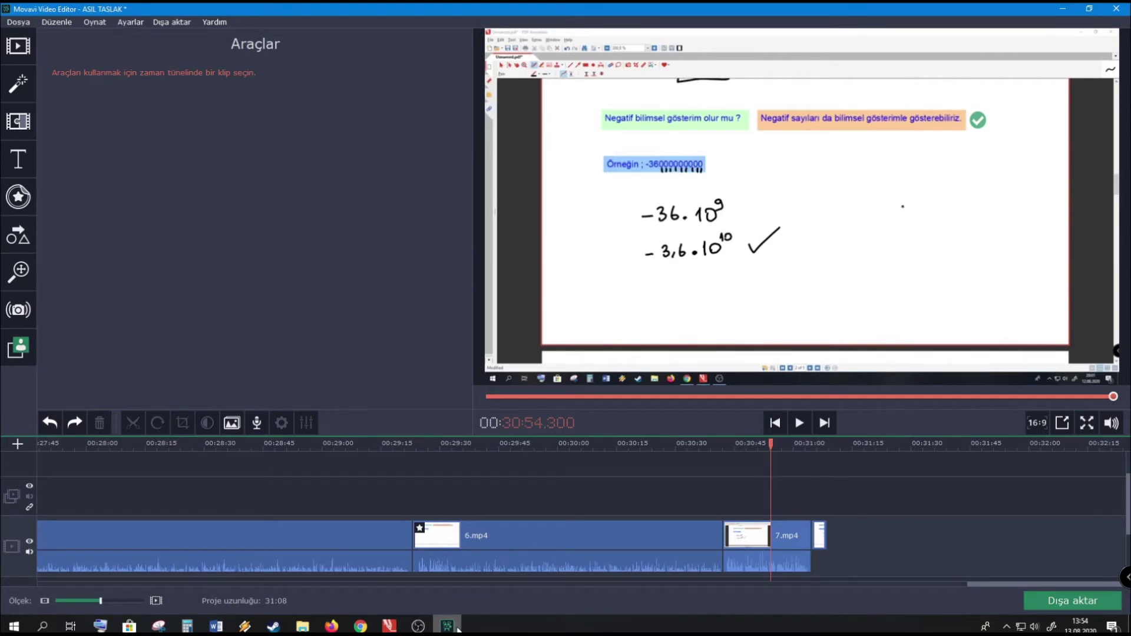
# - Detach the audio of the 7.mp4 clip onto its own audio track
pyautogui.click(750, 536)
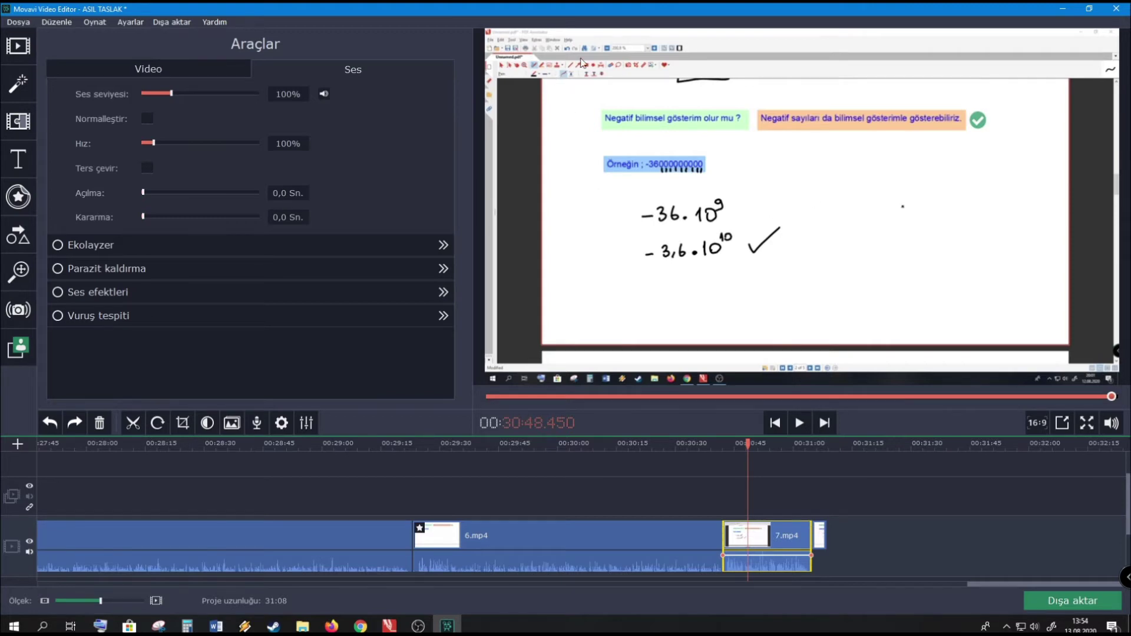
pyautogui.click(771, 533)
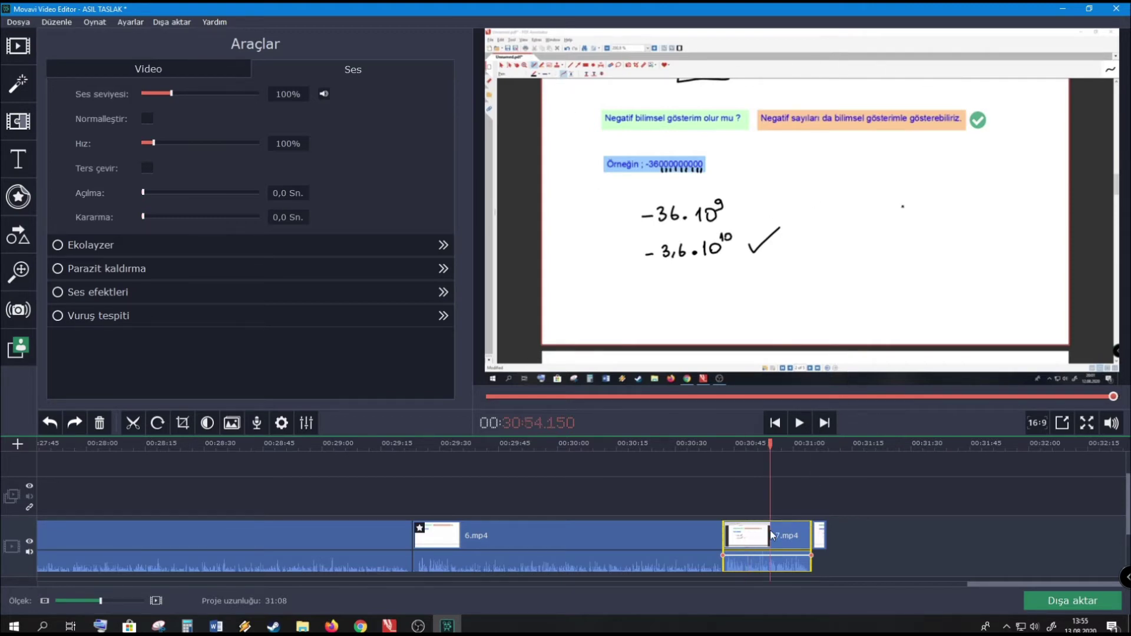
pyautogui.rightClick(802, 533)
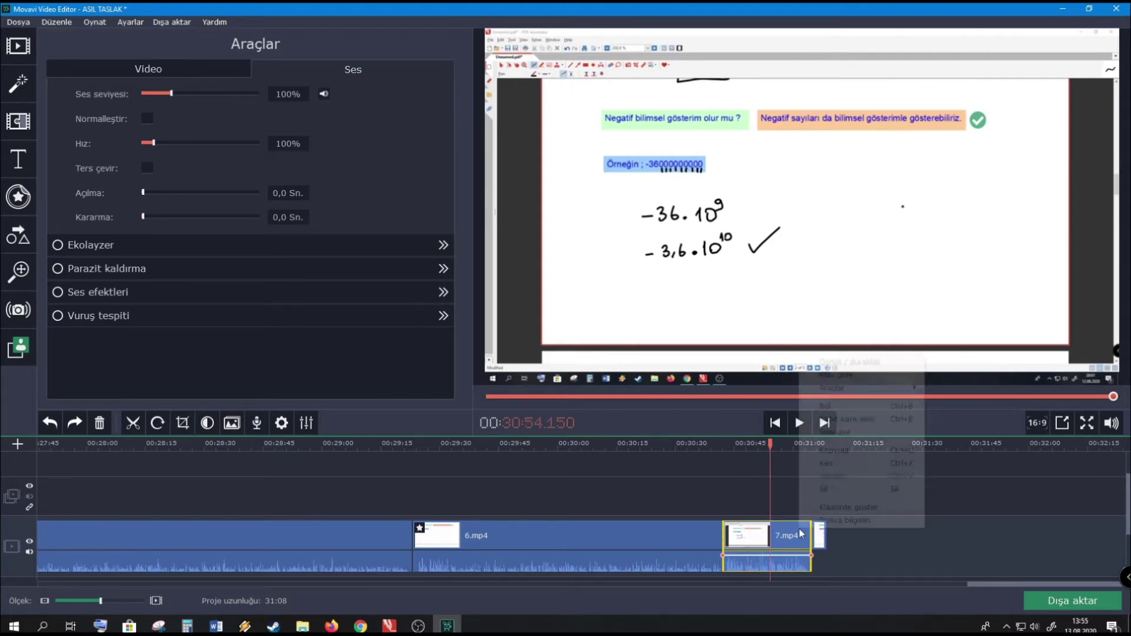
pyautogui.click(850, 433)
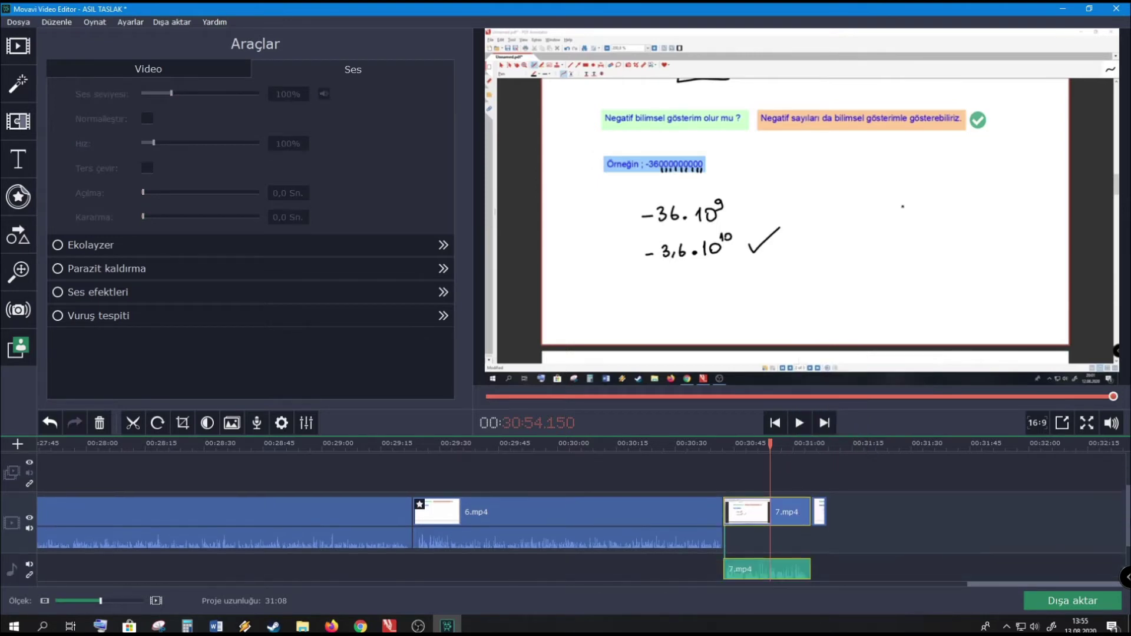
# - Try to delete the 7.mp4 video clip from the timeline, and undo the deletion
pyautogui.click(822, 494)
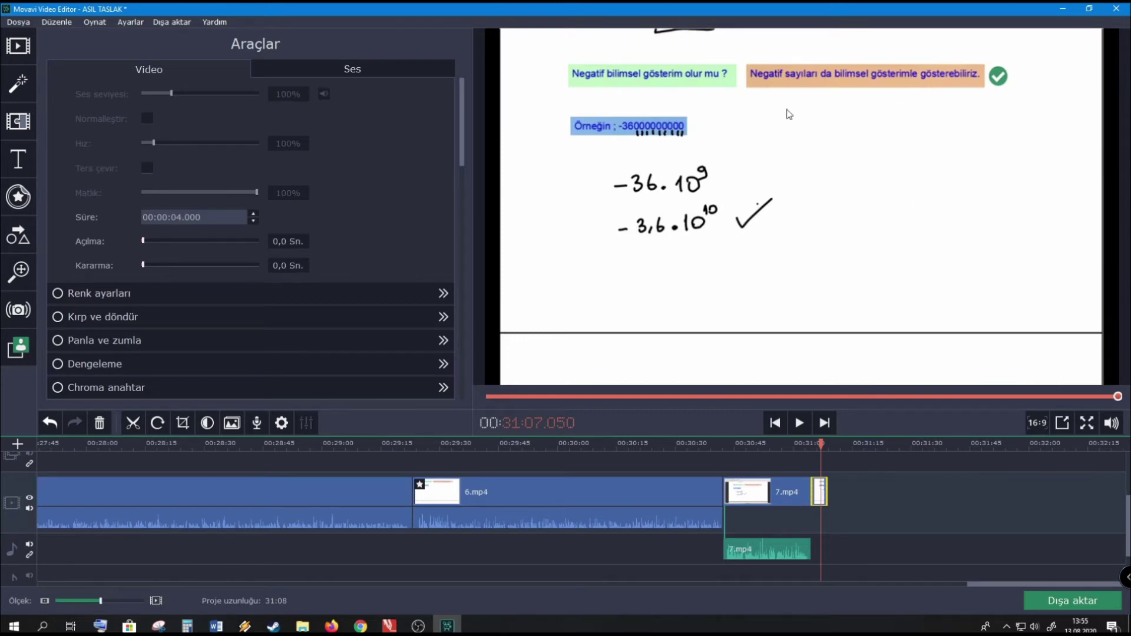
pyautogui.click(789, 493)
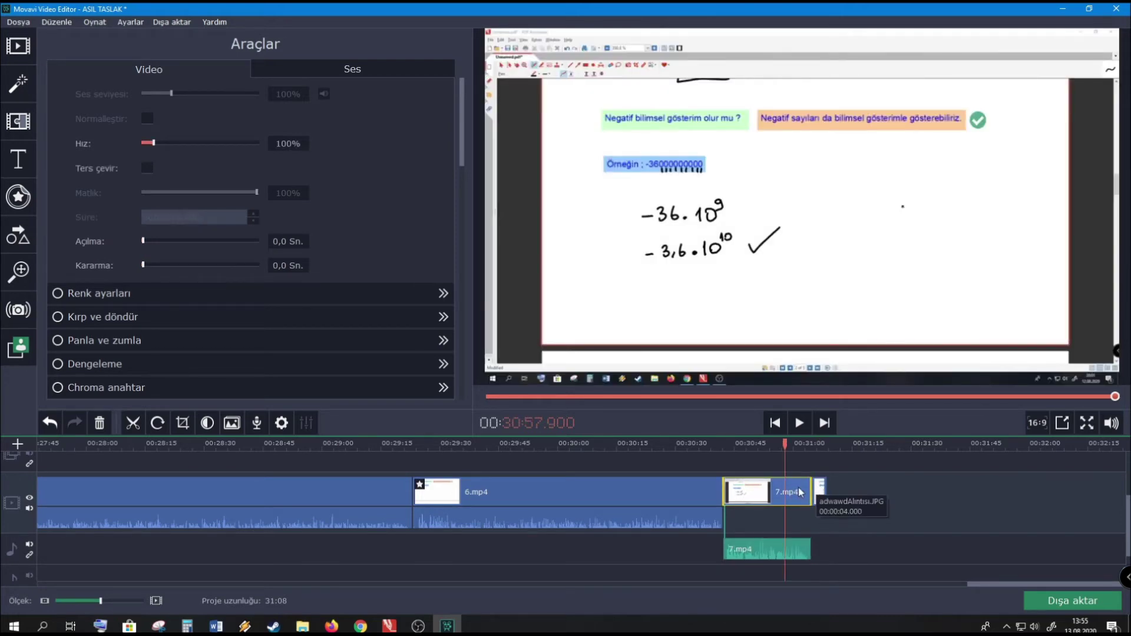
pyautogui.rightClick(796, 489)
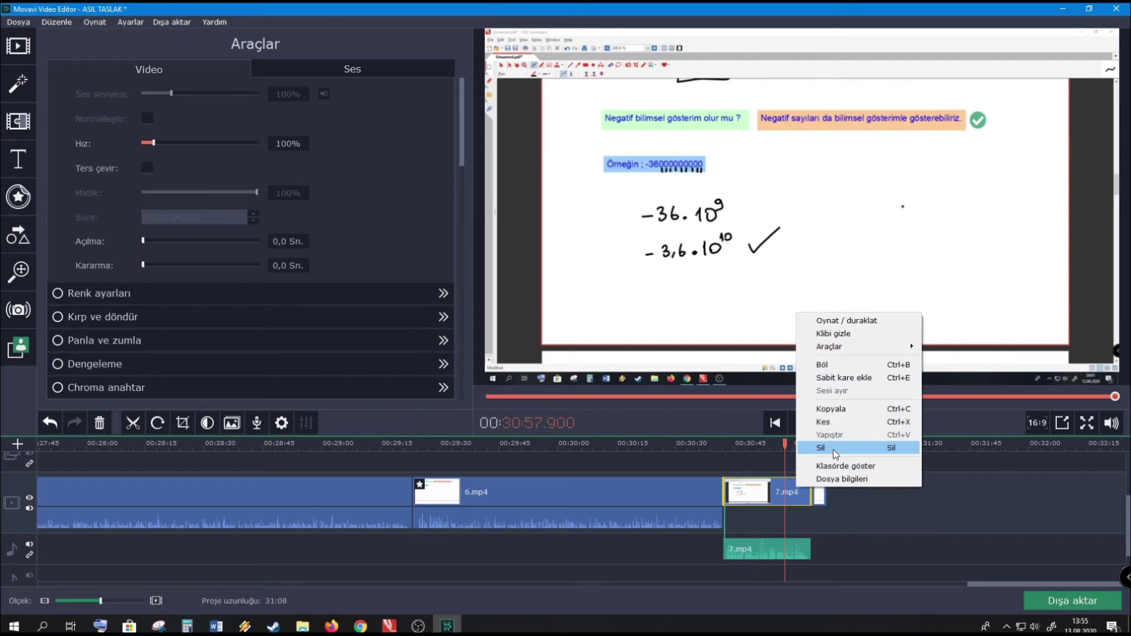
pyautogui.click(833, 450)
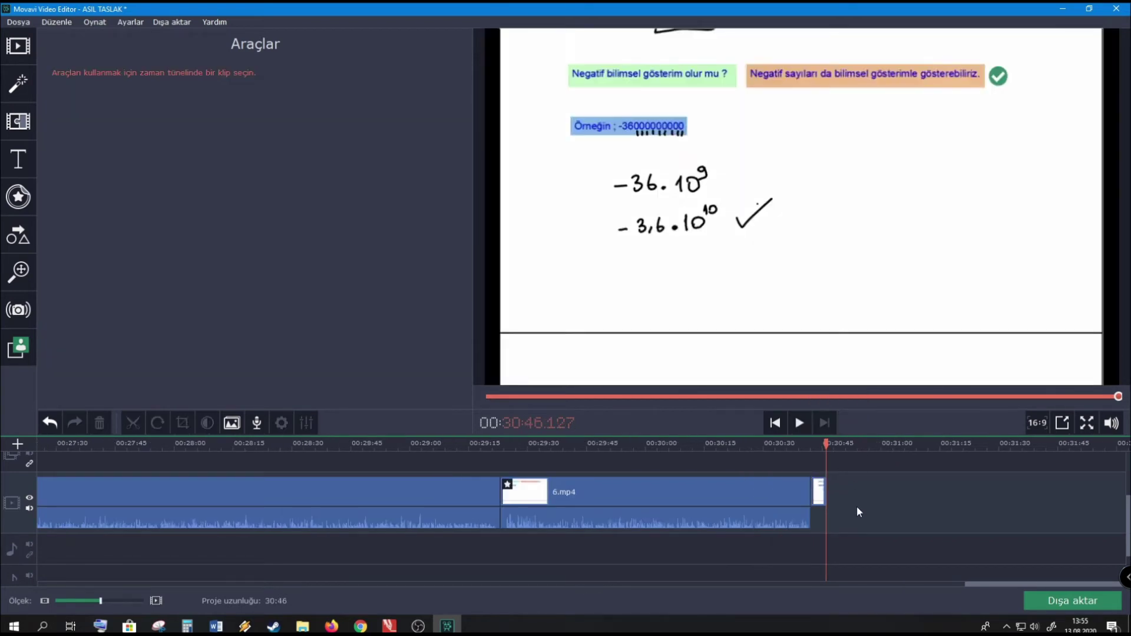
pyautogui.hotkey('ctrl', 'z')
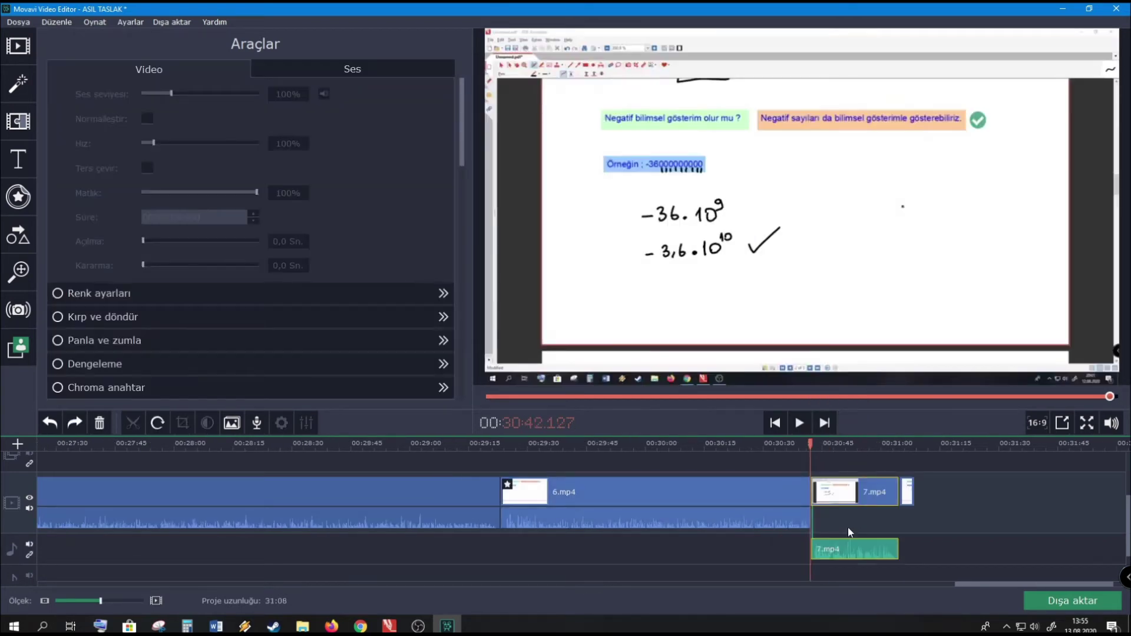
# - Move 7.mp4's detached audio clear, delete its video clip, and stretch the adwawdAlıntısı.JPG still to 00:00:23.050 so it covers the audio
pyautogui.moveTo(918, 558); pyautogui.dragTo(940, 558)
pyautogui.click(864, 492)
pyautogui.rightClick(864, 492)
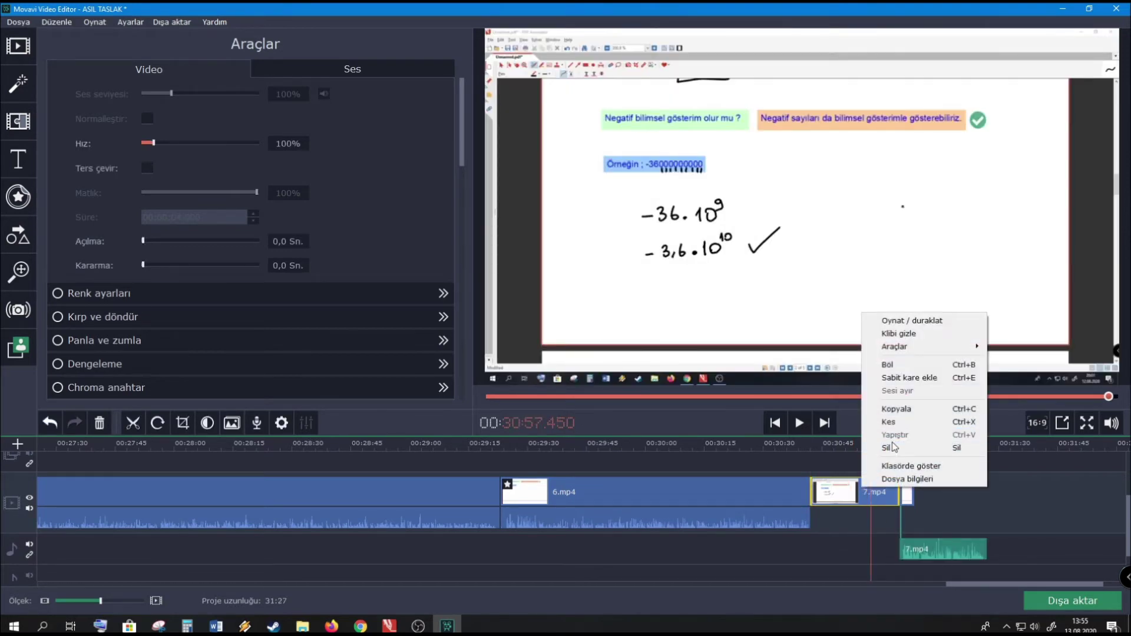
pyautogui.click(890, 442)
pyautogui.moveTo(823, 495); pyautogui.dragTo(902, 493)
# - Play back the transition from 6.mp4 into the still image with the detached 7.mp4 audio
pyautogui.click(799, 423)
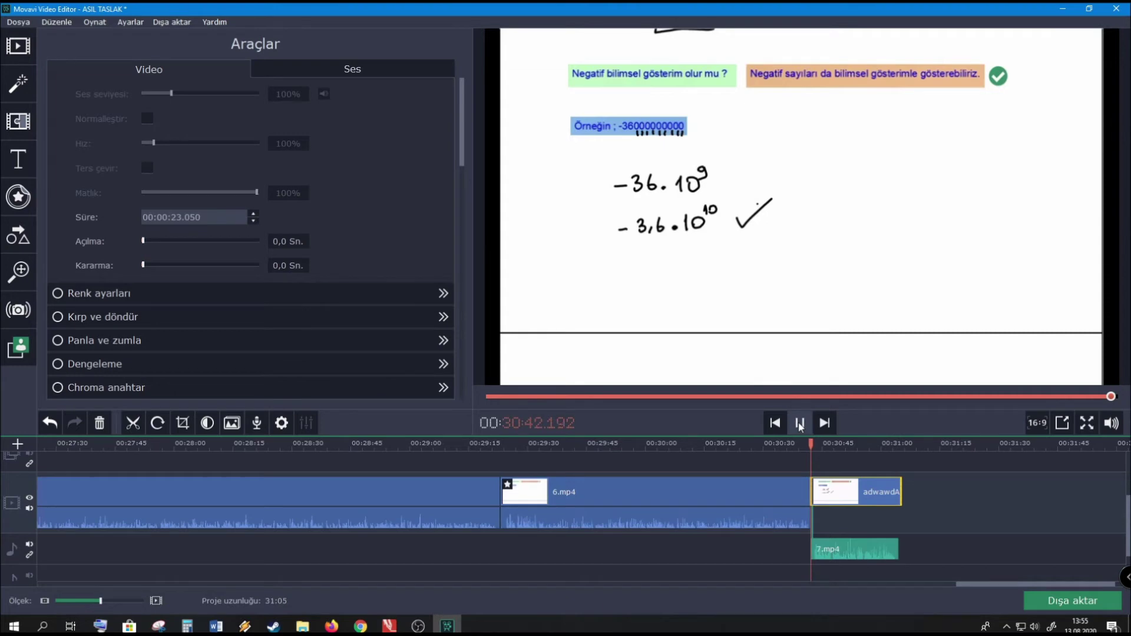
pyautogui.click(791, 490)
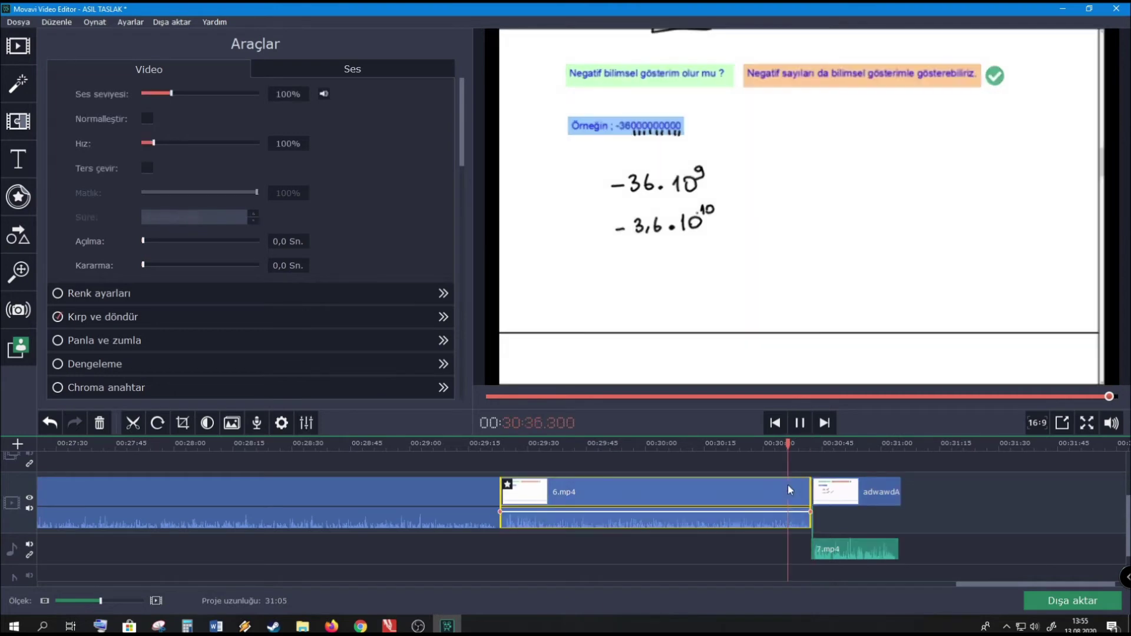
pyautogui.click(825, 492)
pyautogui.click(800, 426)
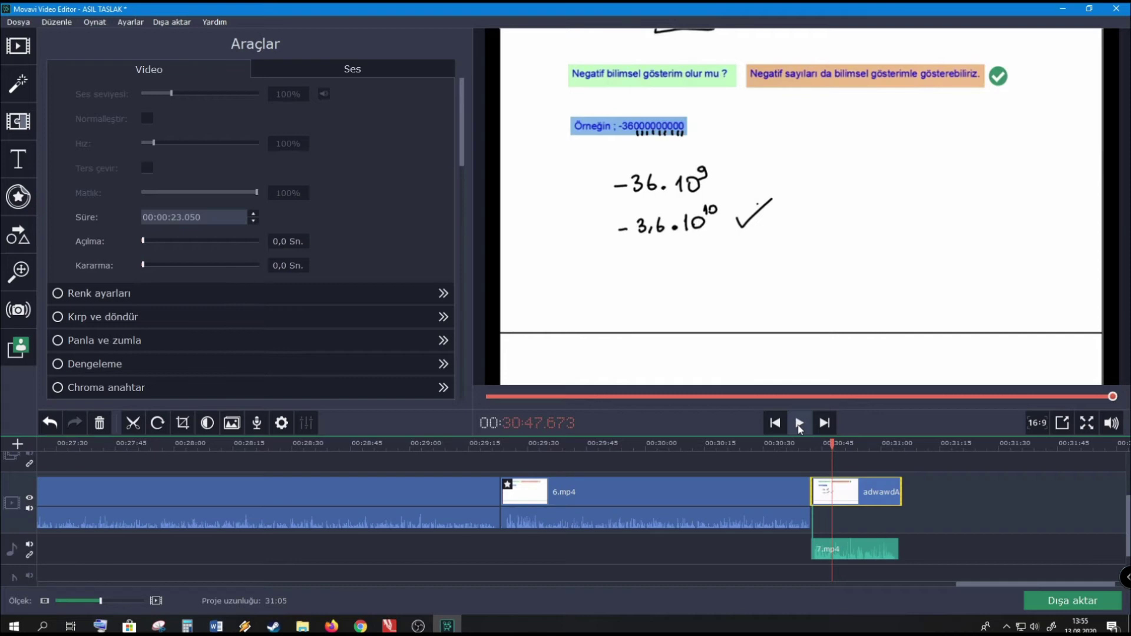
pyautogui.click(800, 424)
# - Move the DÖRT İŞLEM logo overlay farther into the frame's upper right corner and stretch its clip to a duration of 00:30:58.427
pyautogui.moveTo(837, 446); pyautogui.dragTo(4, 478)
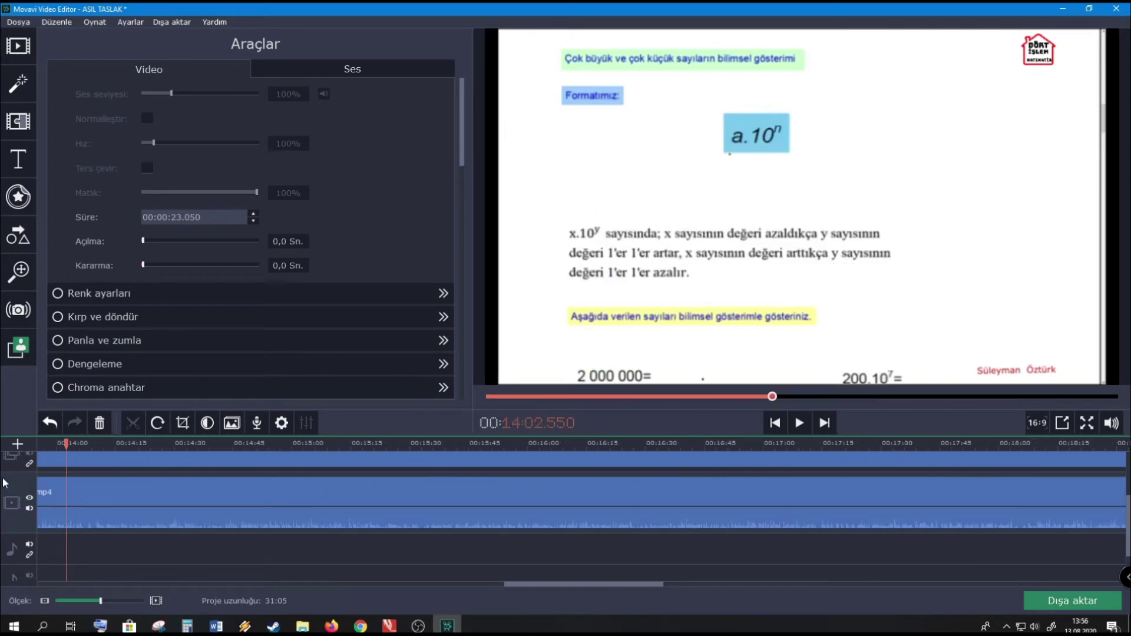
pyautogui.scroll(-3, 275, 524)
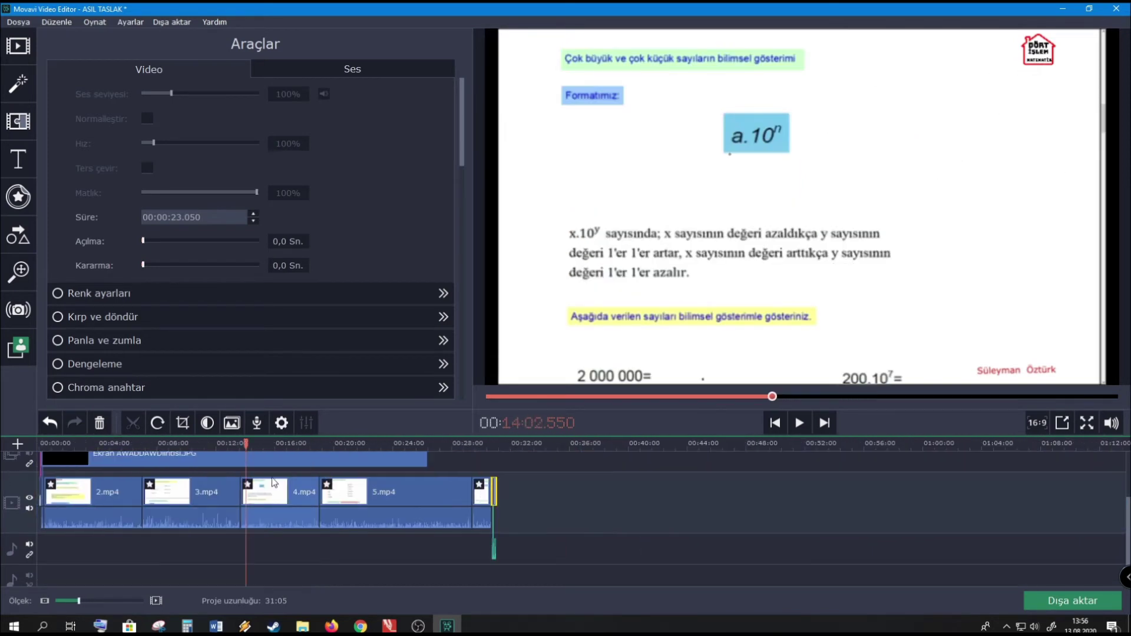
pyautogui.press('Home')
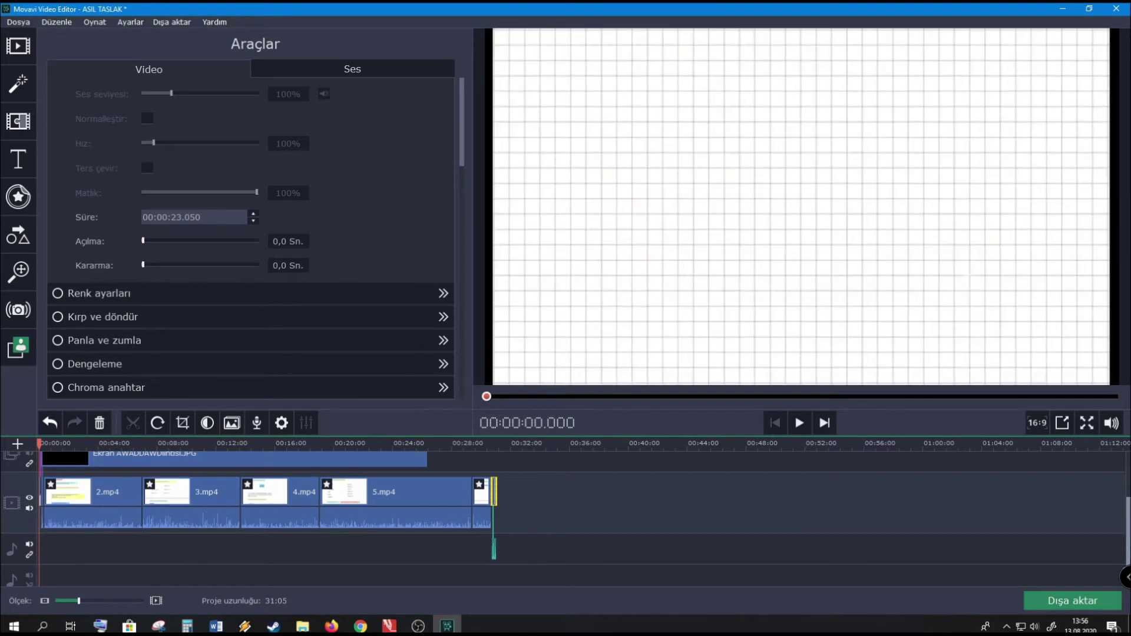
pyautogui.scroll(3, 208, 511)
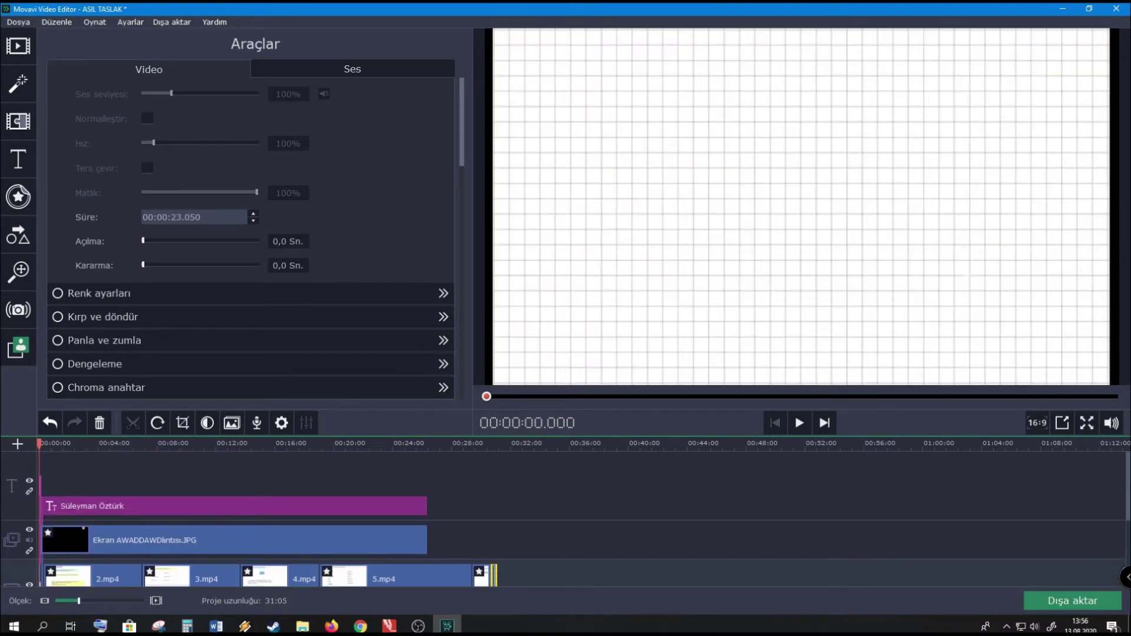
pyautogui.scroll(-3, 380, 507)
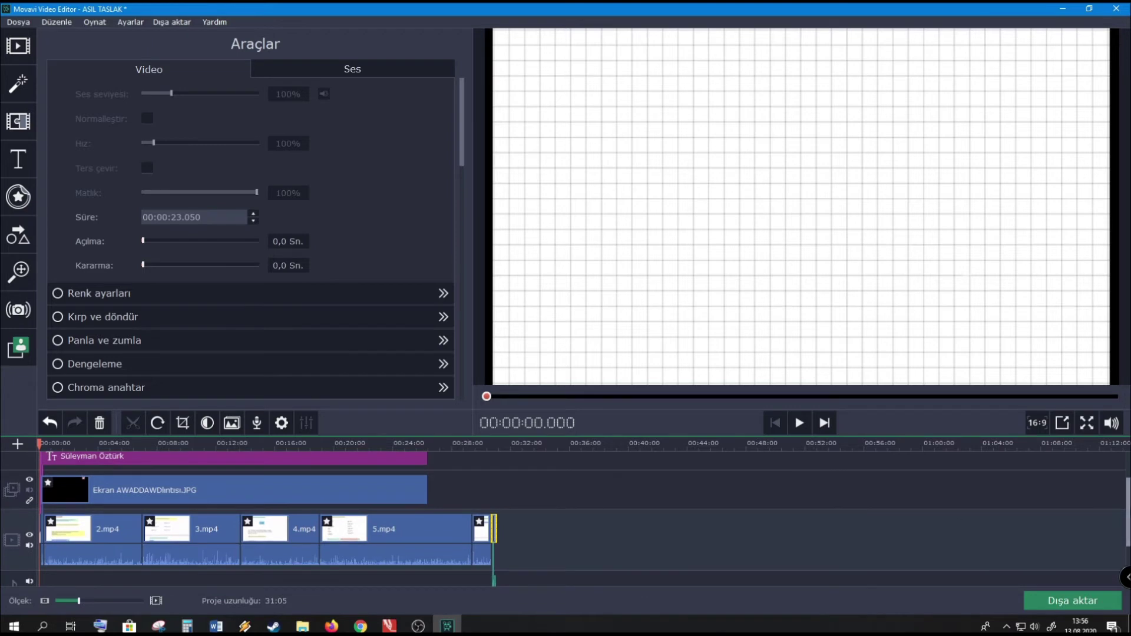
pyautogui.click(379, 502)
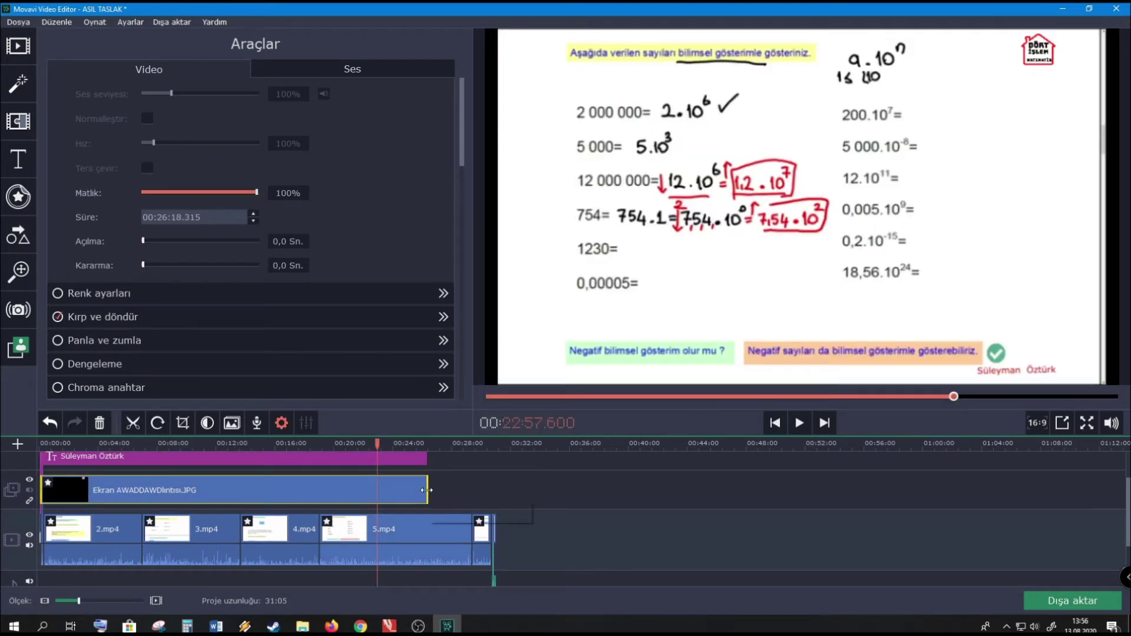
pyautogui.click(397, 493)
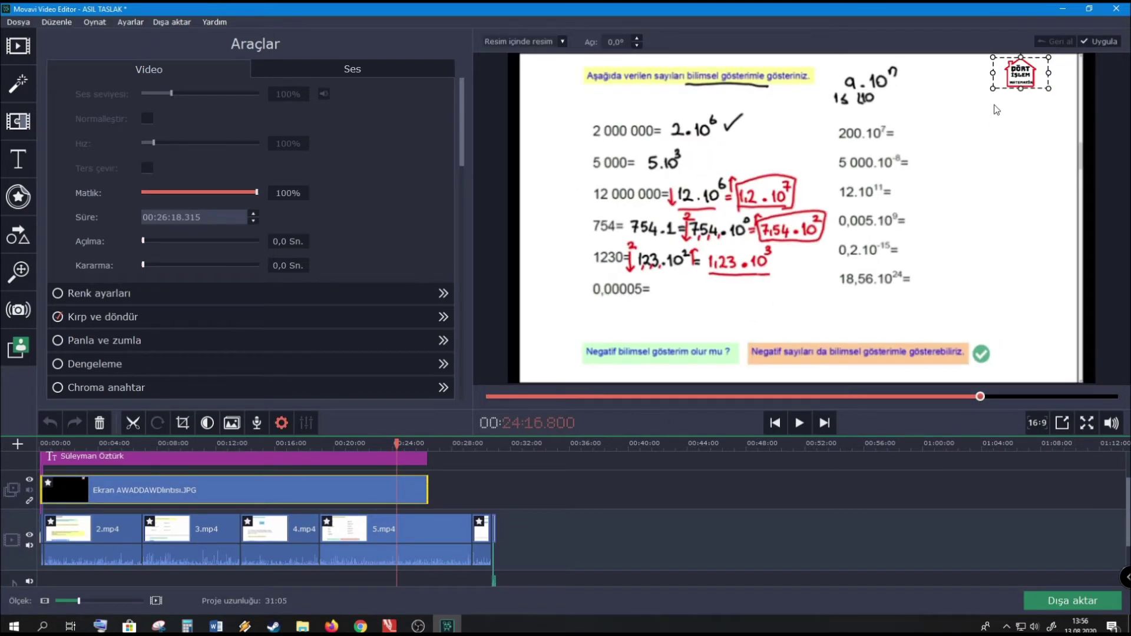
pyautogui.moveTo(1032, 80); pyautogui.dragTo(1057, 80)
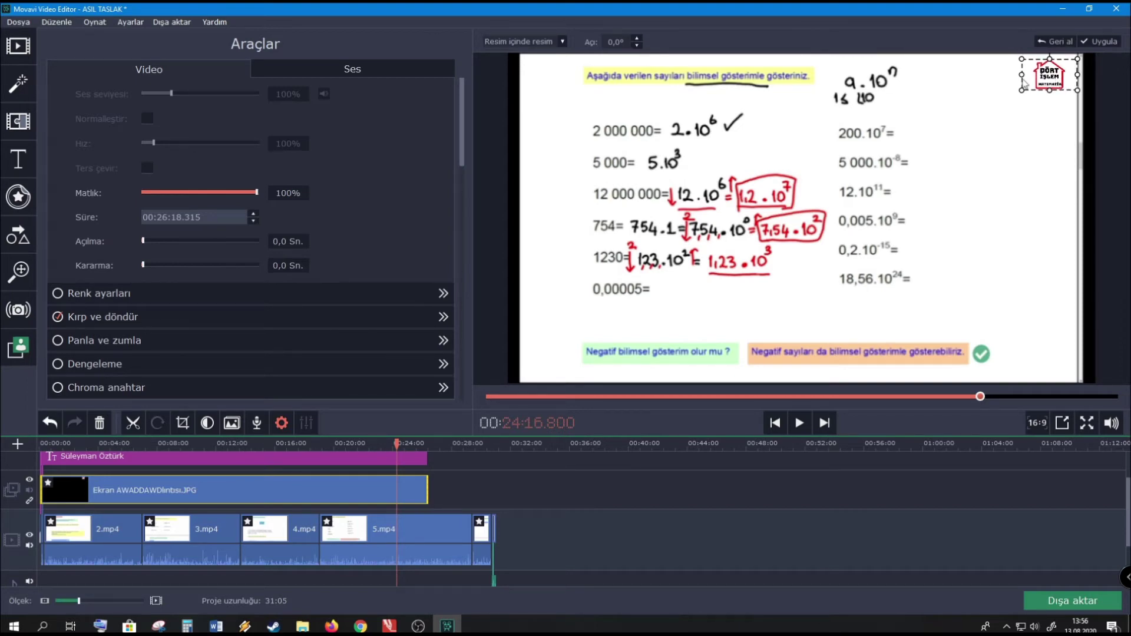
pyautogui.moveTo(423, 489); pyautogui.dragTo(493, 491)
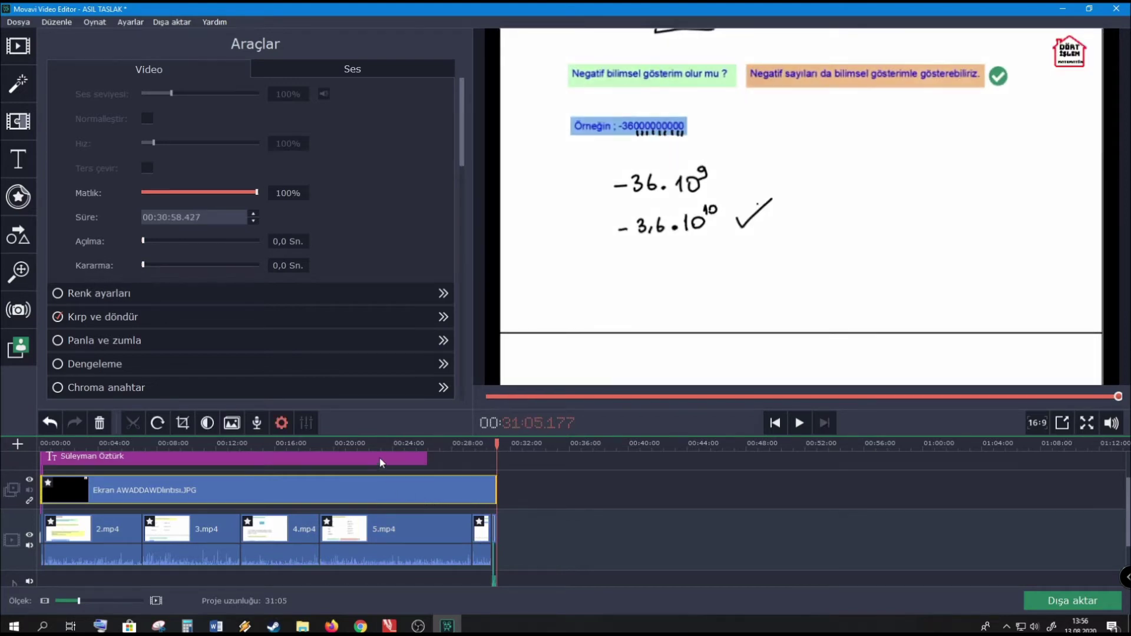
# - Shift the author-name title farther toward the frame's right edge and extend its title clip to the end of the project
pyautogui.click(432, 471)
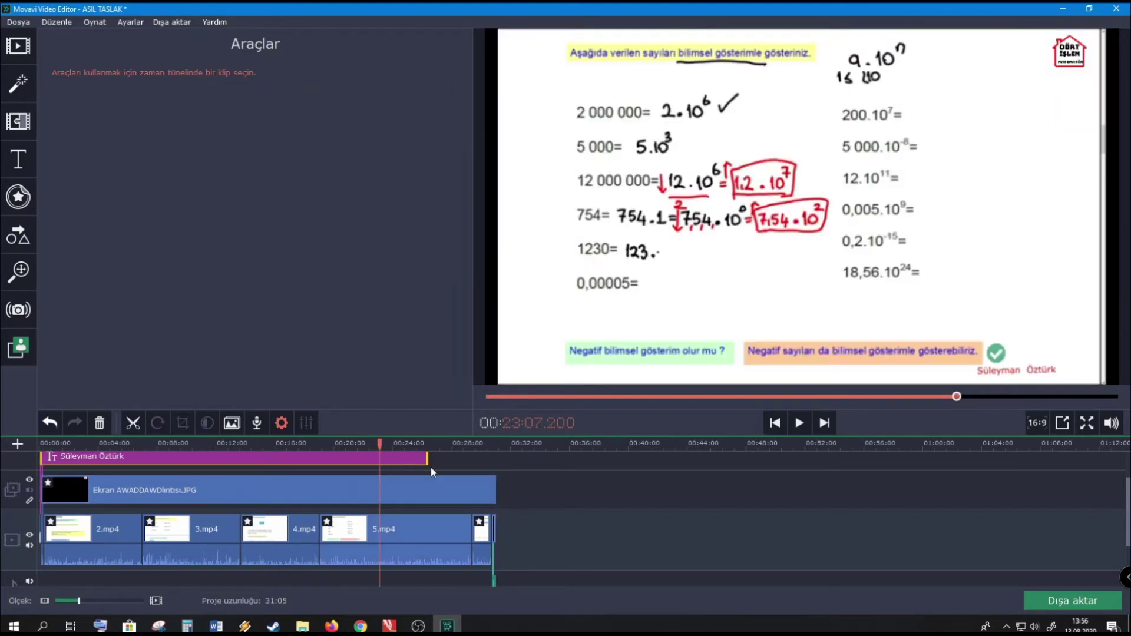
pyautogui.click(341, 458)
pyautogui.moveTo(1011, 371); pyautogui.dragTo(1038, 377)
pyautogui.moveTo(426, 462); pyautogui.dragTo(497, 464)
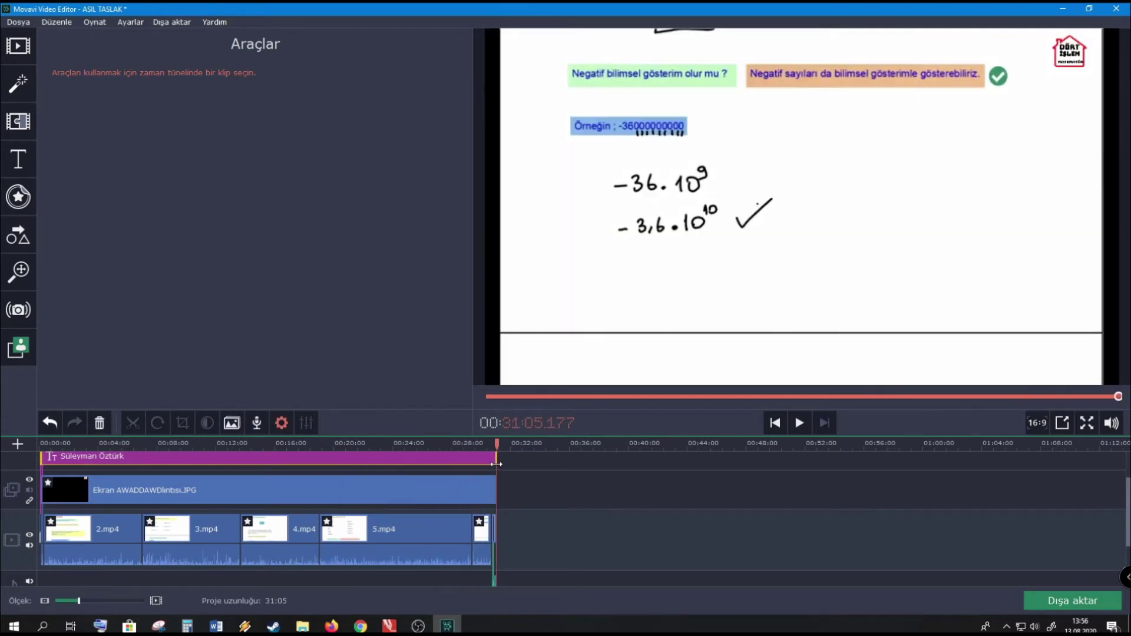
# - Scrub through the whole project from start to end to check that the logo and name overlays cover every clip
pyautogui.press('Home')
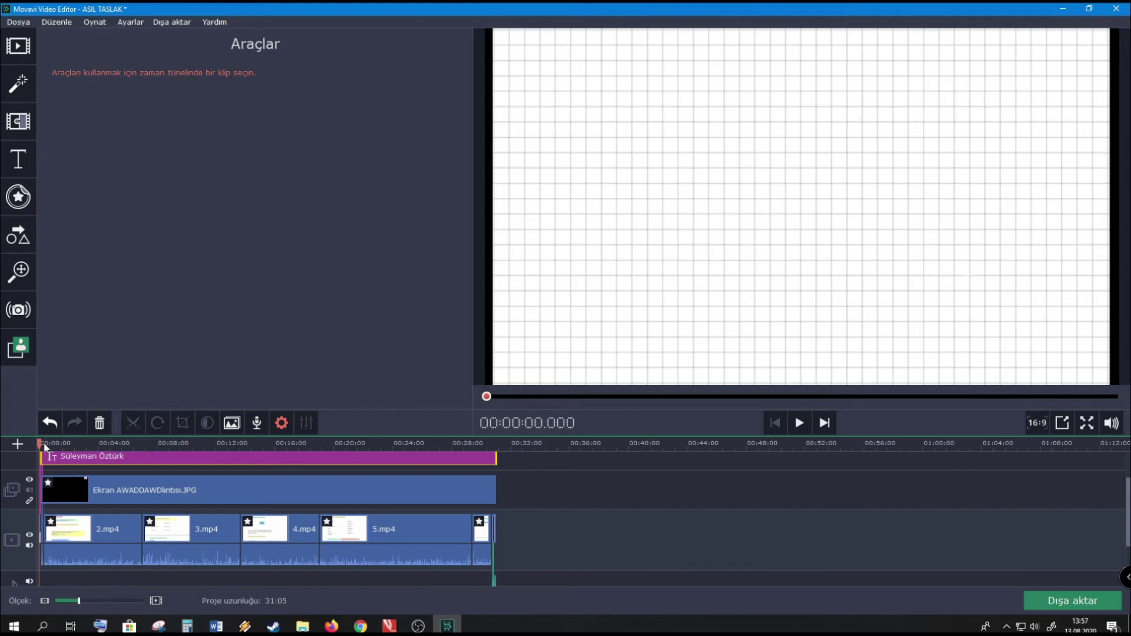
pyautogui.moveTo(42, 448); pyautogui.dragTo(499, 449)
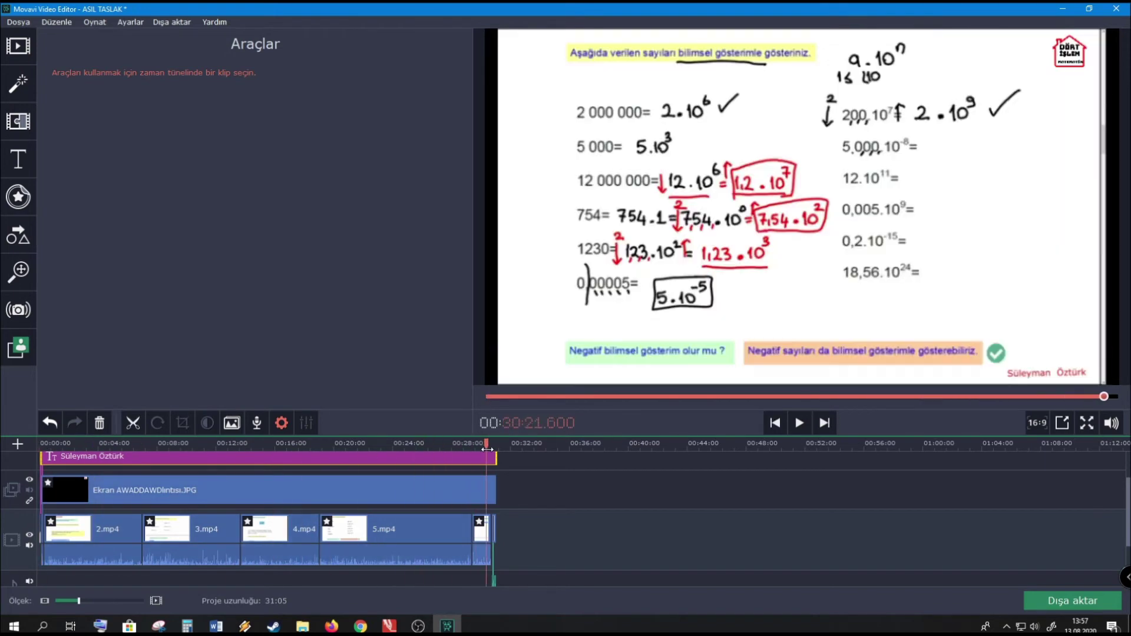
pyautogui.moveTo(509, 450)
pyautogui.mouseDown()
pyautogui.moveTo(487, 451)
pyautogui.moveTo(499, 452)
pyautogui.mouseUp()
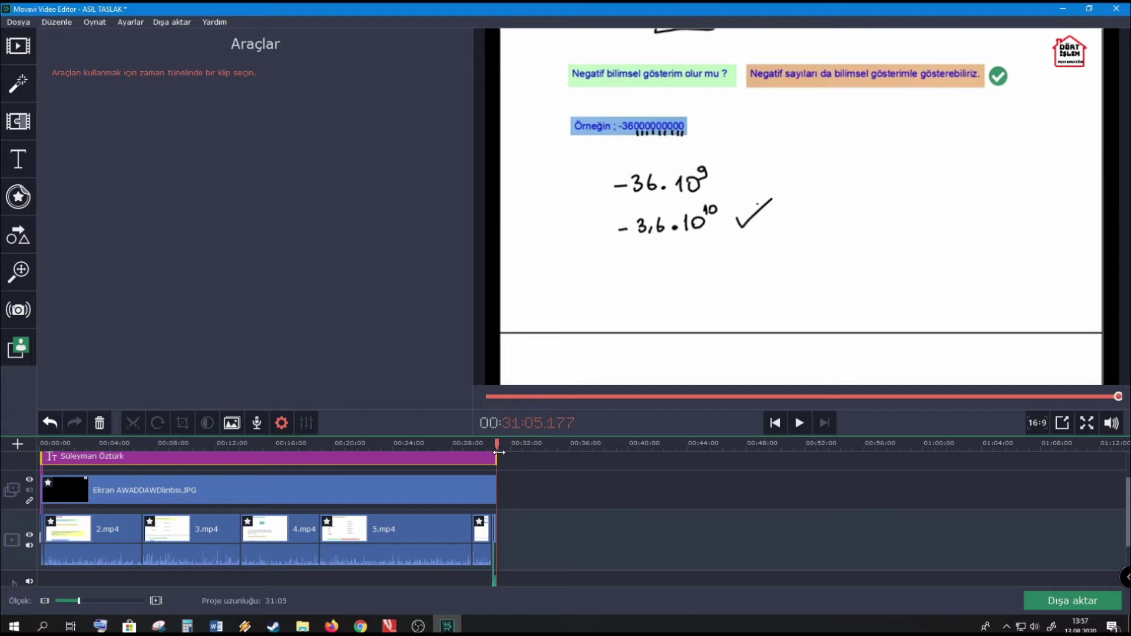
pyautogui.moveTo(499, 452); pyautogui.dragTo(26, 480)
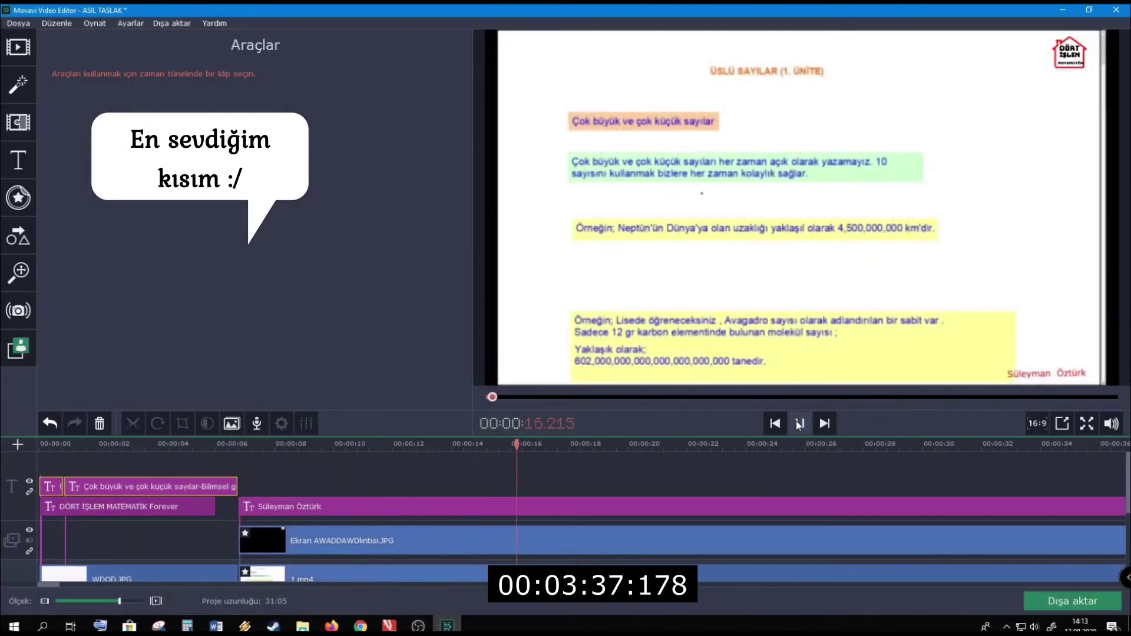
# - Play back the lesson from the intro through clips 1.mp4 to 6.mp4, following the playhead to look for parts that need cutting
pyautogui.scroll(-2, 460, 507)
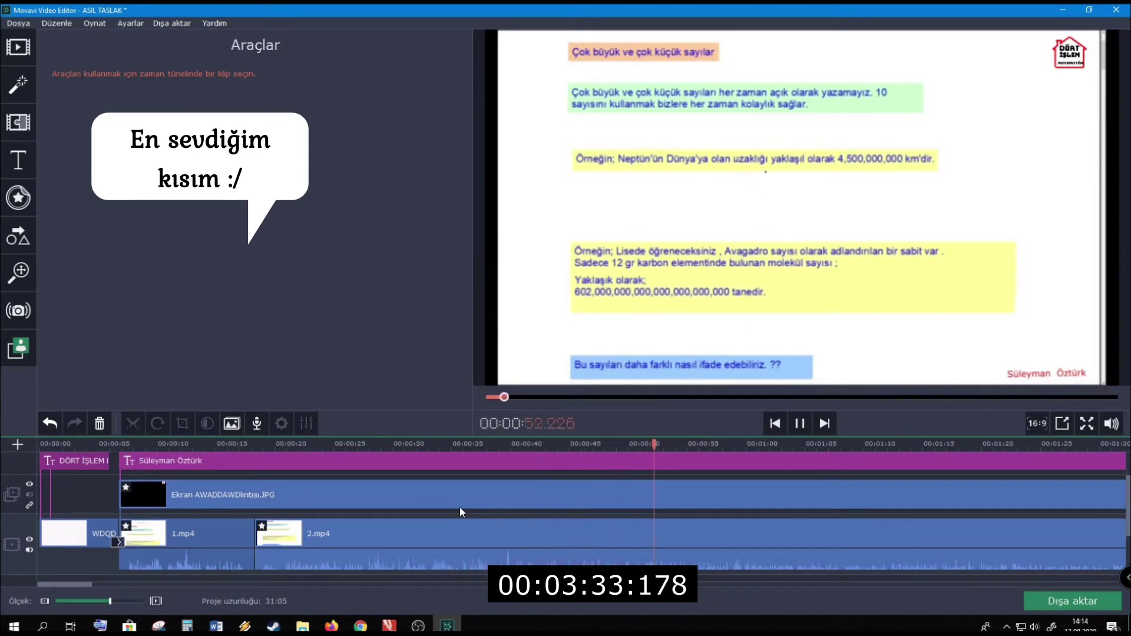
pyautogui.scroll(-2, 459, 507)
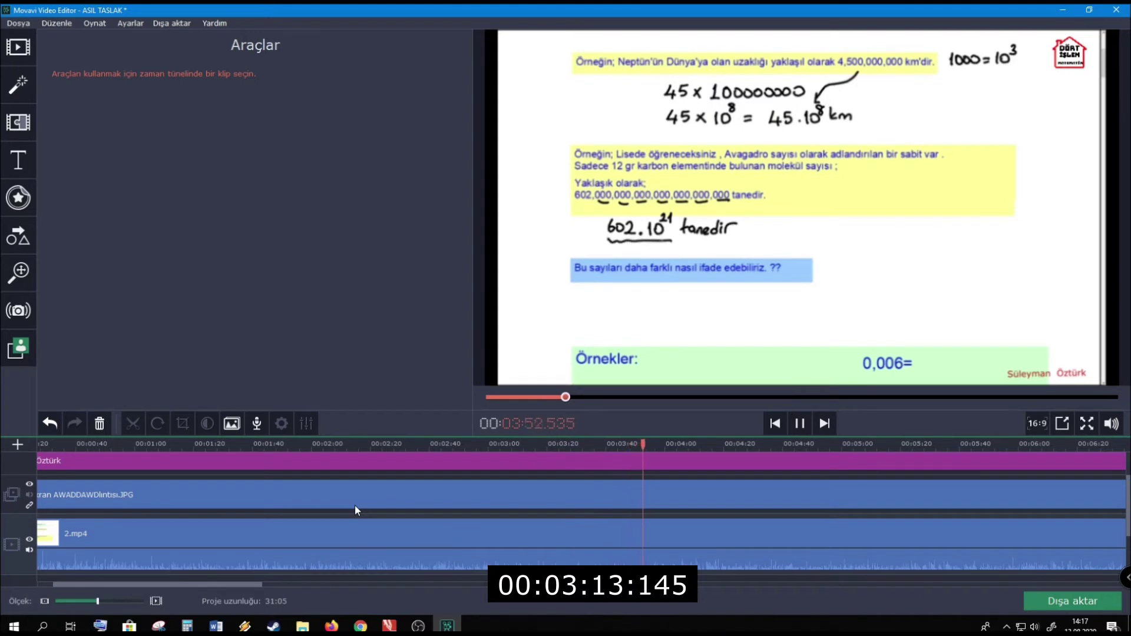
pyautogui.hscroll(5, 355, 506)
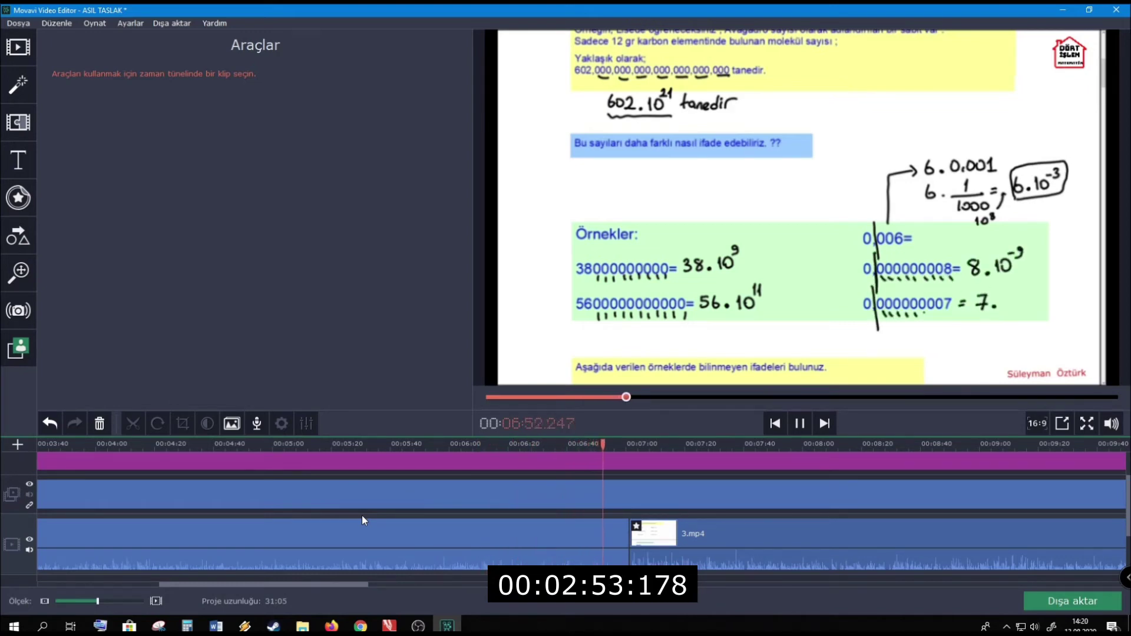
pyautogui.scroll(-5, 362, 515)
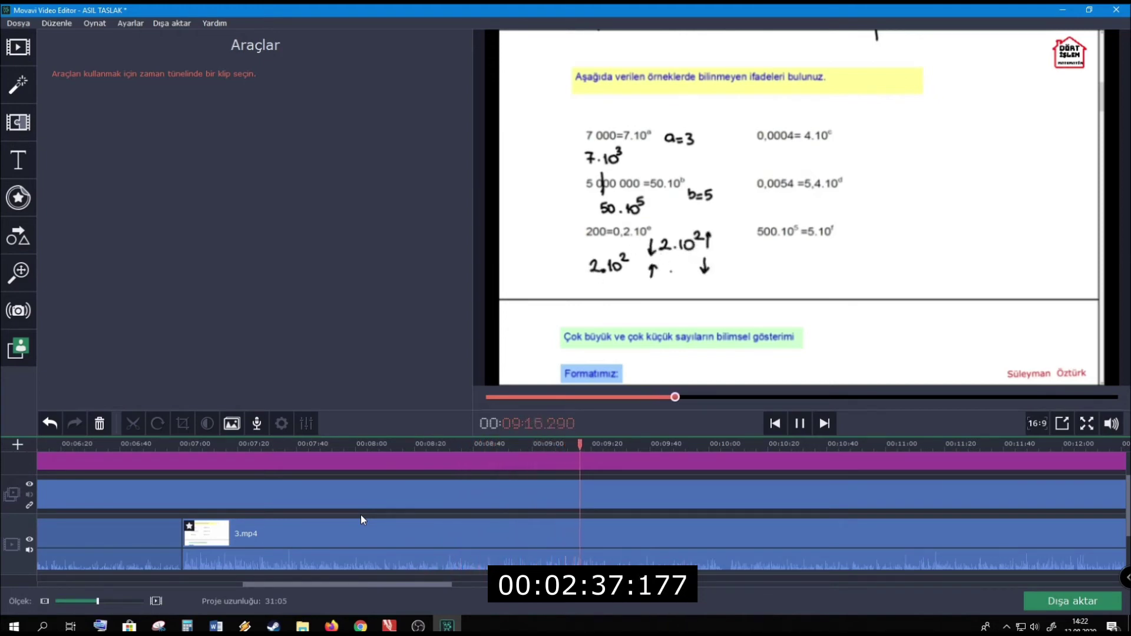
pyautogui.scroll(1, 361, 515)
pyautogui.scroll(-1, 507, 529)
pyautogui.hscroll(3, 506, 529)
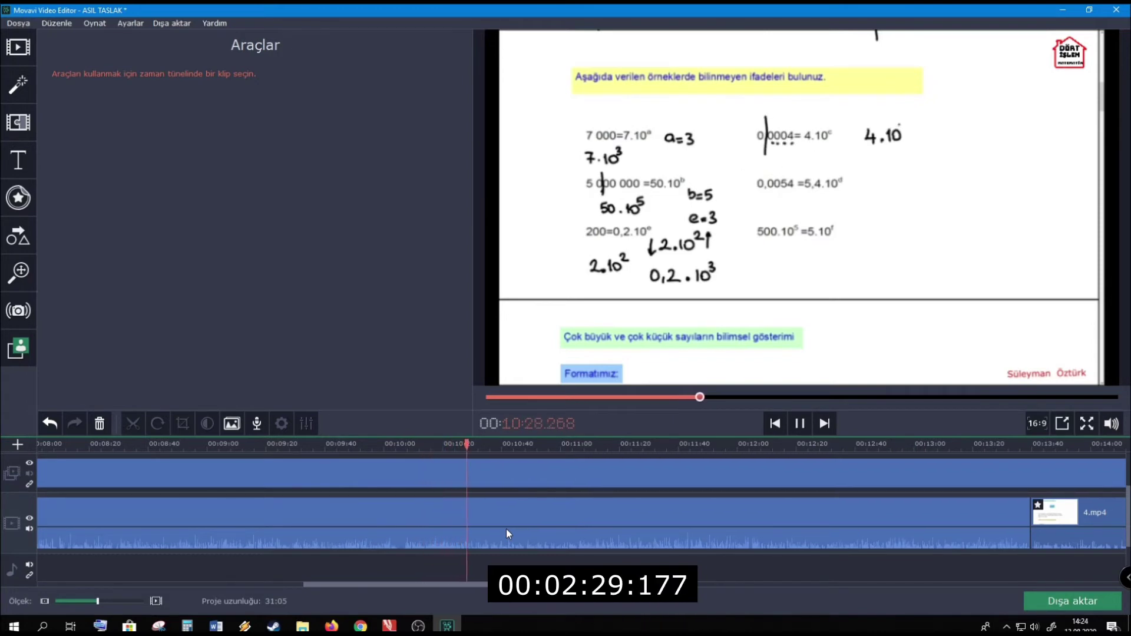
pyautogui.scroll(-5, 489, 504)
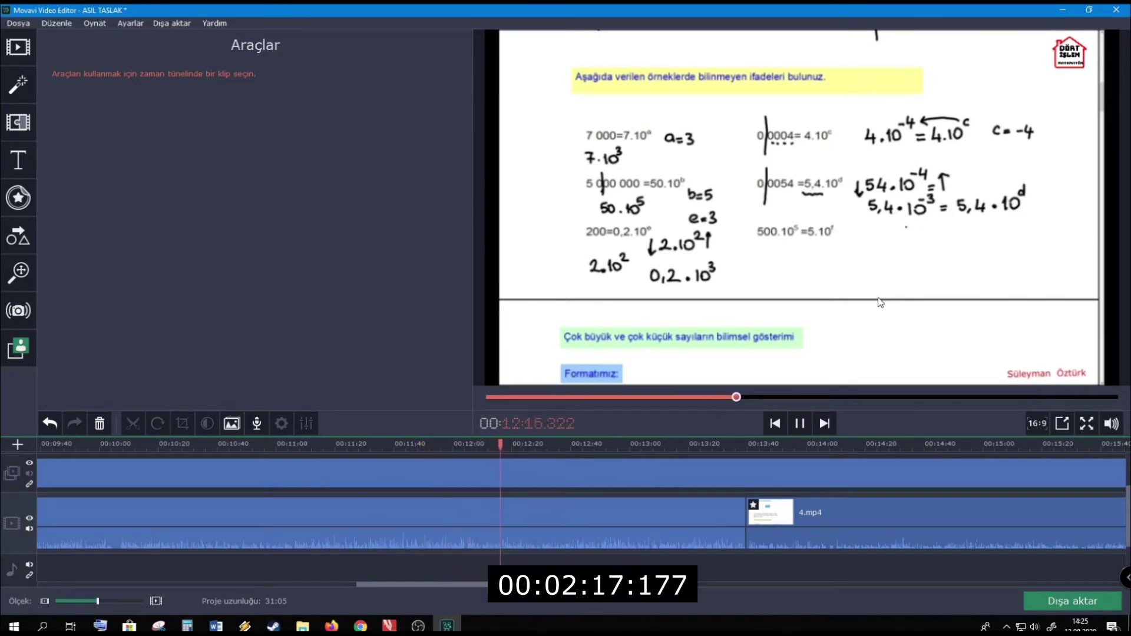
pyautogui.scroll(-5, 562, 512)
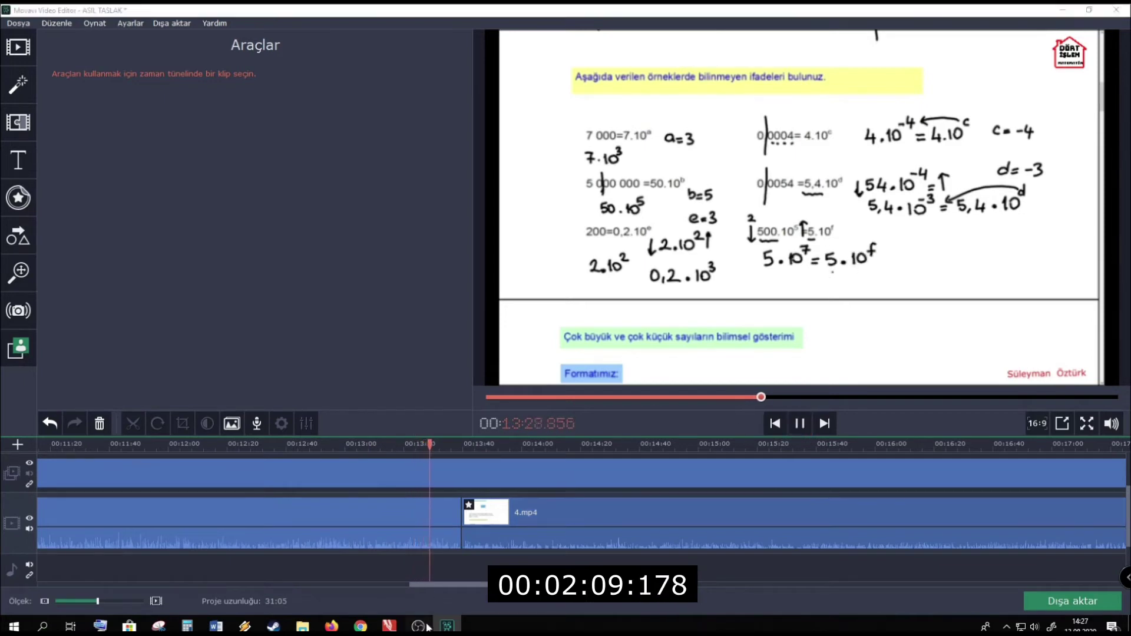
pyautogui.scroll(-3, 459, 491)
pyautogui.click(239, 509)
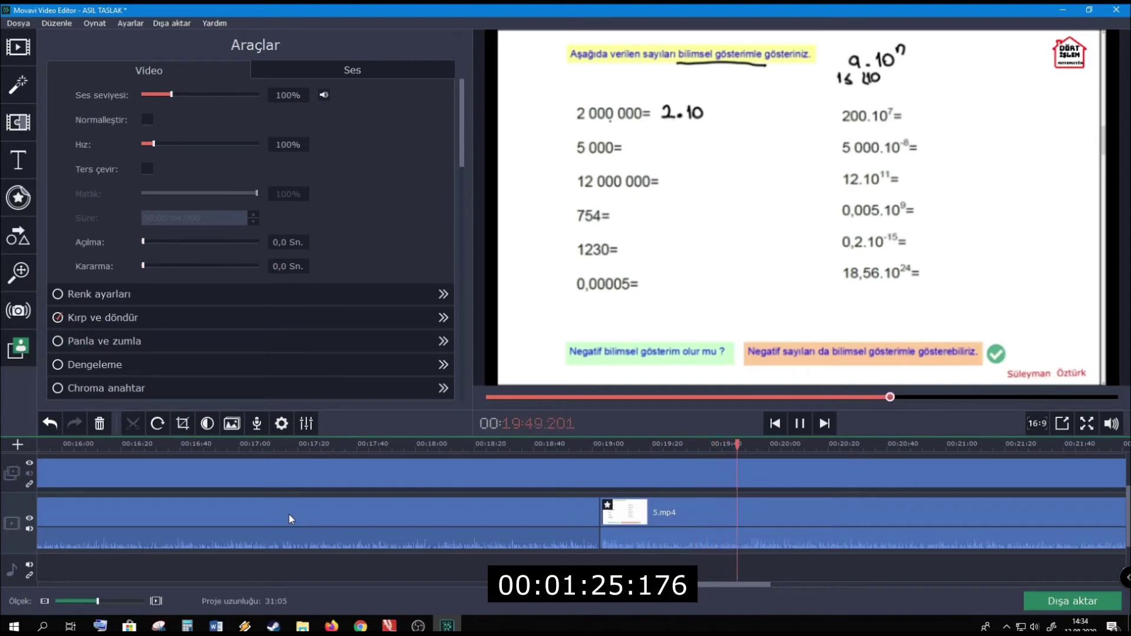
pyautogui.scroll(-3, 462, 504)
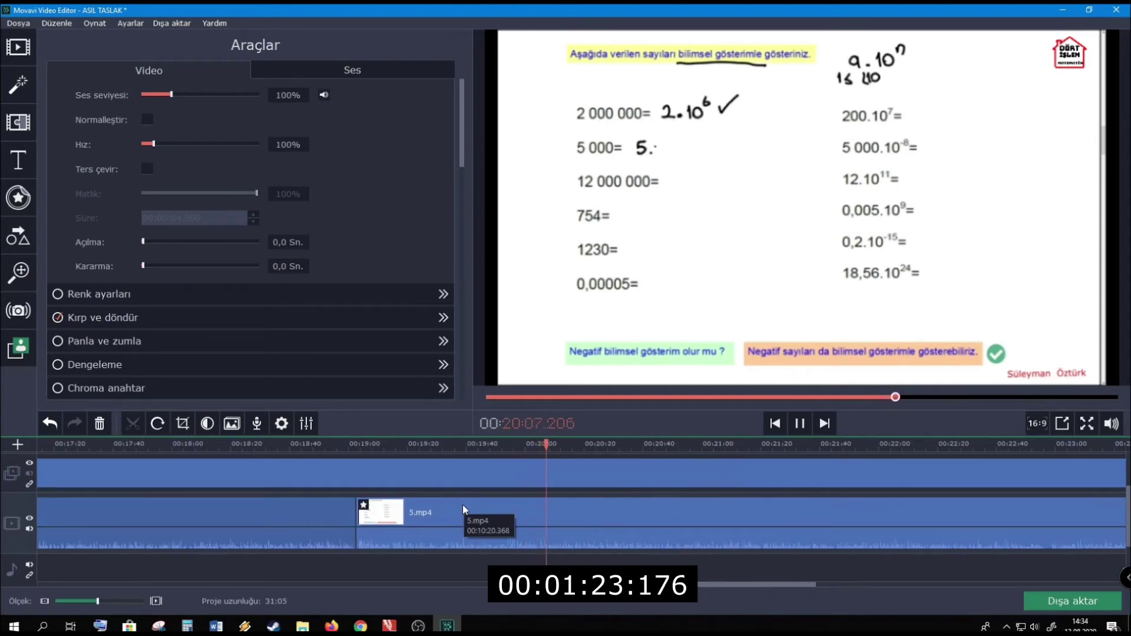
pyautogui.scroll(-3, 478, 505)
pyautogui.click(418, 626)
pyautogui.click(418, 626)
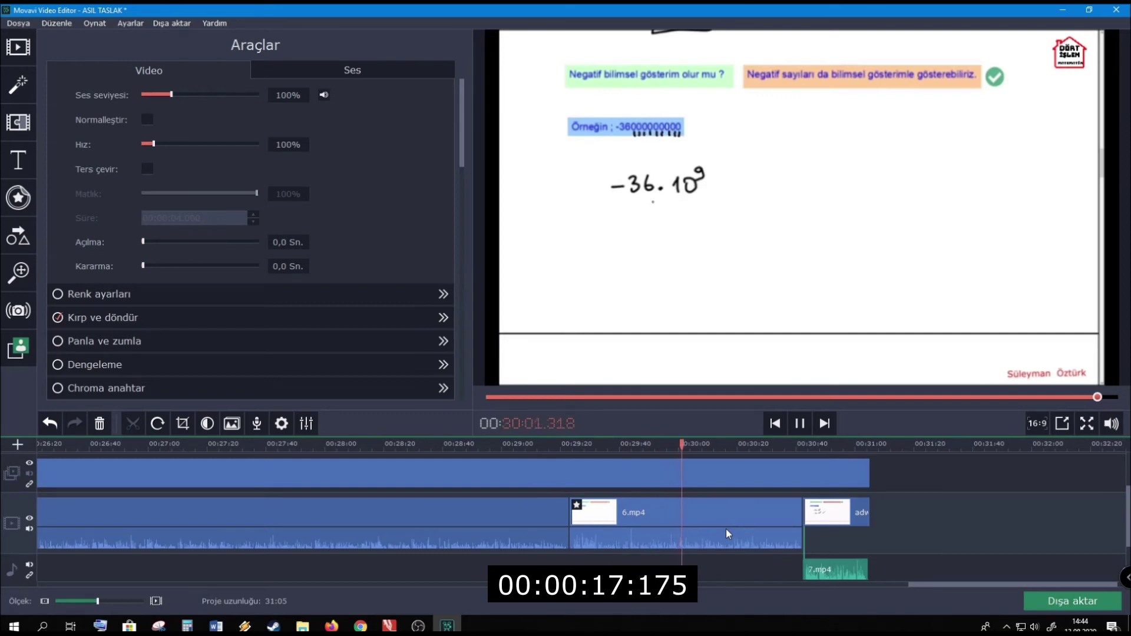
# - Split out the section of 6.mp4 from about 00:29:55 to 00:29:58 and delete it
pyautogui.scroll(2, 726, 529)
pyautogui.click(726, 529)
pyautogui.click(800, 424)
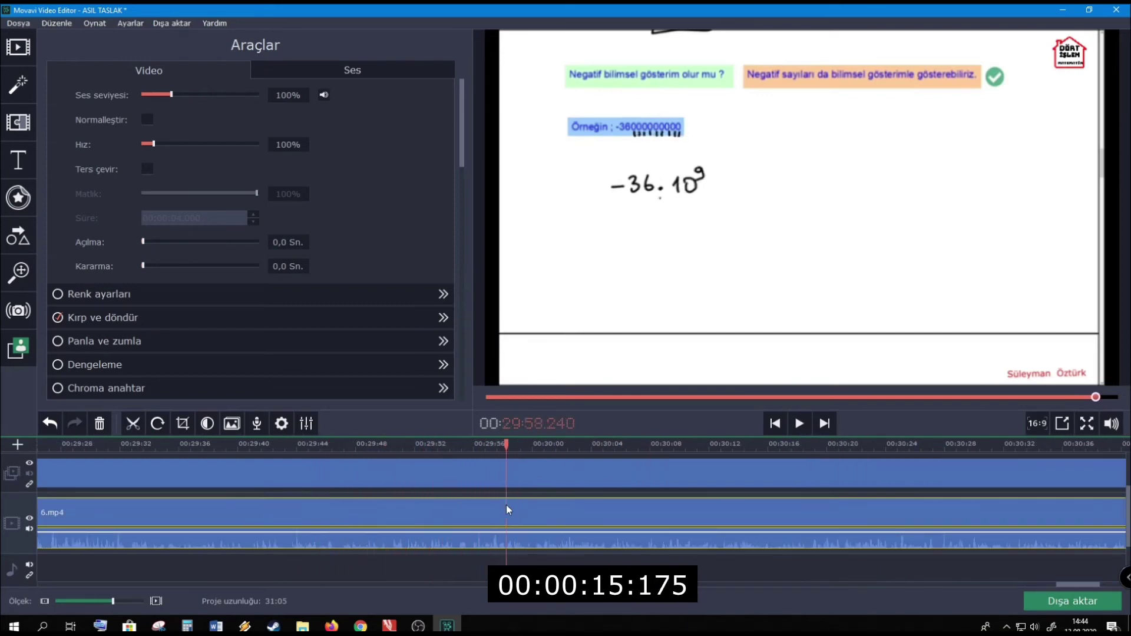
pyautogui.hotkey('ctrl', 'v')
pyautogui.click(800, 424)
pyautogui.click(800, 423)
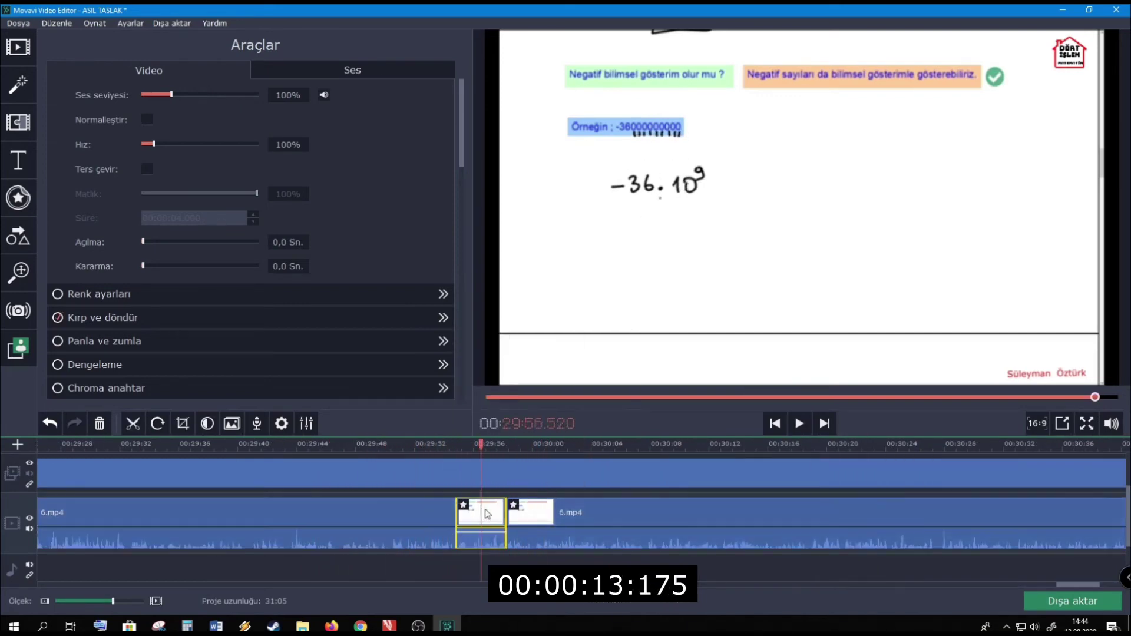
pyautogui.hotkey('ctrl', 'z')
pyautogui.click(799, 423)
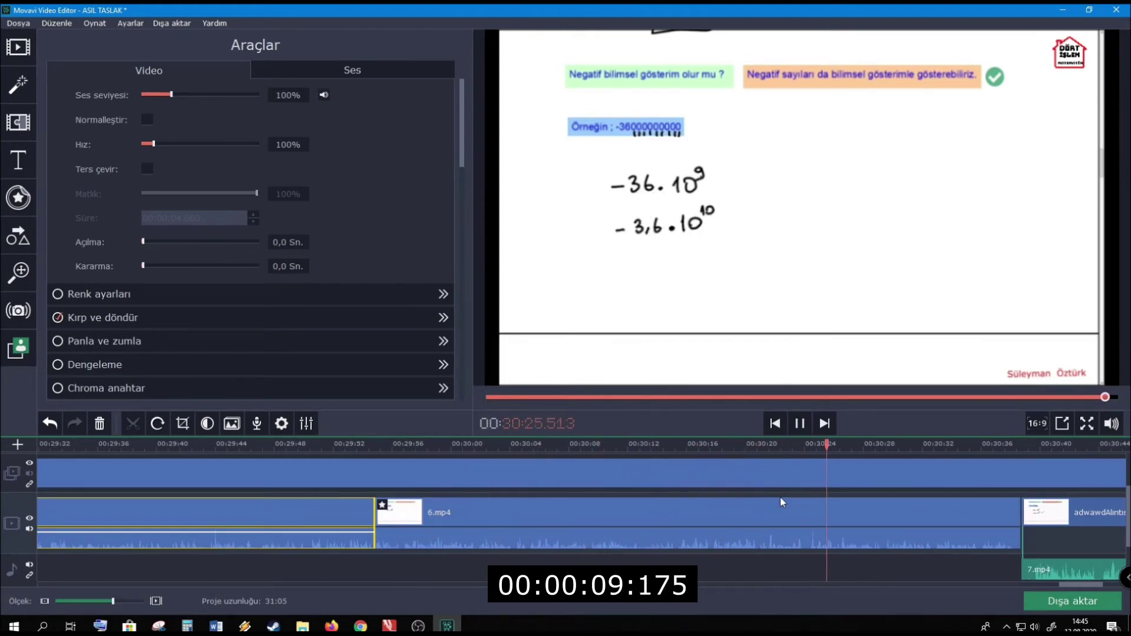
# - Cut out further short sections near the end of 6.mp4, just before the adwawdAlıntısı.JPG still
pyautogui.moveTo(898, 513); pyautogui.dragTo(860, 512)
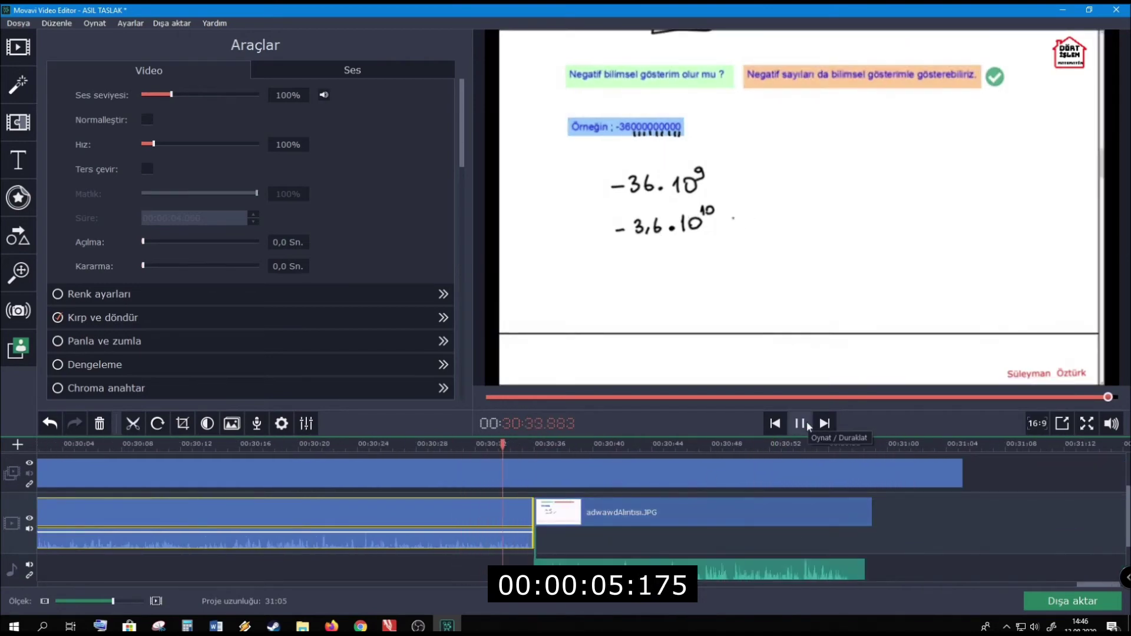
pyautogui.click(800, 424)
pyautogui.click(800, 423)
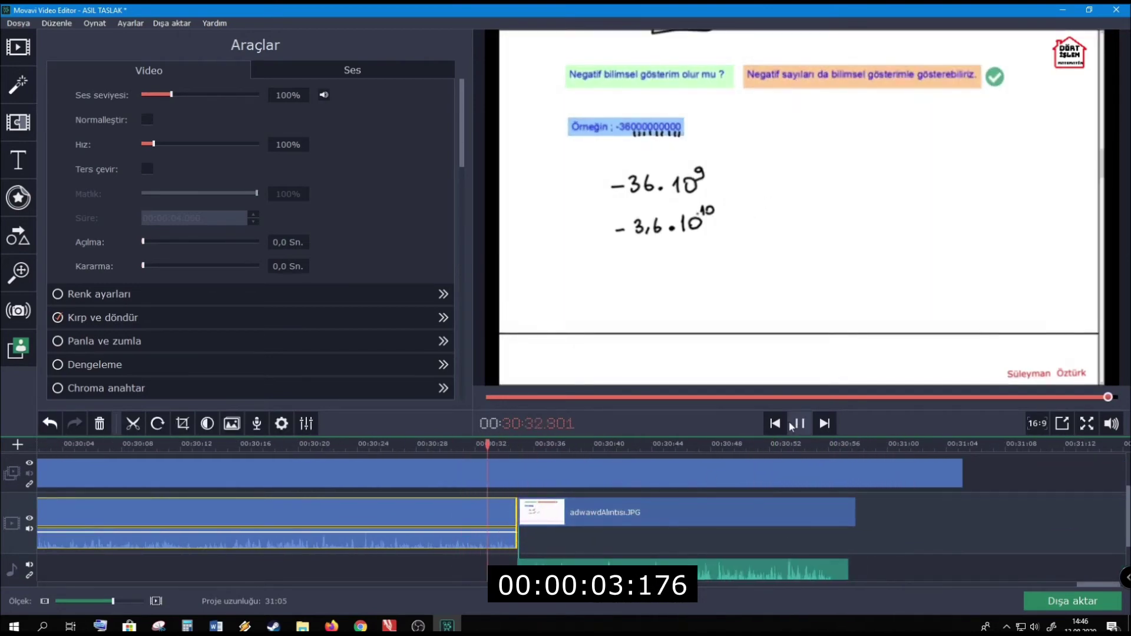
pyautogui.click(840, 511)
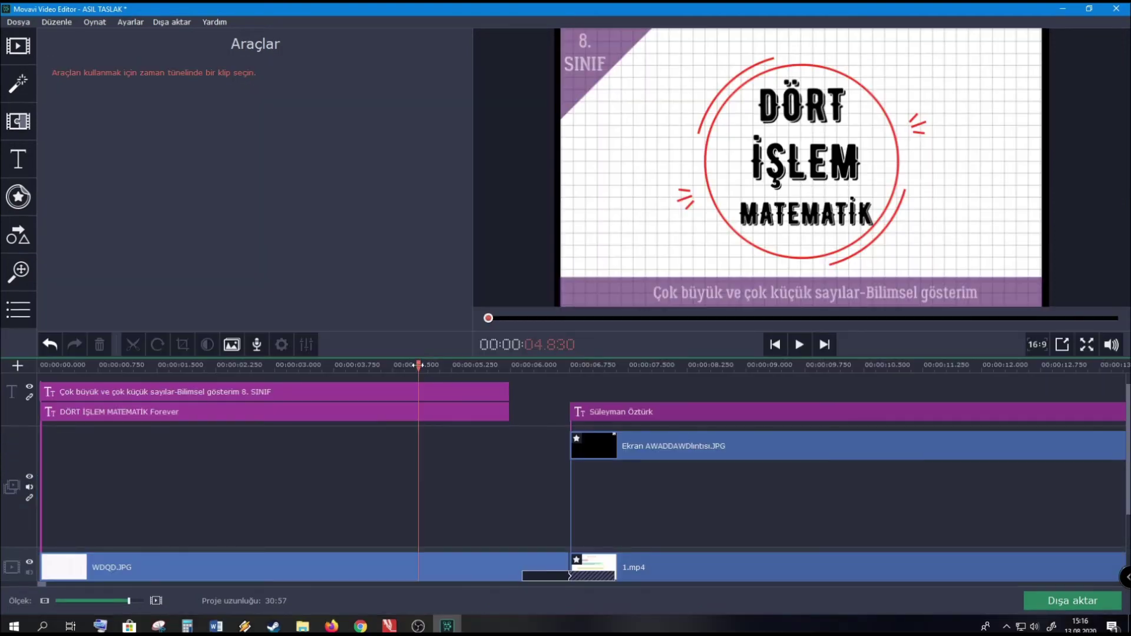
# - Play the project from the beginning to review the intro titles and the transition from WDQD.JPG into 1.mp4
pyautogui.moveTo(416, 364); pyautogui.dragTo(40, 364)
pyautogui.click(799, 345)
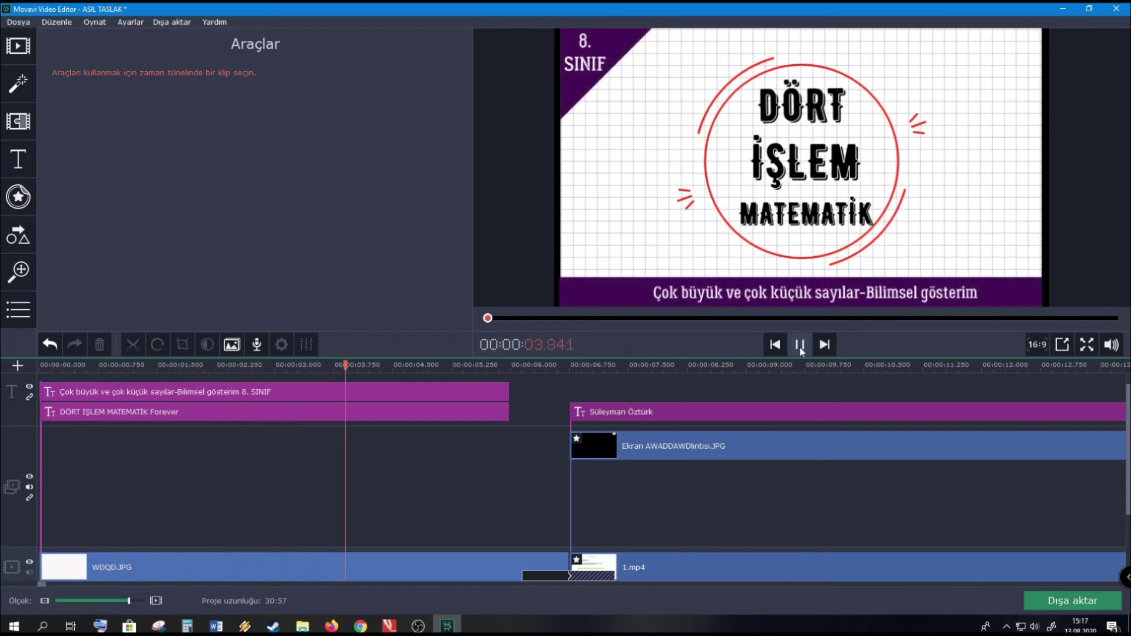
pyautogui.click(800, 346)
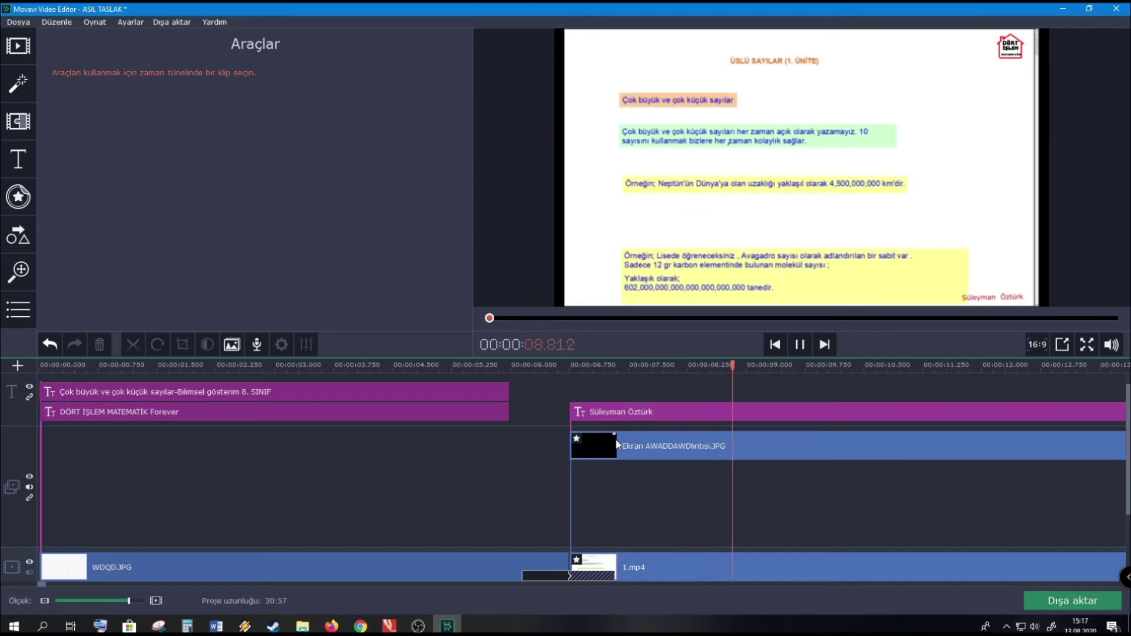
pyautogui.scroll(-5, 619, 442)
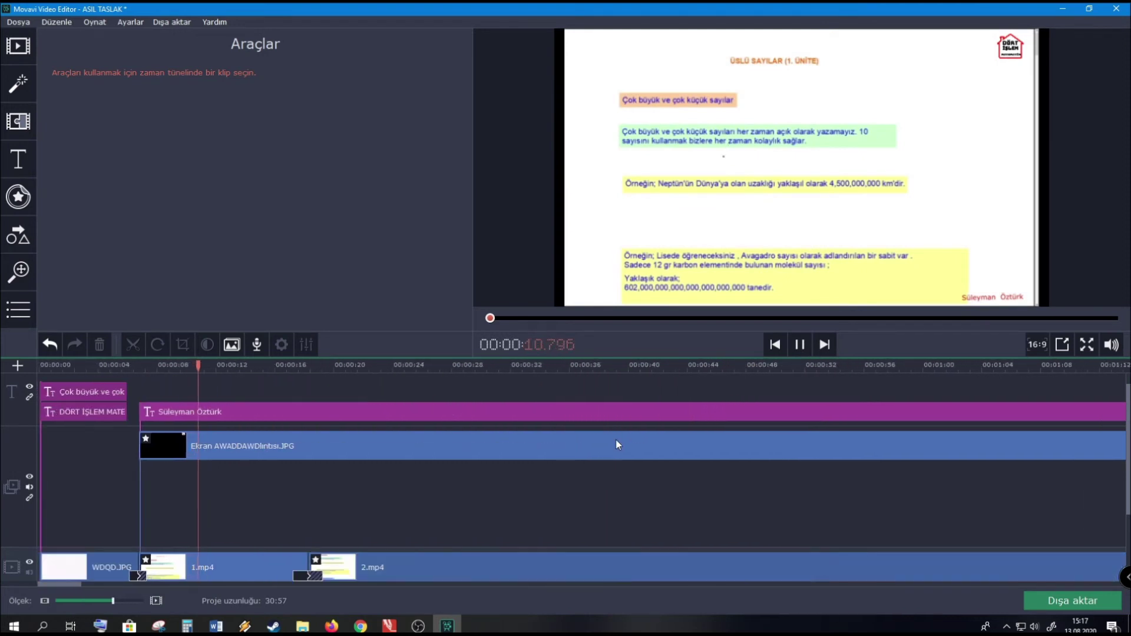
pyautogui.scroll(-2, 616, 441)
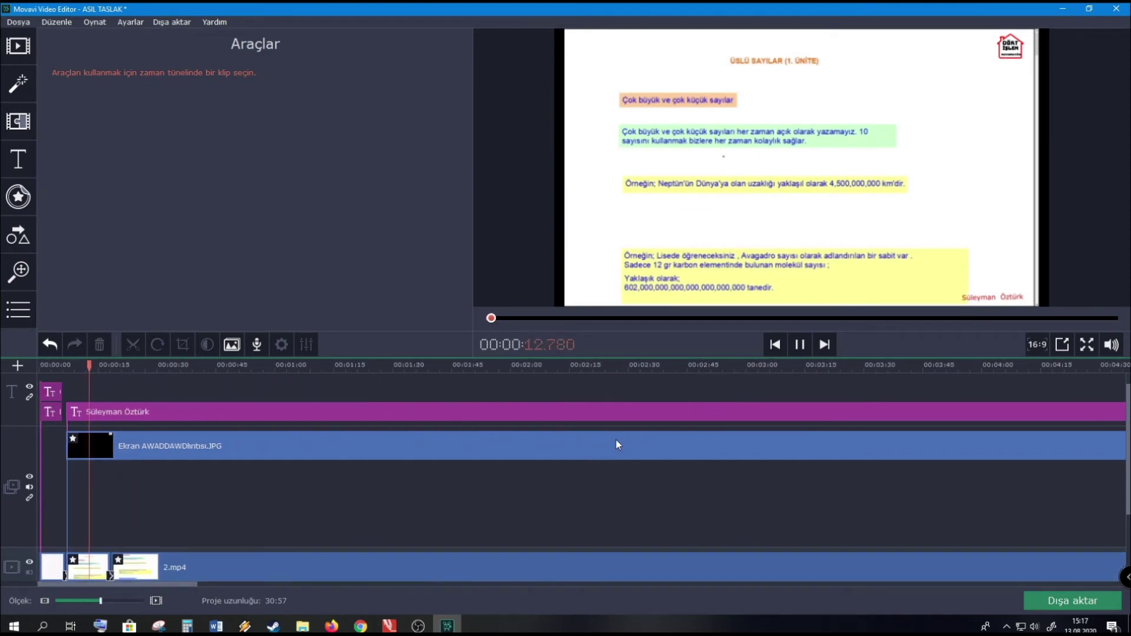
# - Export the project as an MP4 named BİLİMSEL GÖSTERİM to D:\SON VİDEO in high quality, 1920x1080 with H.264, and open the output folder
pyautogui.click(796, 348)
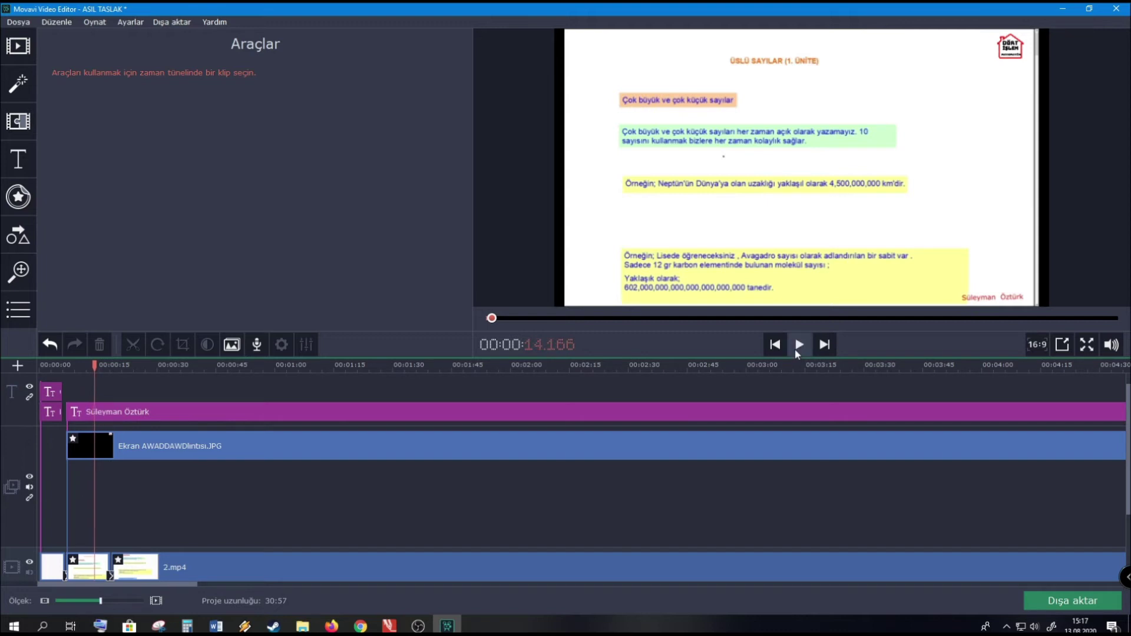
pyautogui.click(169, 23)
pyautogui.click(190, 35)
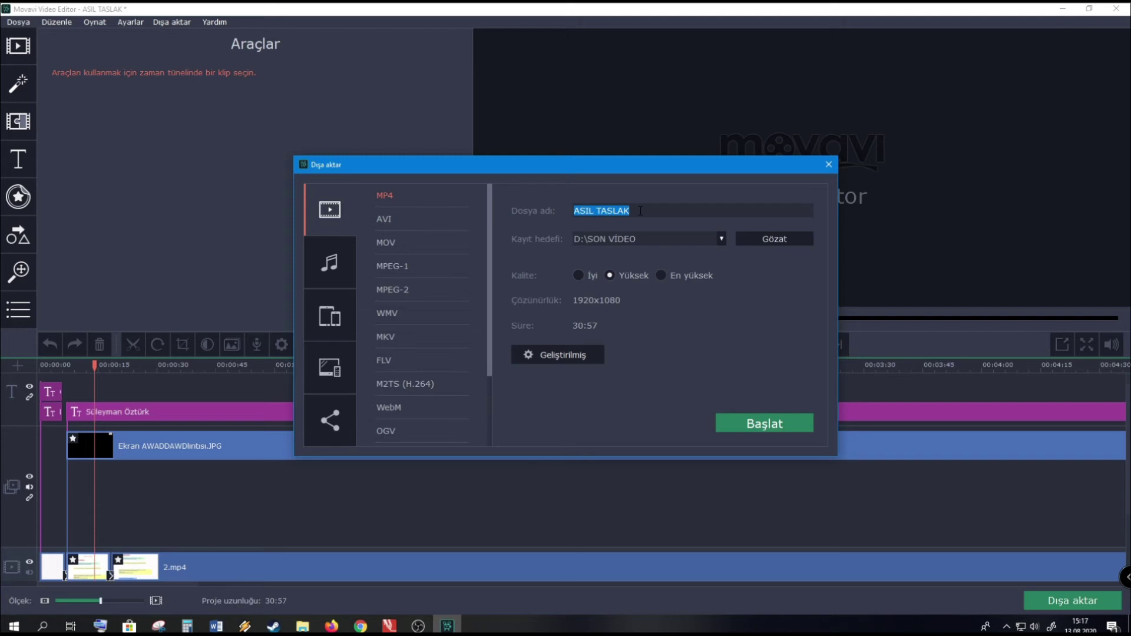
pyautogui.write('Ç')
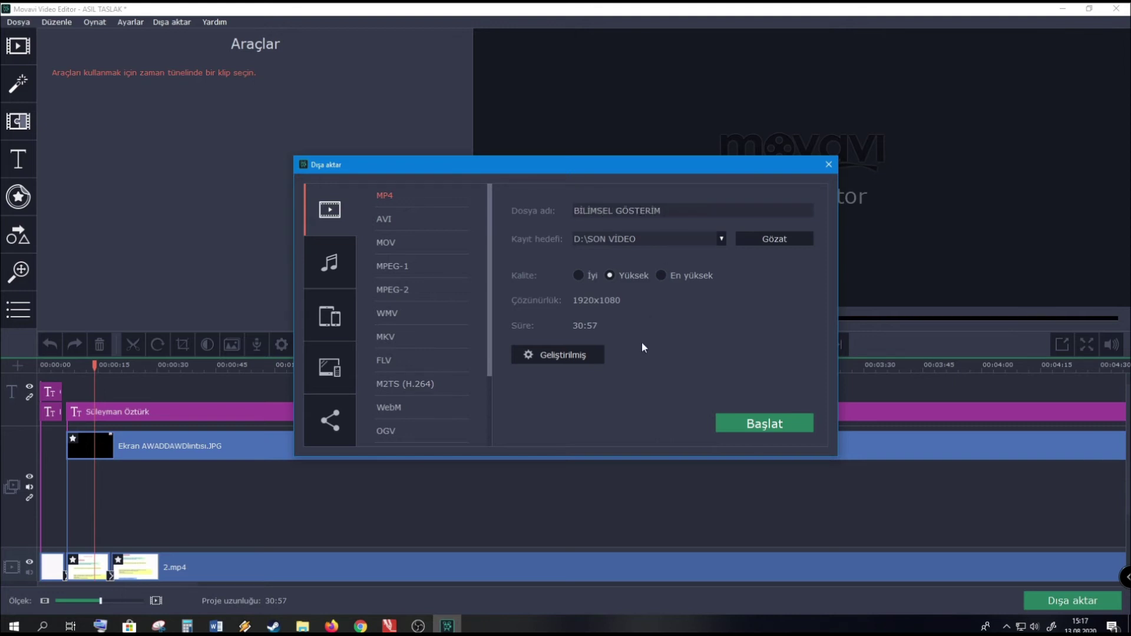
pyautogui.click(544, 353)
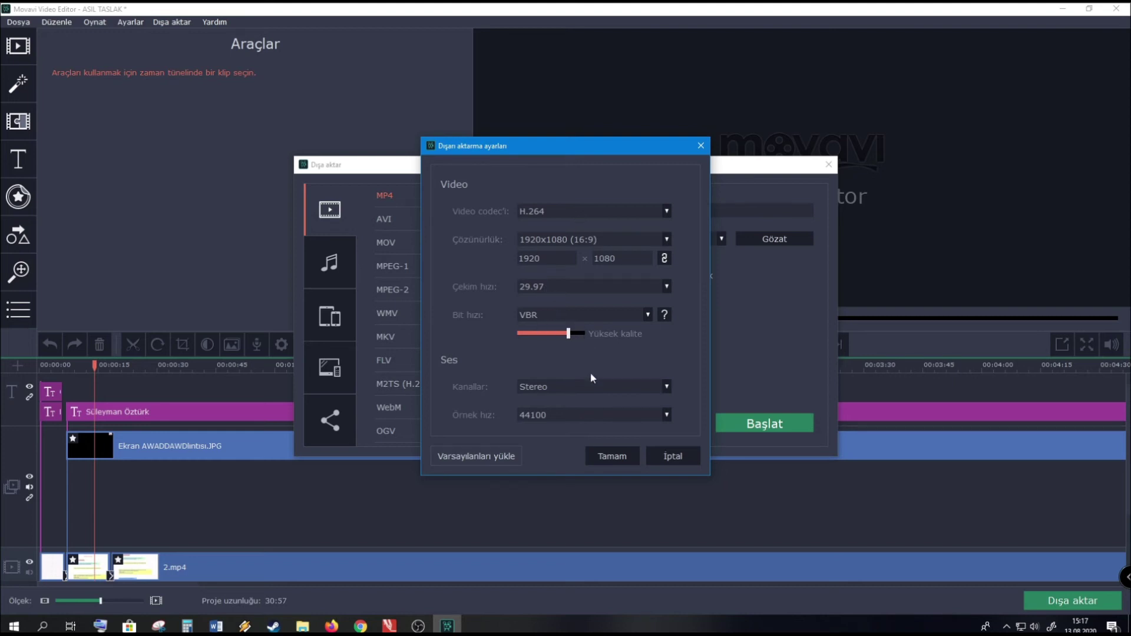
pyautogui.click(628, 455)
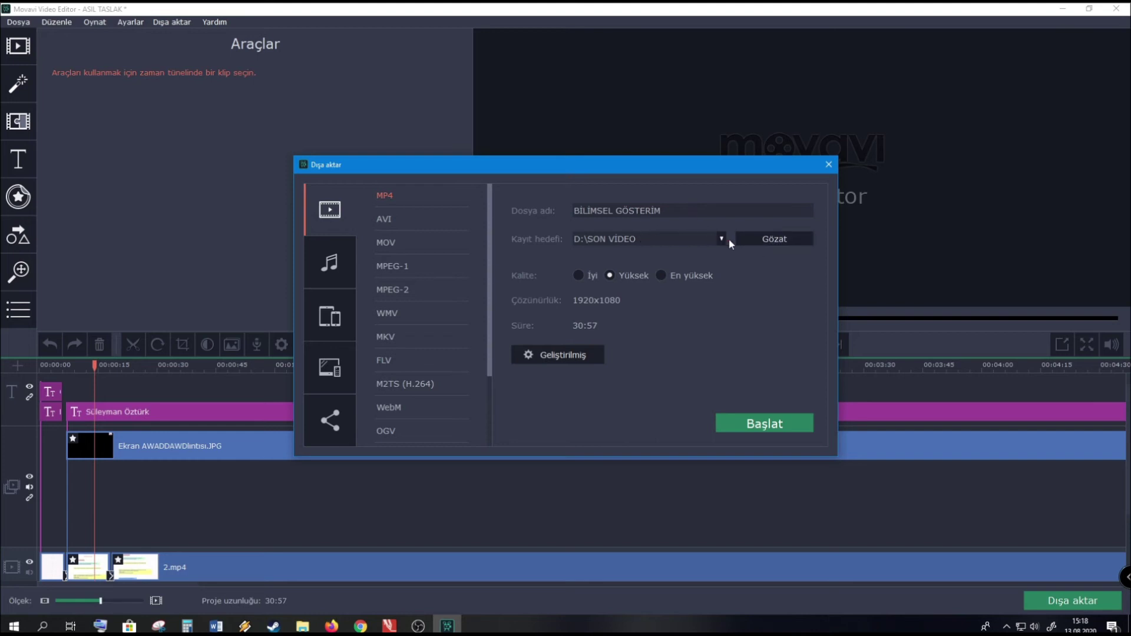
pyautogui.click(741, 419)
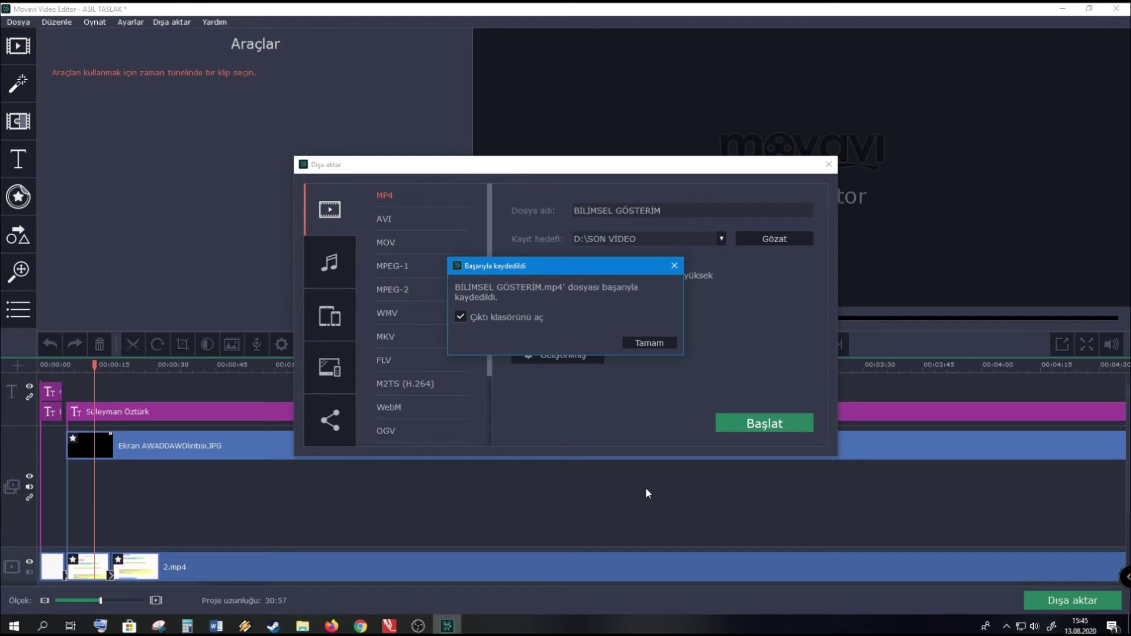
pyautogui.click(648, 342)
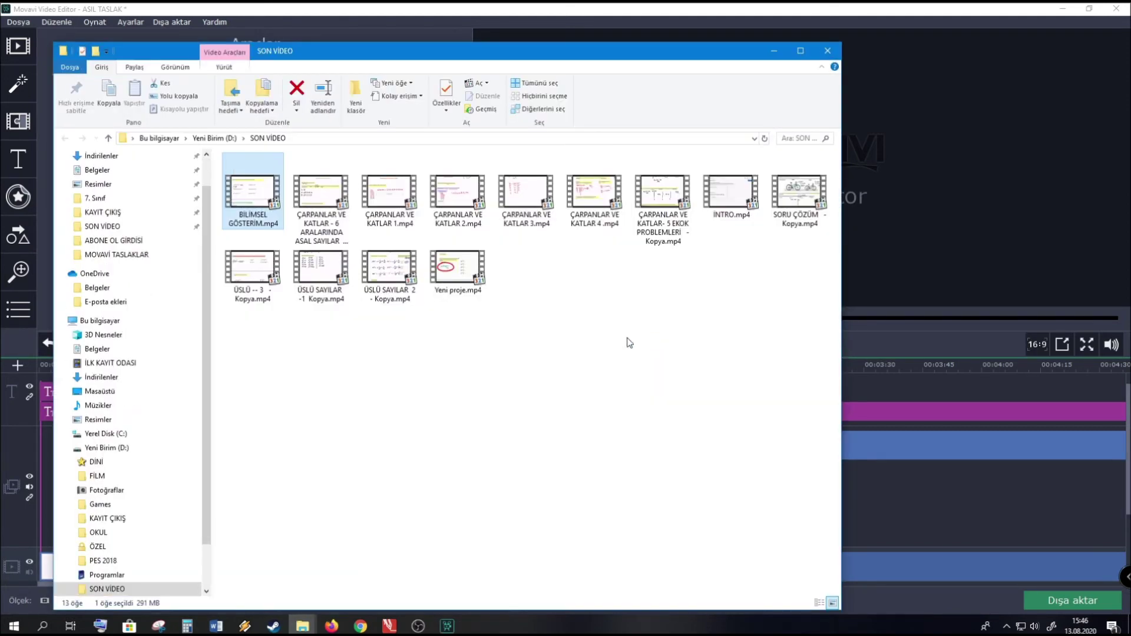
# - Play the exported BİLİMSEL GÖSTERİM.mp4 and skip through it from the intro to the end to check the lesson and overlays
pyautogui.doubleClick(255, 190)
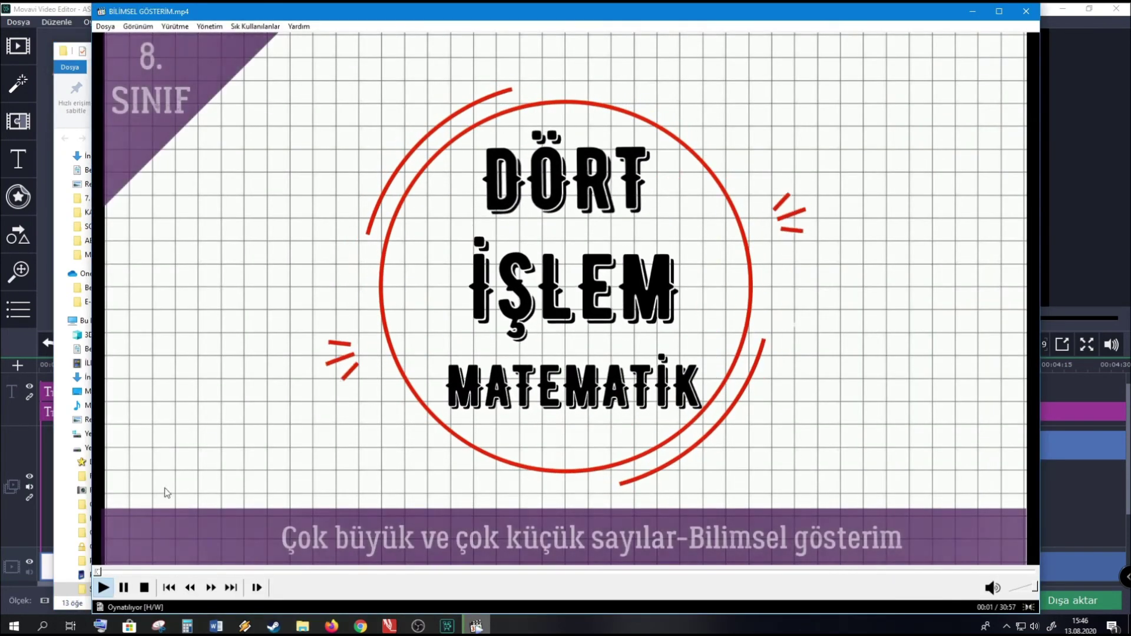
pyautogui.click(143, 572)
pyautogui.click(154, 572)
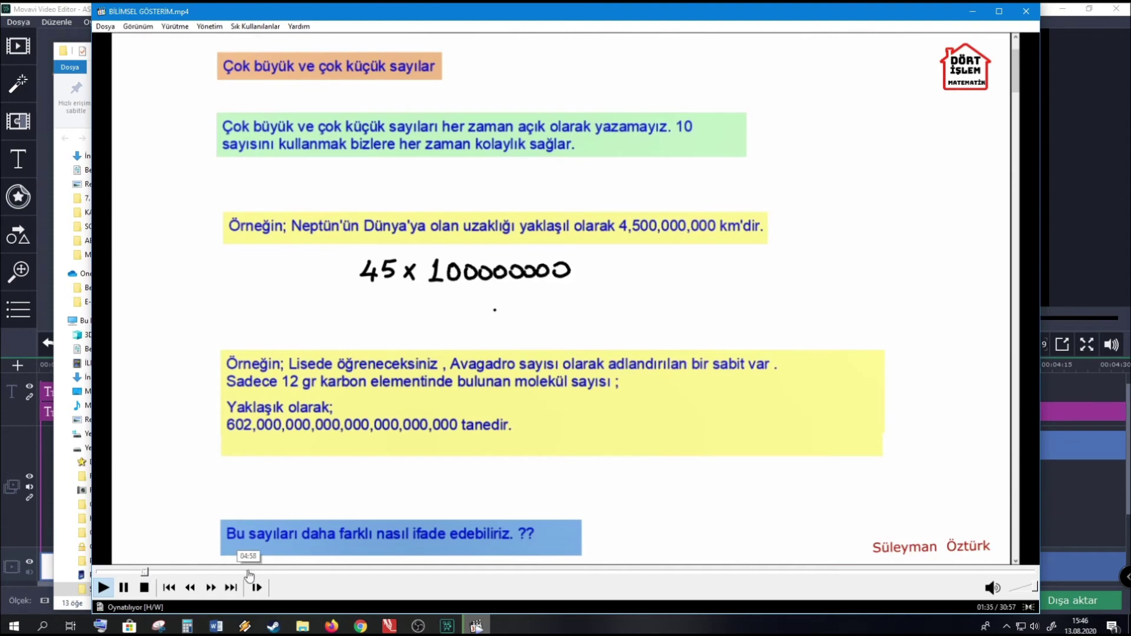
pyautogui.click(248, 572)
pyautogui.click(348, 572)
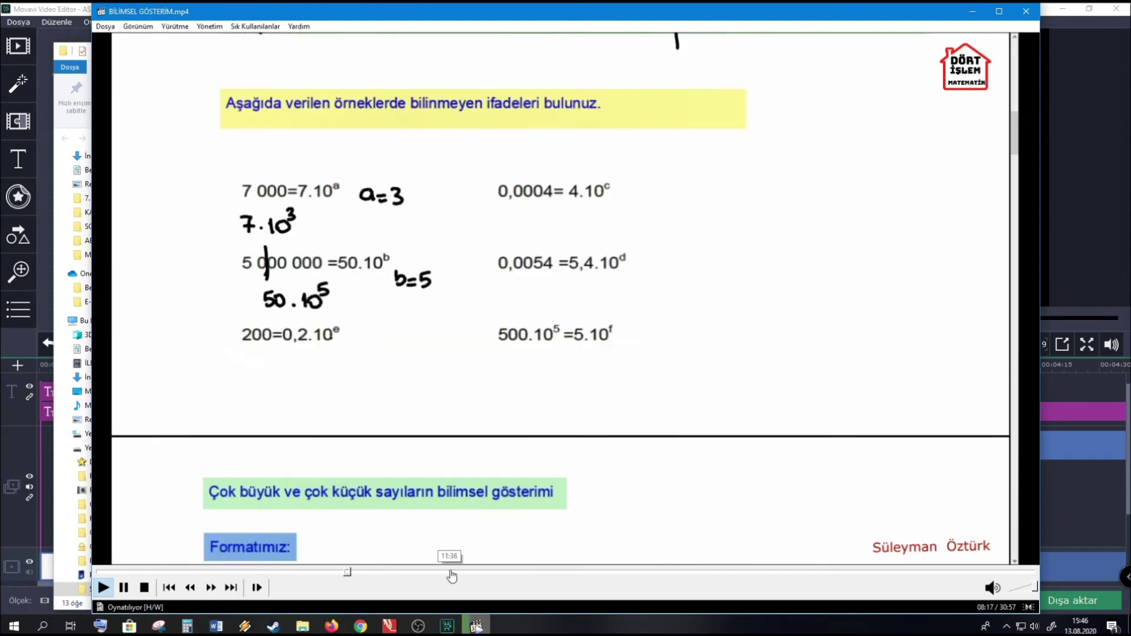
pyautogui.click(453, 572)
pyautogui.click(607, 572)
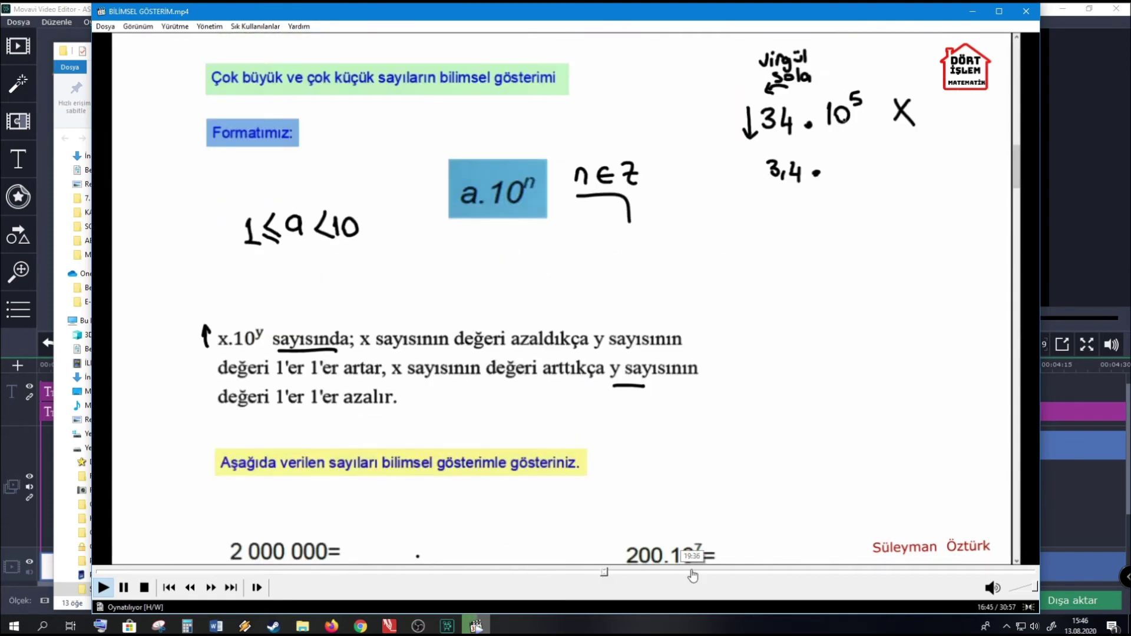
pyautogui.click(694, 571)
pyautogui.click(728, 571)
pyautogui.click(772, 572)
pyautogui.click(805, 572)
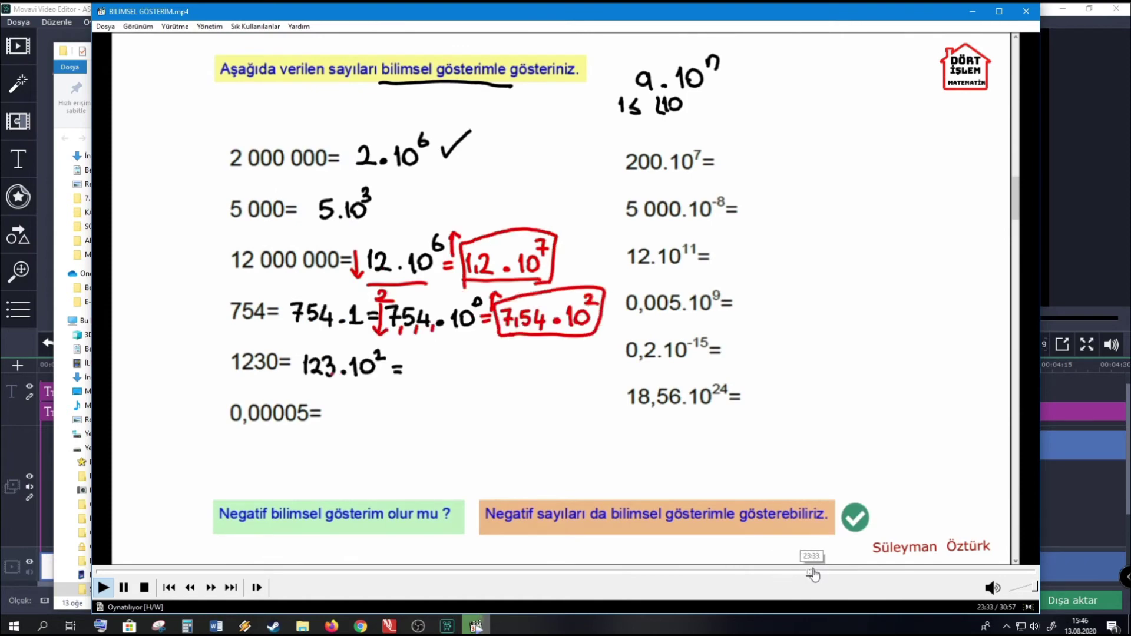
pyautogui.click(822, 571)
pyautogui.click(850, 571)
pyautogui.click(859, 572)
pyautogui.click(884, 571)
pyautogui.click(901, 572)
pyautogui.click(889, 572)
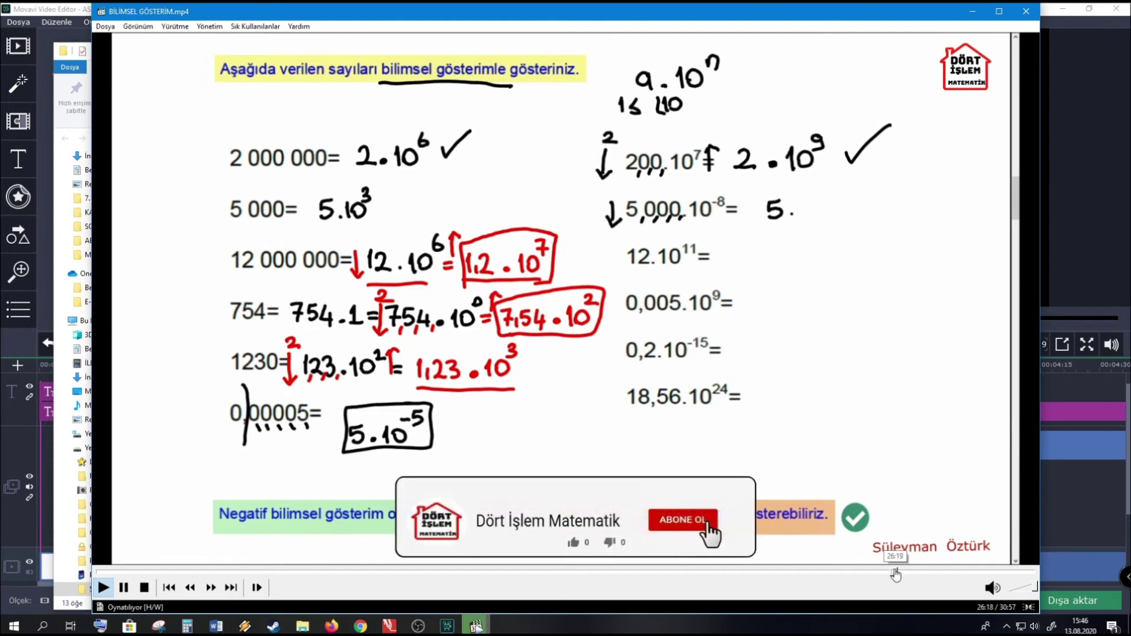
pyautogui.click(892, 572)
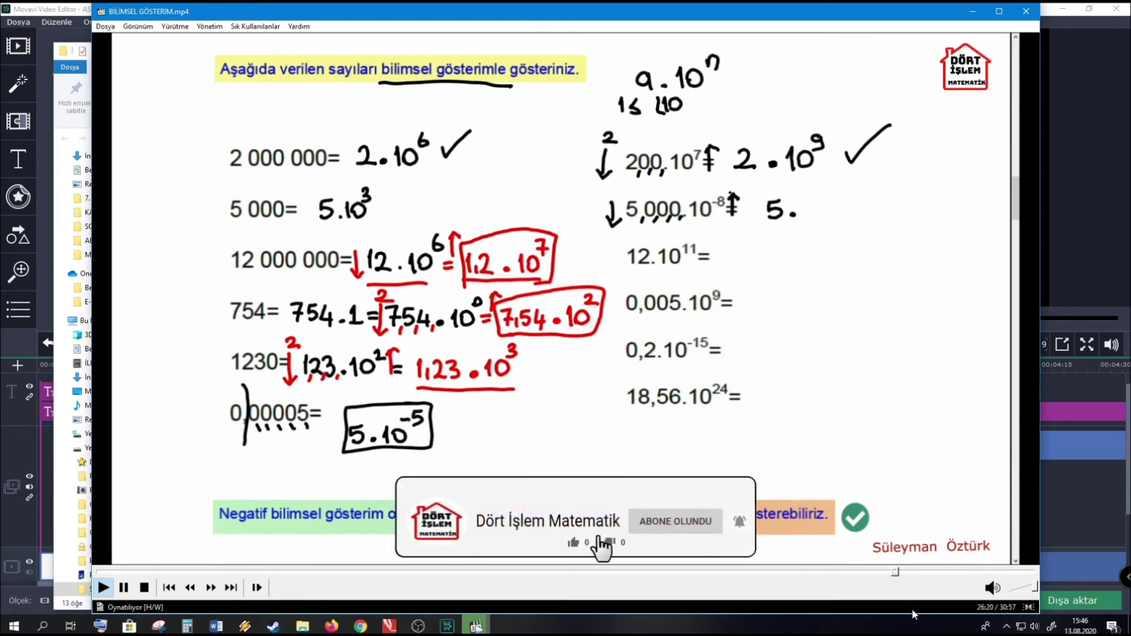
pyautogui.click(922, 572)
pyautogui.moveTo(923, 574); pyautogui.dragTo(1037, 577)
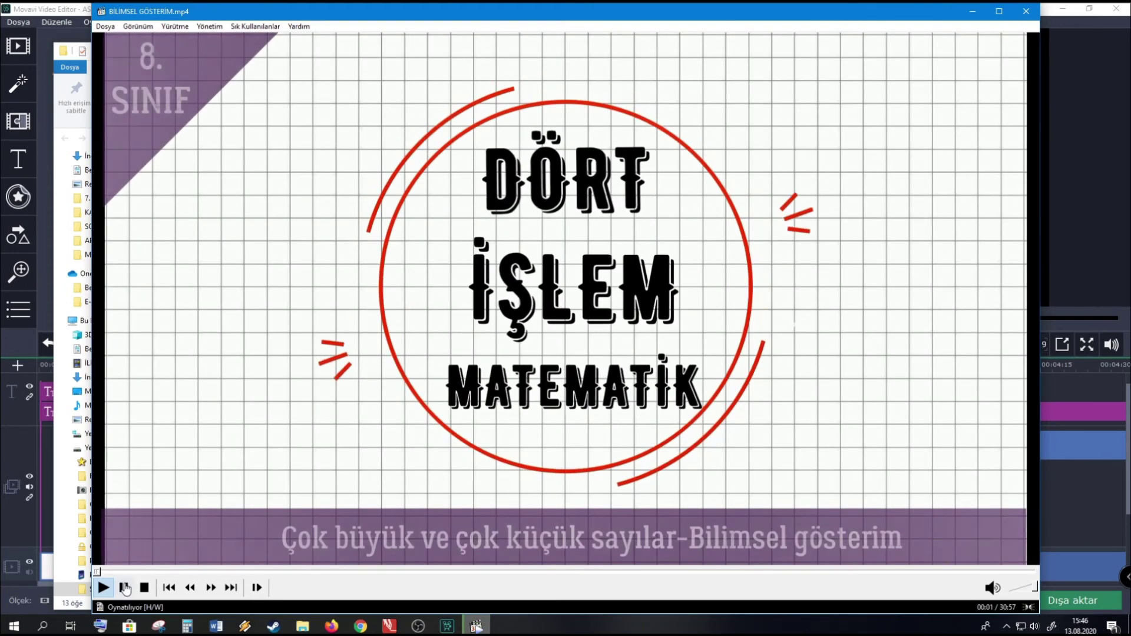
pyautogui.click(578, 398)
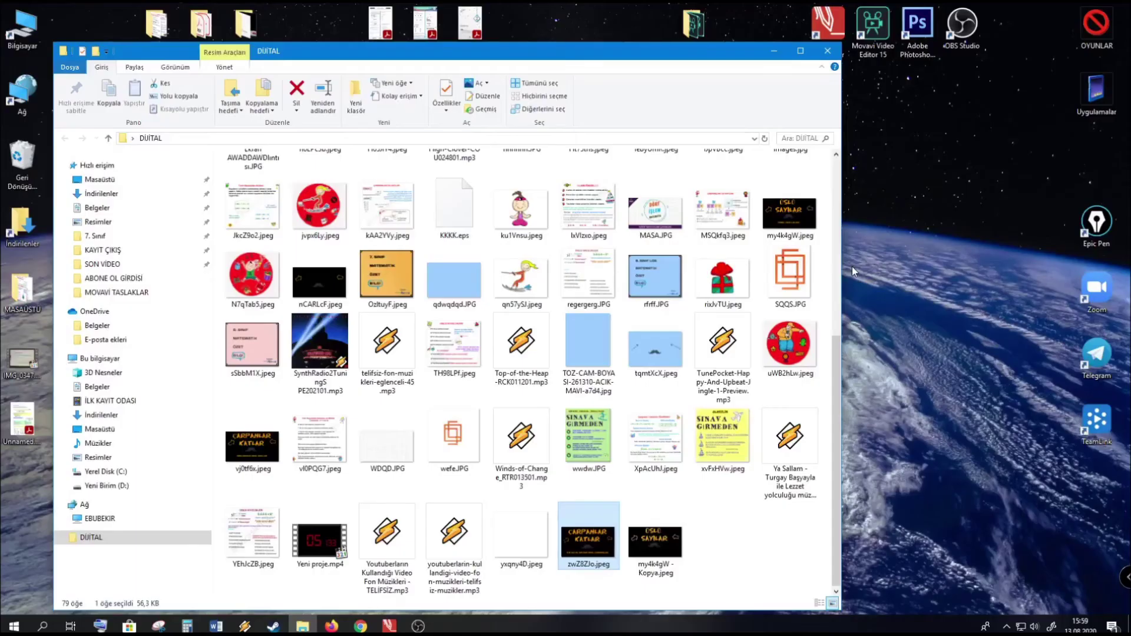
# - Close the DİJİTAL folder and look up the exported BİLİMSEL GÖSTERİM.mp4 in the SON VİDEO folder
pyautogui.click(828, 51)
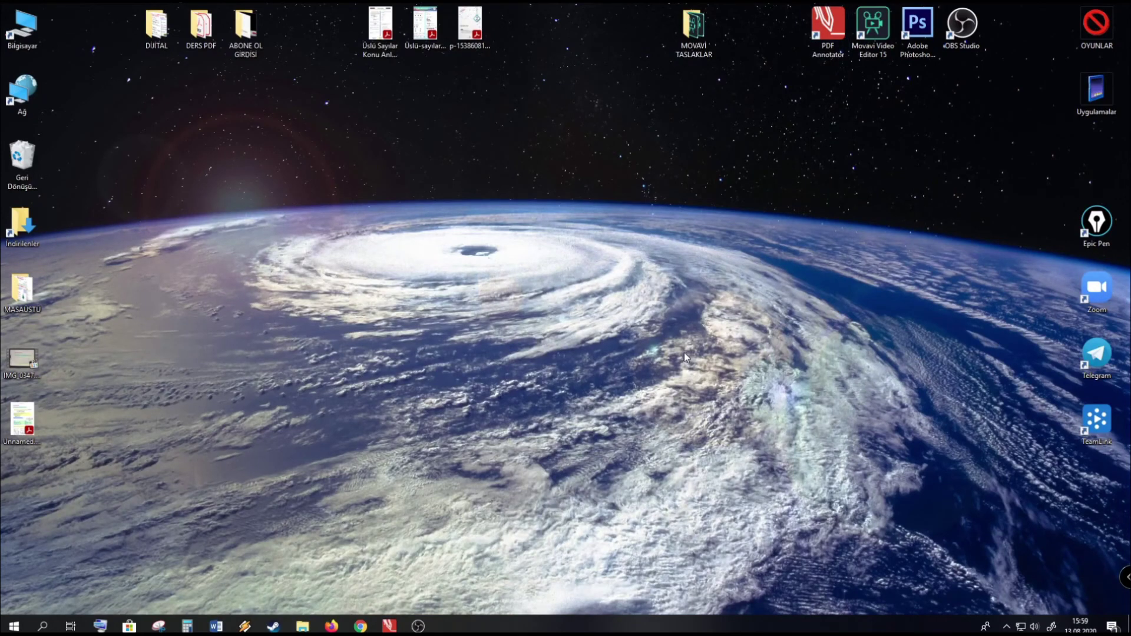
pyautogui.rightClick(303, 626)
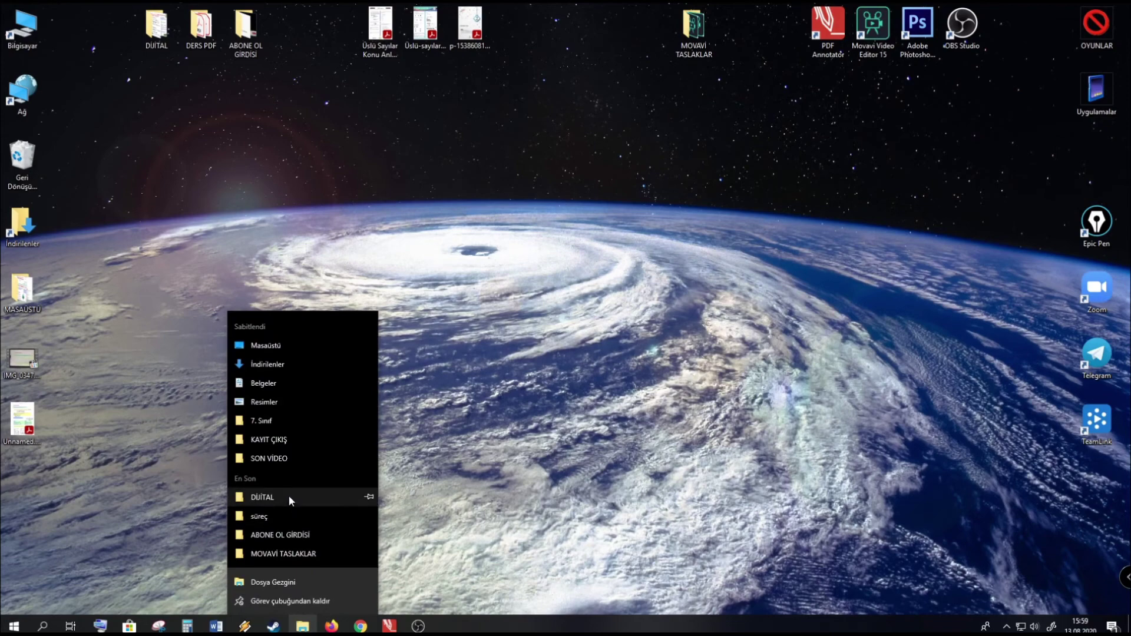
pyautogui.click(289, 458)
pyautogui.click(250, 185)
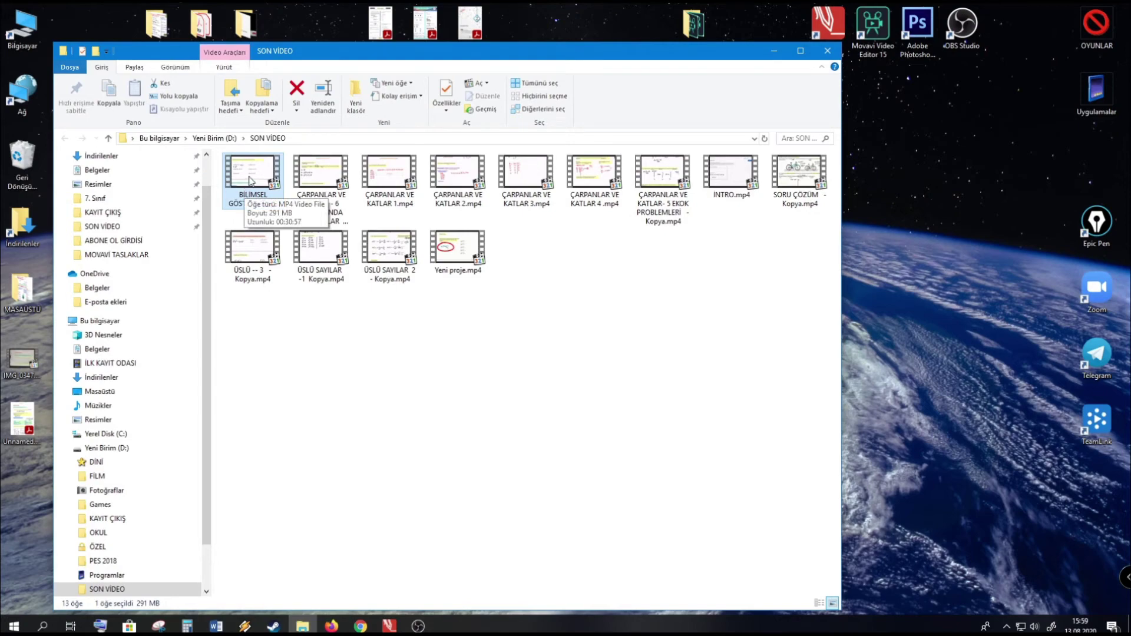
pyautogui.click(827, 52)
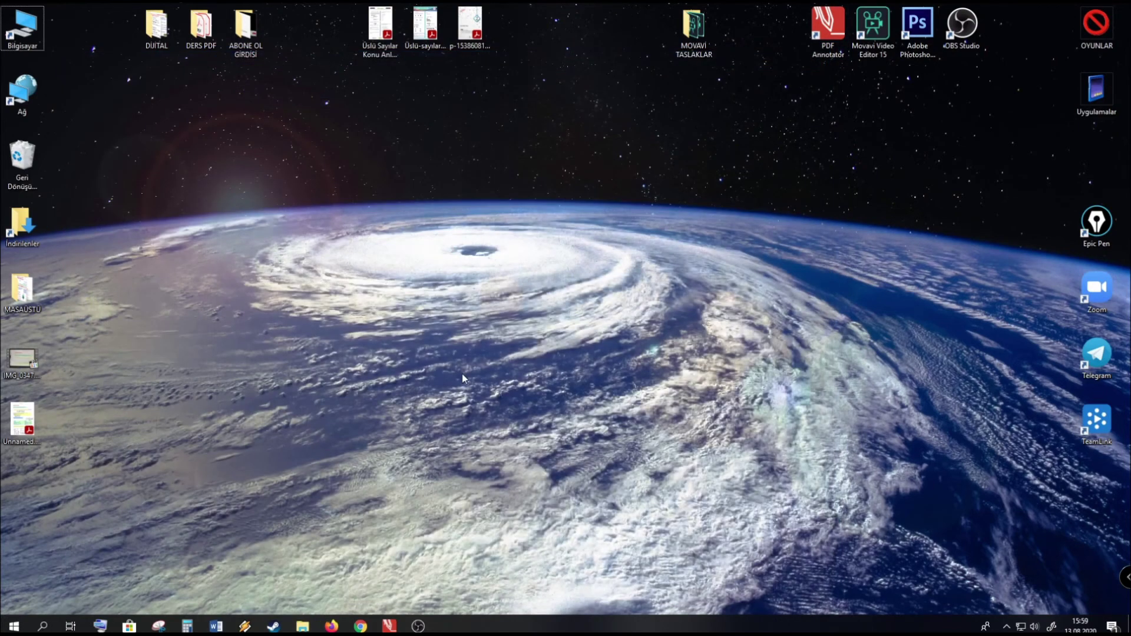
# - Open the DİJİTAL folder from the desktop and view the my4k4gW - Kopya.jpeg cover image
pyautogui.doubleClick(156, 27)
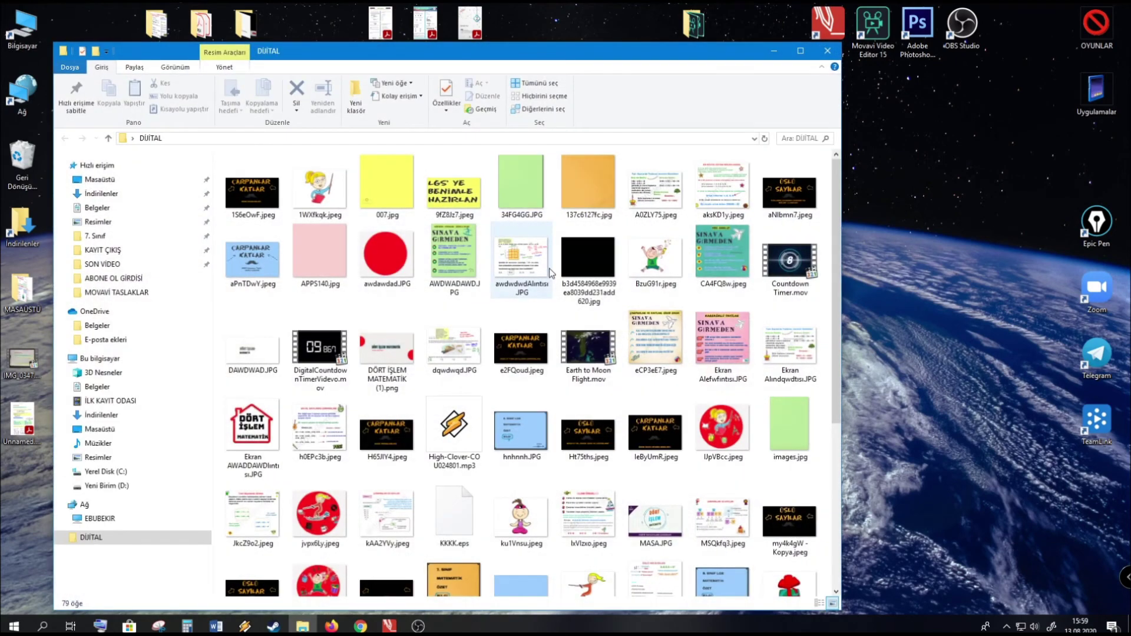
pyautogui.doubleClick(776, 511)
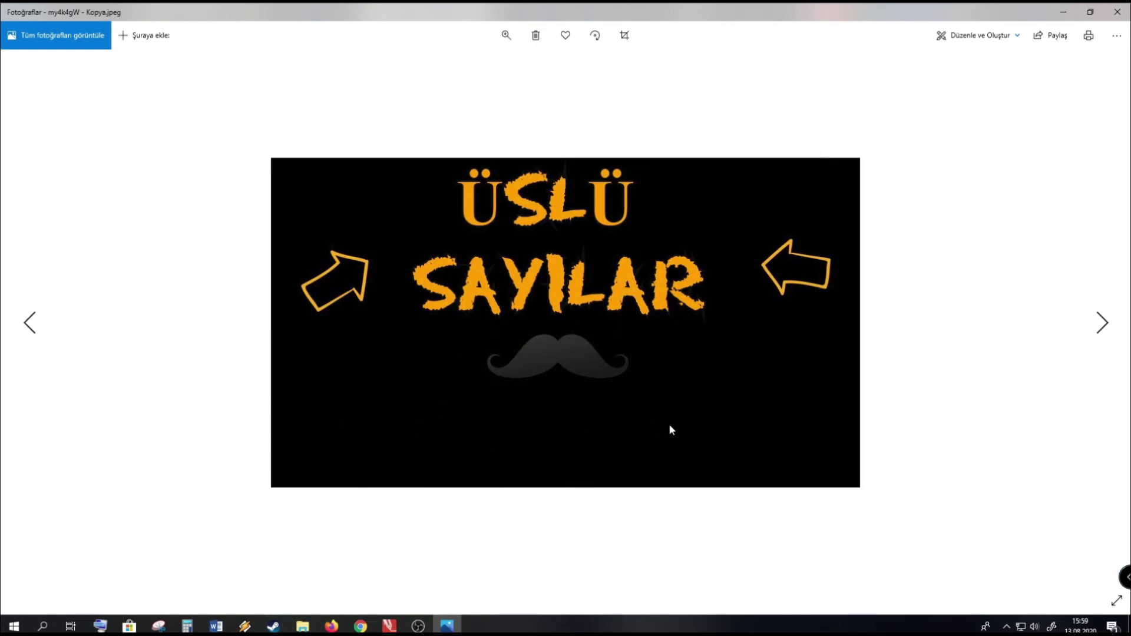
pyautogui.click(1117, 12)
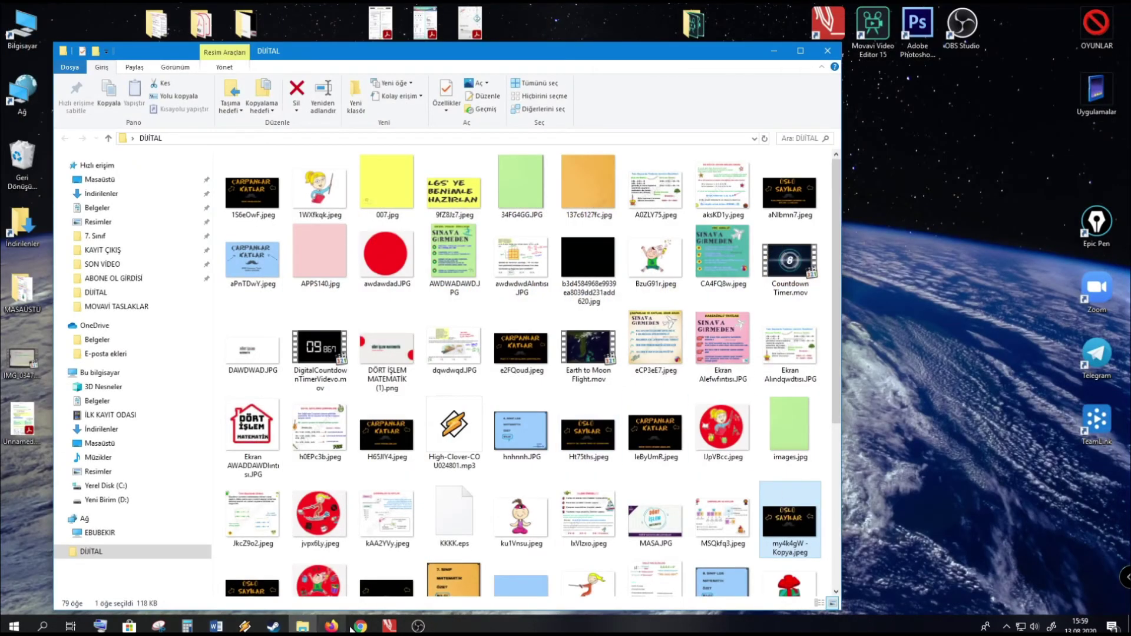
# - Switch to Editor.Pho.to in Chrome and load my4k4gW - Kopya.jpeg from the computer's DİJİTAL folder
pyautogui.moveTo(361, 628)
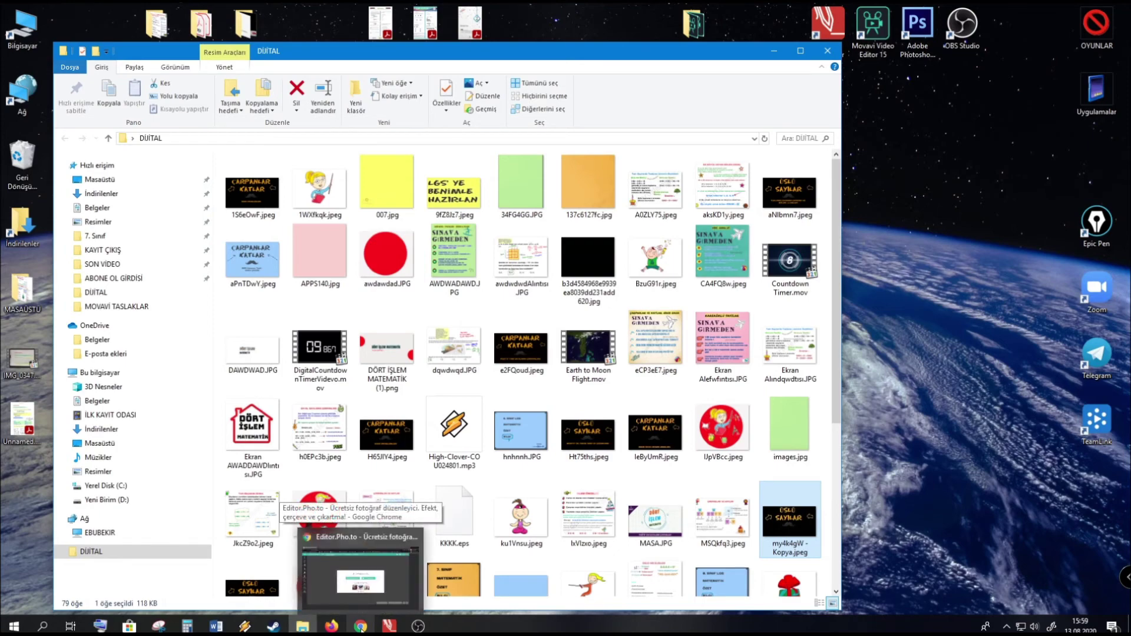
pyautogui.click(360, 569)
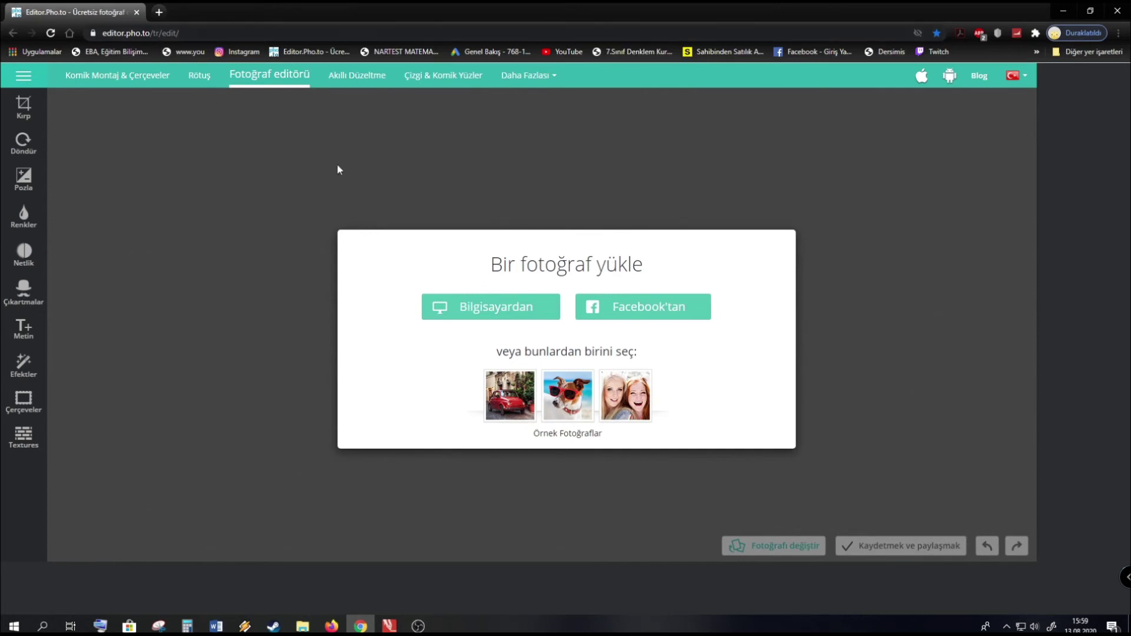
pyautogui.click(504, 315)
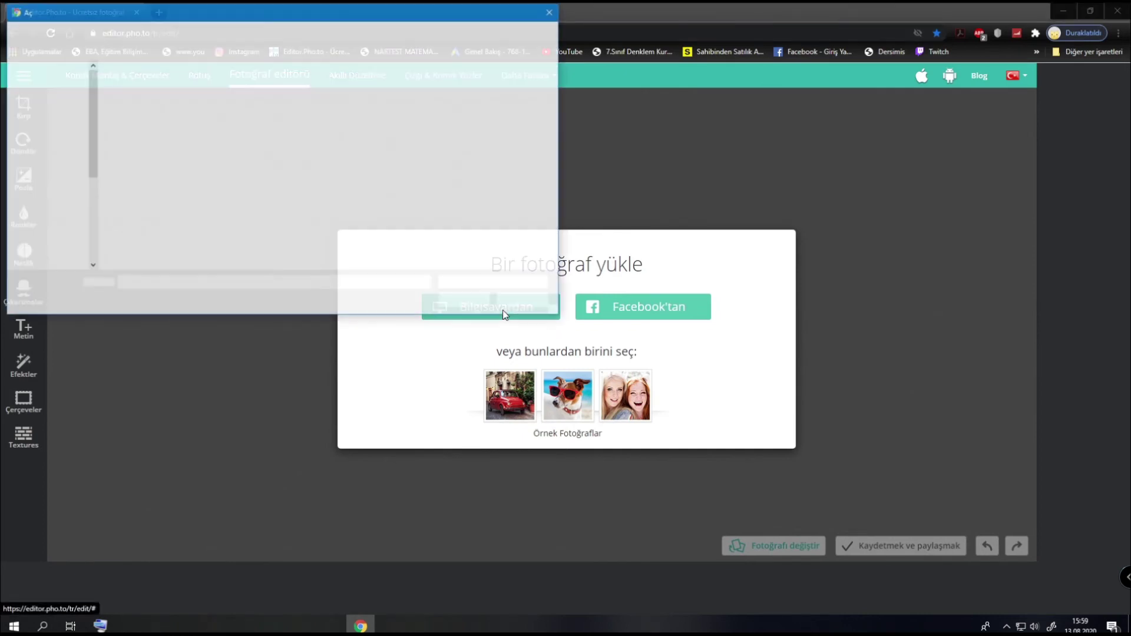
pyautogui.scroll(-5, 291, 194)
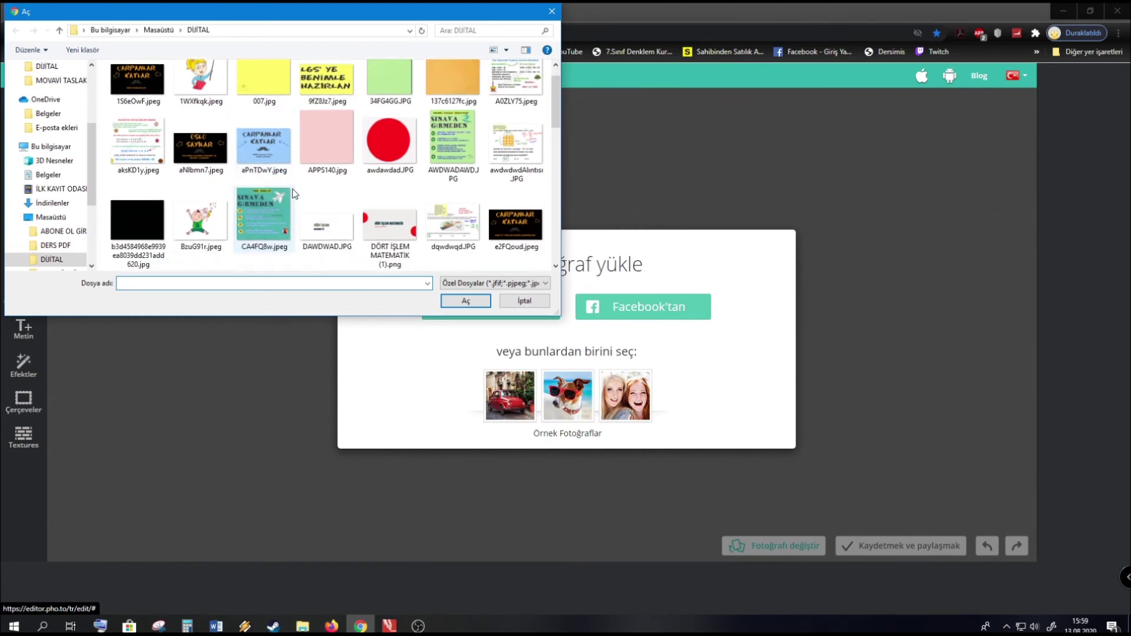
pyautogui.click(390, 174)
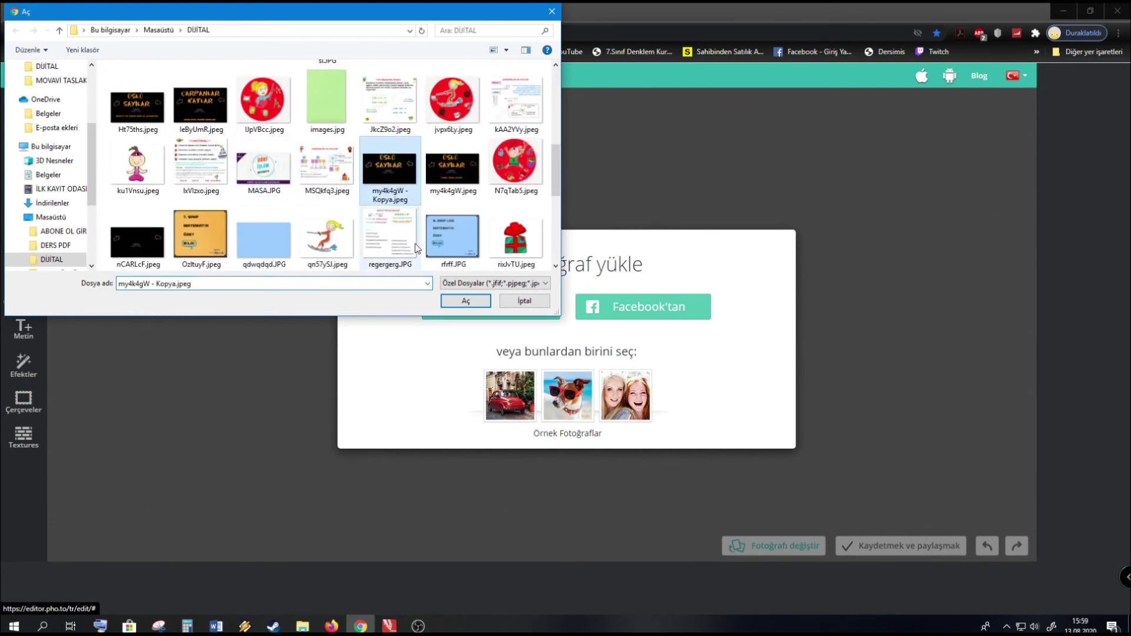
pyautogui.click(462, 302)
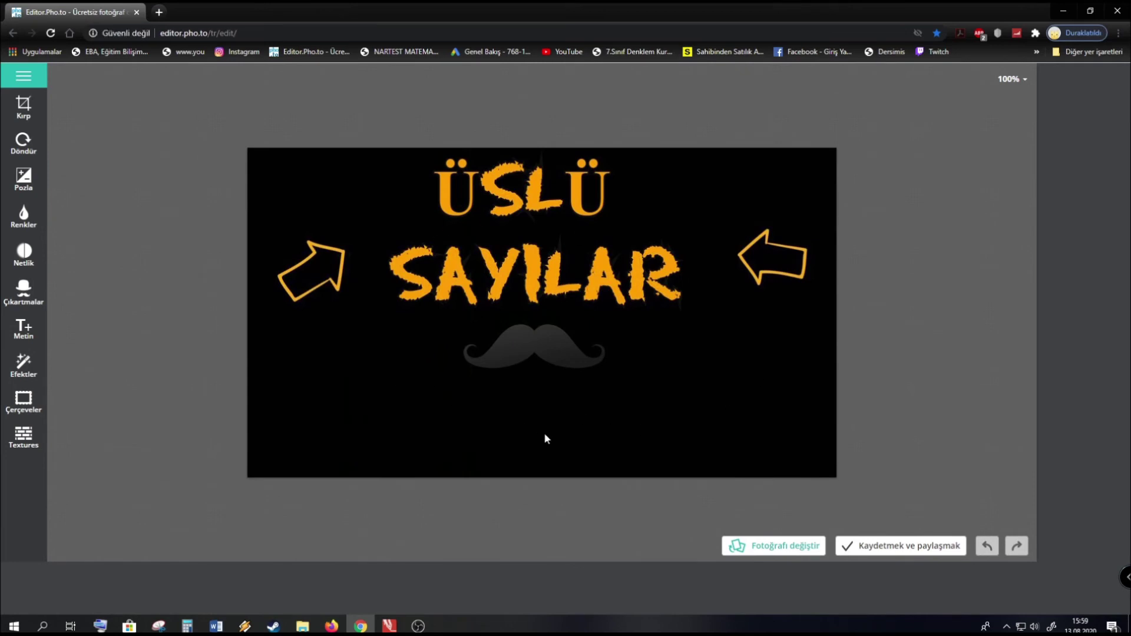
# - Add a text caption below the moustache reading "ÇOK BÜYÜK VE ÇOK KÜÇÜK SAYILAR-BİLİMSEL GÖSTERİM"
pyautogui.click(23, 329)
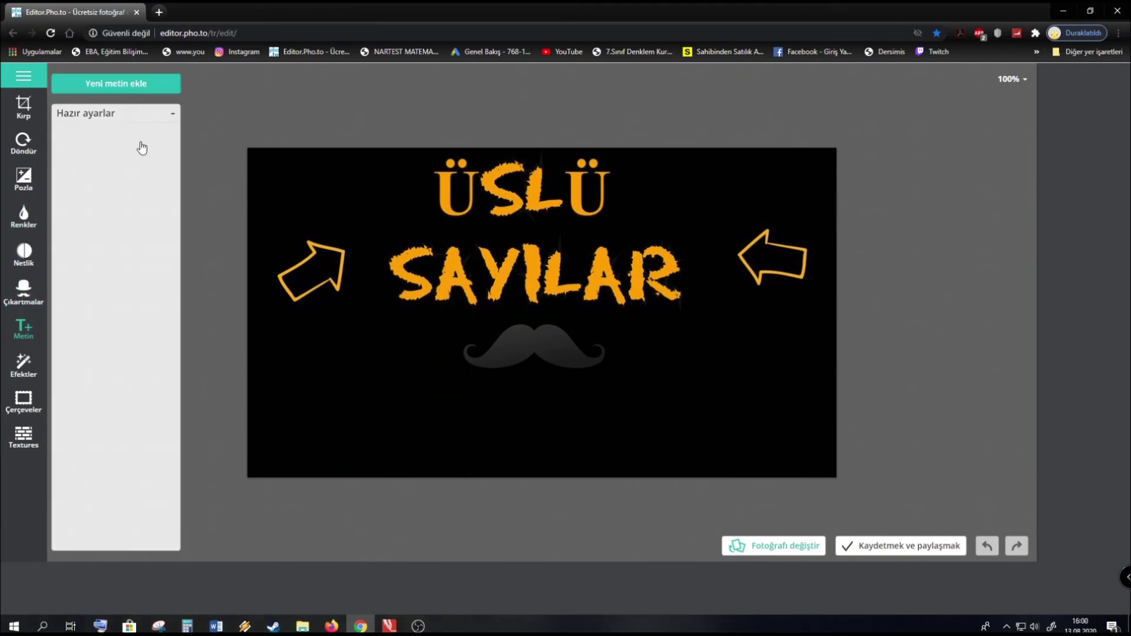
pyautogui.click(133, 88)
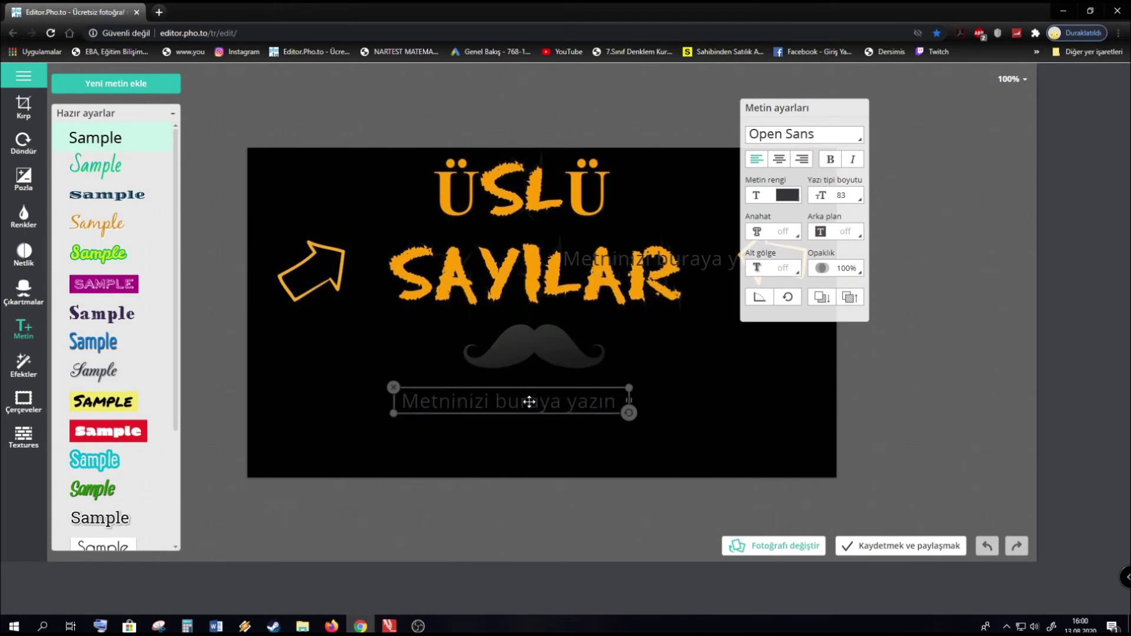
pyautogui.click(551, 246)
pyautogui.click(549, 405)
pyautogui.click(549, 405)
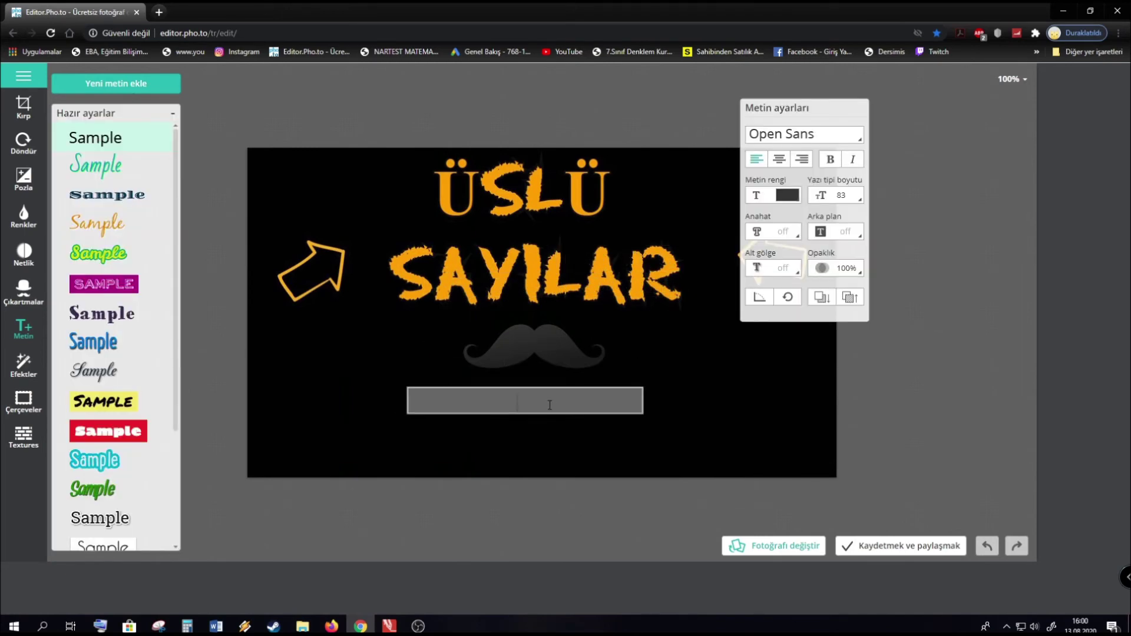
pyautogui.write('ÇOK BÜYÜK VE ')
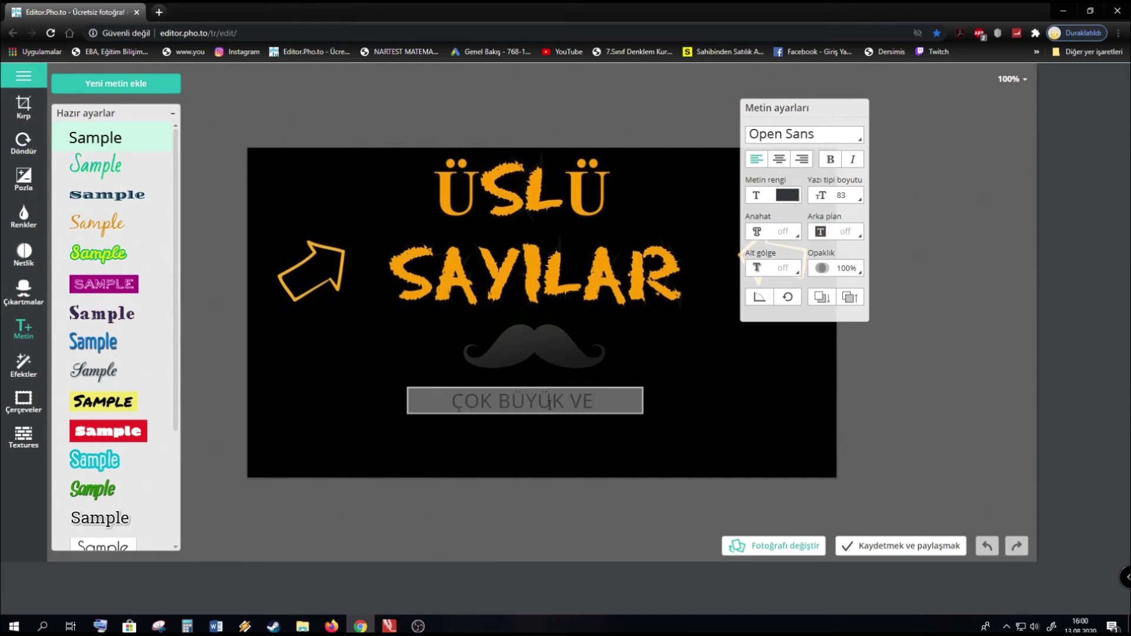
pyautogui.write('Ç')
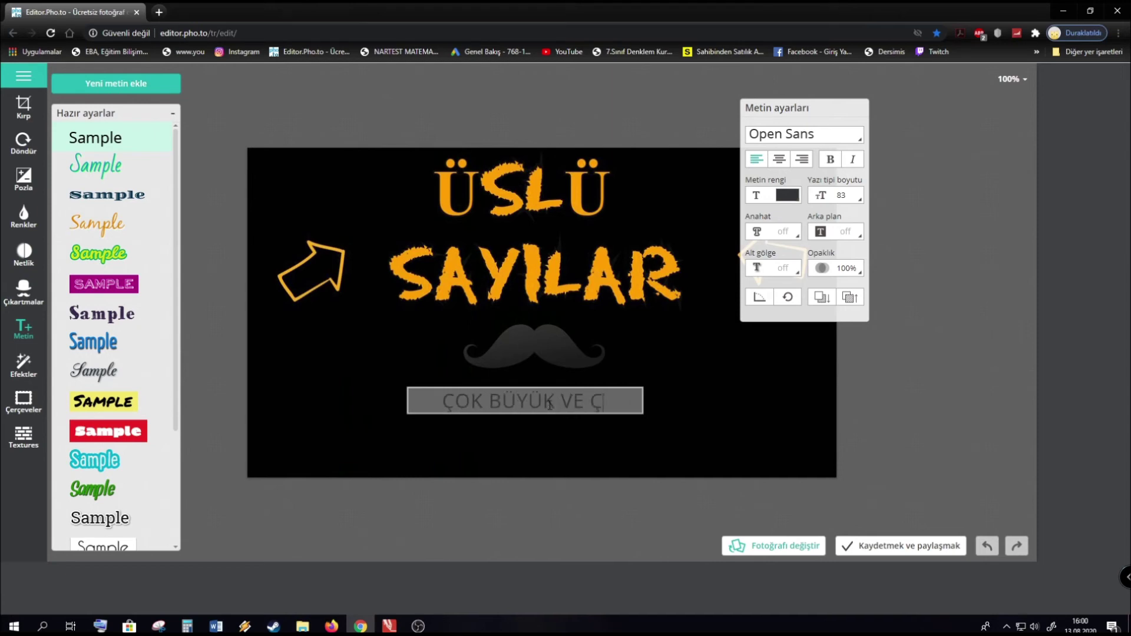
pyautogui.write('OK KÜÇÜK')
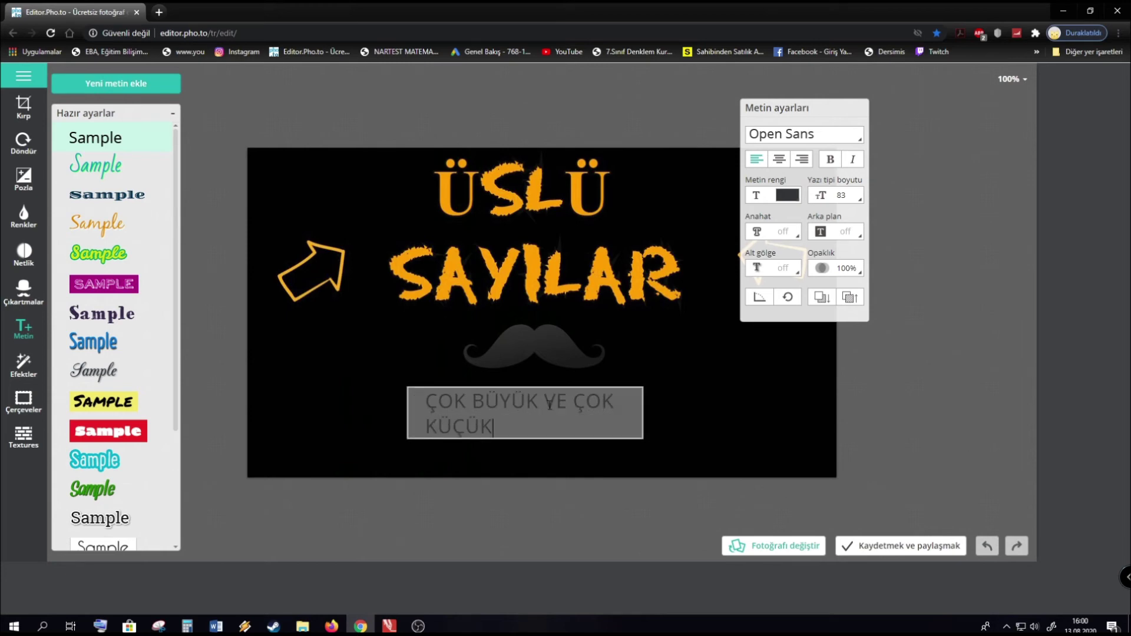
pyautogui.write(' SAYILAR-BİLİM')
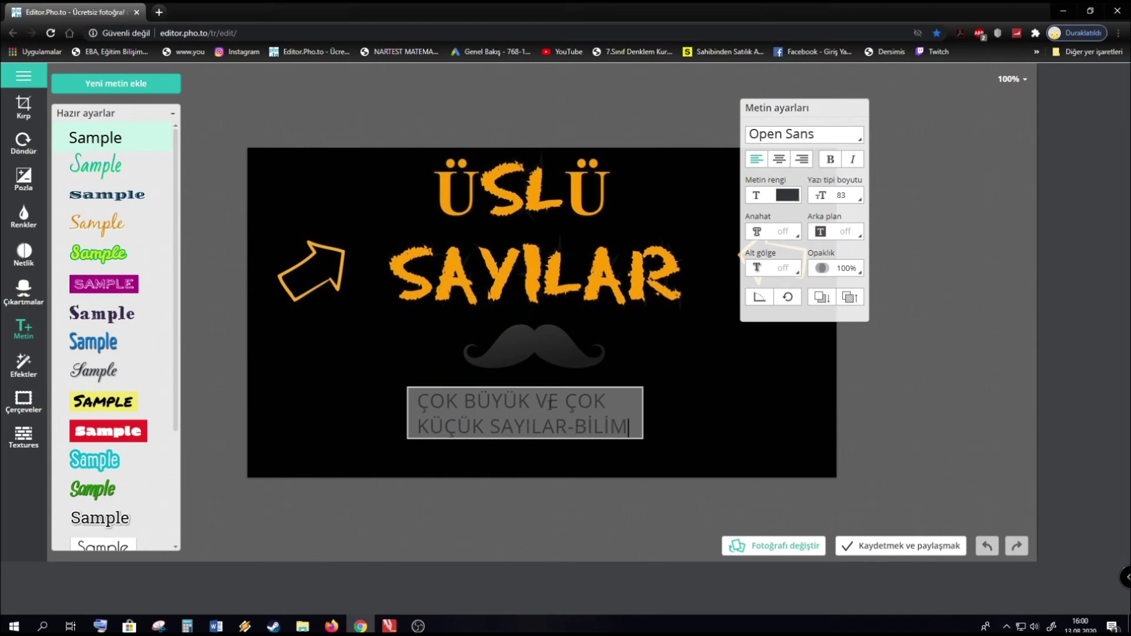
pyautogui.write('SEL GÖST')
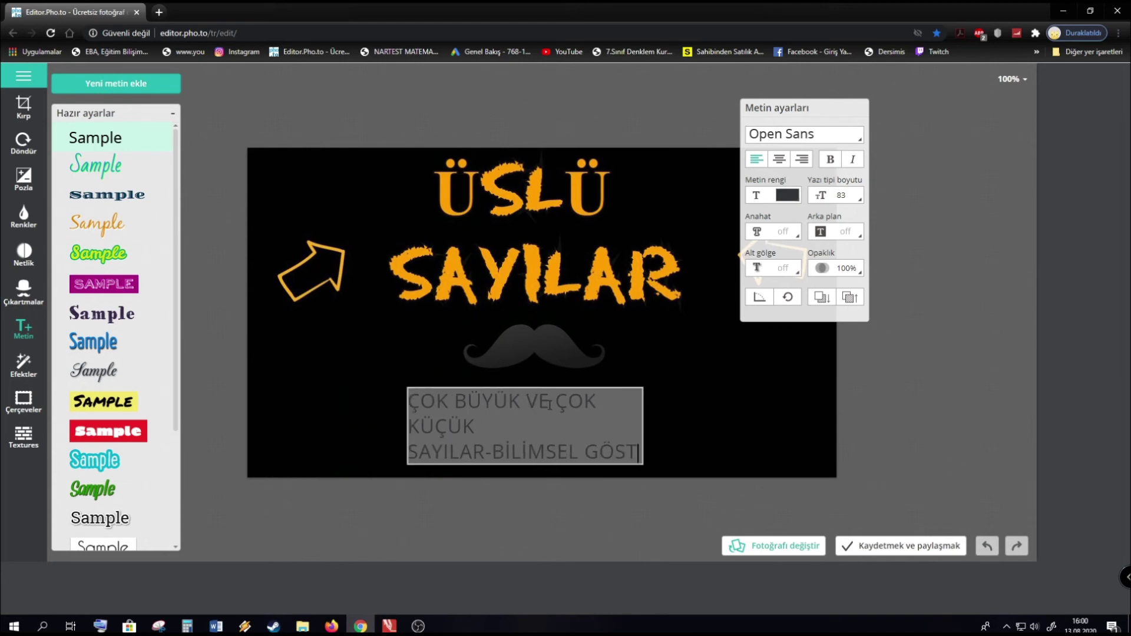
pyautogui.write('ERİMİ')
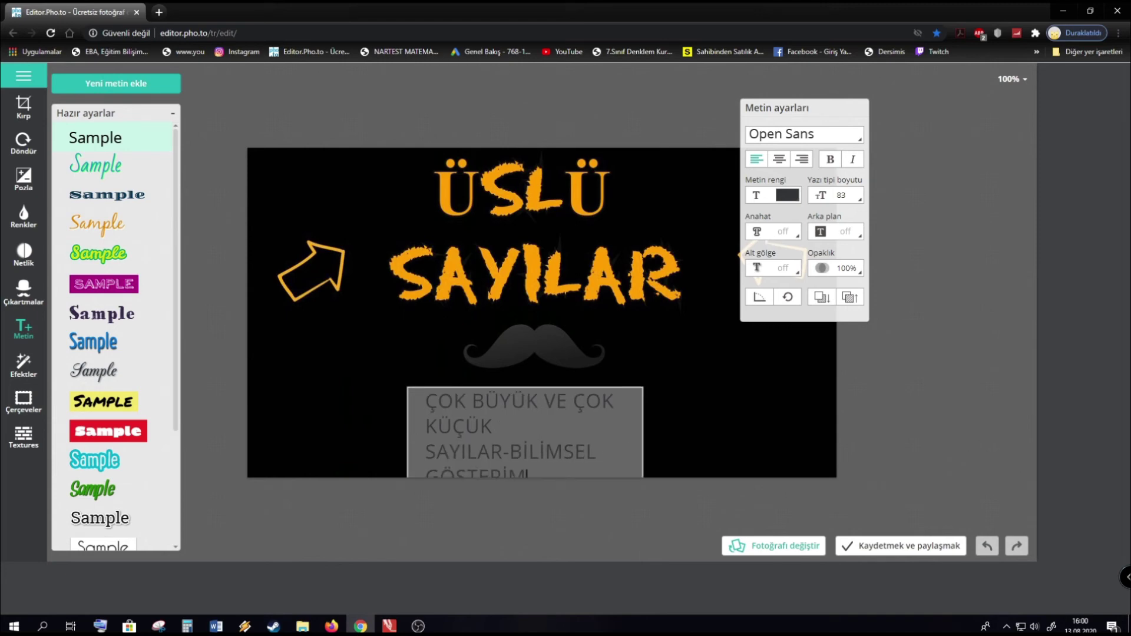
# - Set the caption's font to Days One, widen its box to fit two lines, and centre the text under the moustache
pyautogui.click(790, 137)
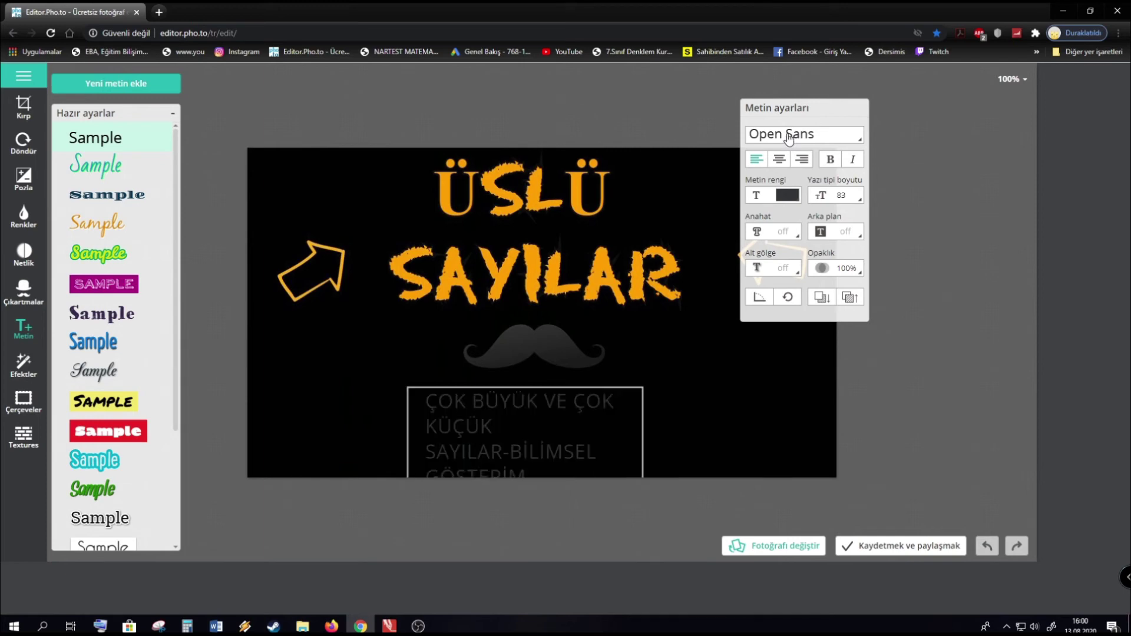
pyautogui.click(790, 137)
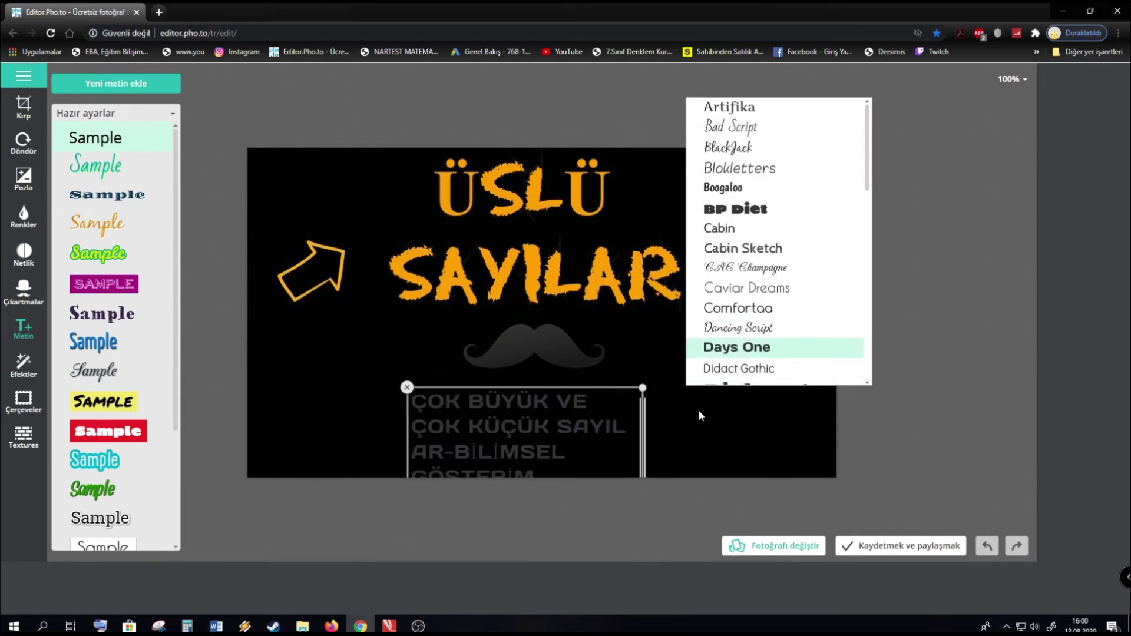
pyautogui.moveTo(644, 443); pyautogui.dragTo(754, 439)
pyautogui.click(779, 159)
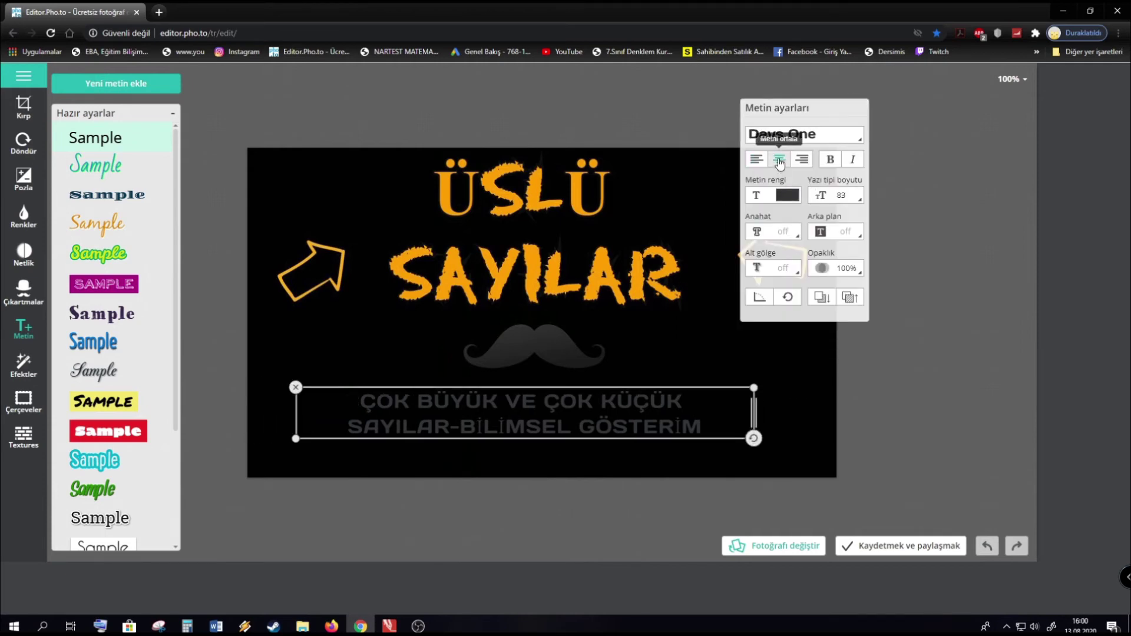
pyautogui.moveTo(640, 414)
pyautogui.mouseDown()
pyautogui.moveTo(642, 426)
pyautogui.moveTo(644, 414)
pyautogui.mouseUp()
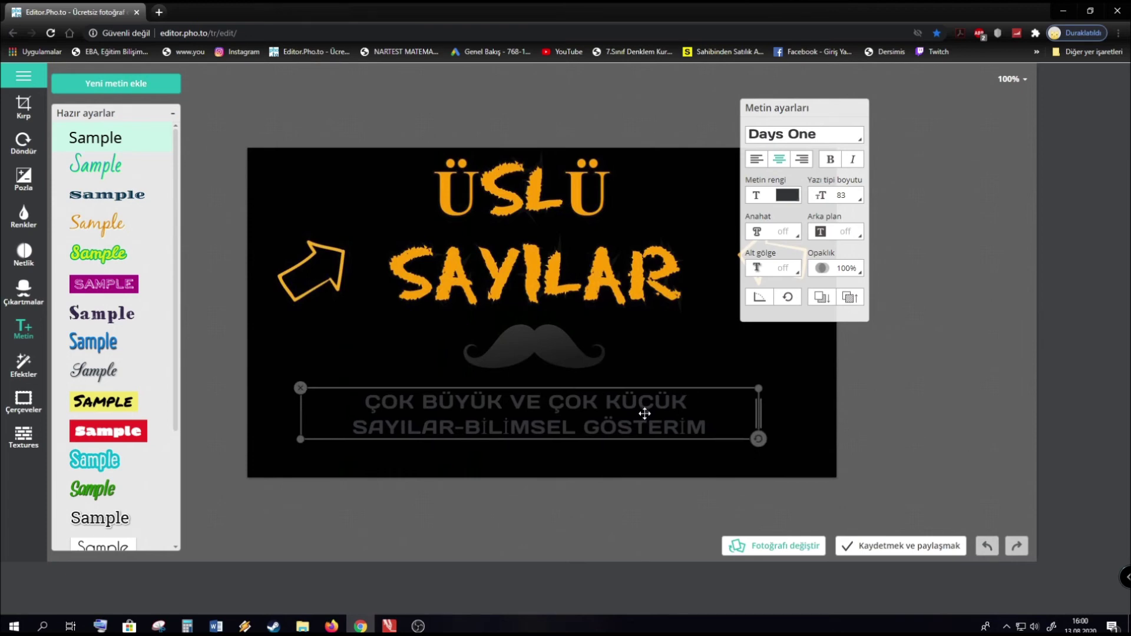
pyautogui.moveTo(644, 414); pyautogui.dragTo(647, 413)
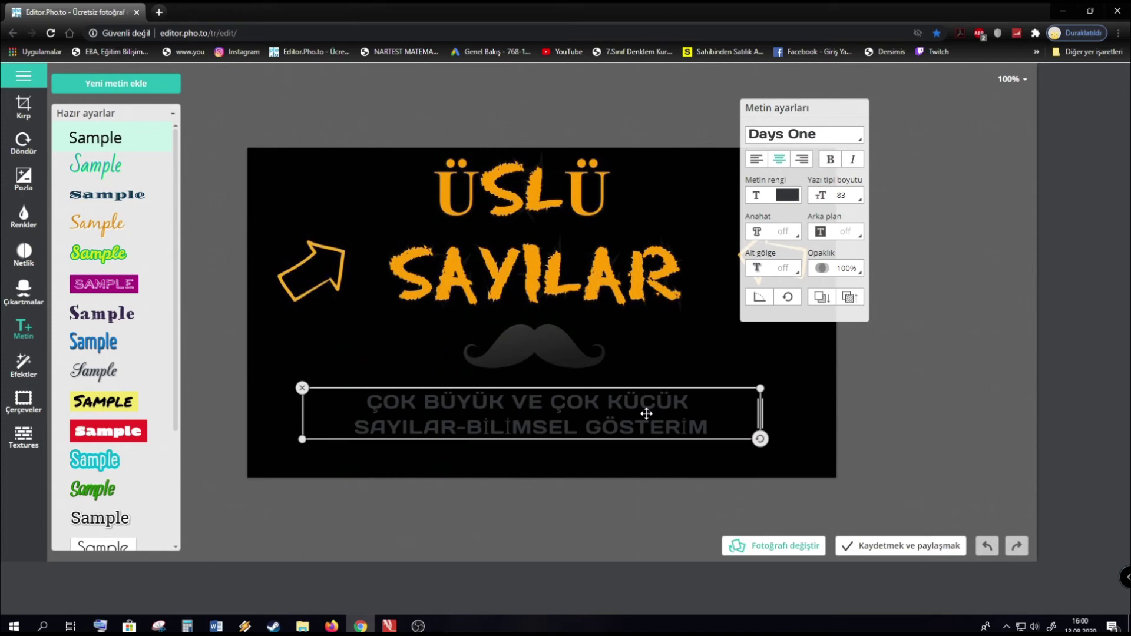
# - Colour the caption with the orange #ff9f03 sampled from the SAYILAR title and nudge it slightly lower
pyautogui.click(788, 198)
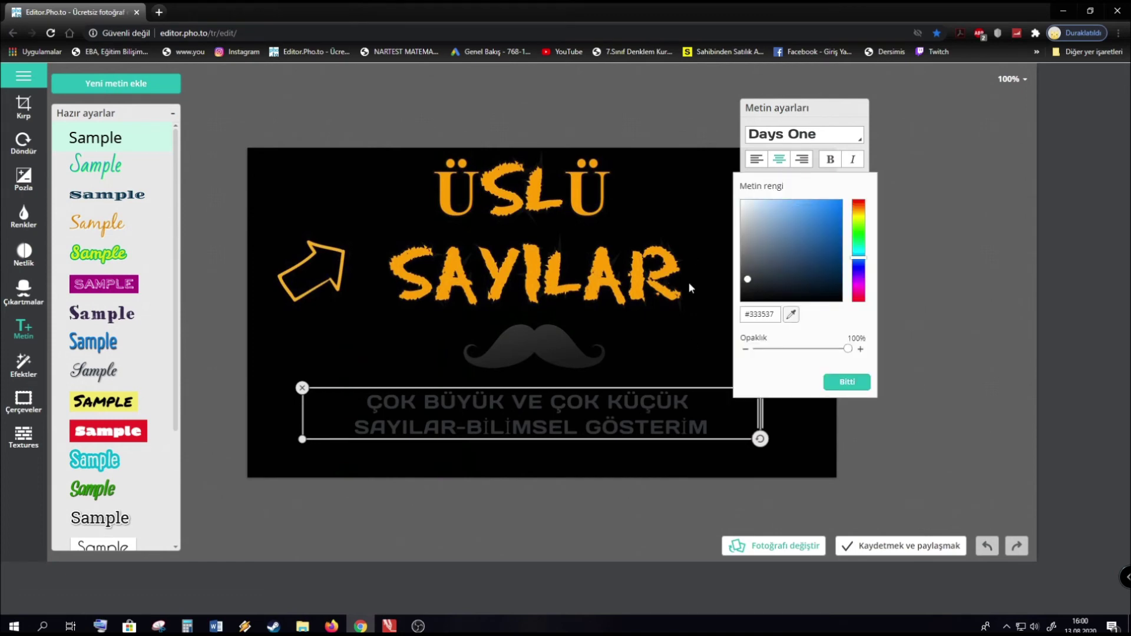
pyautogui.click(792, 314)
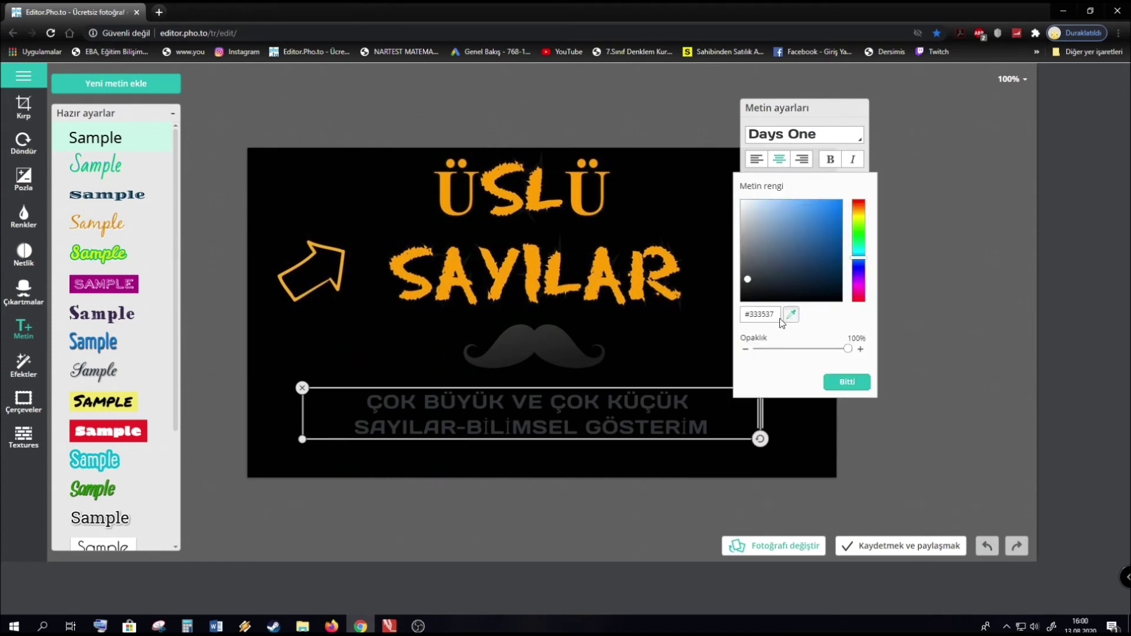
pyautogui.click(641, 280)
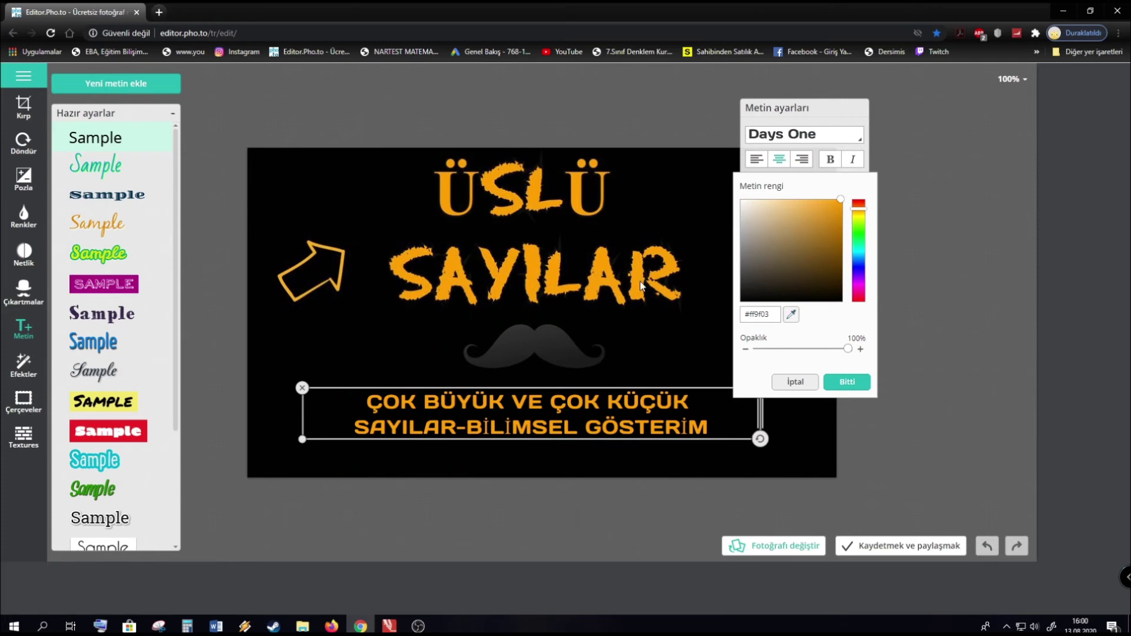
pyautogui.click(847, 382)
pyautogui.moveTo(844, 112); pyautogui.dragTo(1014, 133)
pyautogui.click(705, 355)
pyautogui.moveTo(657, 421); pyautogui.dragTo(663, 425)
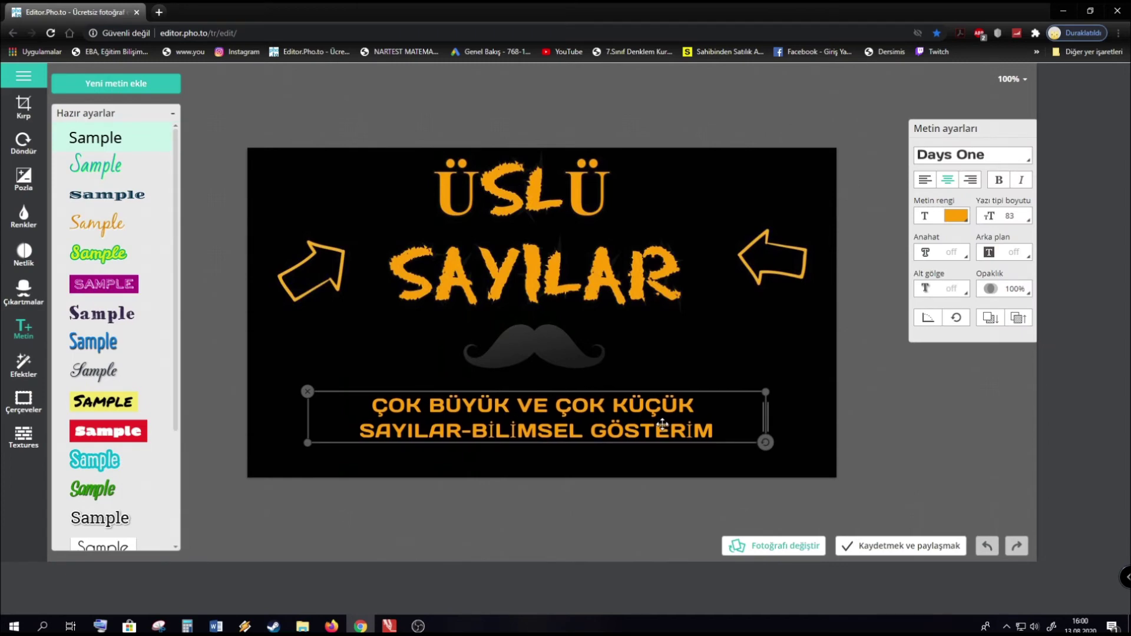
# - Widen the caption box to nearly the full image width and retype the start of SAYILAR so it follows KÜÇÜK on the first line
pyautogui.doubleClick(364, 429)
pyautogui.click(363, 429)
pyautogui.press('Delete')
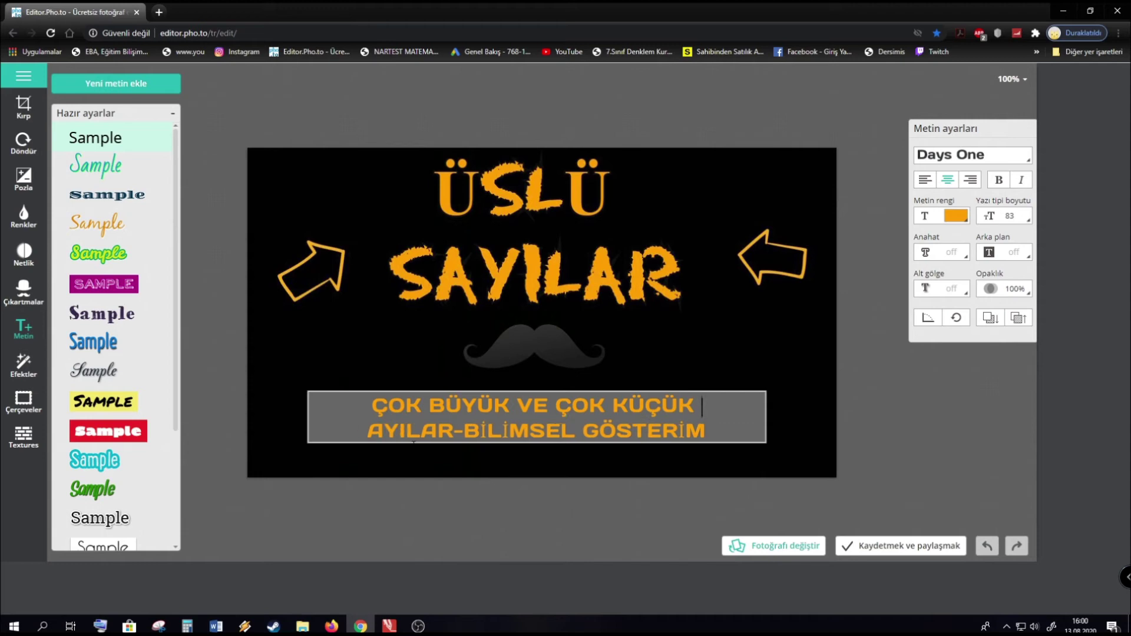
pyautogui.press('Delete')
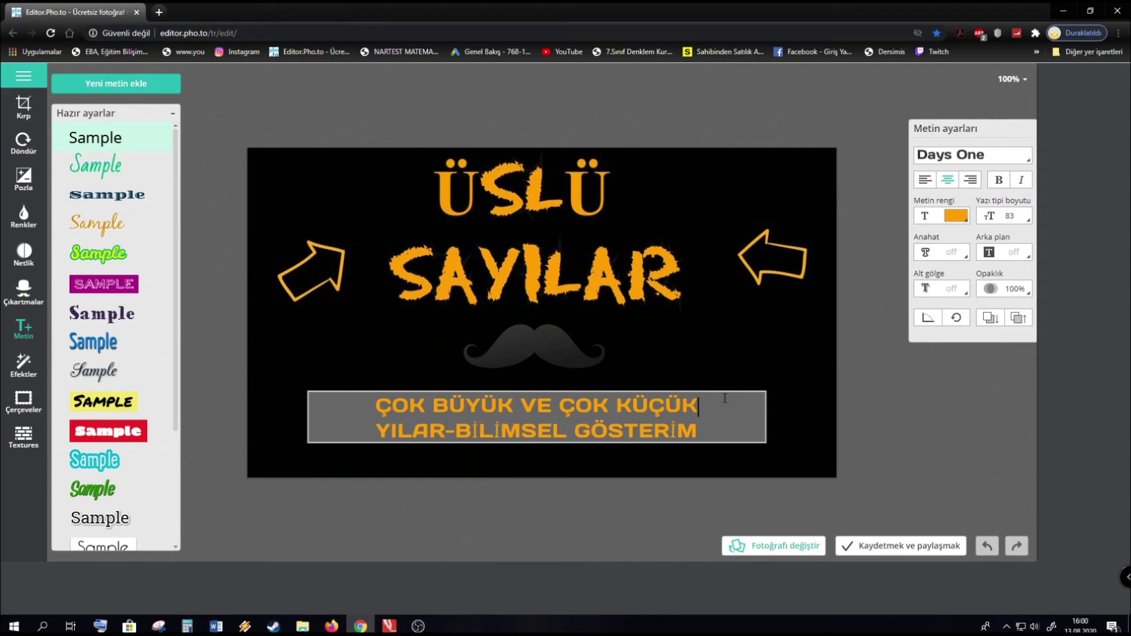
pyautogui.click(768, 417)
pyautogui.moveTo(767, 417); pyautogui.dragTo(828, 417)
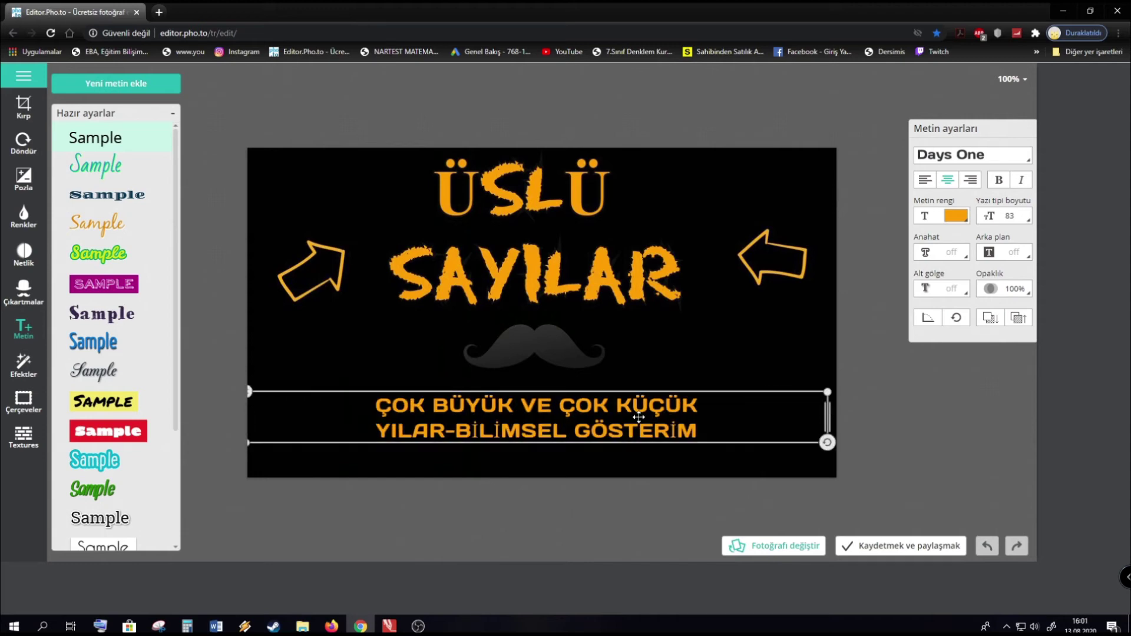
pyautogui.click(378, 432)
pyautogui.press('BackSpace')
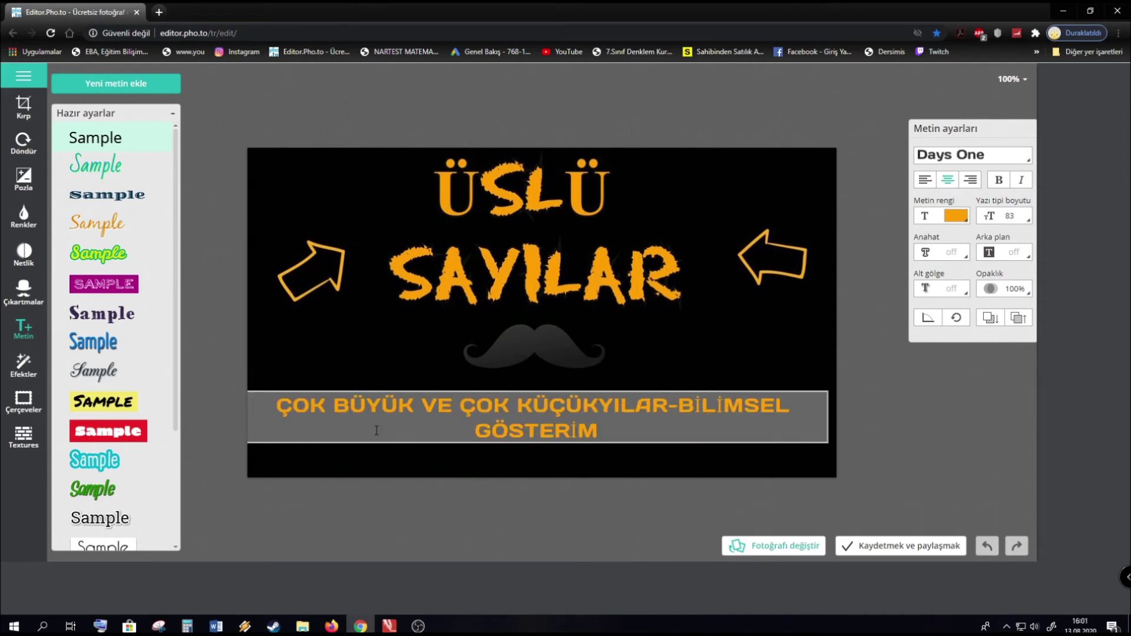
pyautogui.write('SA')
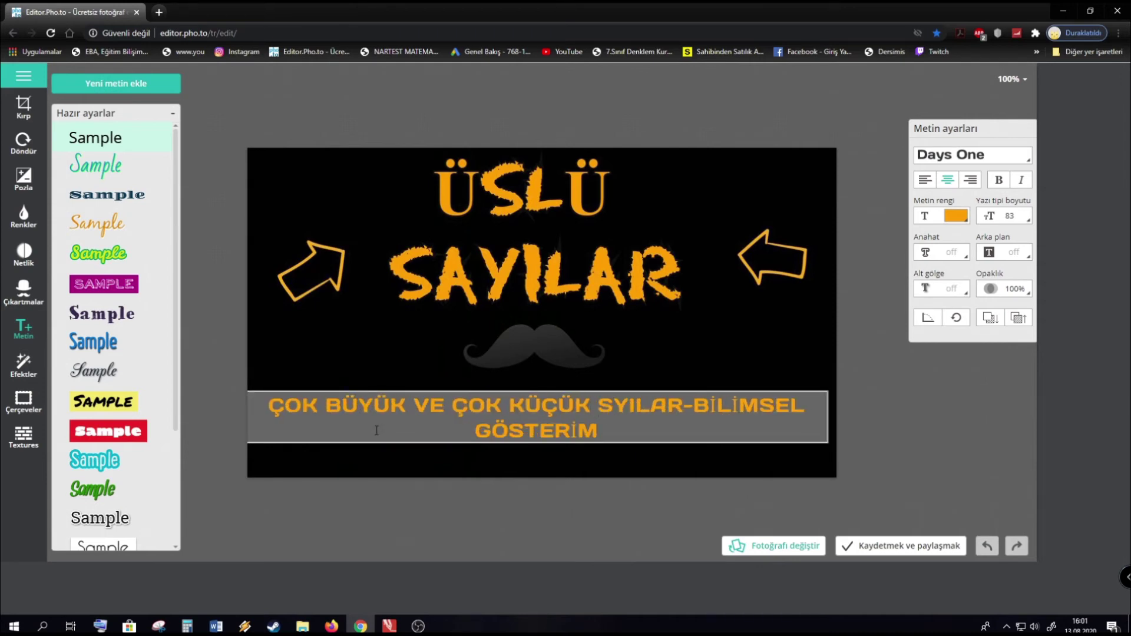
# - Replace the caption's hyphen with a line break and bring BİLİMSEL and GÖSTERİM together on the second line
pyautogui.click(708, 416)
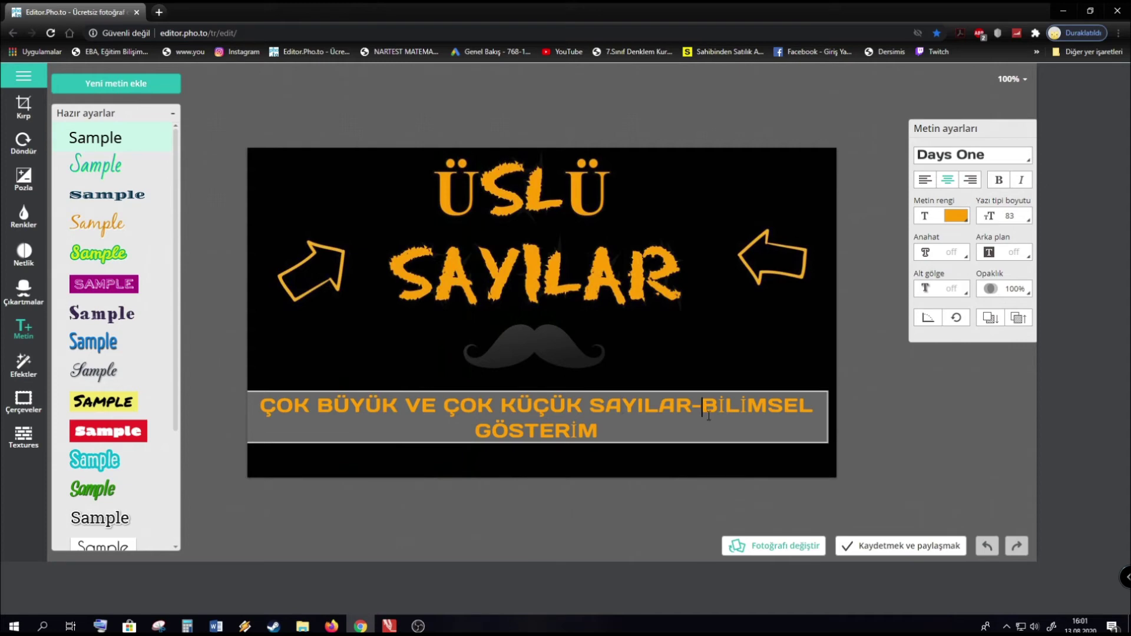
pyautogui.press('BackSpace')
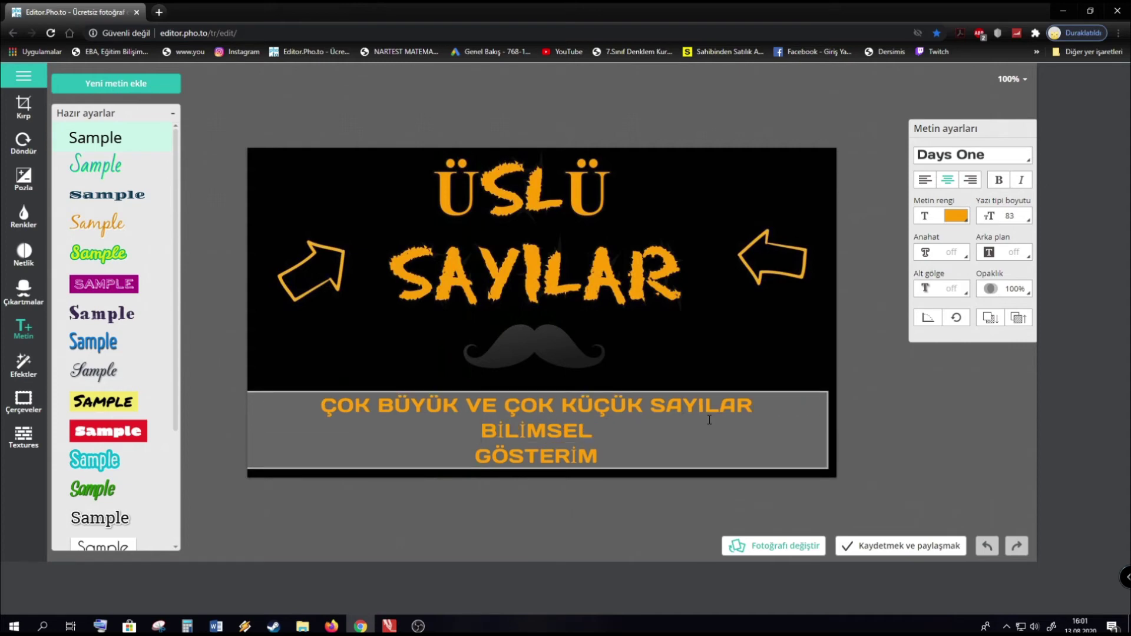
pyautogui.press('BackSpace')
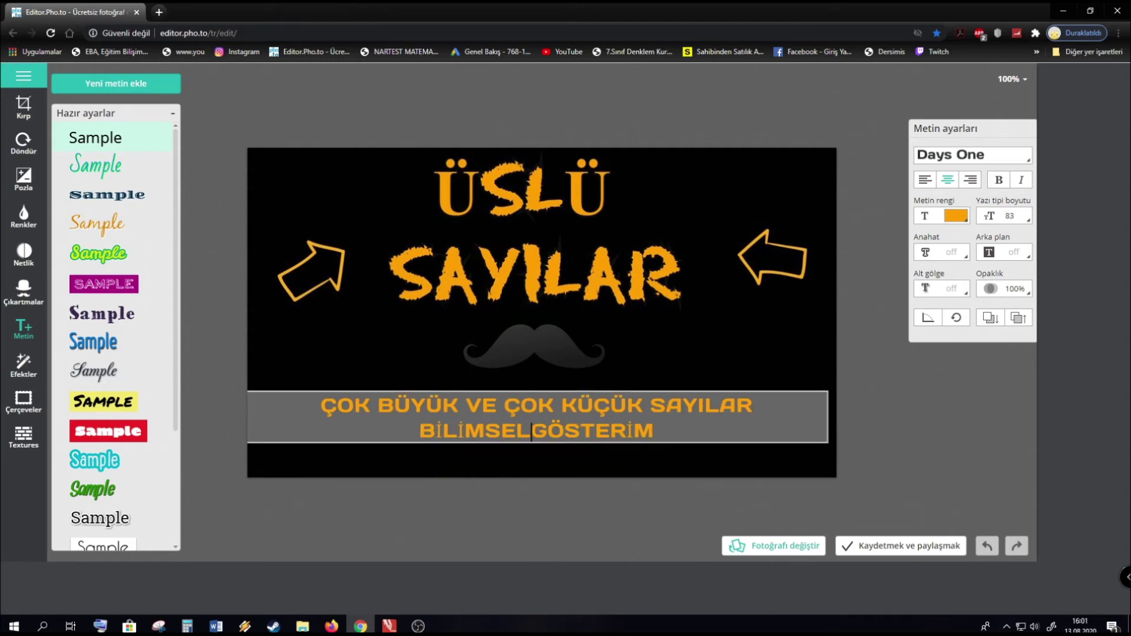
pyautogui.click(705, 348)
pyautogui.click(726, 350)
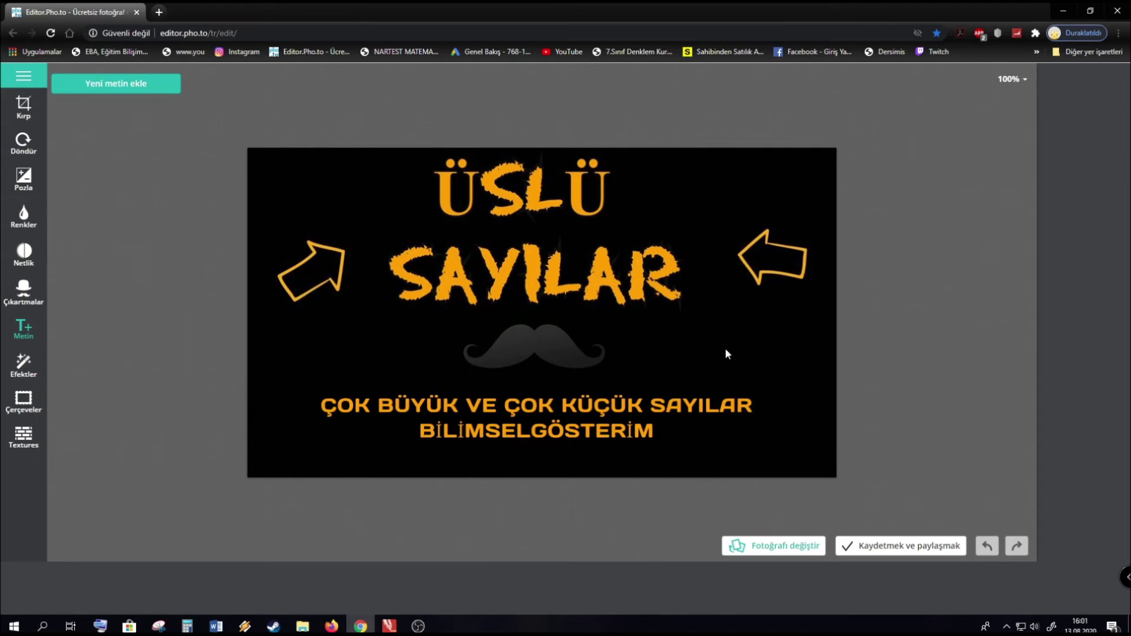
# - Move the caption slightly down and insert a space between BİLİMSEL and GÖSTERİM
pyautogui.click(657, 399)
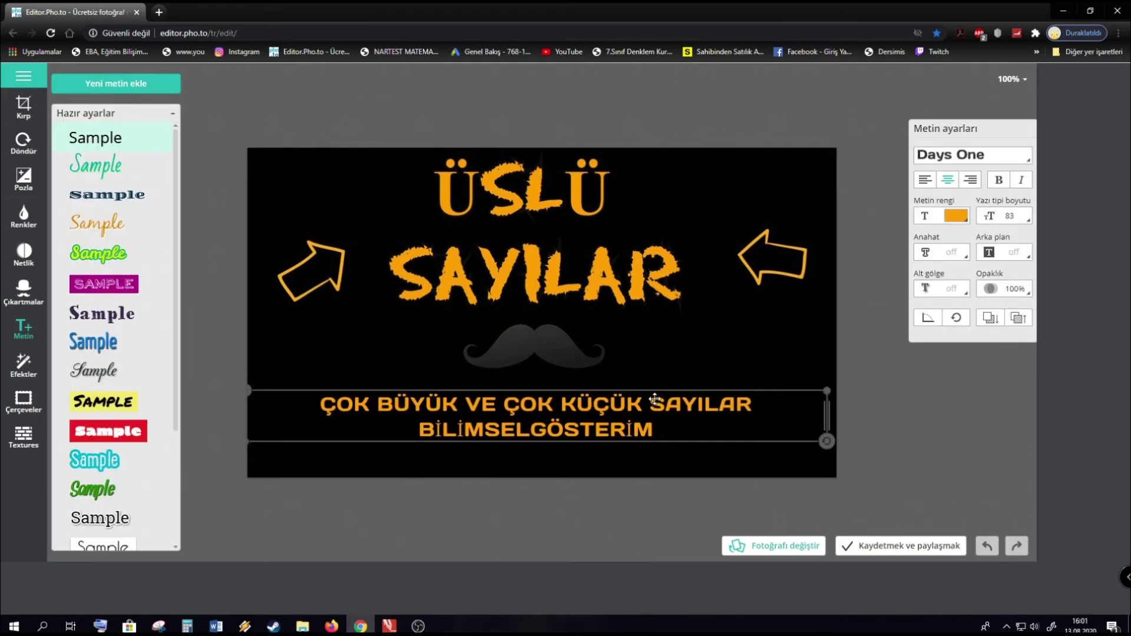
pyautogui.moveTo(656, 399); pyautogui.dragTo(654, 405)
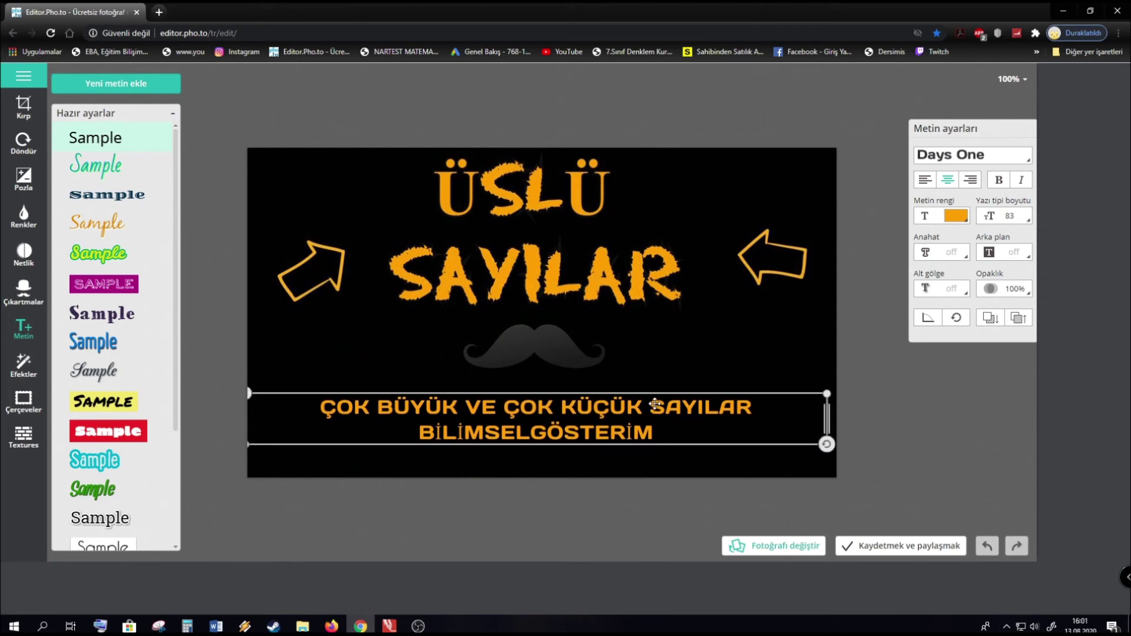
pyautogui.doubleClick(535, 433)
pyautogui.click(719, 352)
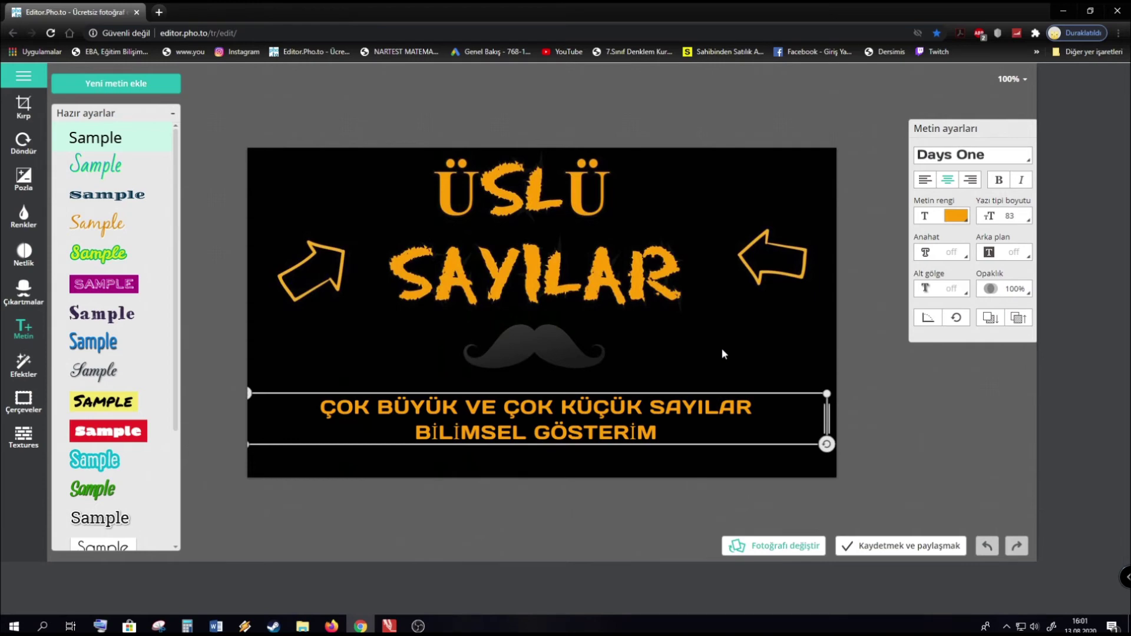
pyautogui.click(727, 357)
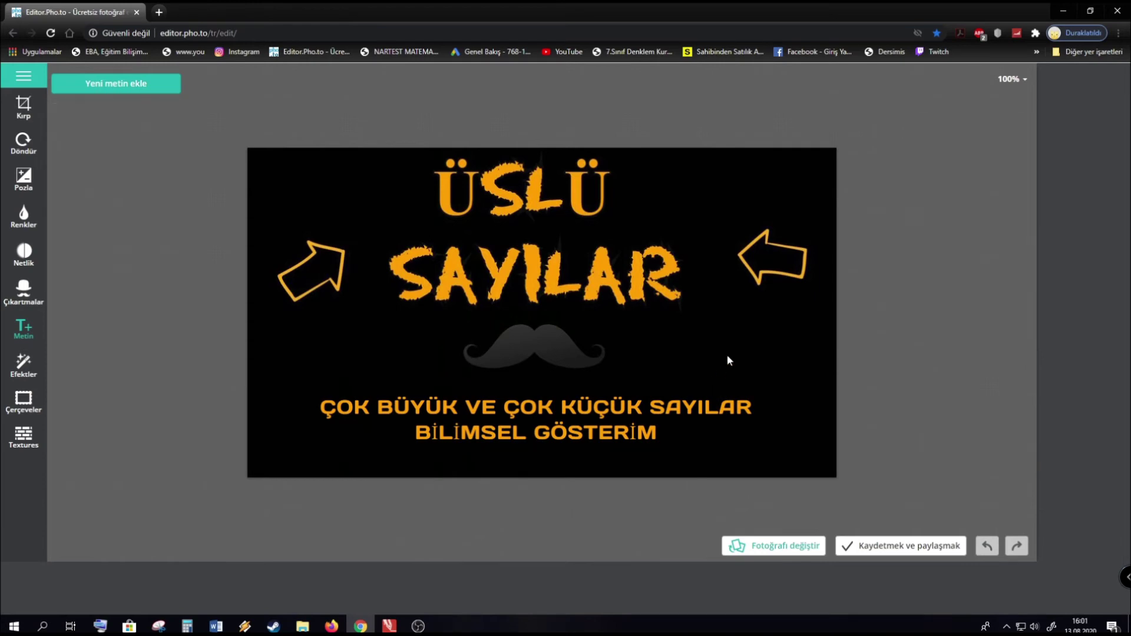
# - Download the finished cover image to the computer and view the saved u8XovKt.jpeg from the desktop
pyautogui.click(849, 548)
pyautogui.click(501, 337)
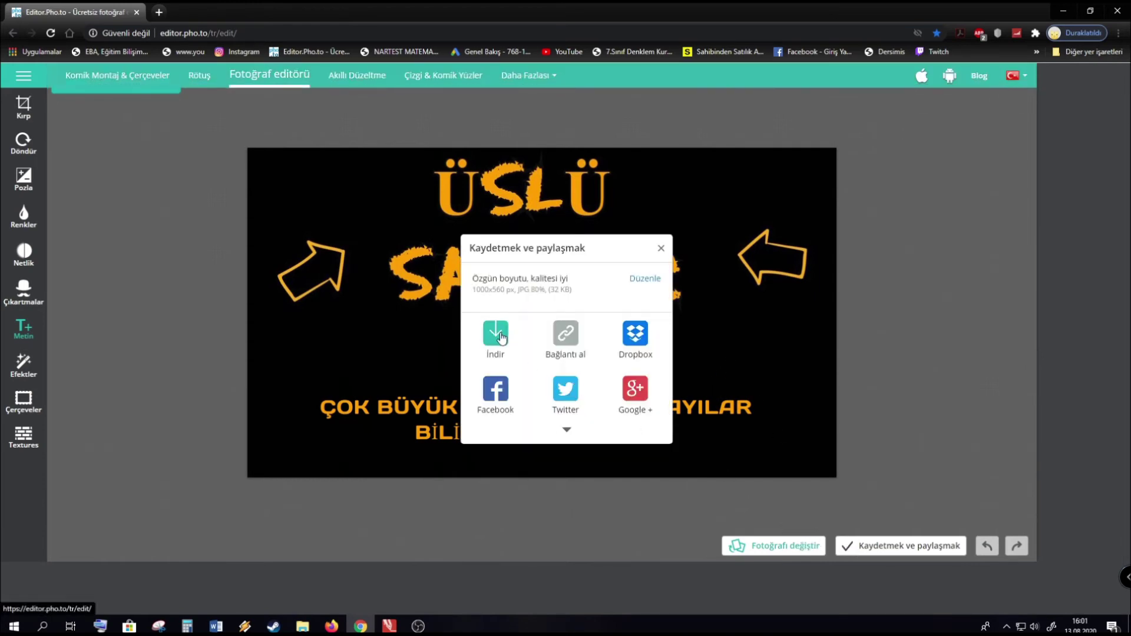
pyautogui.click(303, 626)
pyautogui.doubleClick(17, 488)
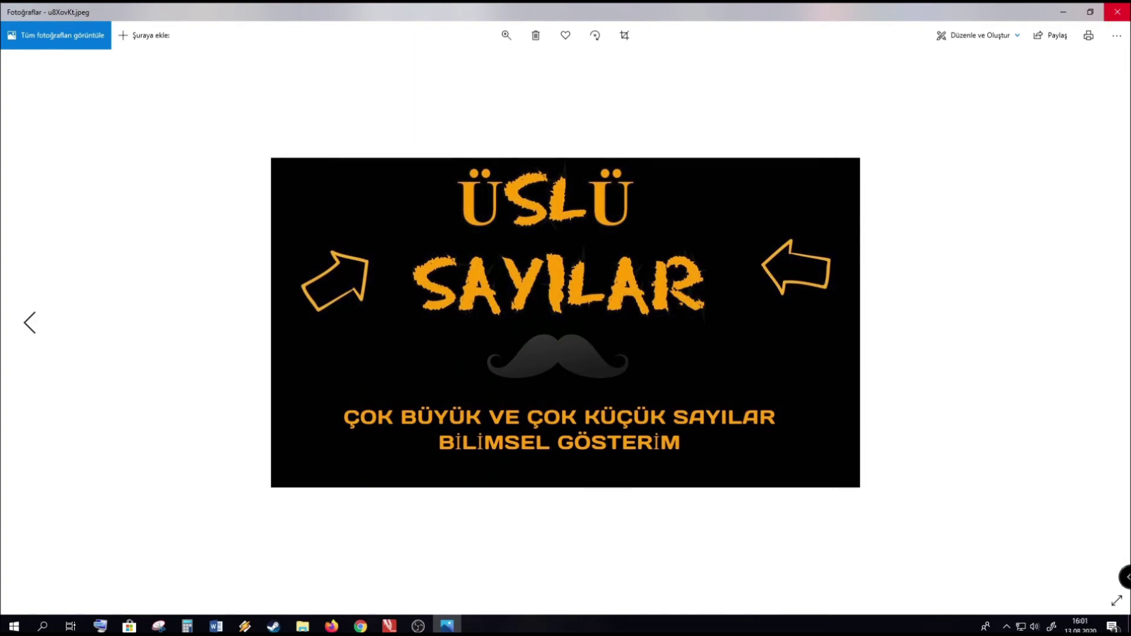
pyautogui.click(1118, 12)
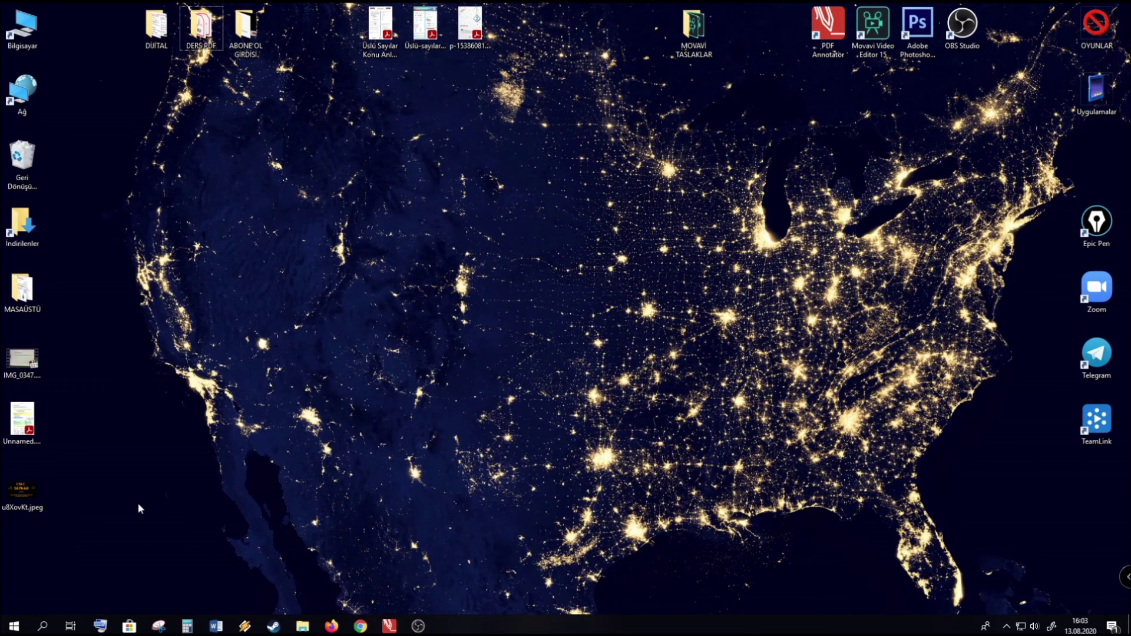
# - Switch to YouTube Studio in Chrome and start uploading BİLİMSEL GÖSTERİM.mp4 as a new video
pyautogui.click(361, 626)
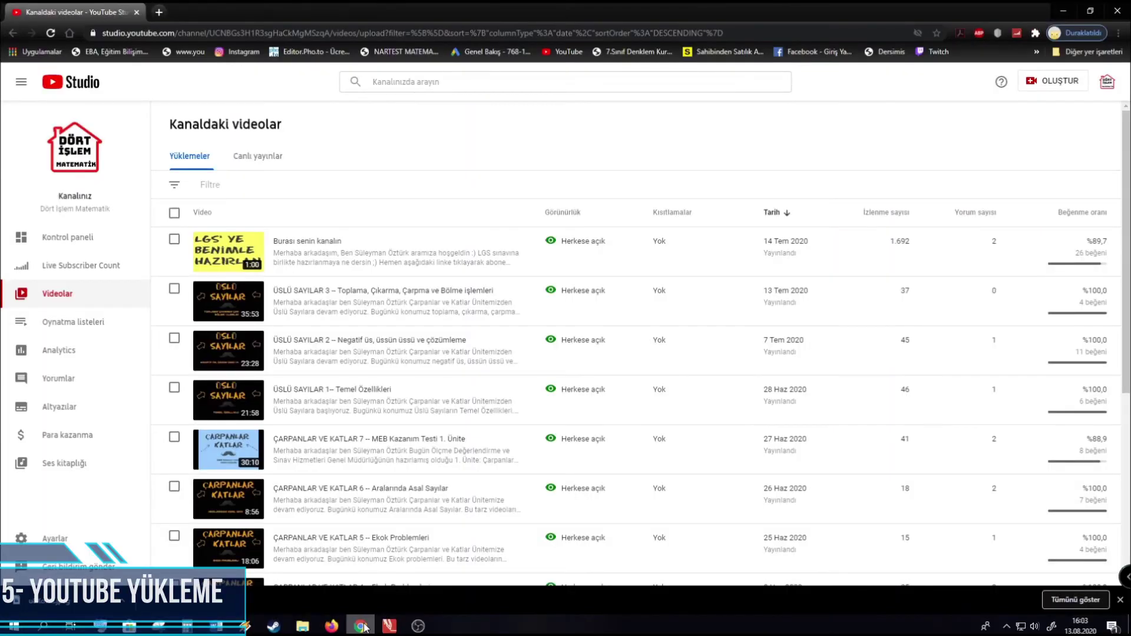
pyautogui.click(78, 84)
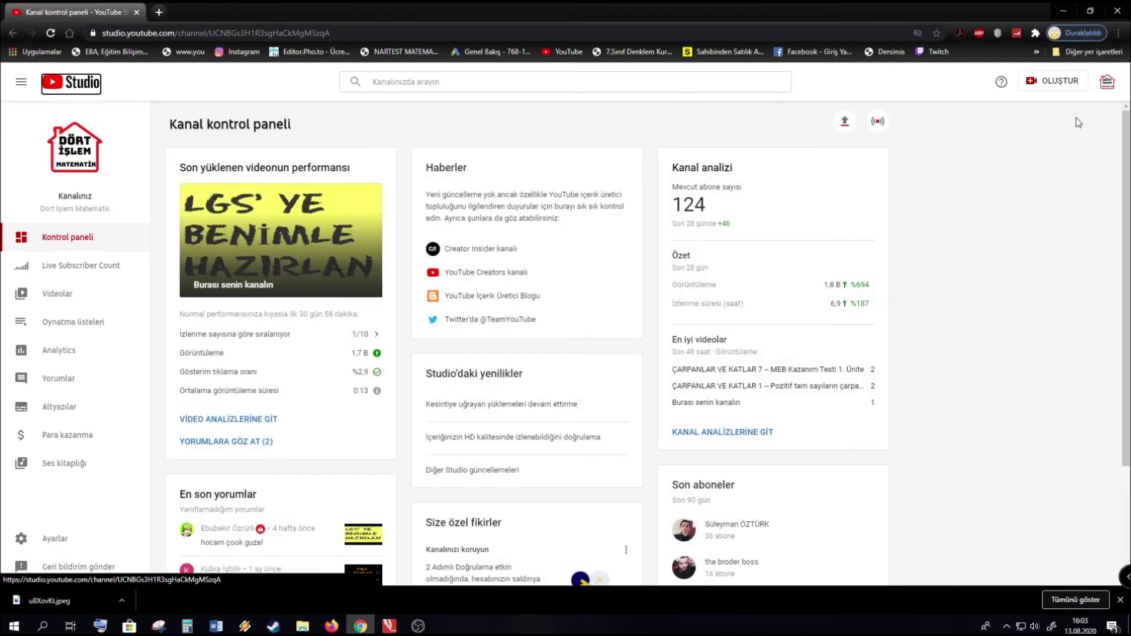
pyautogui.click(1064, 82)
pyautogui.click(1012, 112)
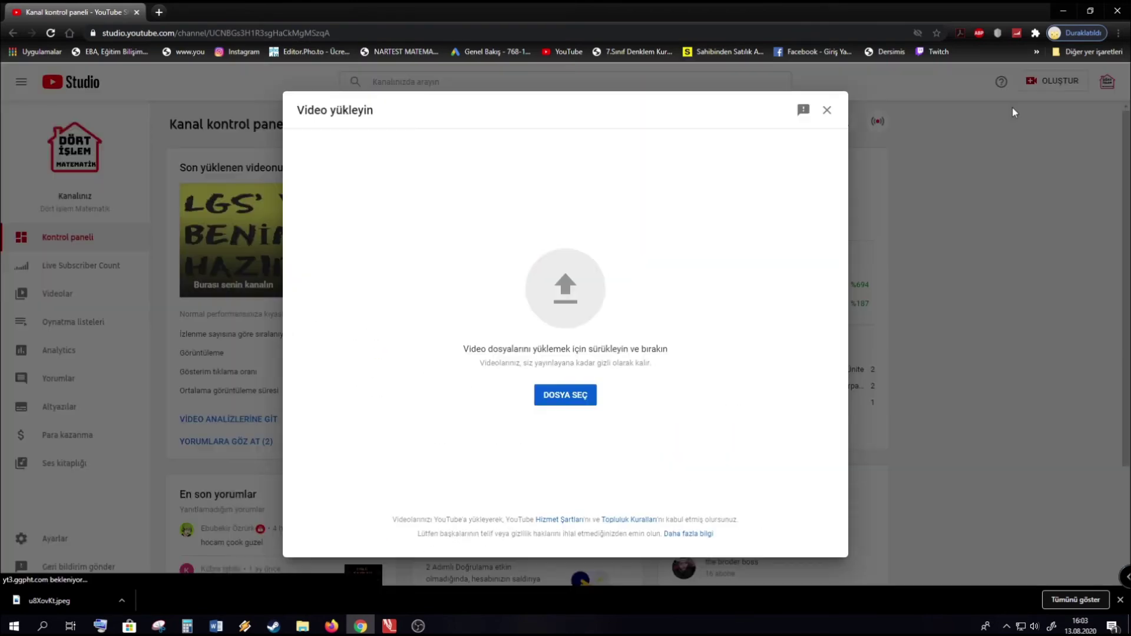
pyautogui.click(563, 402)
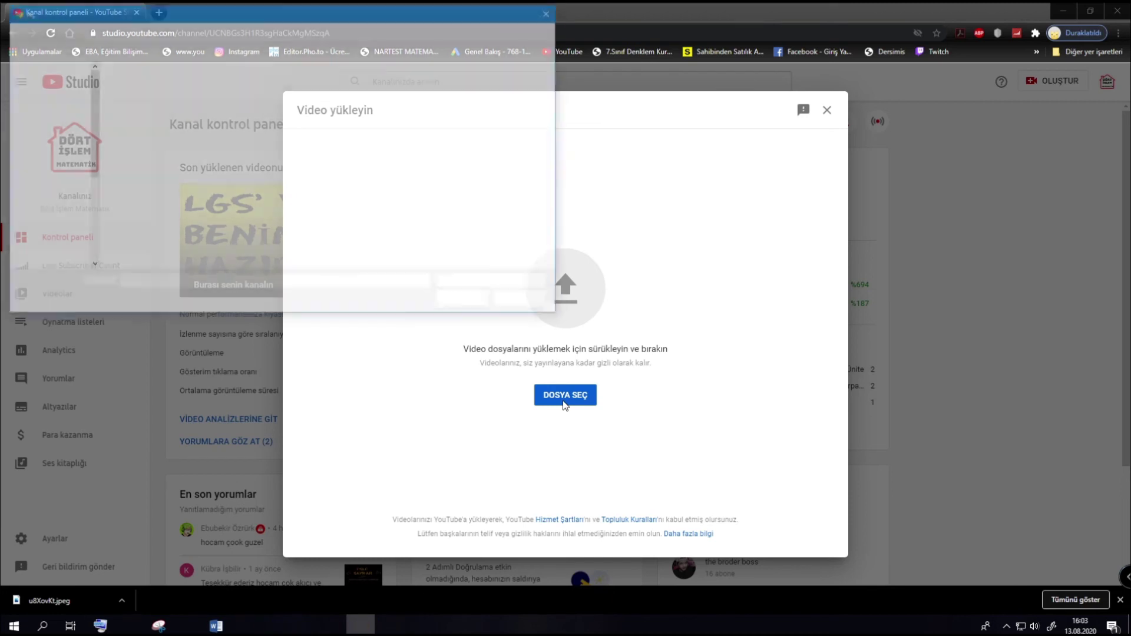
pyautogui.click(110, 31)
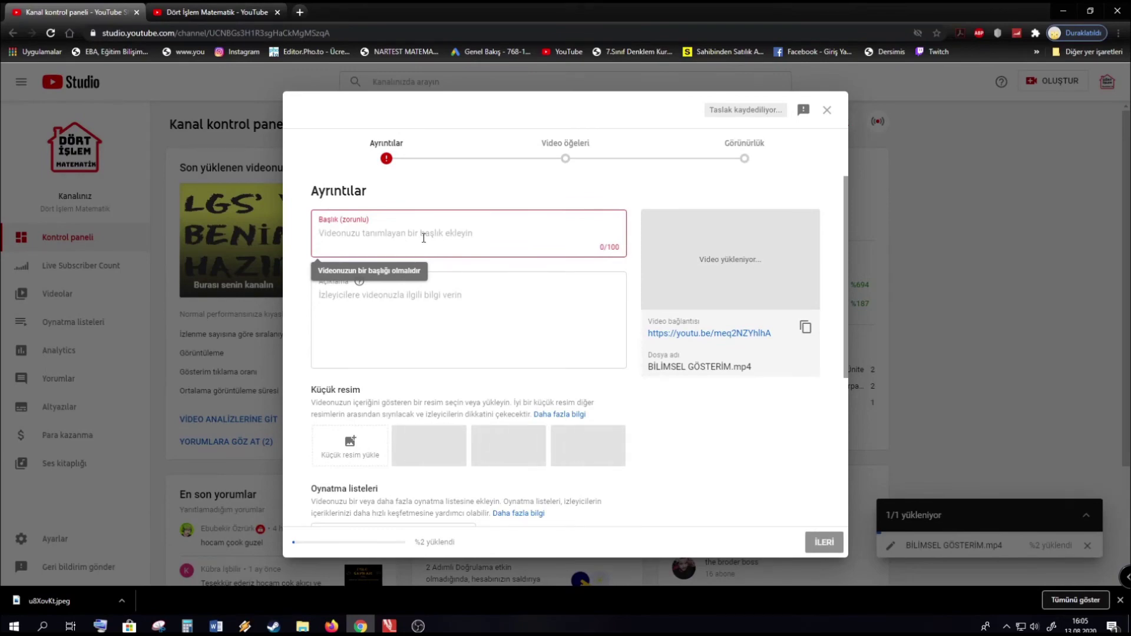
# - Title the video "ÜSLÜ SAYILAR 4 -- Çok büyük ve çok küçük sayılar- Bilimsel gösterim"
pyautogui.write('ÜSLÜ SAY')
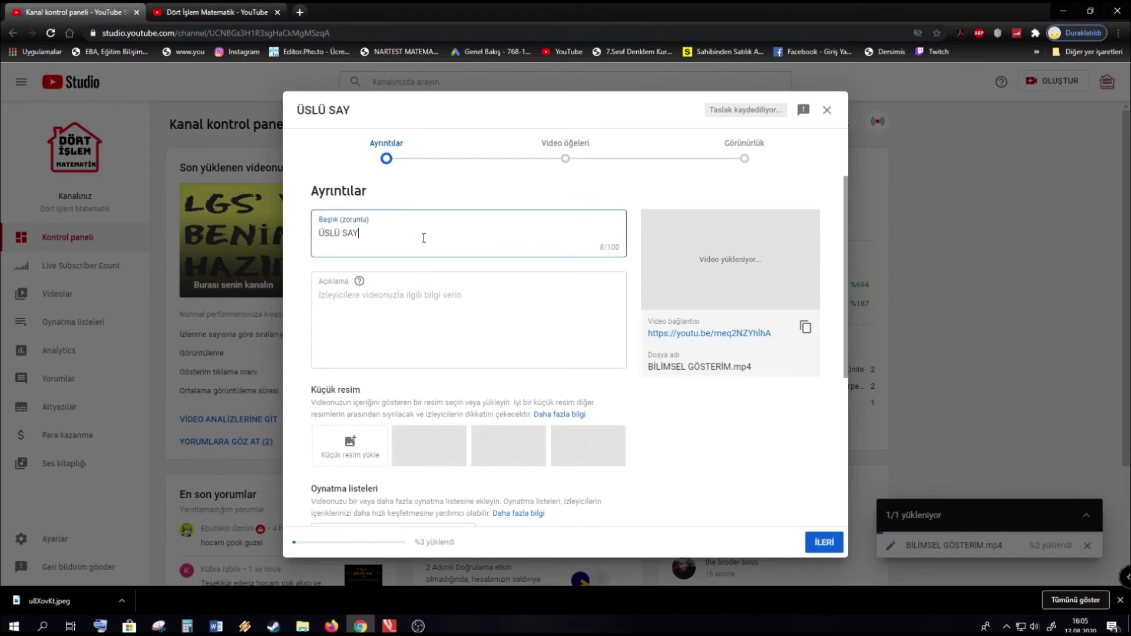
pyautogui.write('ILAR ')
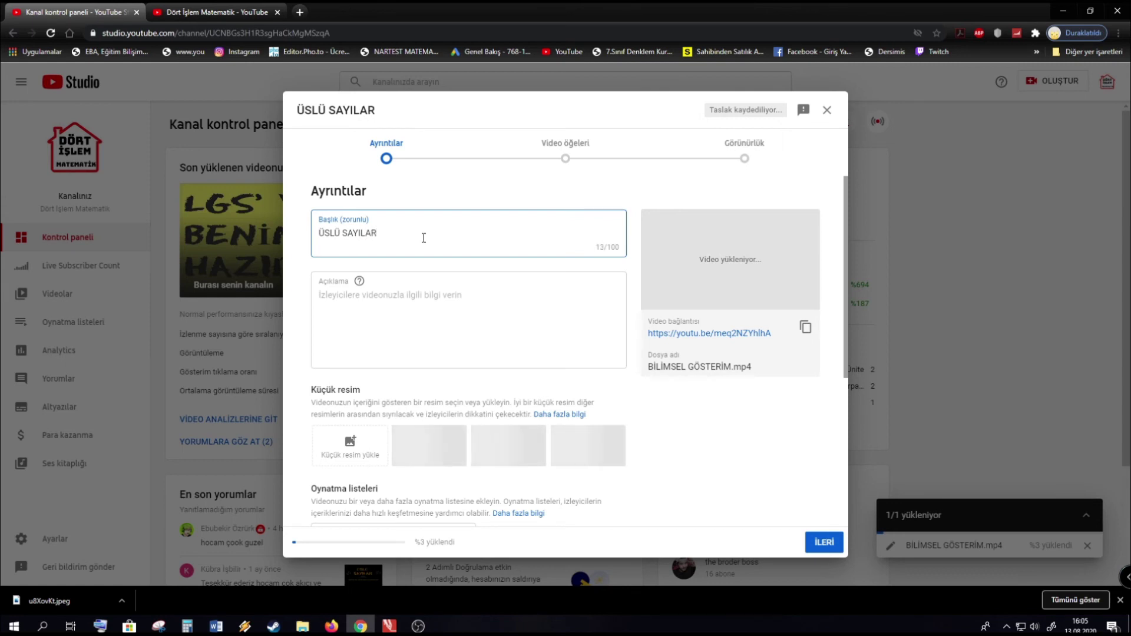
pyautogui.write('4 -- ')
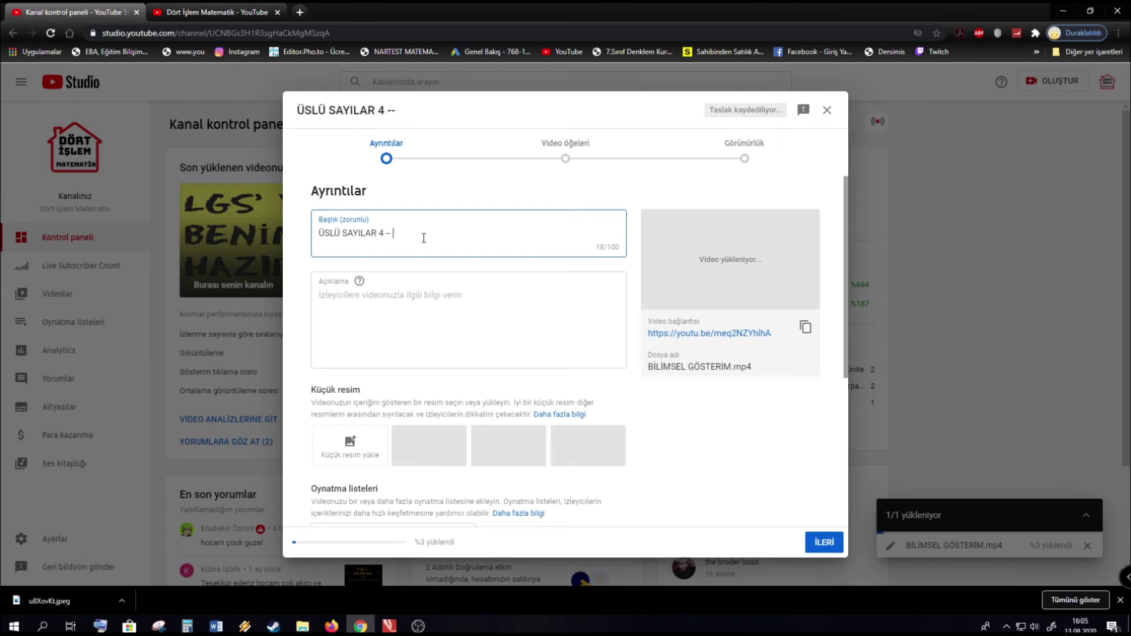
pyautogui.write('Çok b')
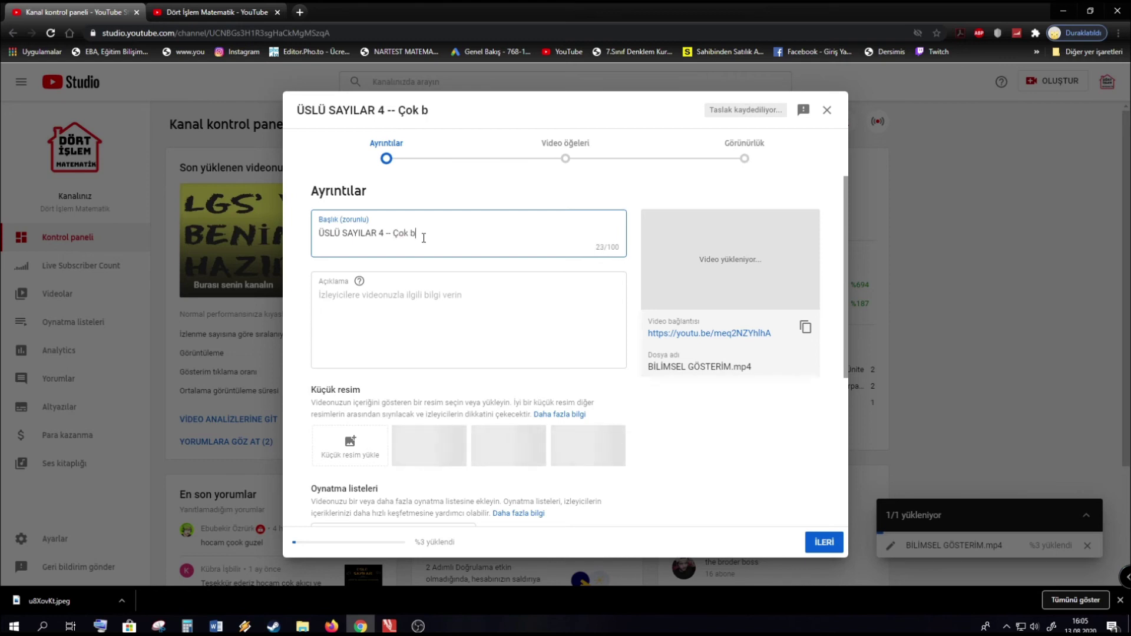
pyautogui.write('üyük ve ç')
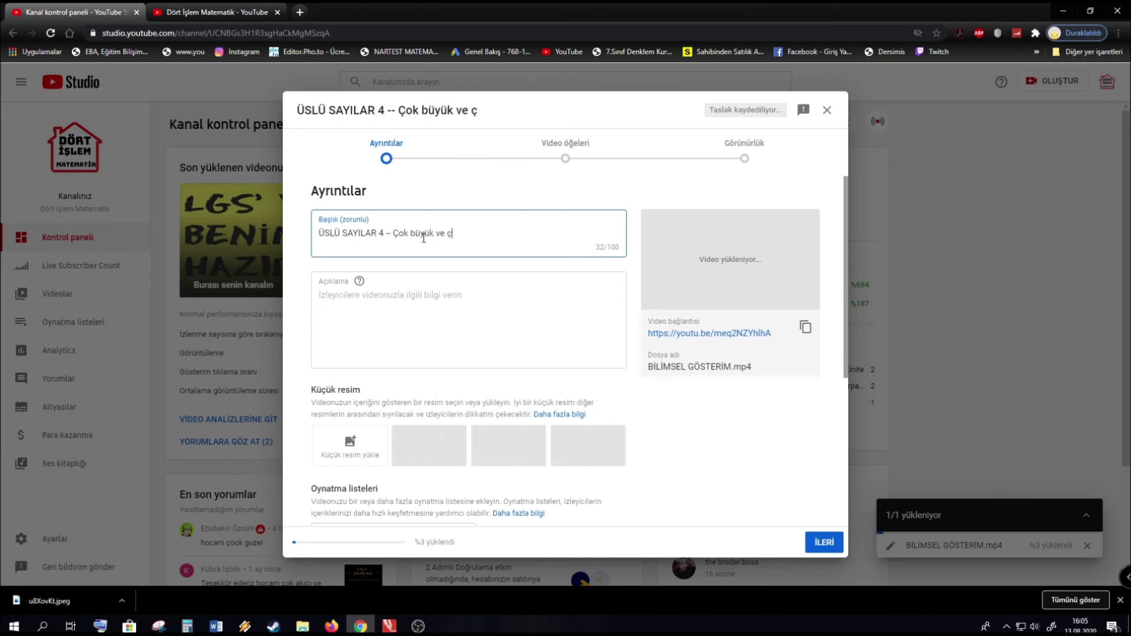
pyautogui.write('ok küçük sayılar- Bili')
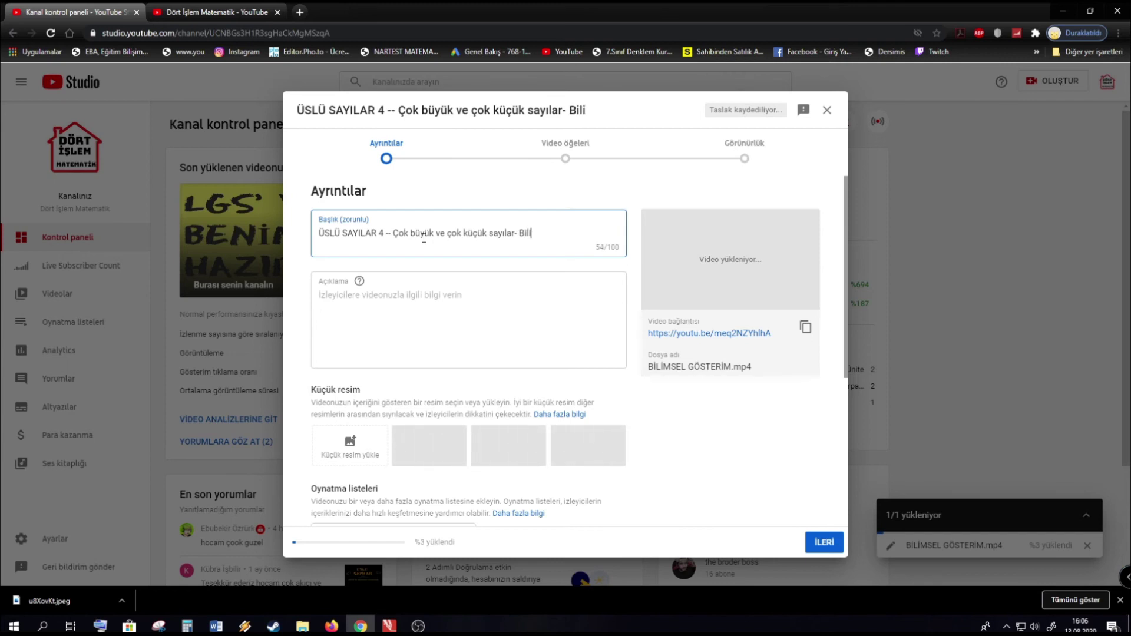
pyautogui.write('msel gös')
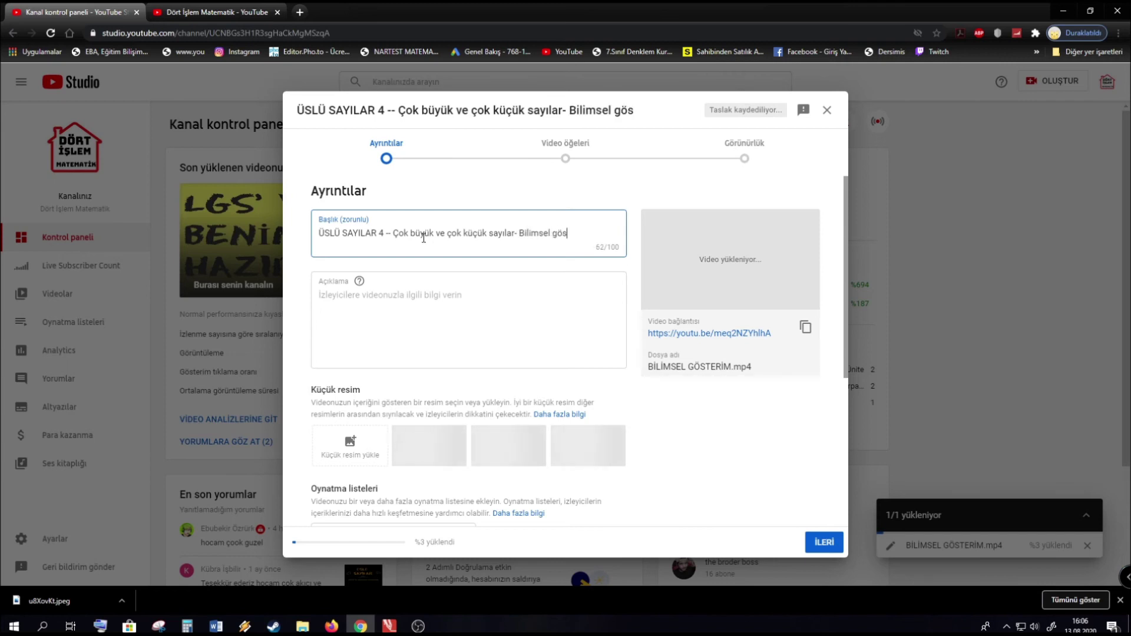
pyautogui.write('terim')
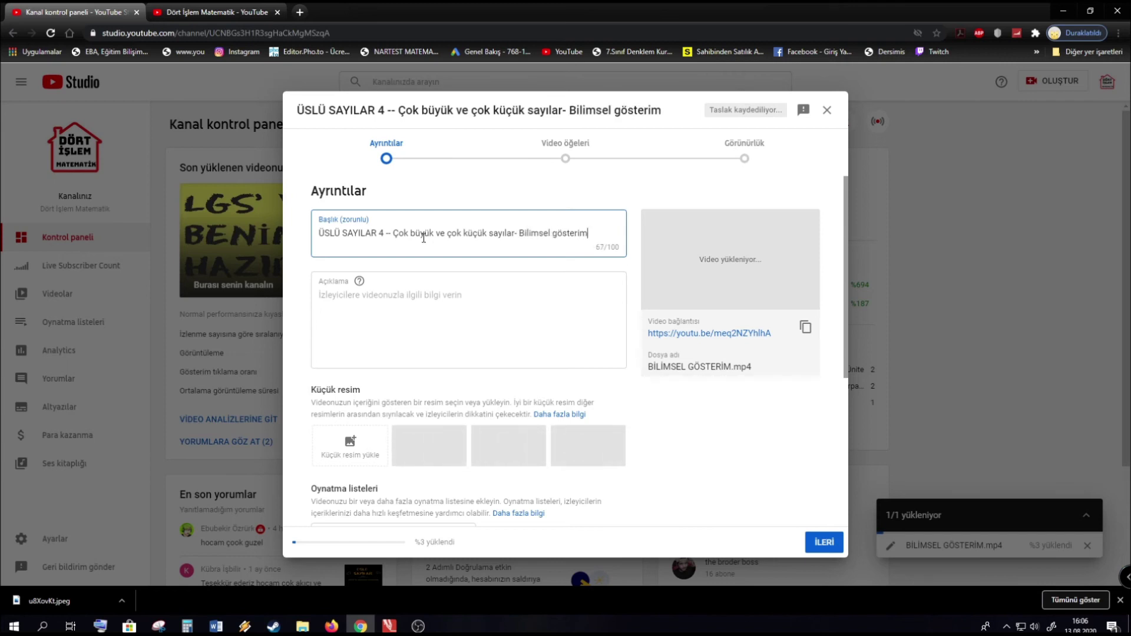
pyautogui.hotkey('ctrl', 'a')
pyautogui.click(455, 251)
# - Copy the whole text of video açıklama.txt from the DERS PDF folder on the desktop
pyautogui.click(396, 310)
pyautogui.click(360, 626)
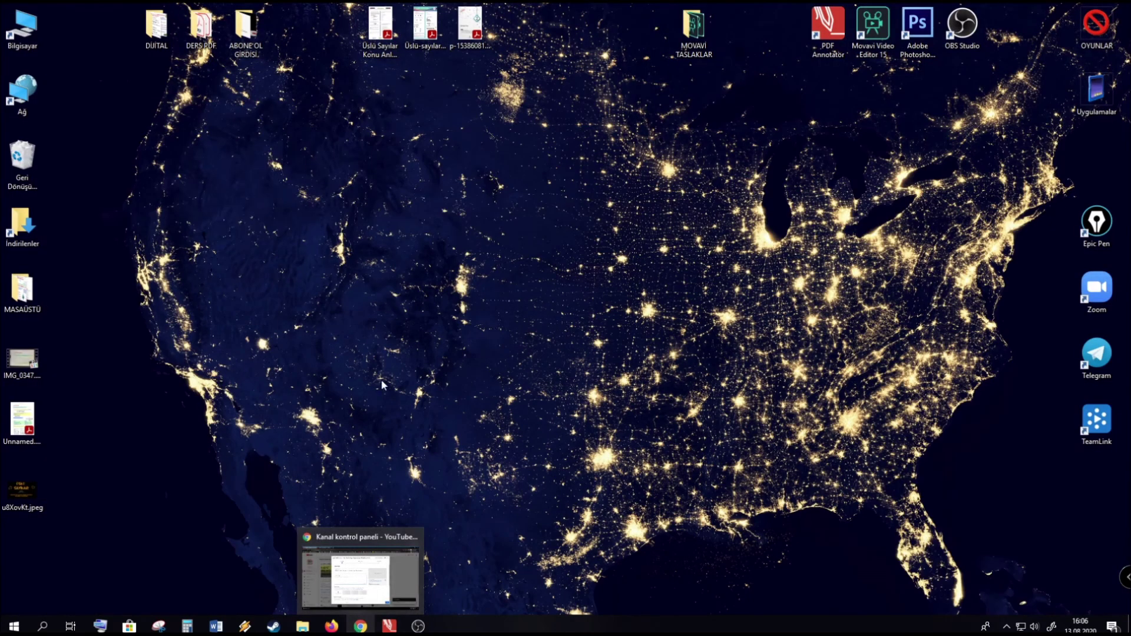
pyautogui.doubleClick(199, 29)
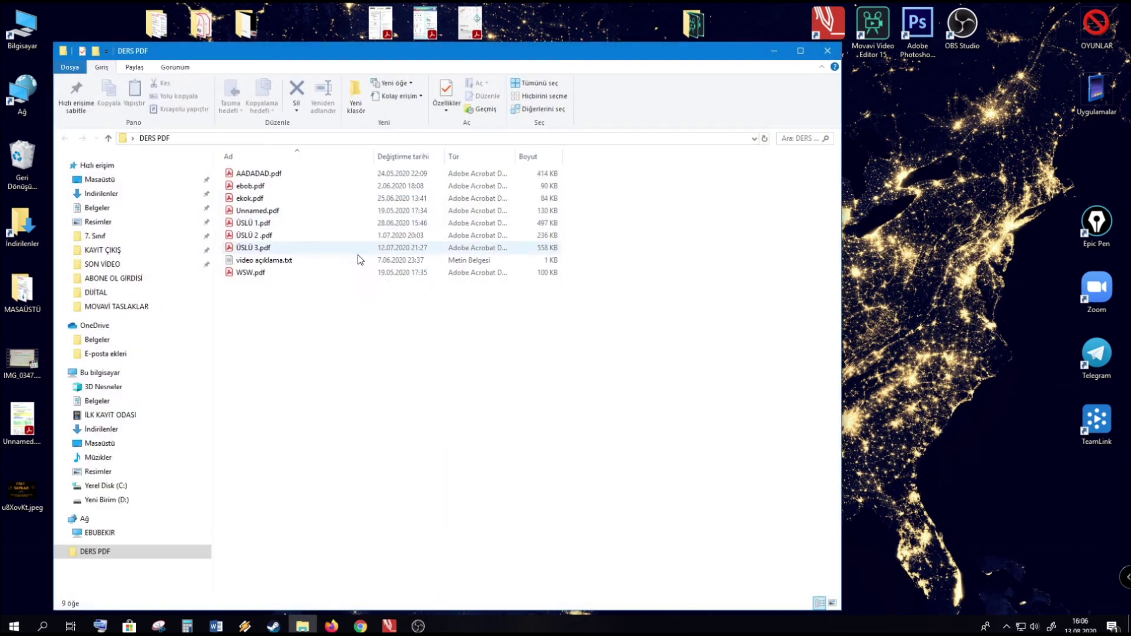
pyautogui.doubleClick(288, 260)
pyautogui.moveTo(607, 265); pyautogui.dragTo(228, 166)
pyautogui.rightClick(229, 168)
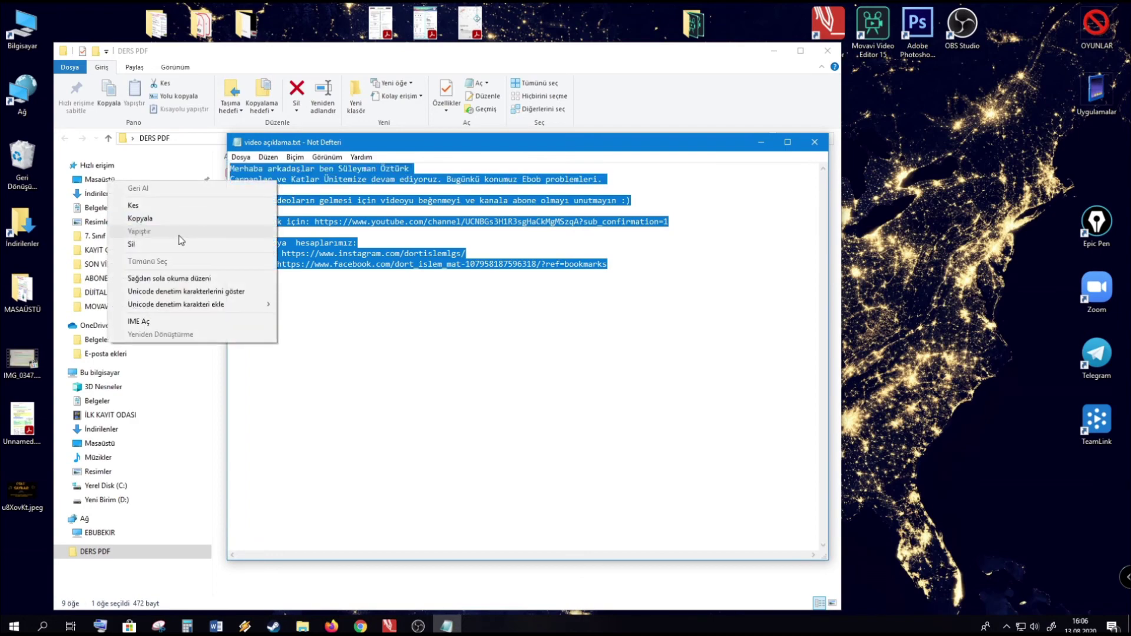
pyautogui.click(172, 220)
# - Return to the upload form in Chrome and paste the copied text as the video's description
pyautogui.click(361, 626)
pyautogui.click(332, 296)
pyautogui.rightClick(332, 296)
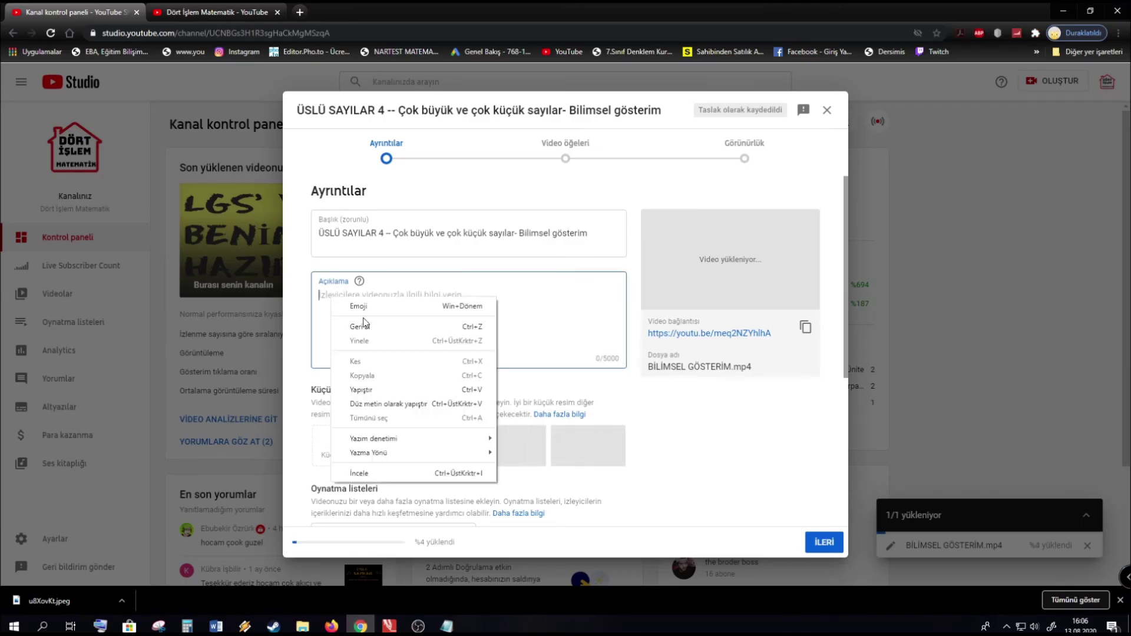
pyautogui.click(359, 391)
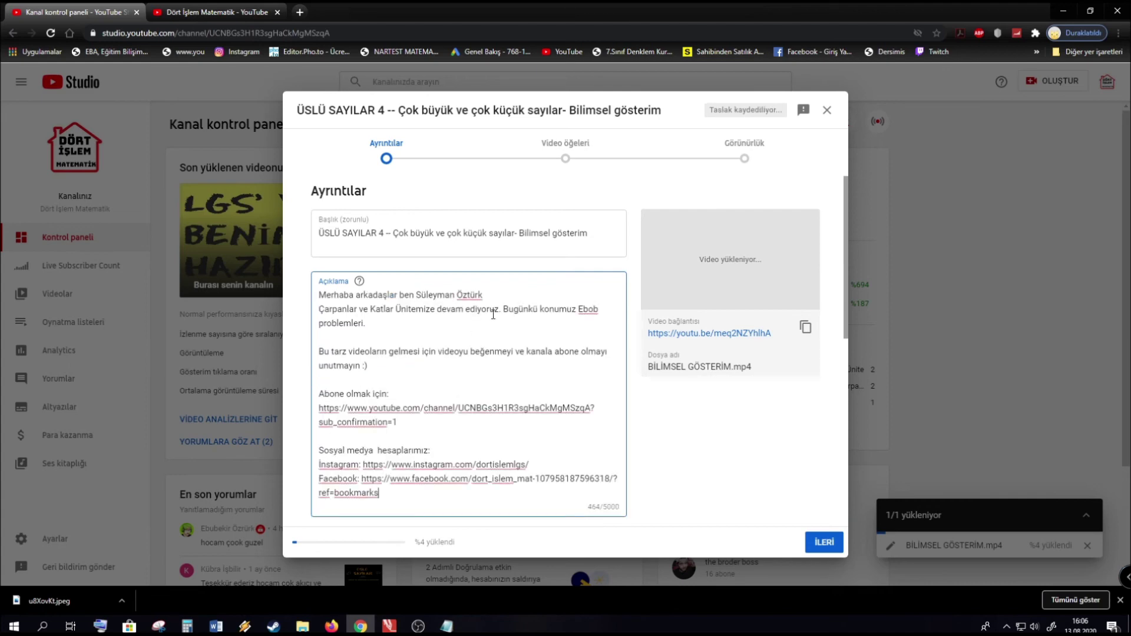
# - Replace "Çarpanlar ve Katlar" in the description with "Üslü sayılar" and write ünitemize with a lowercase ü
pyautogui.moveTo(580, 309); pyautogui.dragTo(393, 309)
pyautogui.click(367, 325)
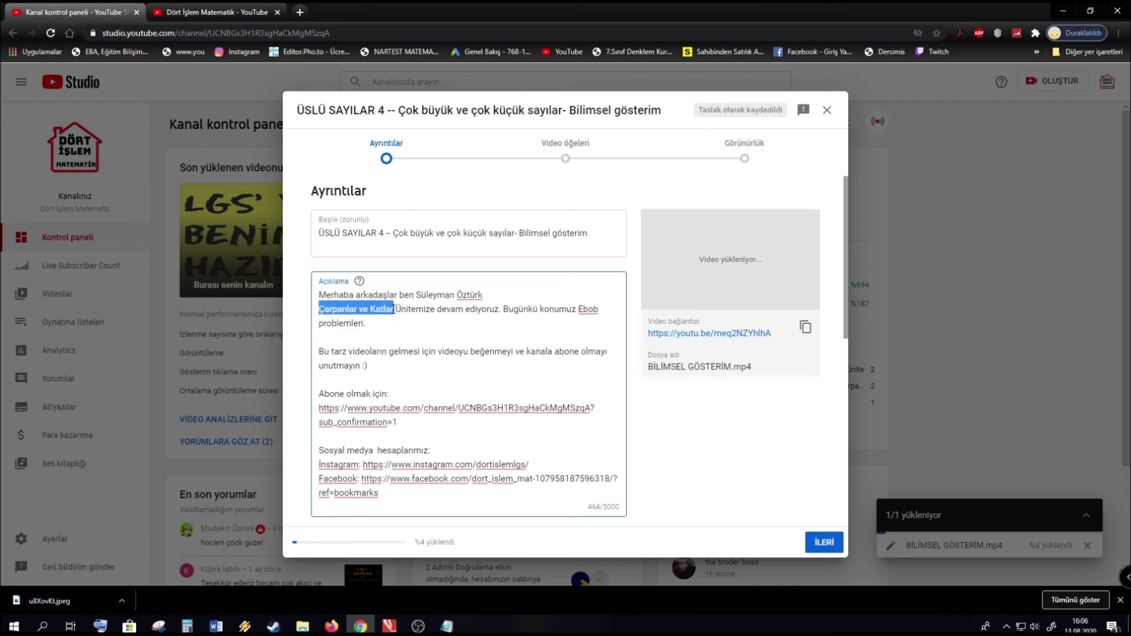
pyautogui.moveTo(394, 309); pyautogui.dragTo(320, 309)
pyautogui.write('Üslü ')
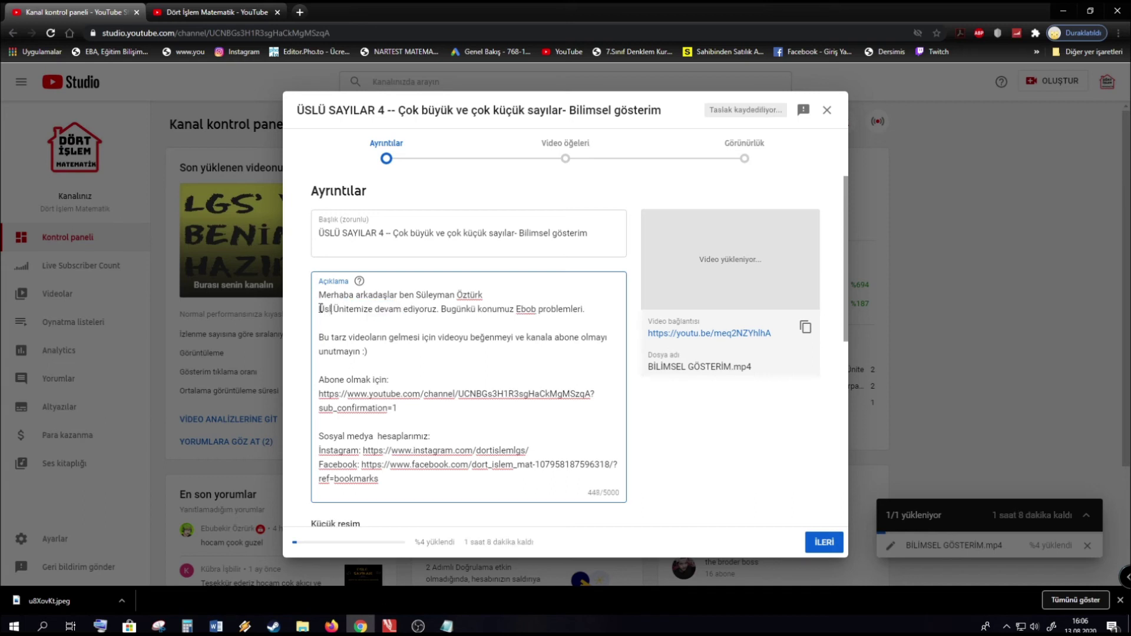
pyautogui.write('sayılar')
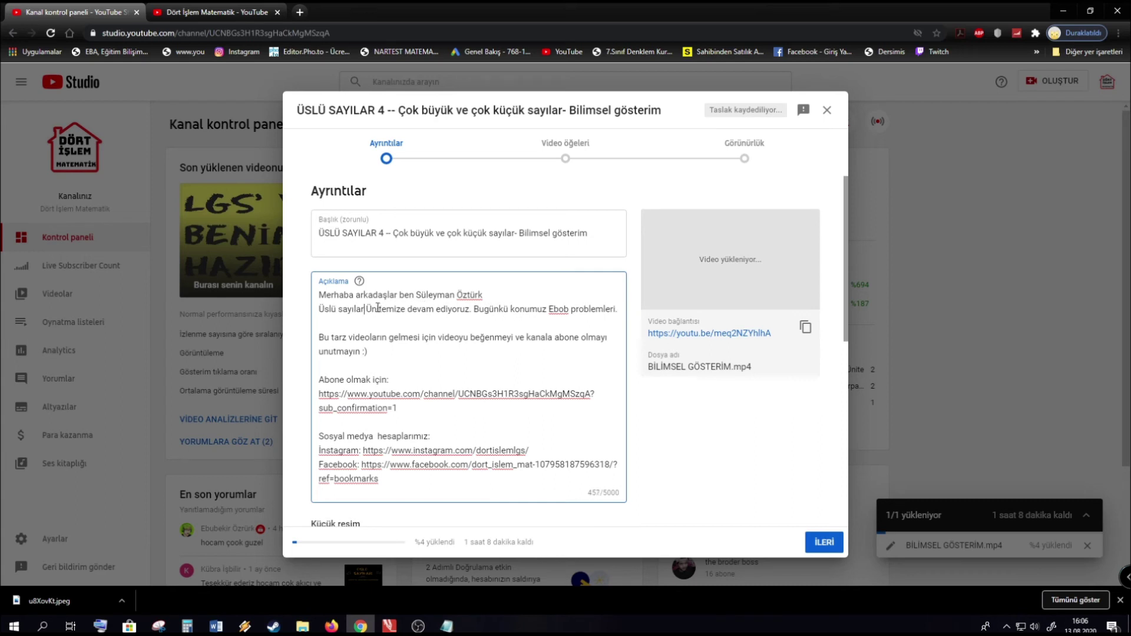
pyautogui.press('Delete')
pyautogui.write('ü')
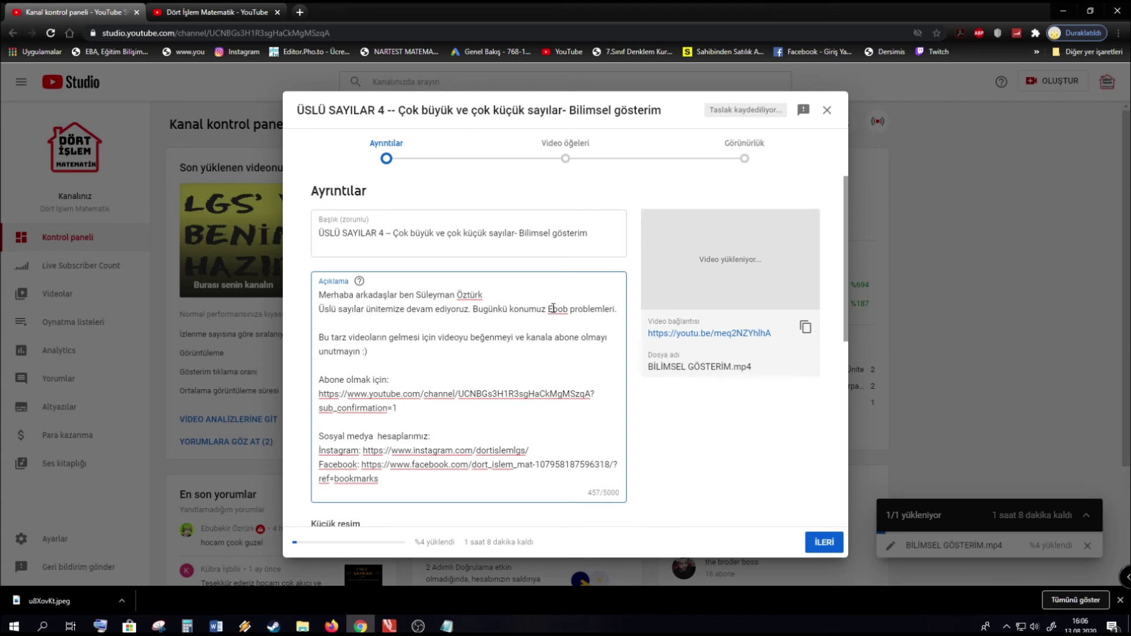
# - Replace "Ebob problemleri." in the description with the title's "Çok büyük ve çok küçük sayılar- Bilimsel gösterim"
pyautogui.moveTo(548, 309); pyautogui.dragTo(568, 310)
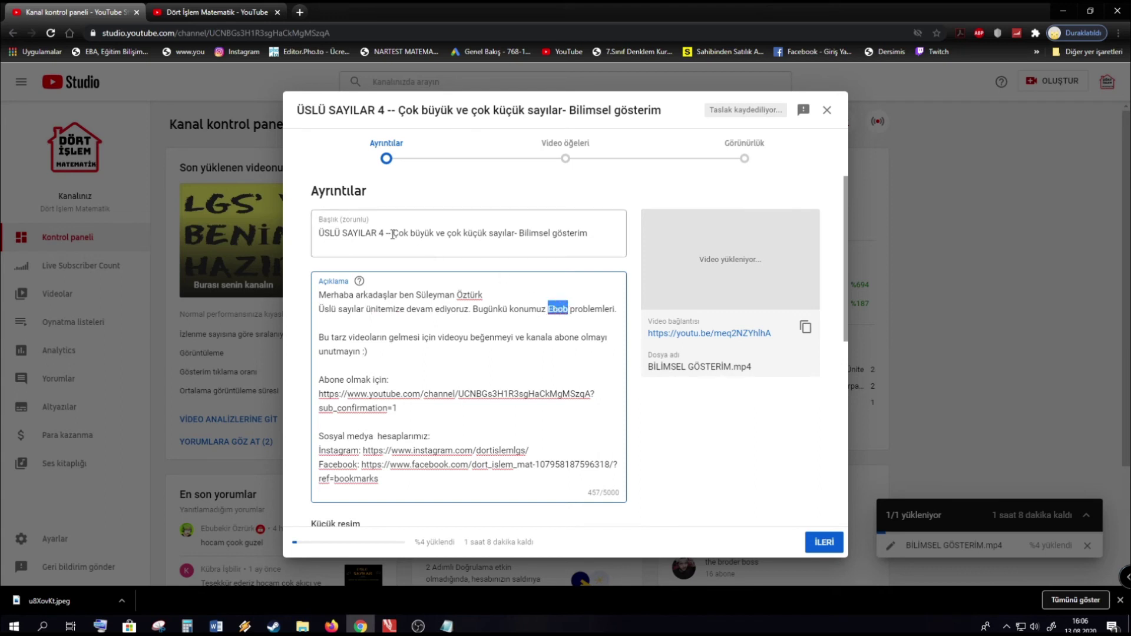
pyautogui.moveTo(393, 234); pyautogui.dragTo(566, 242)
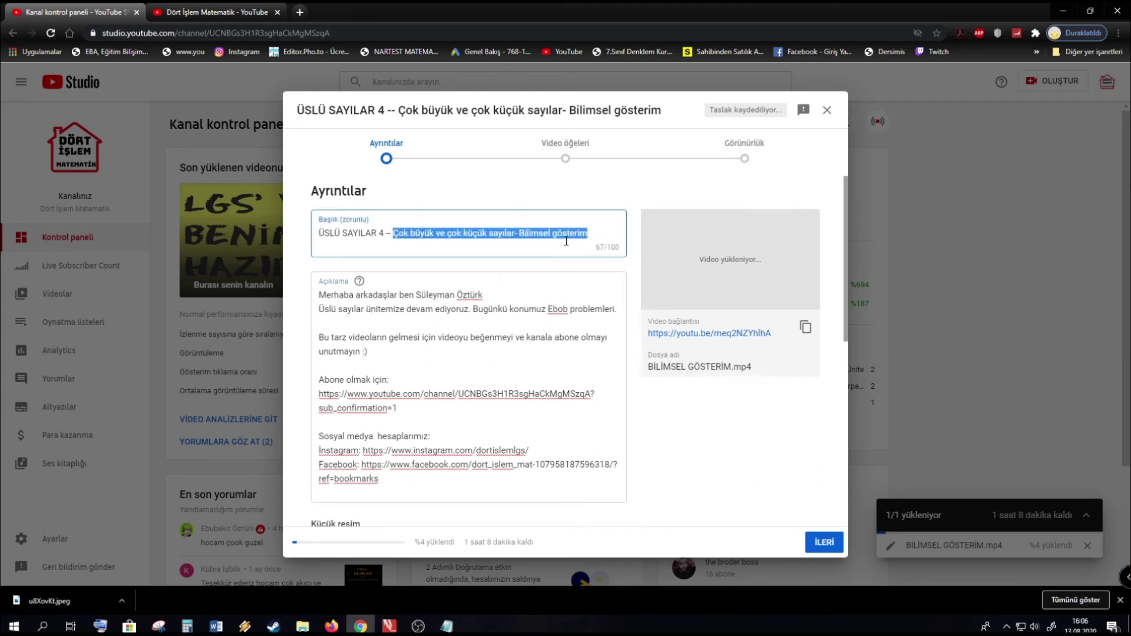
pyautogui.click(547, 308)
pyautogui.moveTo(547, 309); pyautogui.dragTo(618, 308)
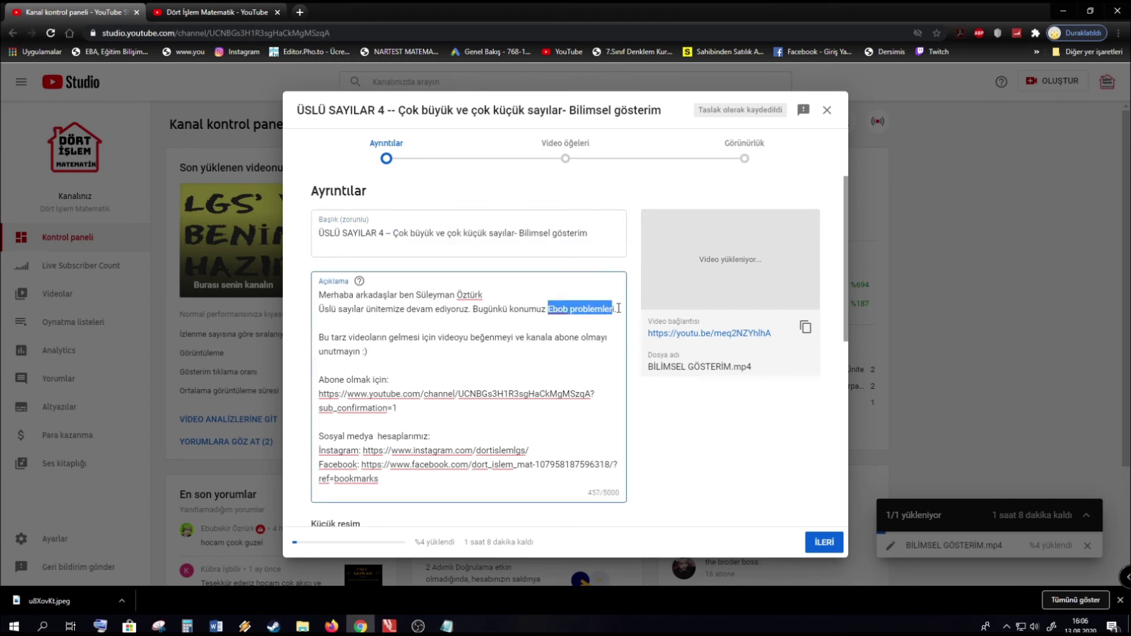
pyautogui.hotkey('ctrl', 'v')
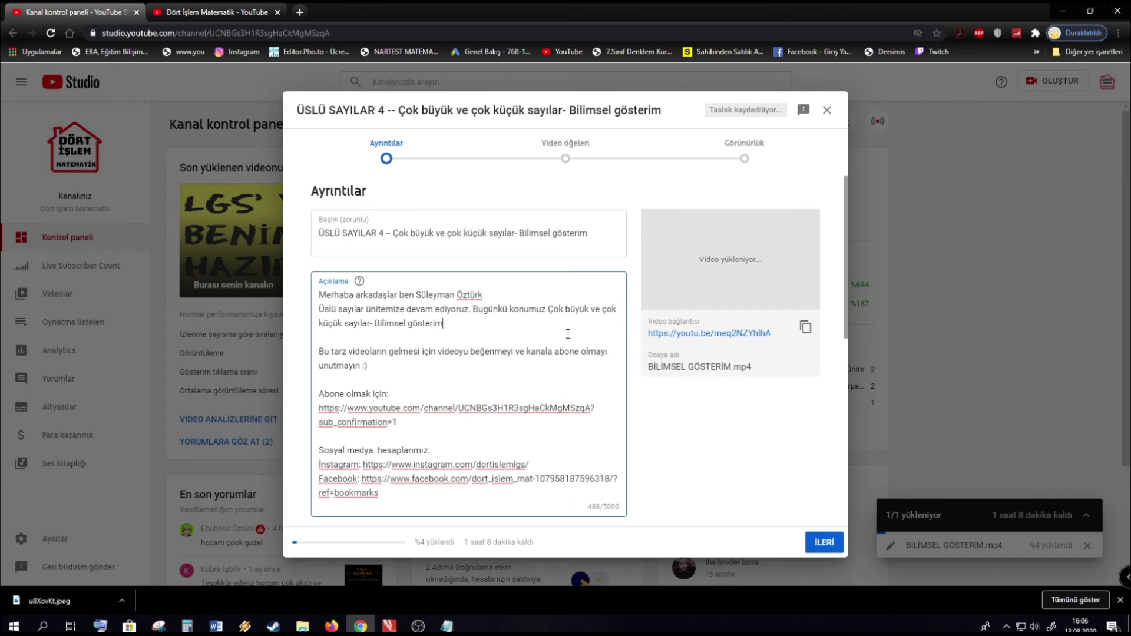
# - Lowercase the first letter of the pasted topic to "çok" and put a space between sayılar and the hyphen
pyautogui.press('BackSpace')
pyautogui.write('ç')
pyautogui.write('-')
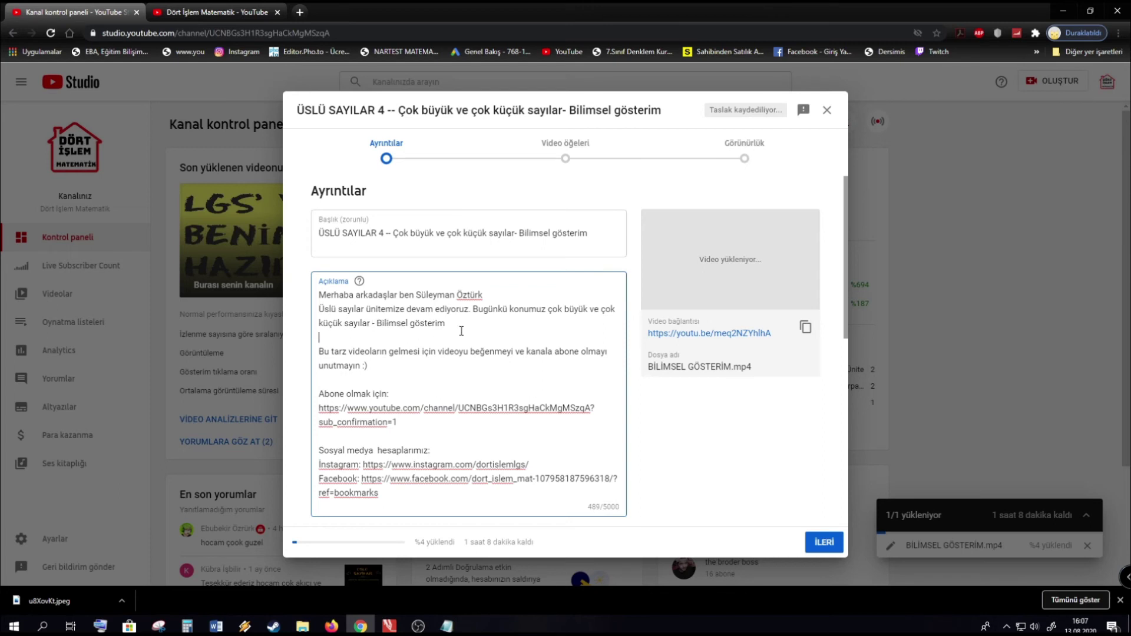
pyautogui.click(378, 324)
pyautogui.press('BackSpace')
pyautogui.write('-')
# - Upload u8XovKt.jpeg from the desktop as the video's thumbnail
pyautogui.scroll(-4, 417, 426)
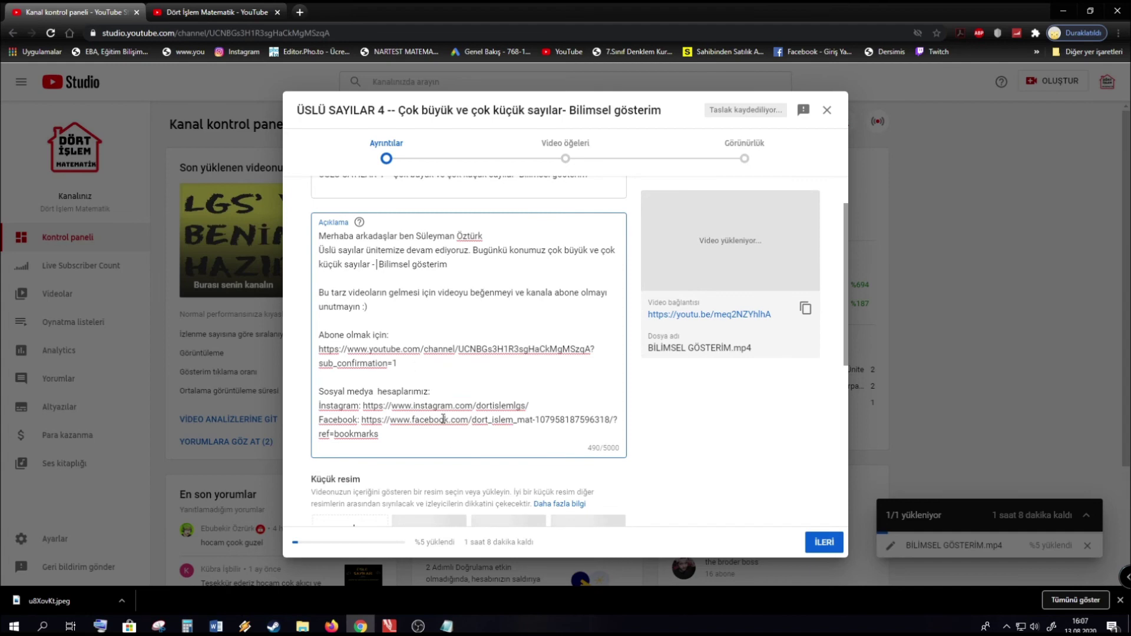
pyautogui.click(369, 367)
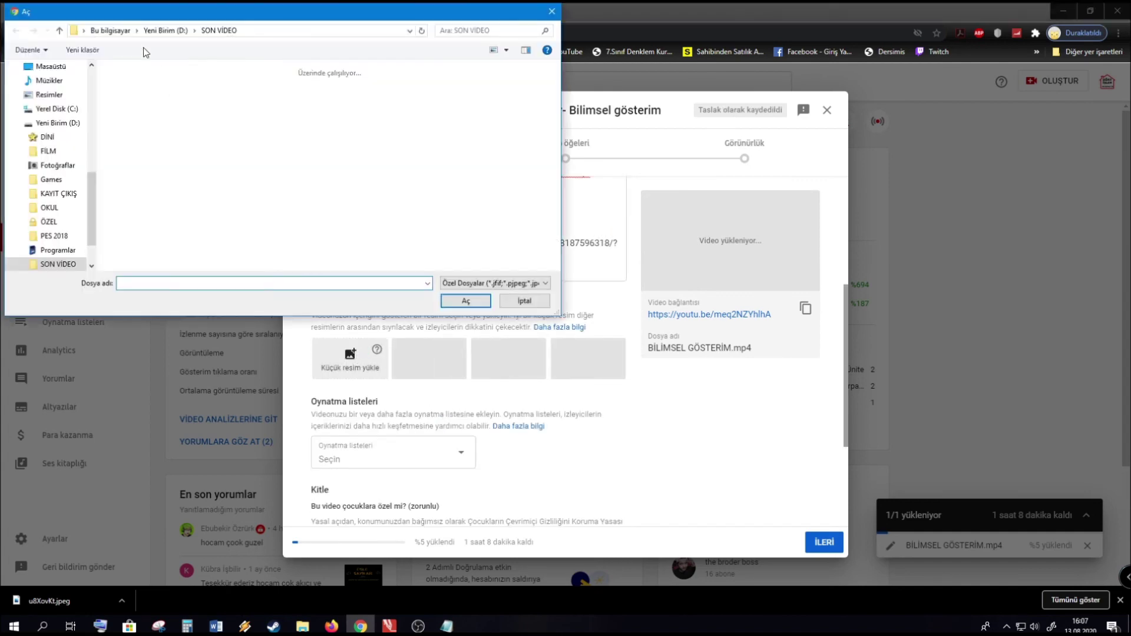
pyautogui.click(85, 31)
pyautogui.click(97, 44)
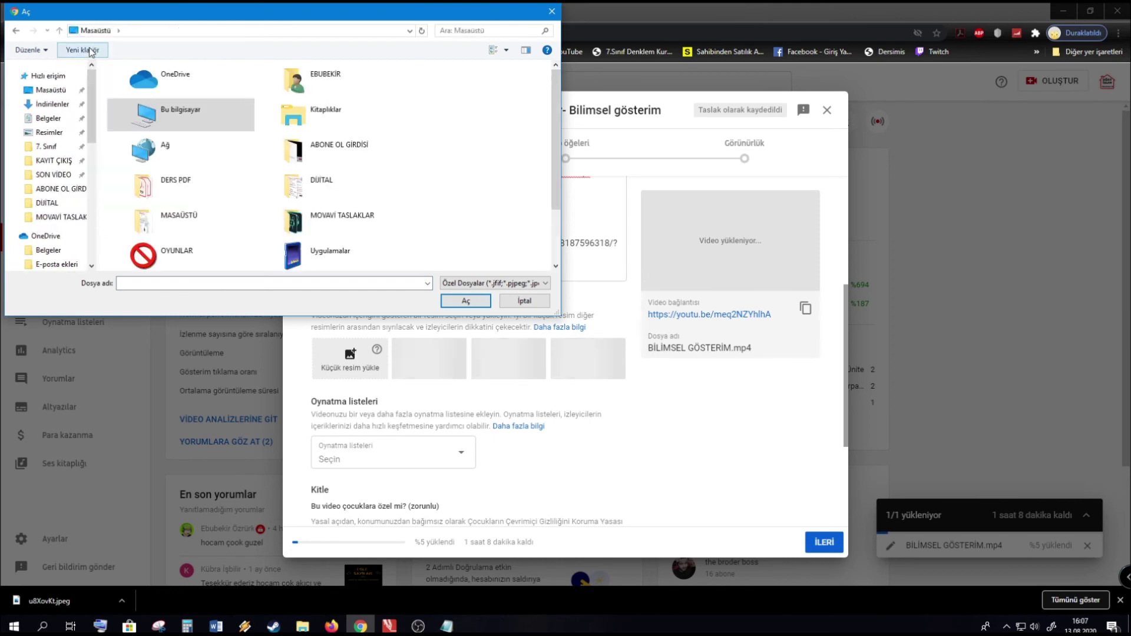
pyautogui.scroll(-2, 295, 172)
pyautogui.click(295, 253)
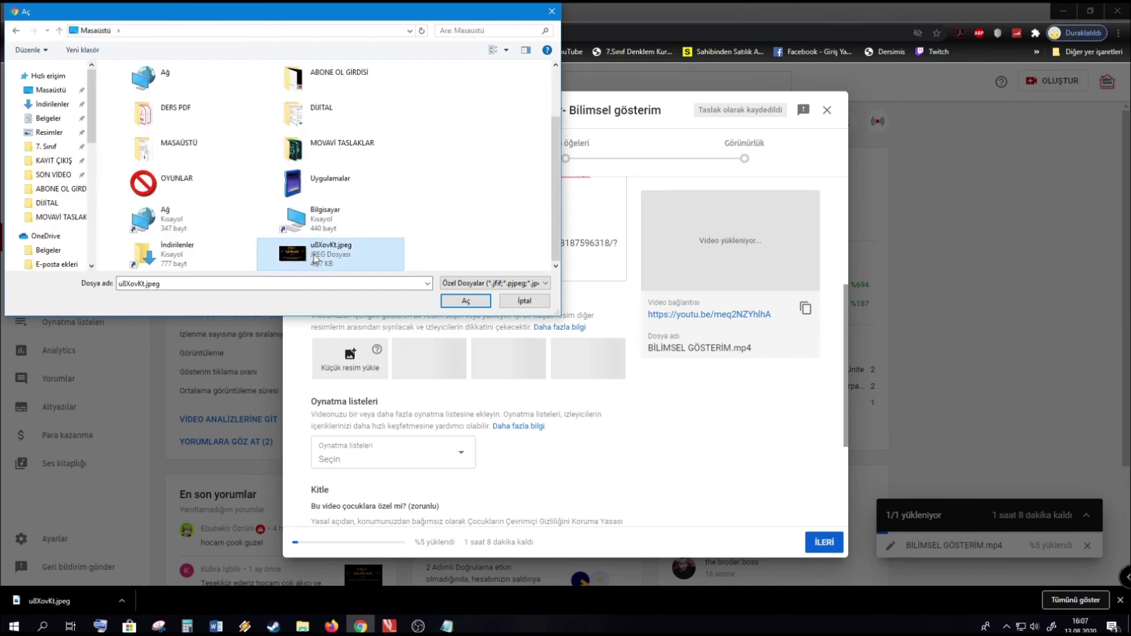
pyautogui.click(454, 298)
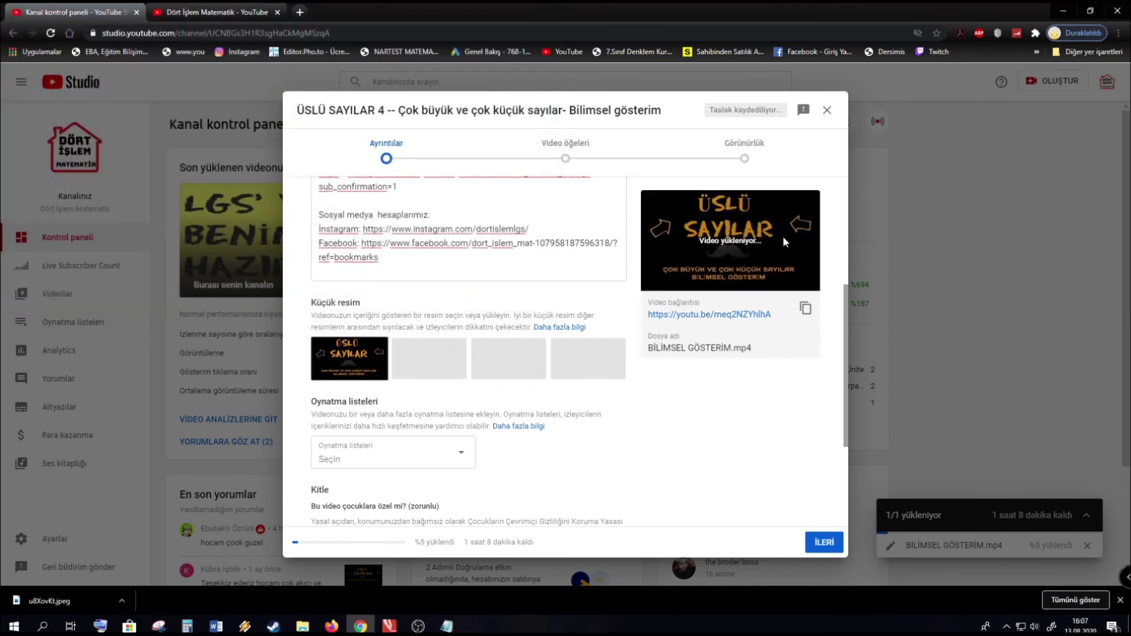
# - Mark the video as not made for kids and expand the additional options to reach the tags section
pyautogui.scroll(-3, 422, 395)
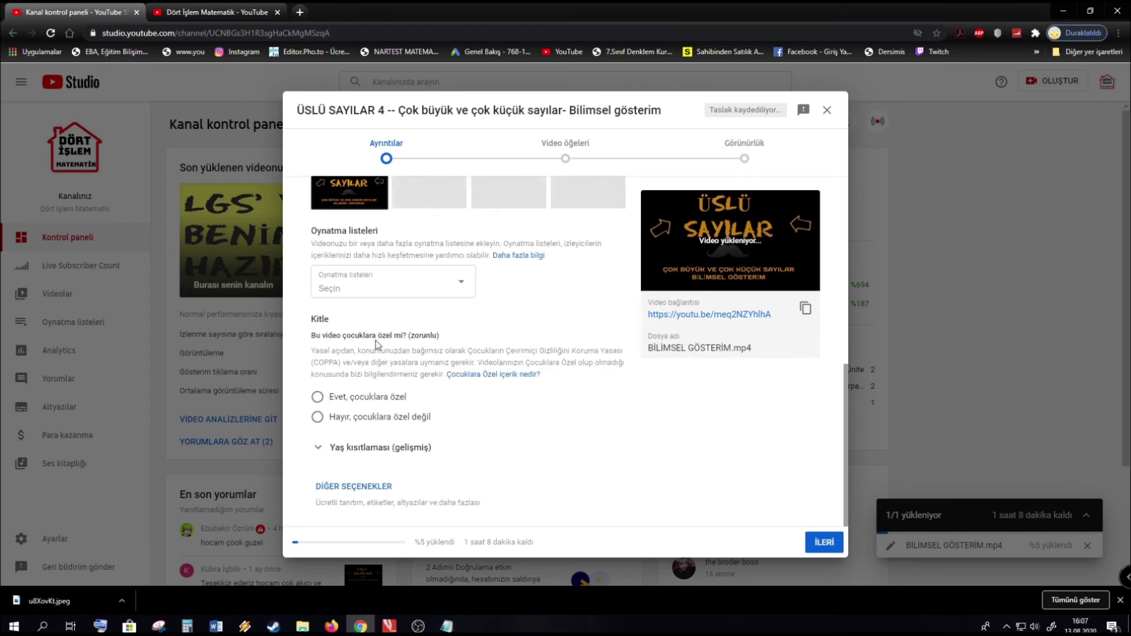
pyautogui.click(330, 419)
pyautogui.click(361, 486)
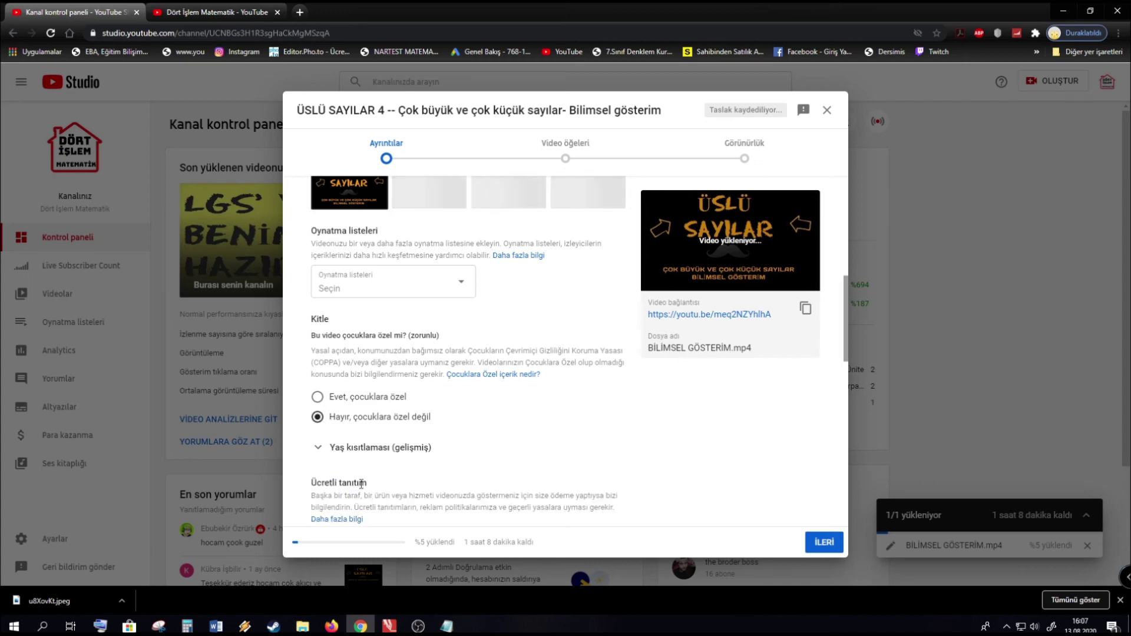
pyautogui.scroll(-5, 569, 458)
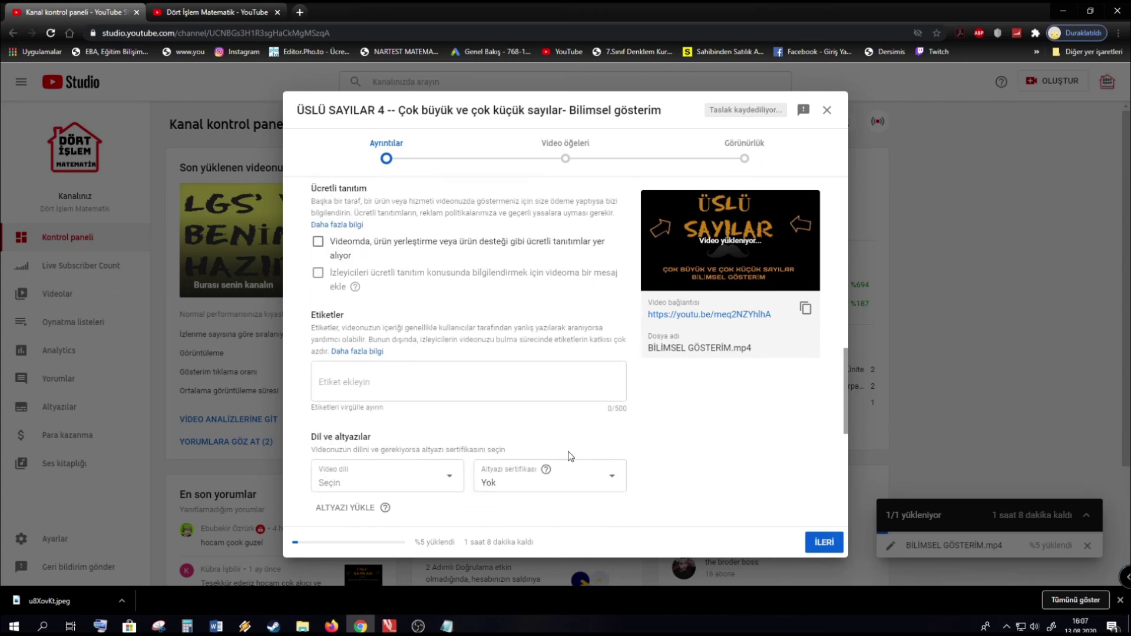
# - Add the tags üslü, sayılar, lgs and matematik to the video
pyautogui.click(353, 390)
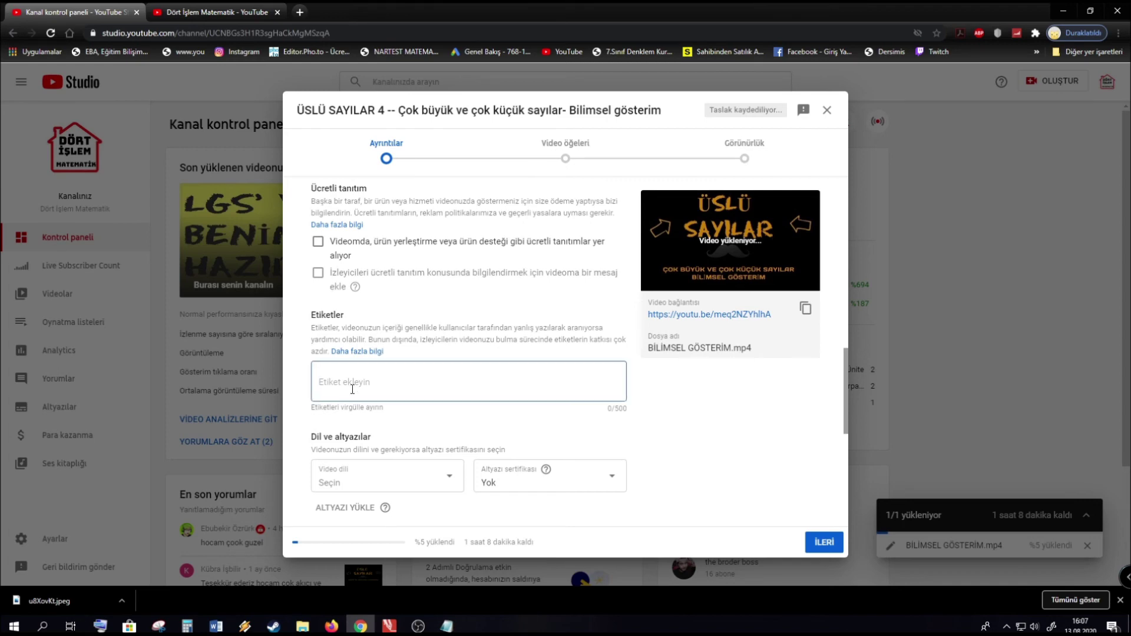
pyautogui.write('üslü')
pyautogui.press('Return')
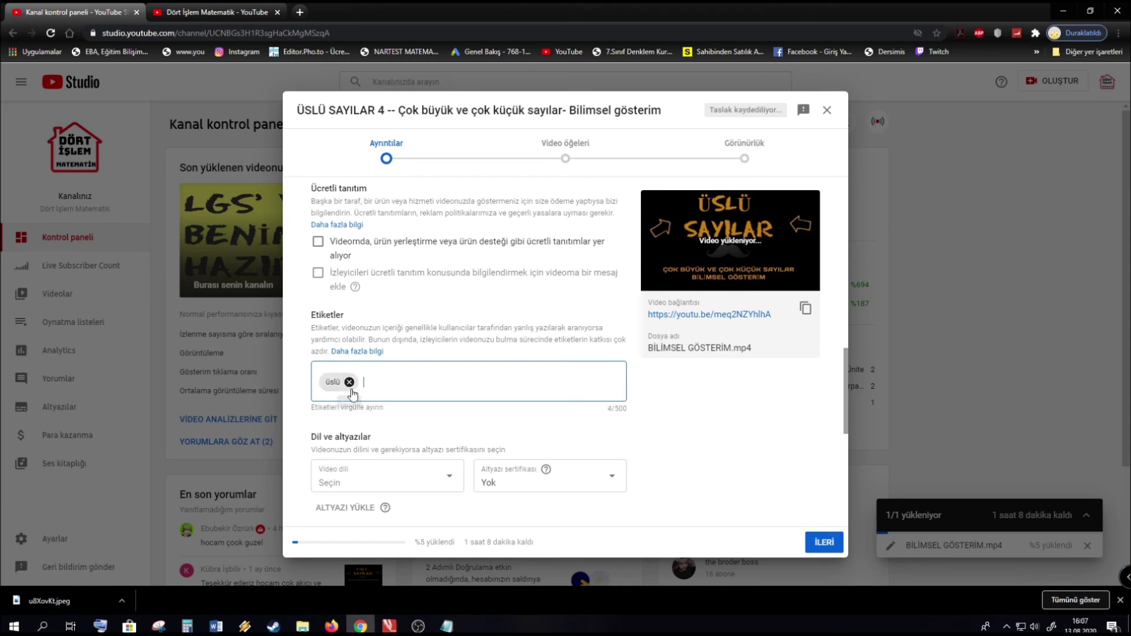
pyautogui.write('sayılar')
pyautogui.press('Return')
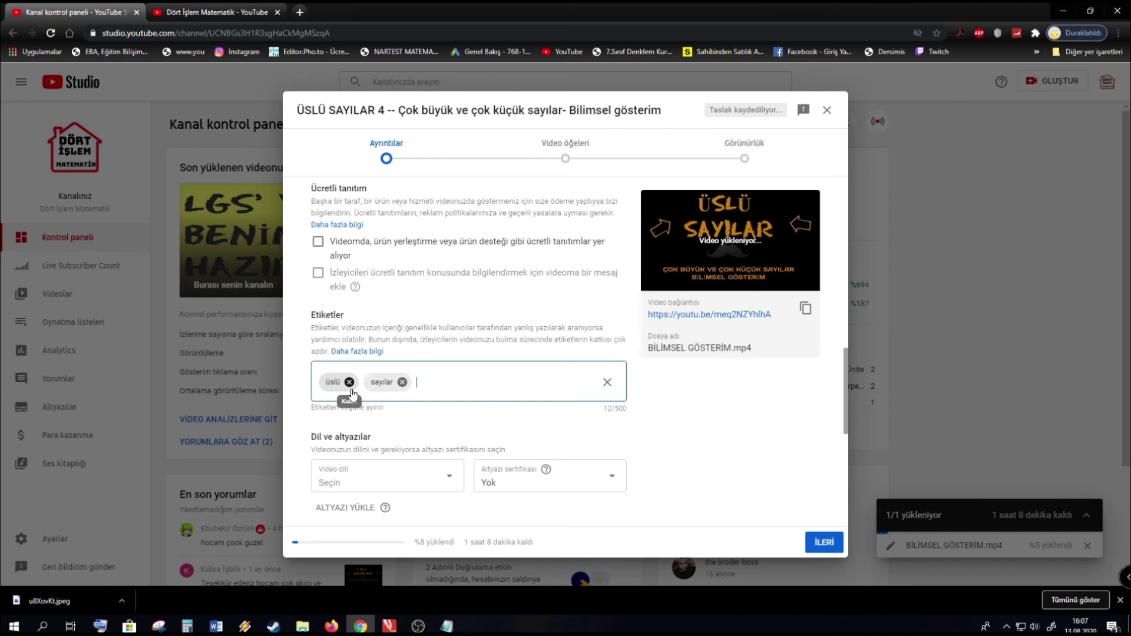
pyautogui.write('lgs')
pyautogui.press('Return')
pyautogui.write('matem')
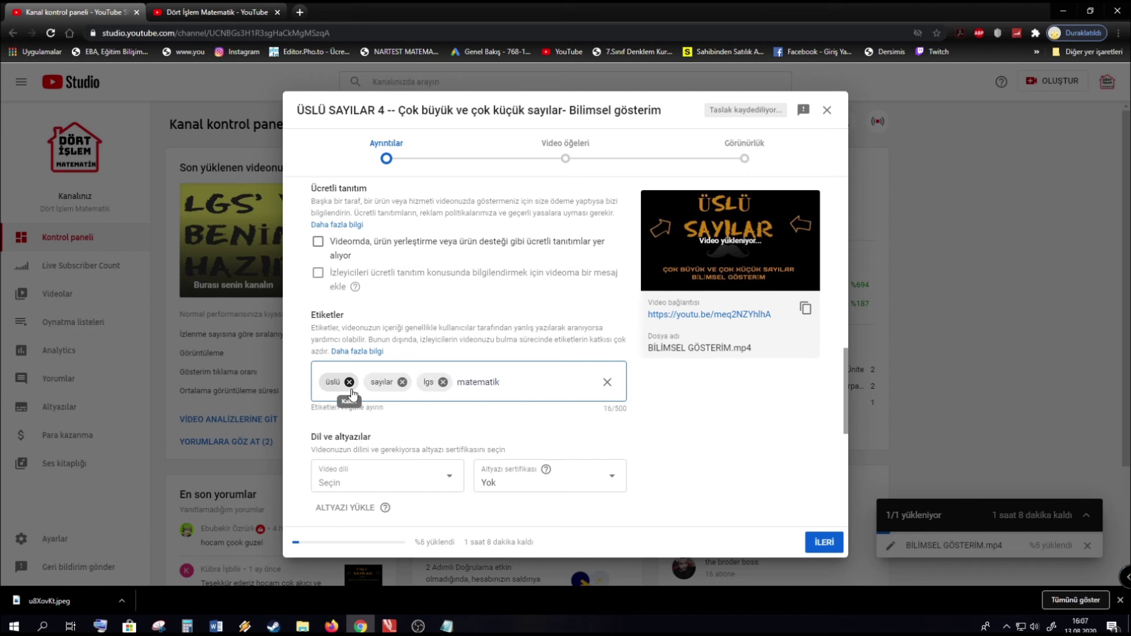
pyautogui.write('atik')
pyautogui.press('Return')
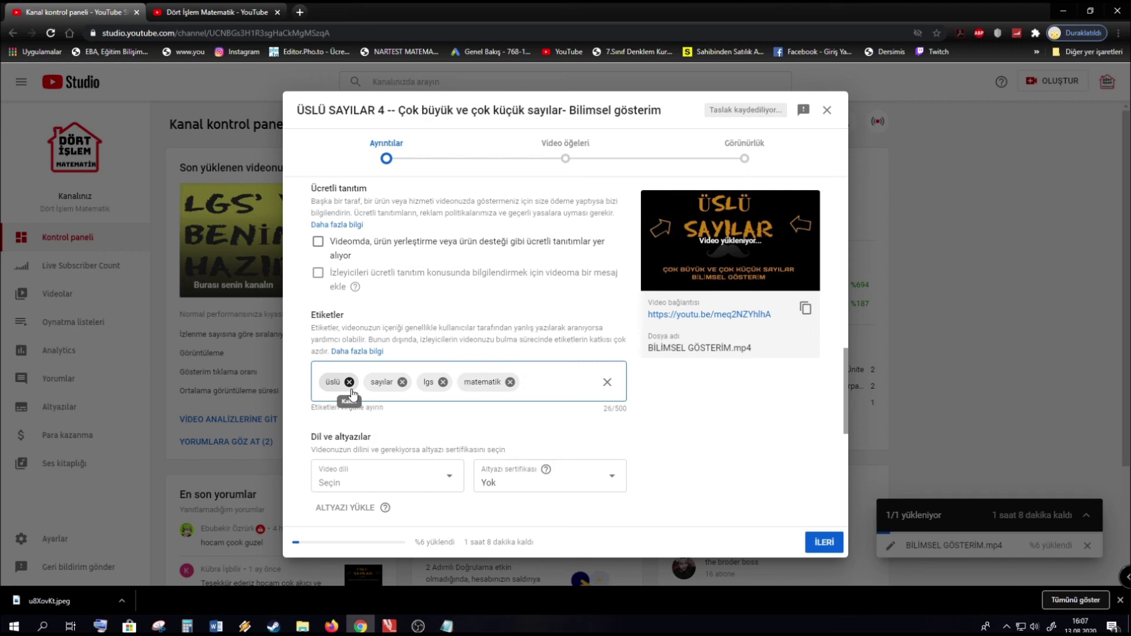
# - Add bilimsel and gösterim as two further separate tags
pyautogui.write('bil')
pyautogui.write('imselgös')
pyautogui.write('t')
pyautogui.write('erim')
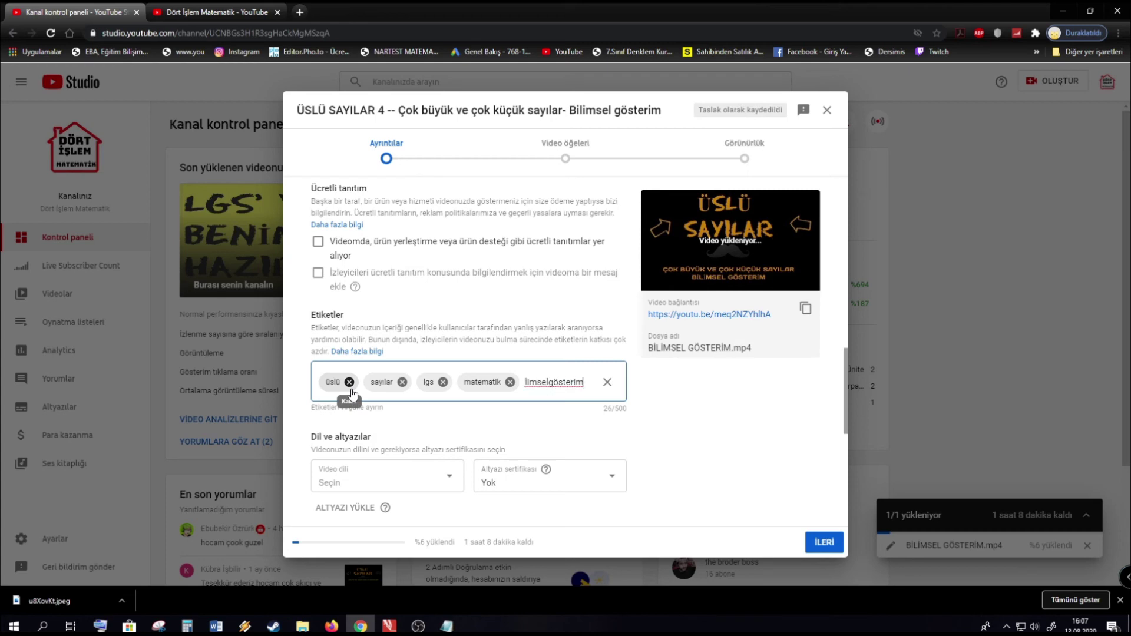
pyautogui.press('BackSpace')
pyautogui.press('Return')
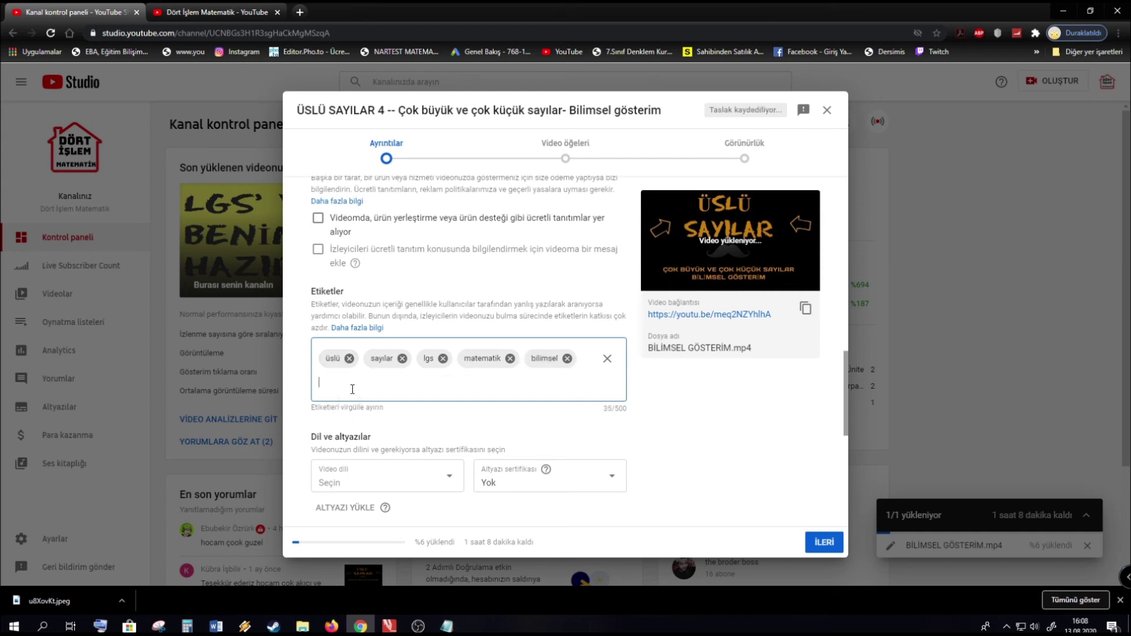
pyautogui.write('gösterim')
pyautogui.press('Return')
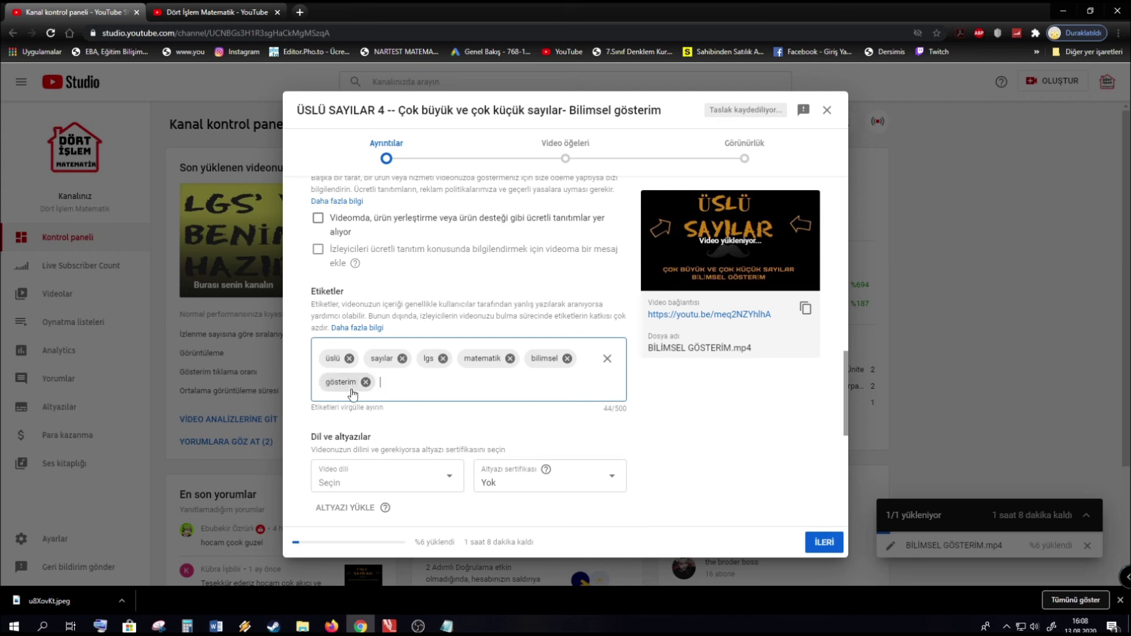
# - Set the video language to Türkçe and leave the caption certification at Yok
pyautogui.scroll(-3, 353, 393)
pyautogui.click(381, 297)
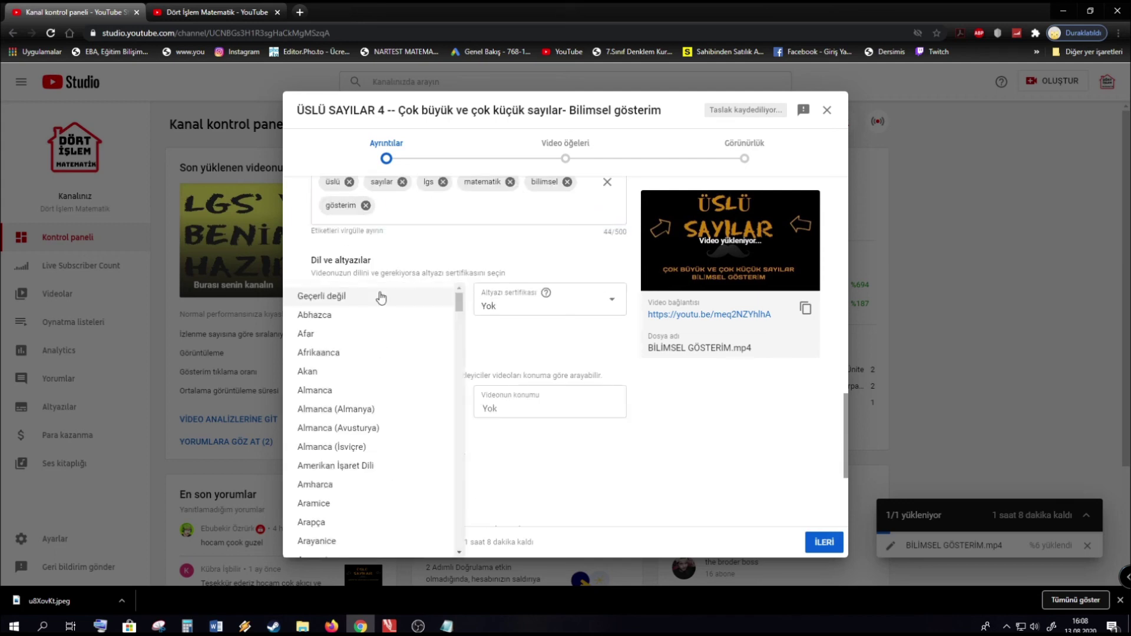
pyautogui.moveTo(459, 300); pyautogui.dragTo(463, 522)
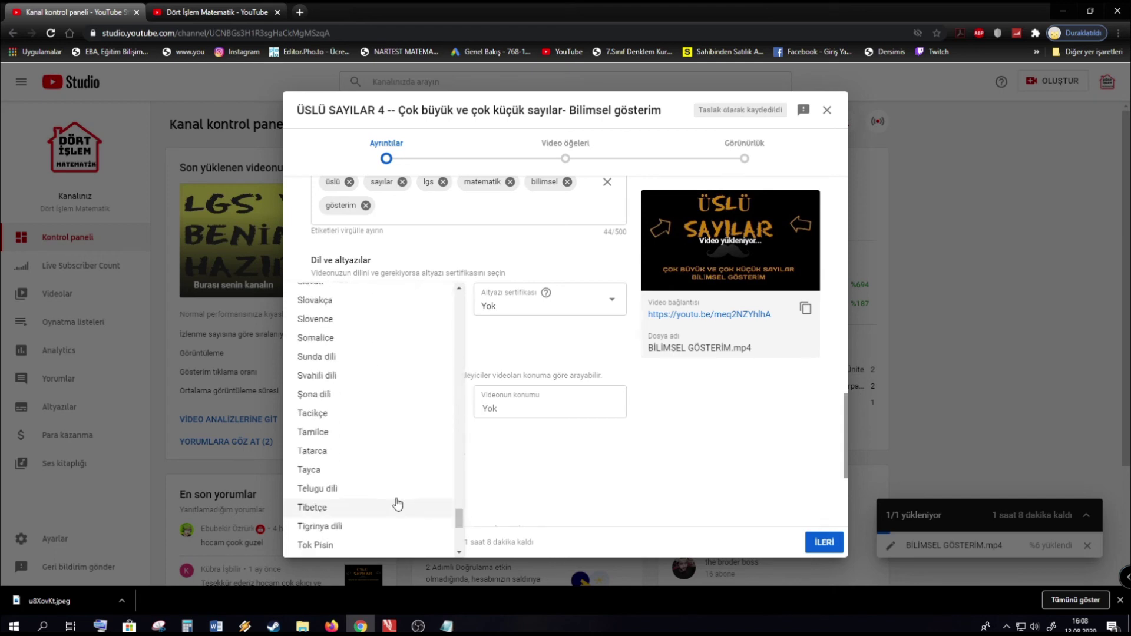
pyautogui.scroll(-3, 322, 491)
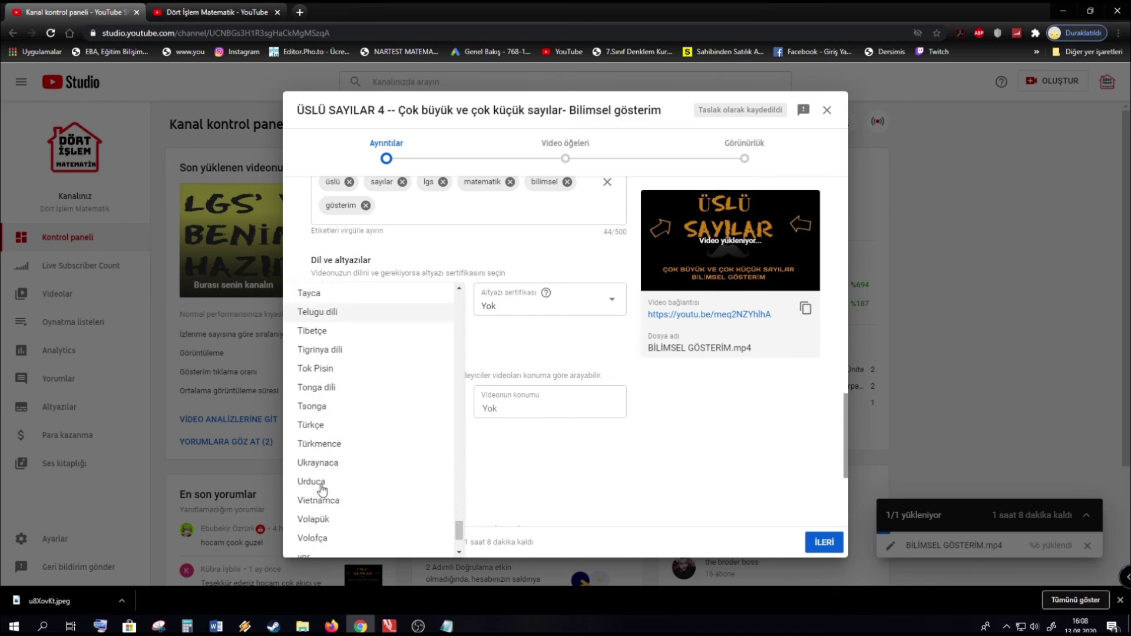
pyautogui.click(321, 427)
pyautogui.click(530, 307)
pyautogui.click(501, 295)
# - Set the recording date to 13 Ağu 2020 and the video location to Türkiye
pyautogui.click(363, 406)
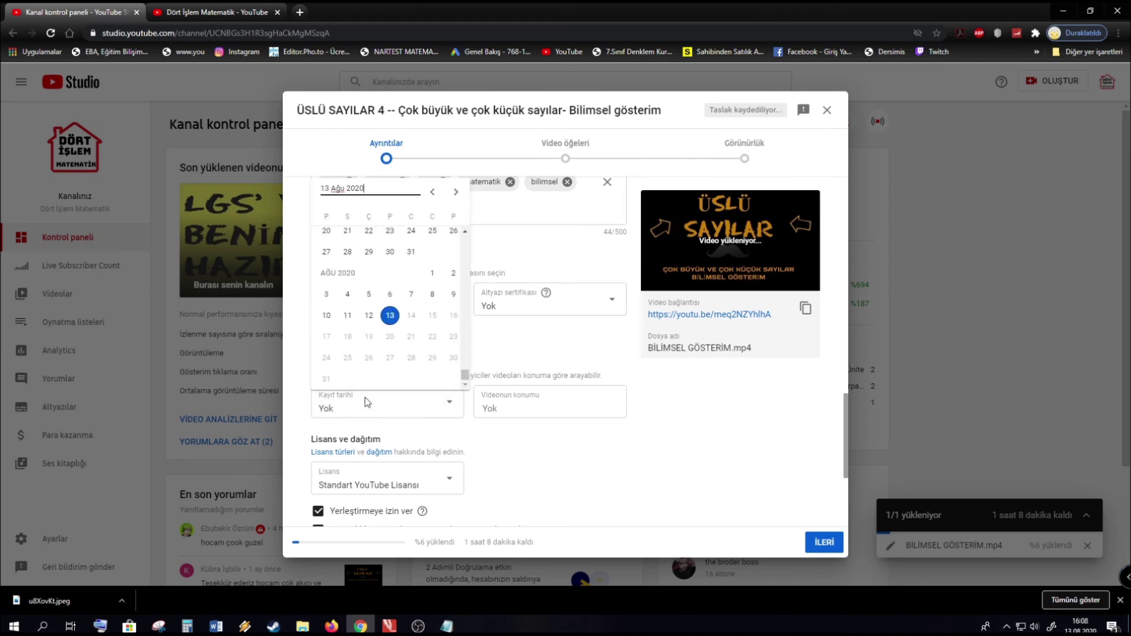
pyautogui.click(393, 318)
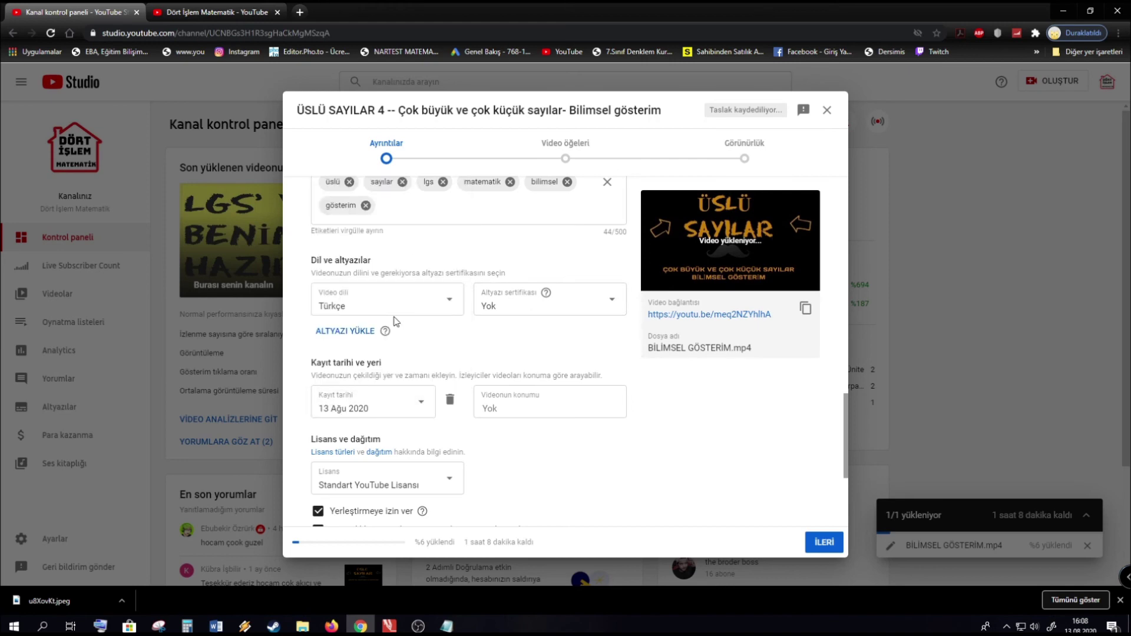
pyautogui.click(500, 406)
pyautogui.write('tü')
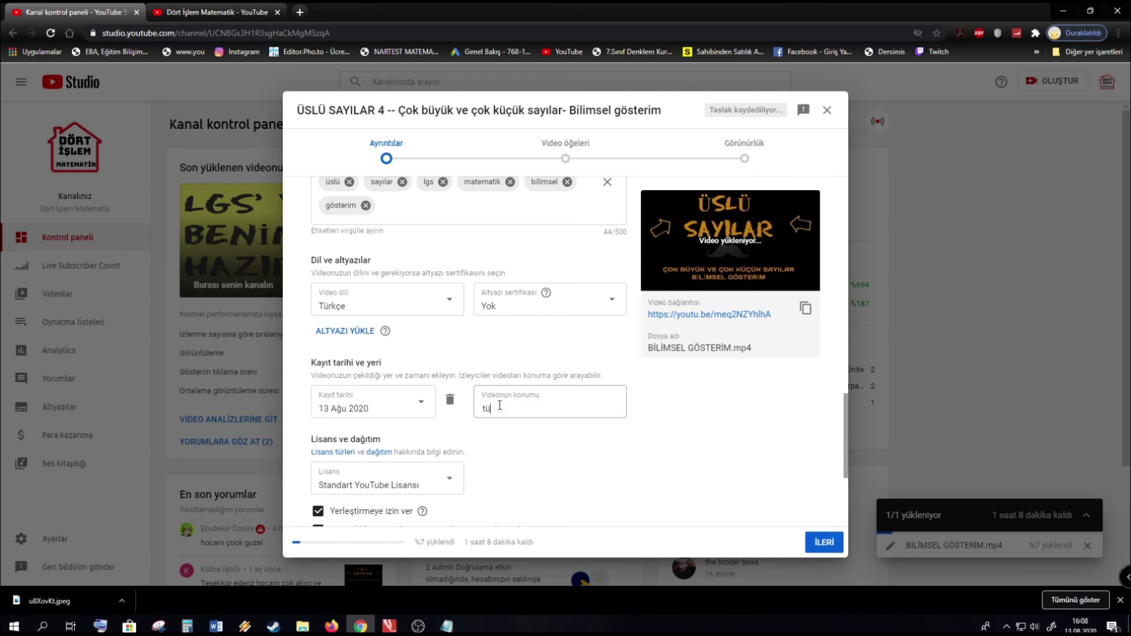
pyautogui.write('rki')
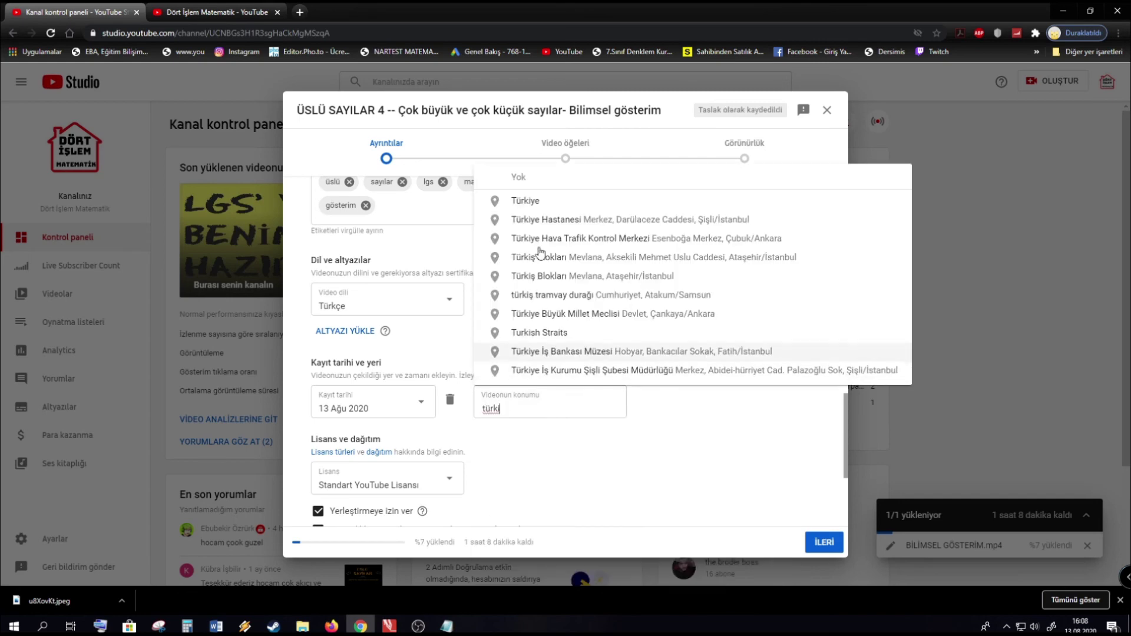
pyautogui.click(513, 197)
# - Skip the video elements stage, set the visibility to Herkese açık and publish the video
pyautogui.scroll(-3, 500, 476)
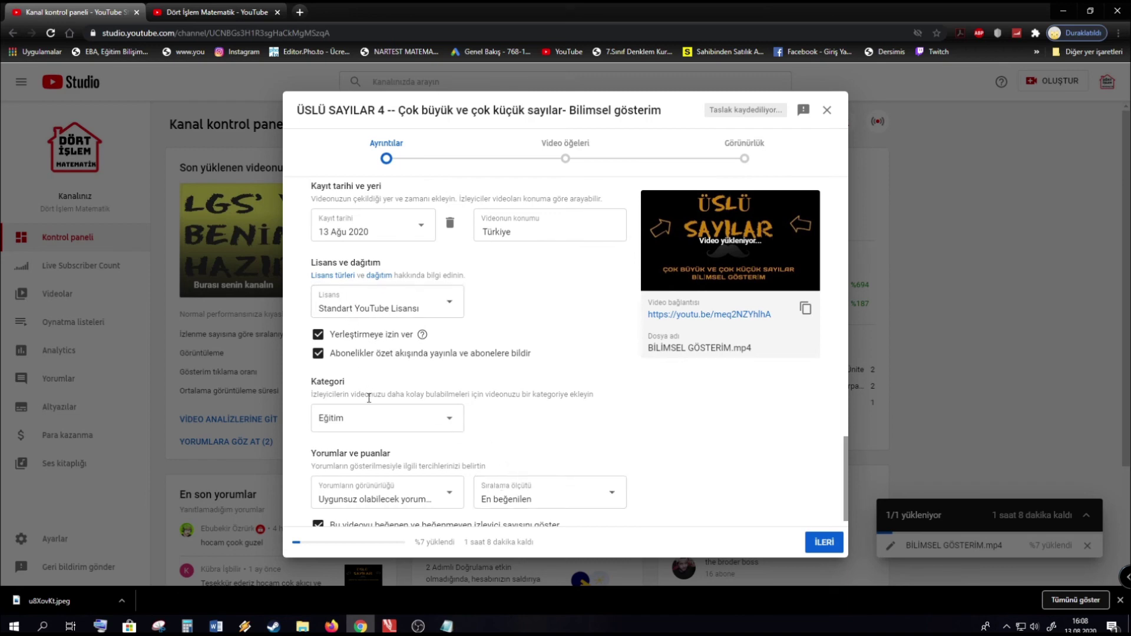
pyautogui.scroll(-1, 366, 407)
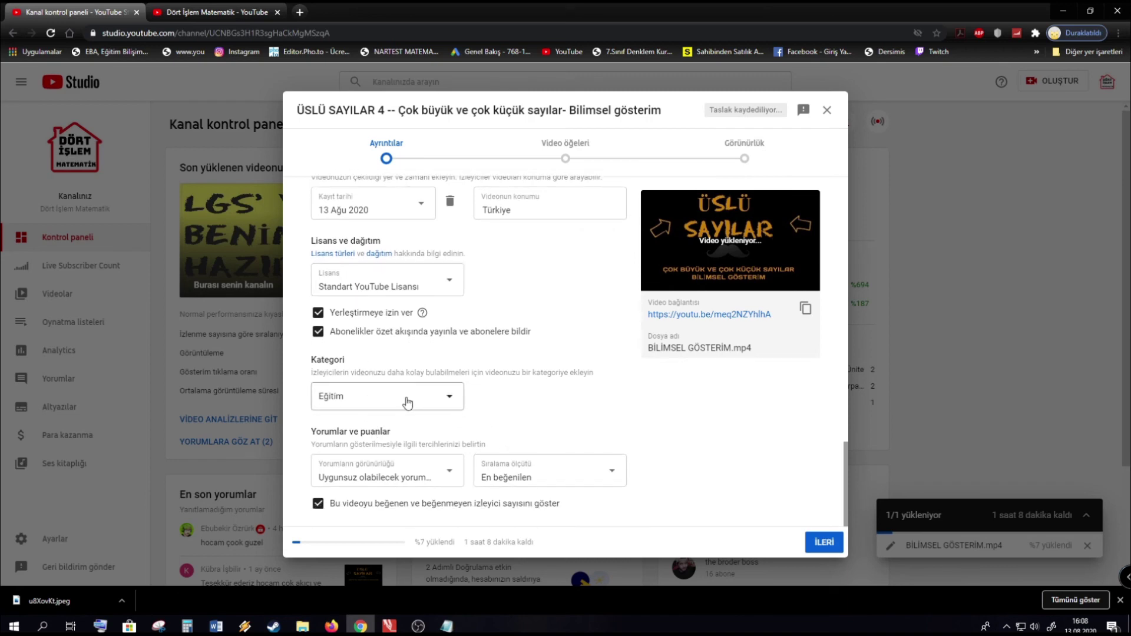
pyautogui.click(827, 543)
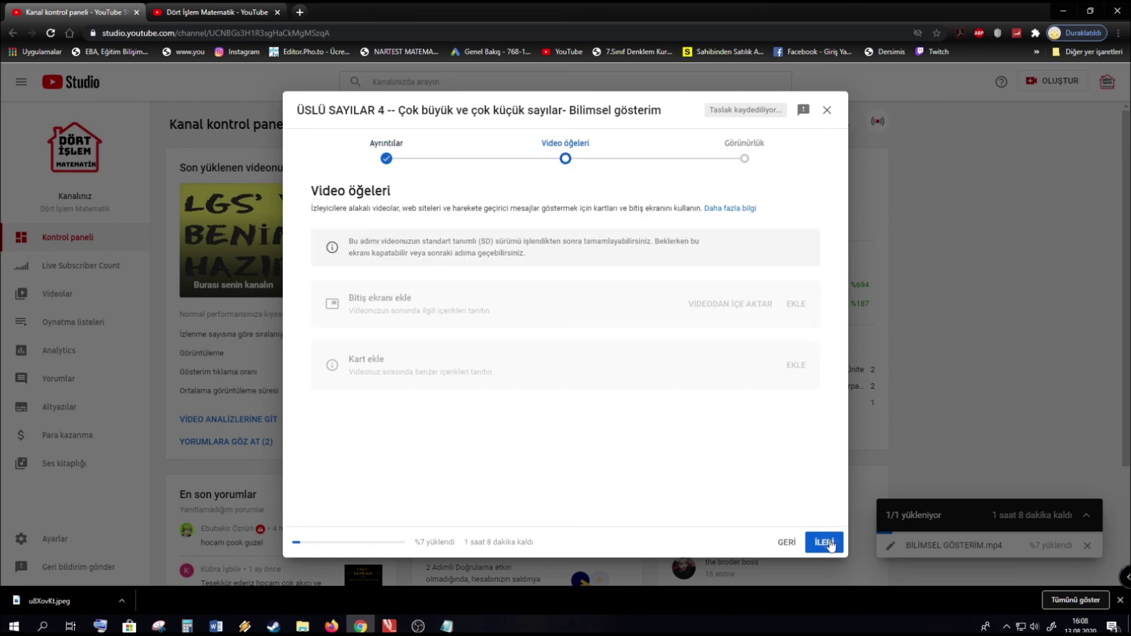
pyautogui.click(823, 543)
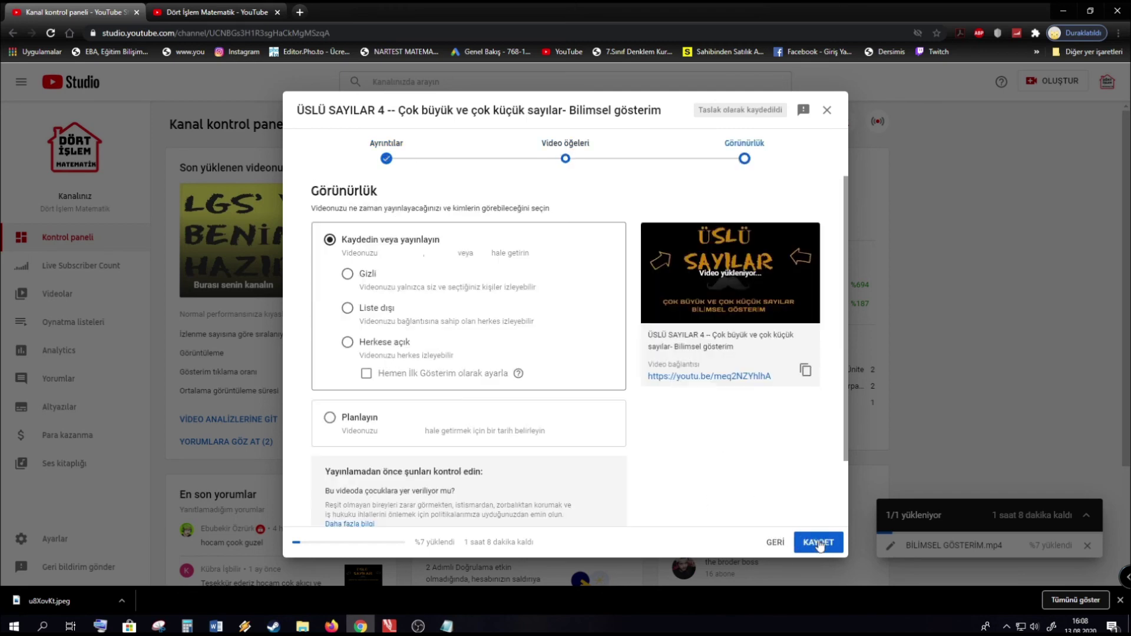
pyautogui.click(352, 345)
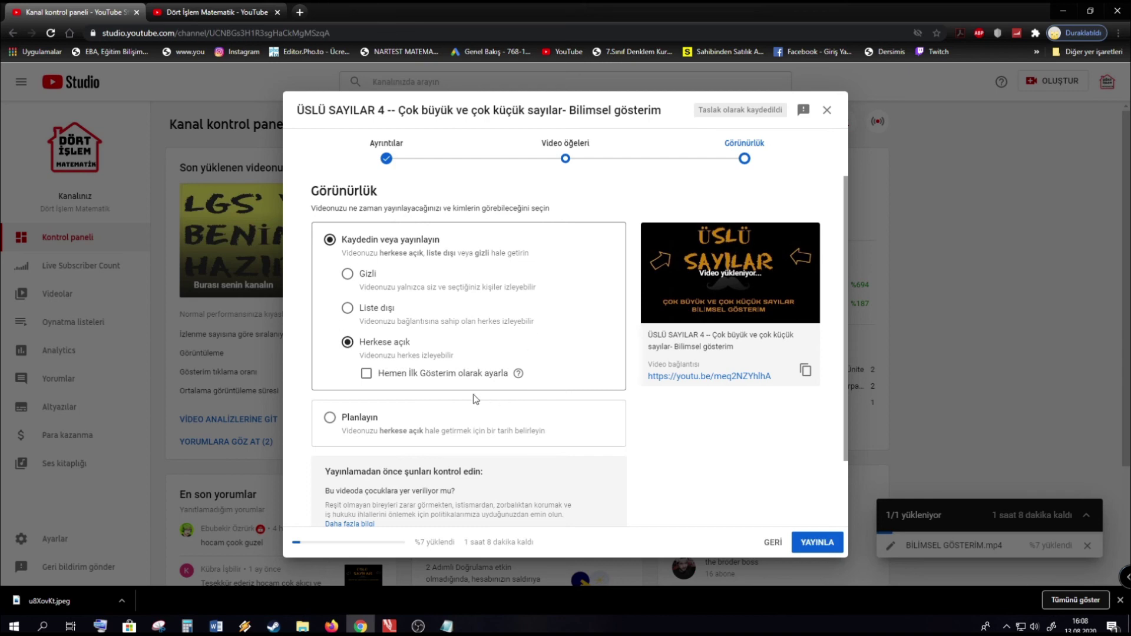
pyautogui.scroll(-3, 769, 518)
pyautogui.click(817, 543)
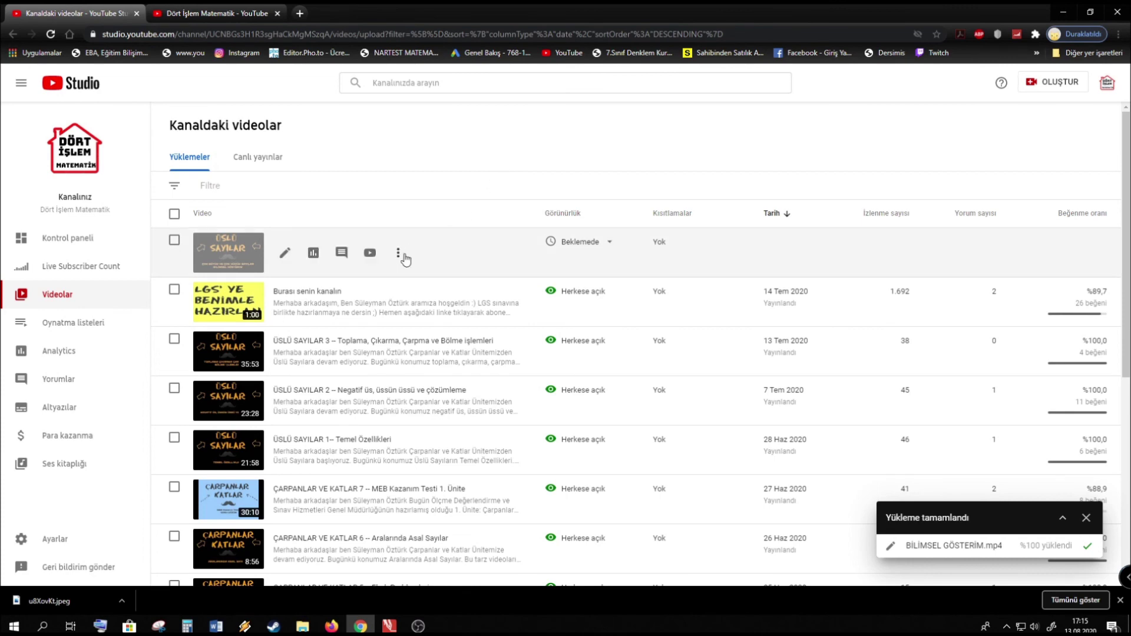
# - Open the channel's public page from Studio, close the duplicate channel tabs and show its list of videos
pyautogui.moveTo(585, 246)
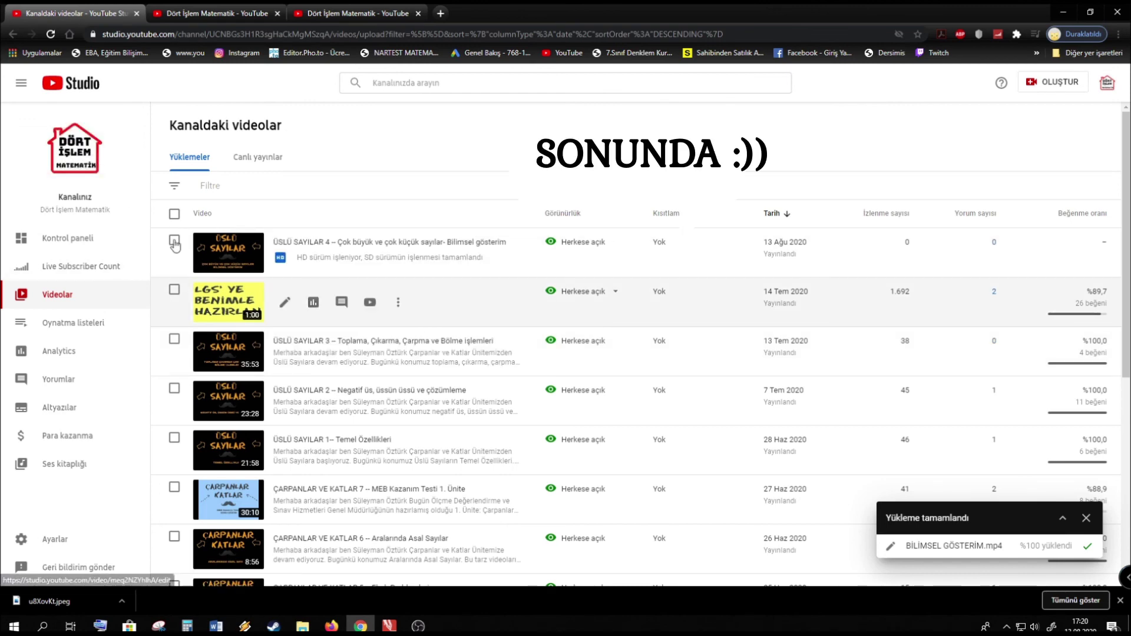
pyautogui.click(79, 143)
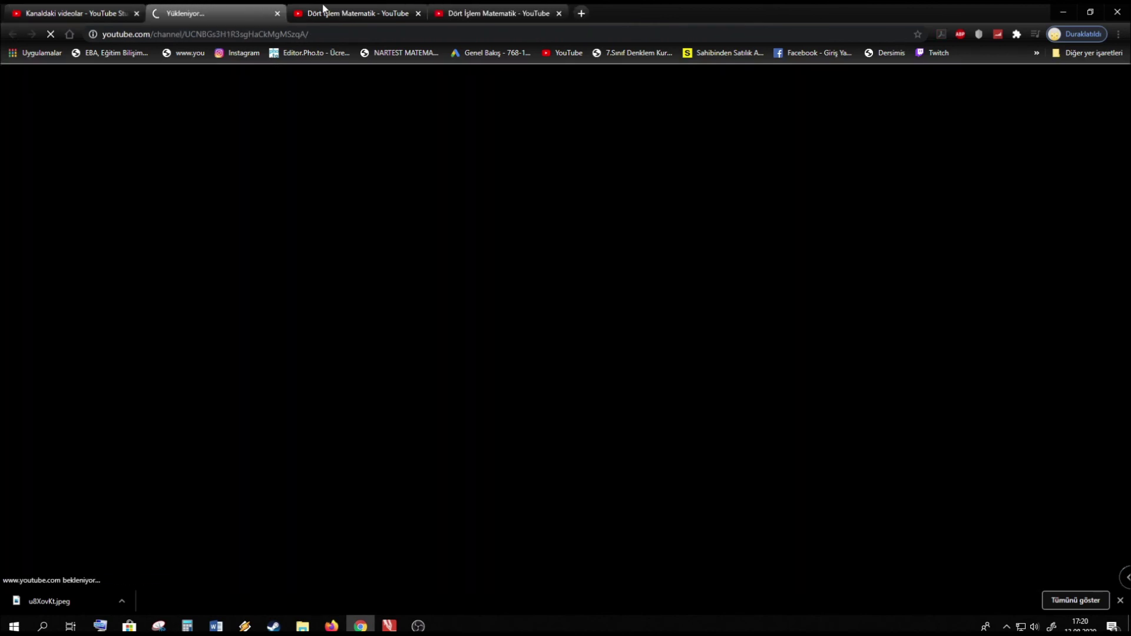
pyautogui.middleClick(472, 16)
pyautogui.click(418, 13)
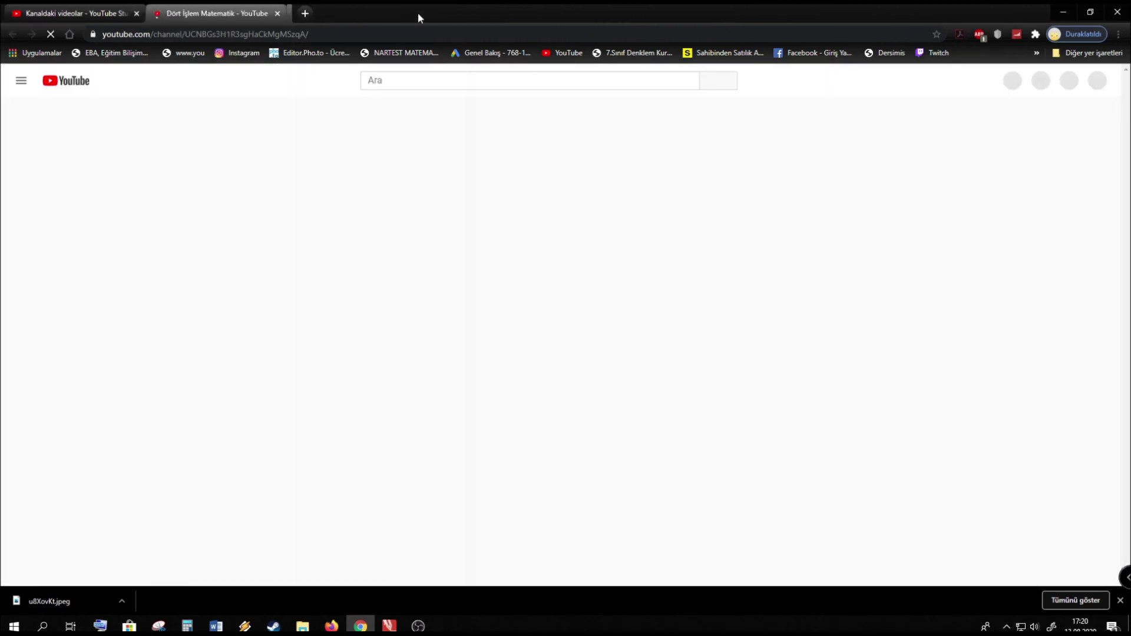
pyautogui.click(367, 335)
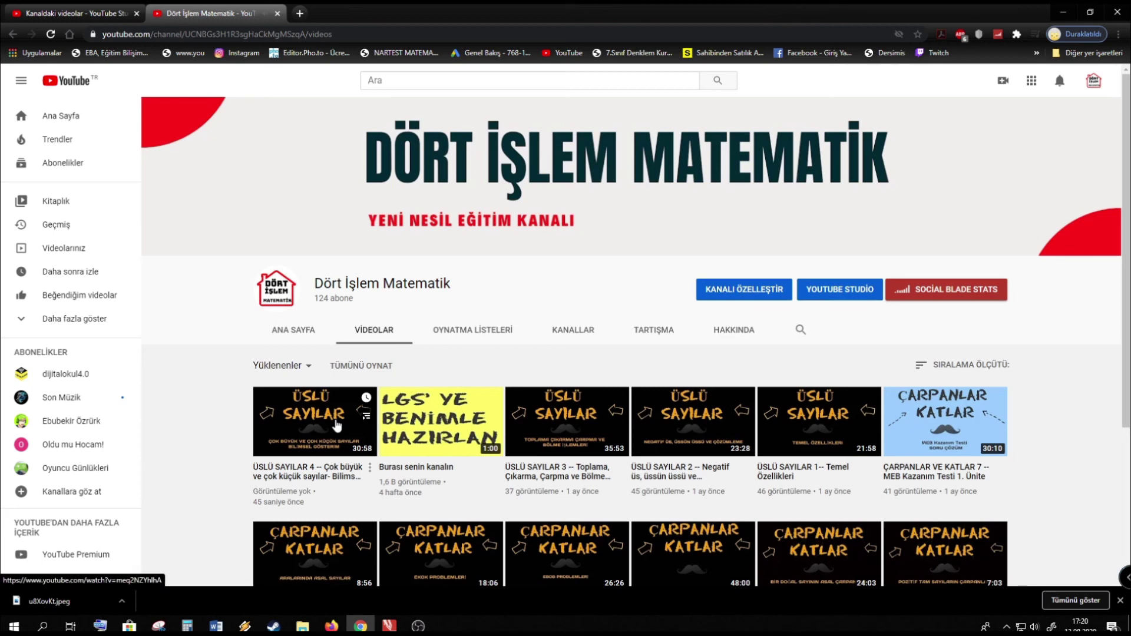
# - Open the new ÜSLÜ SAYILAR 4 video, pause it and examine which playback qualities it offers
pyautogui.click(329, 427)
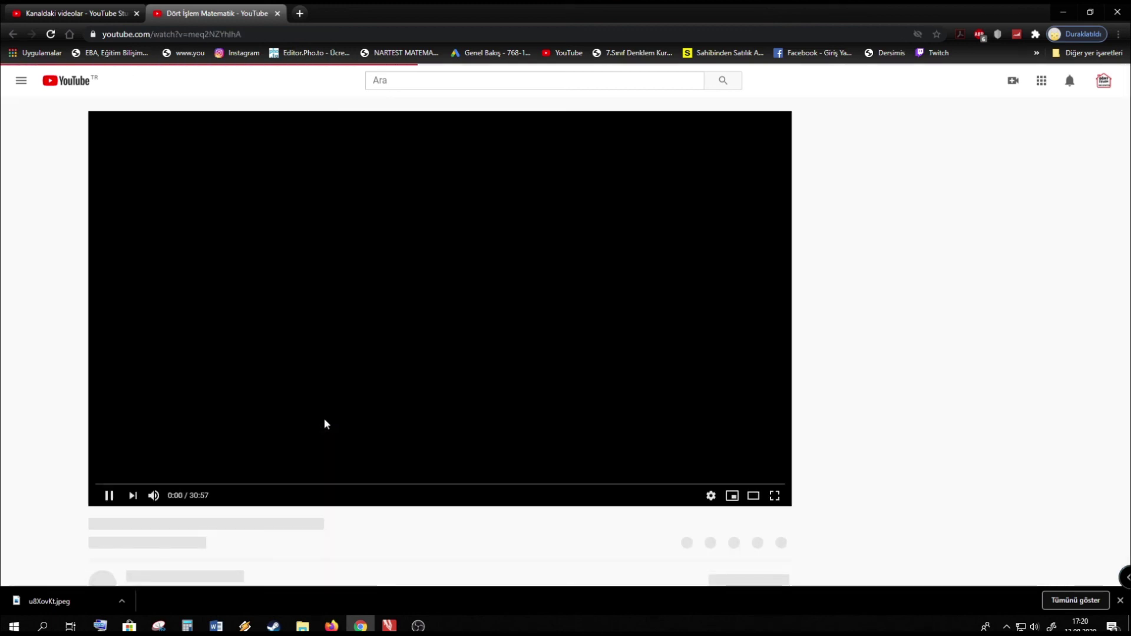
pyautogui.click(103, 495)
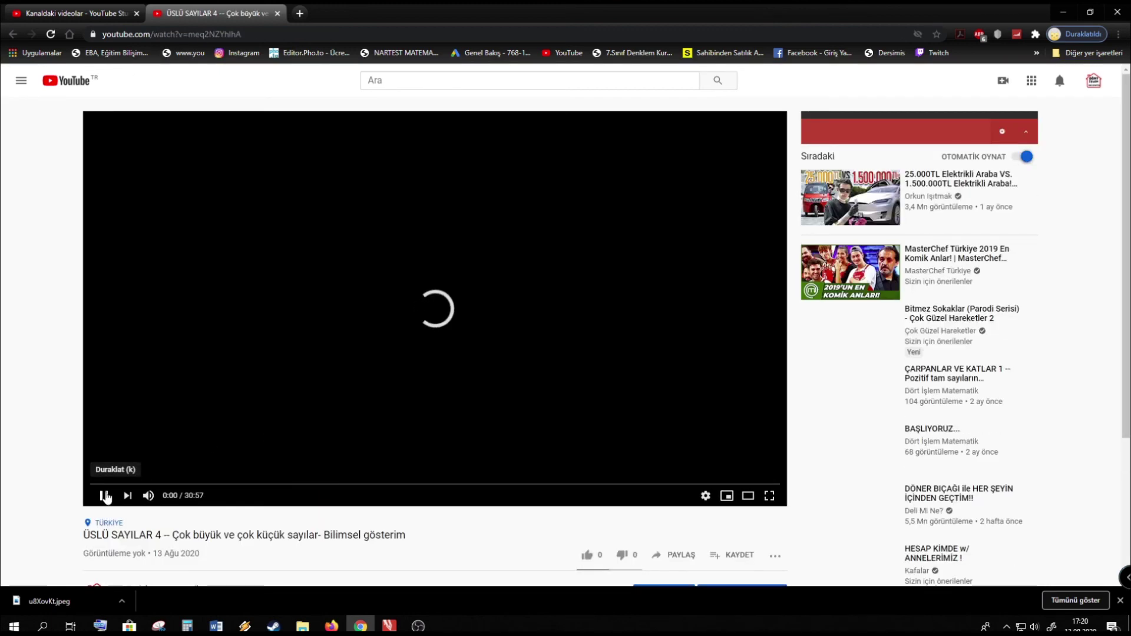
pyautogui.click(706, 497)
pyautogui.click(737, 460)
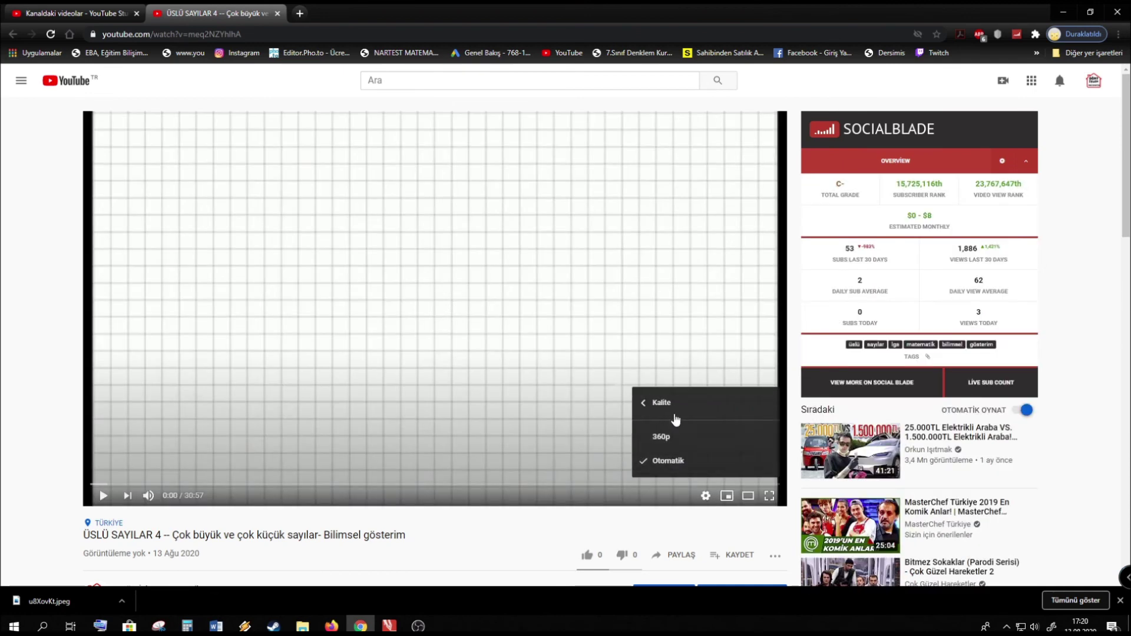
# - Return to the Studio video list and reopen the ÜSLÜ SAYILAR 4 video from the channel's home page uploads
pyautogui.click(76, 13)
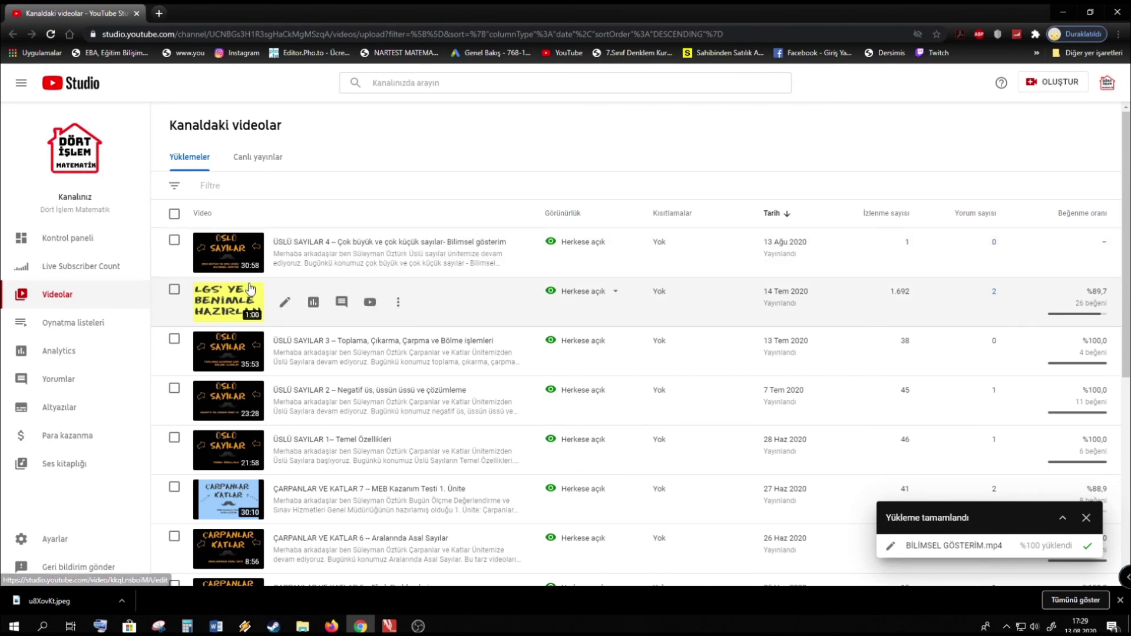
pyautogui.click(80, 155)
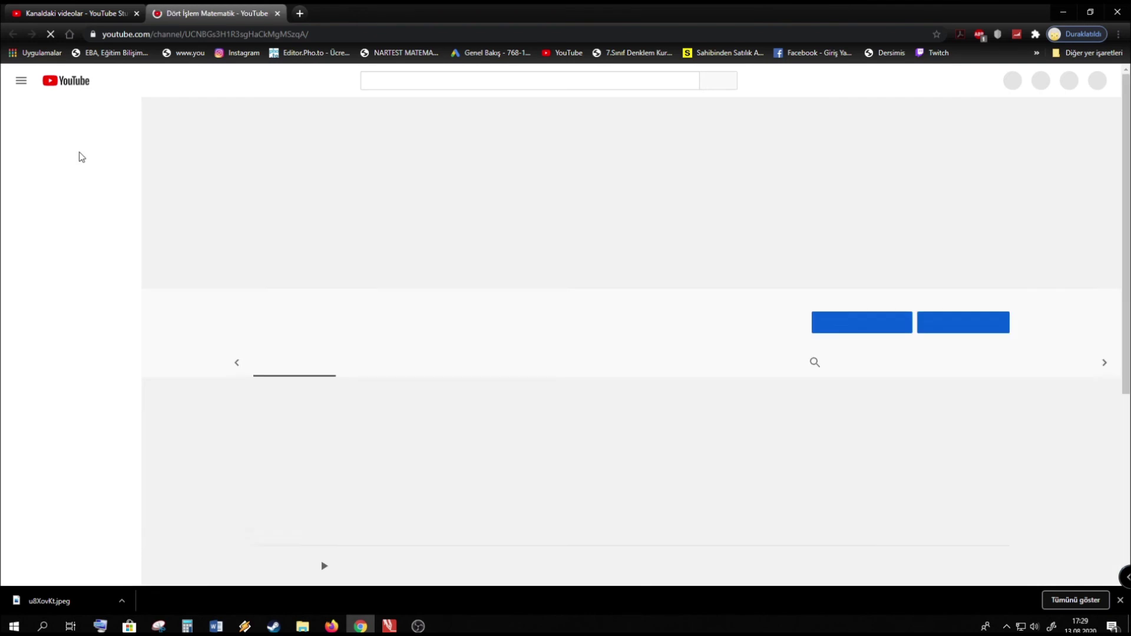
pyautogui.scroll(-5, 149, 287)
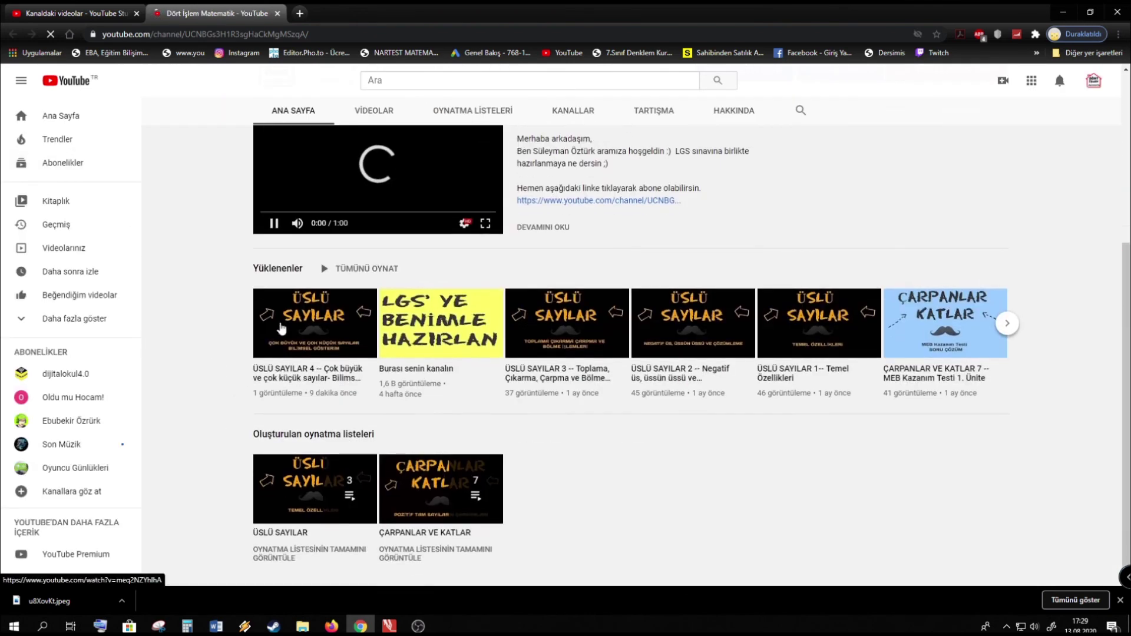
pyautogui.click(299, 327)
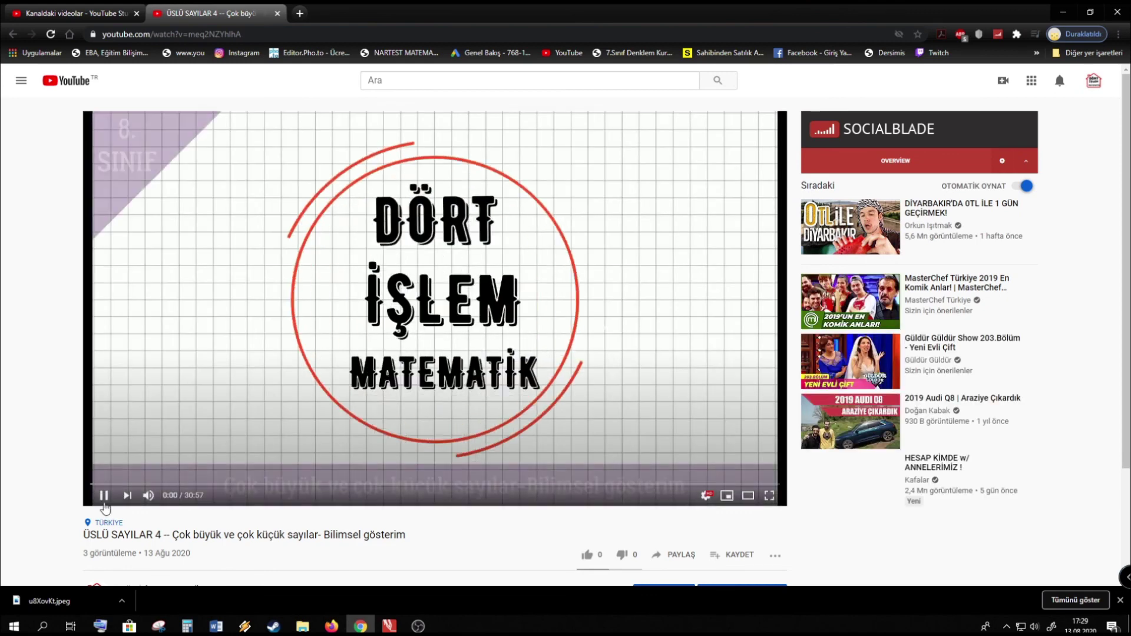
# - Pause playback, check again whether the quality list includes HD resolutions, and close the list without changing the quality
pyautogui.click(669, 472)
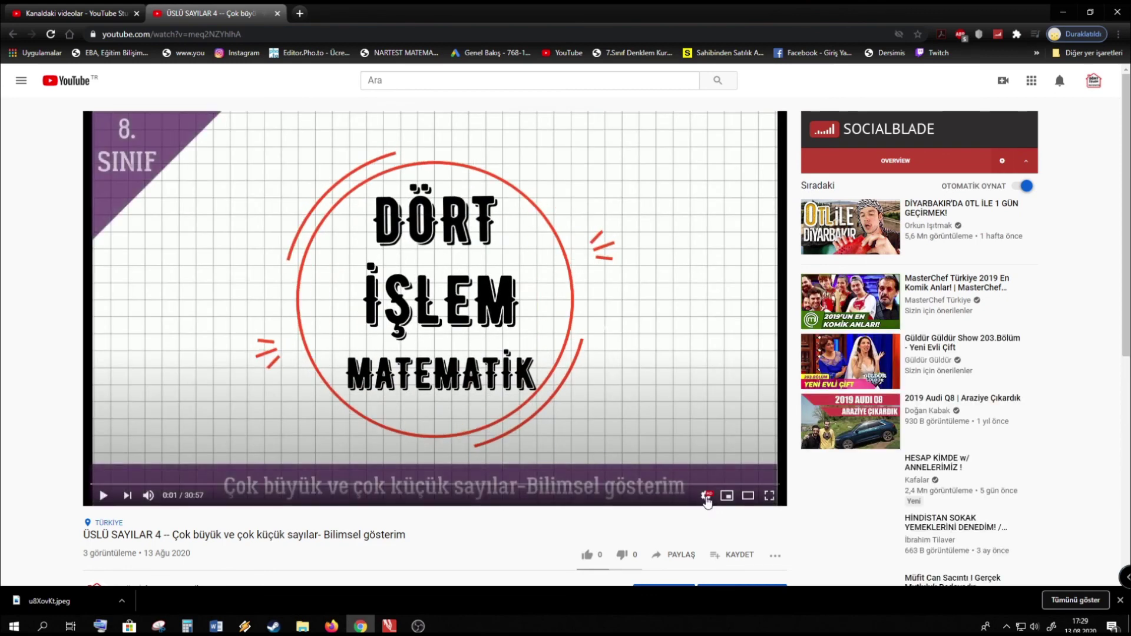
pyautogui.click(706, 497)
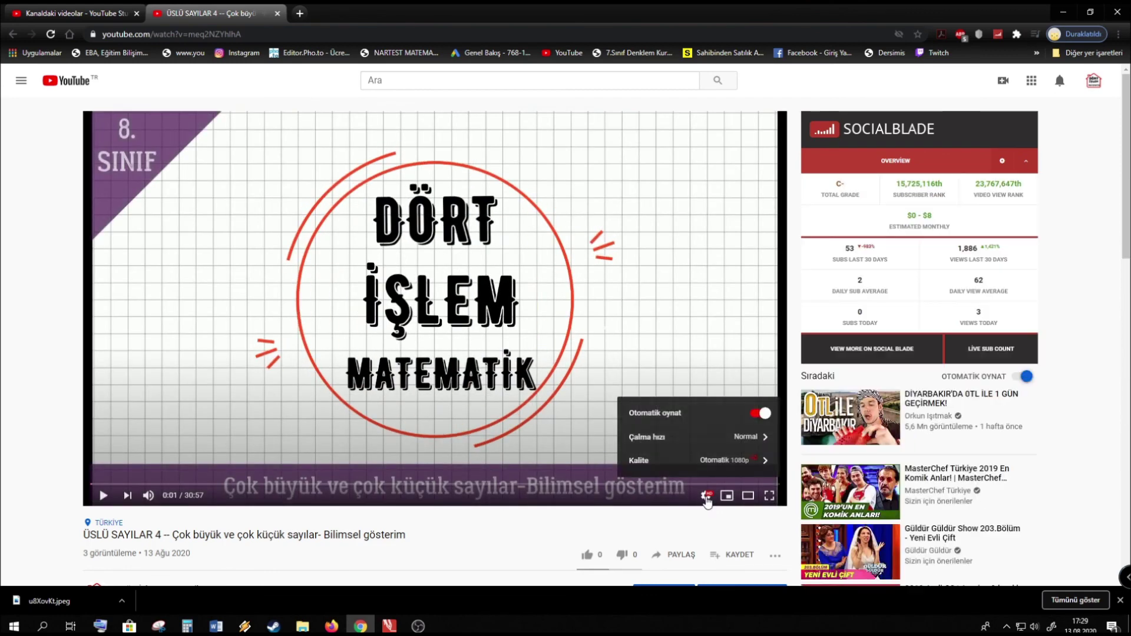
pyautogui.click(729, 465)
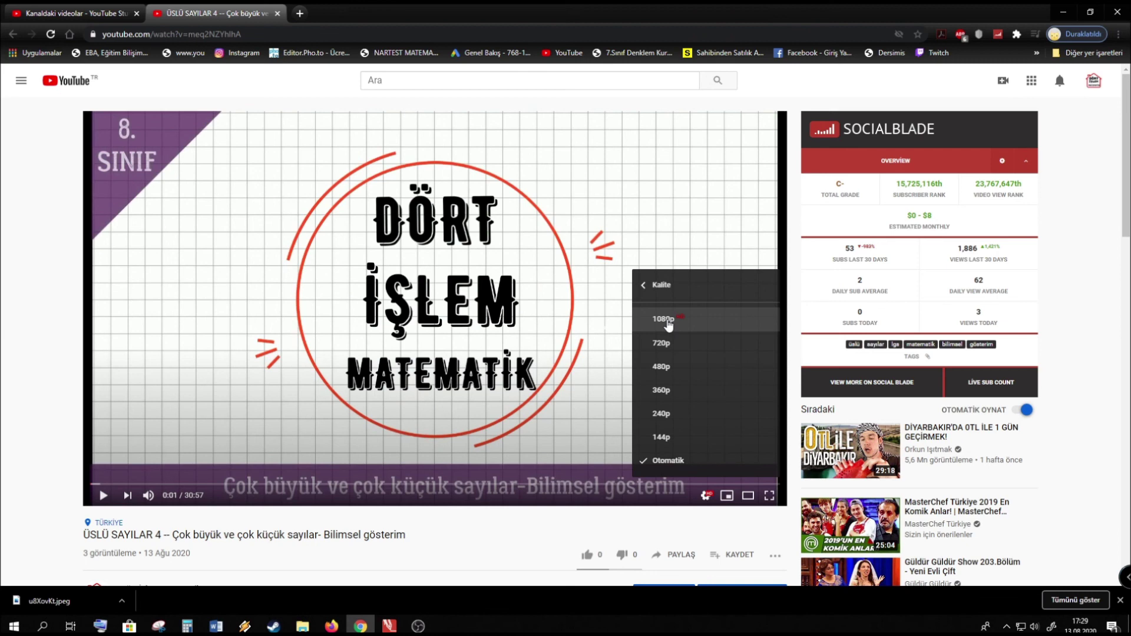
pyautogui.click(483, 528)
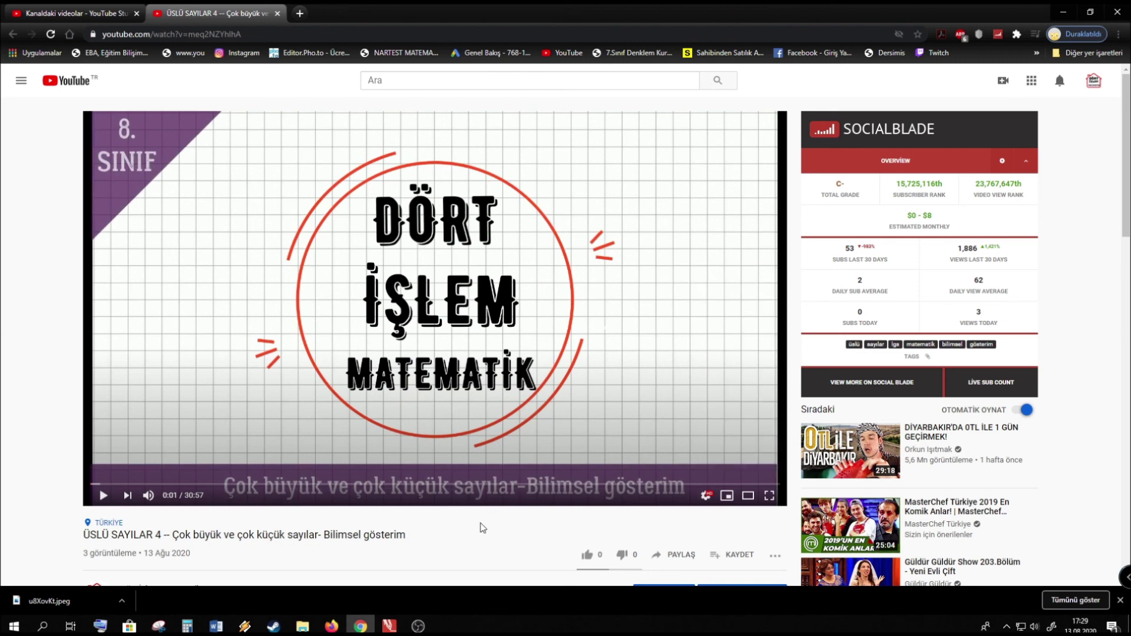